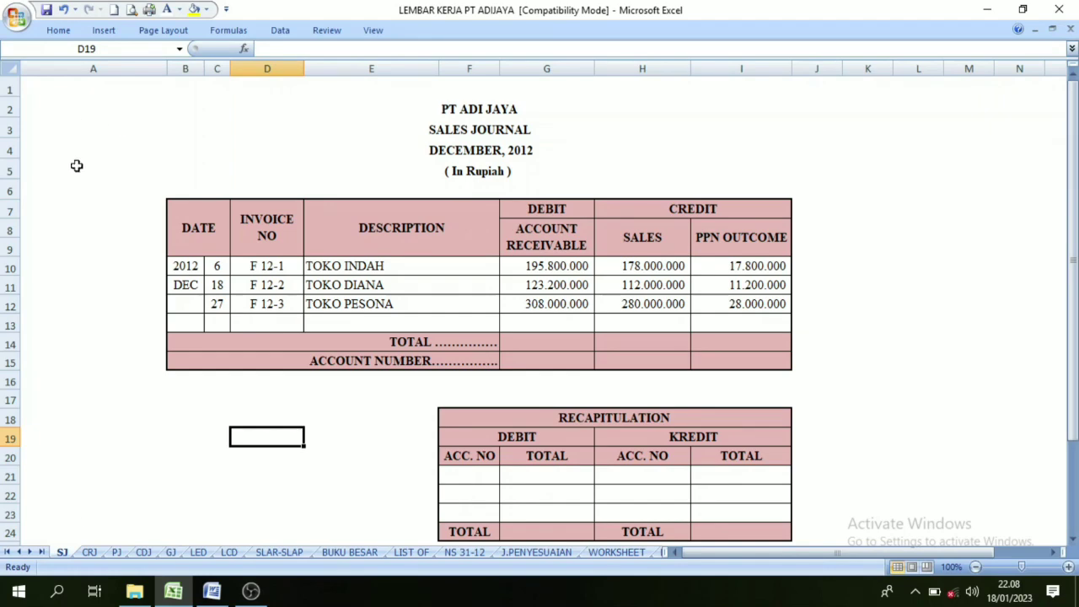
Look through the SJ, CRJ, PJ and CDJ journal sheets of the PT Adi Jaya workbook.
click(88, 552)
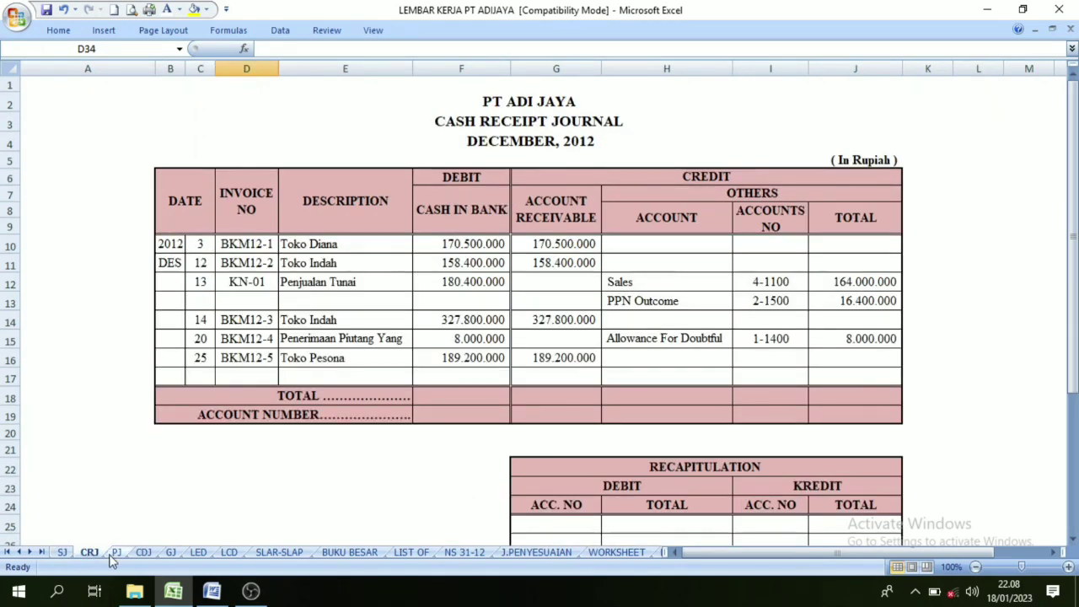
click(115, 552)
click(147, 553)
click(62, 553)
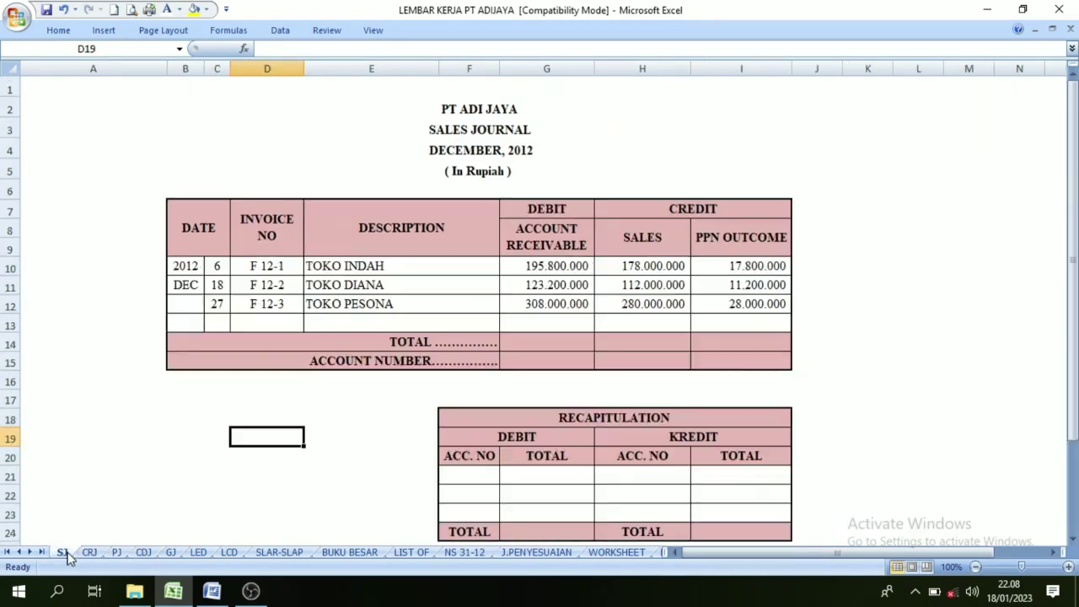
click(90, 552)
click(63, 553)
click(89, 553)
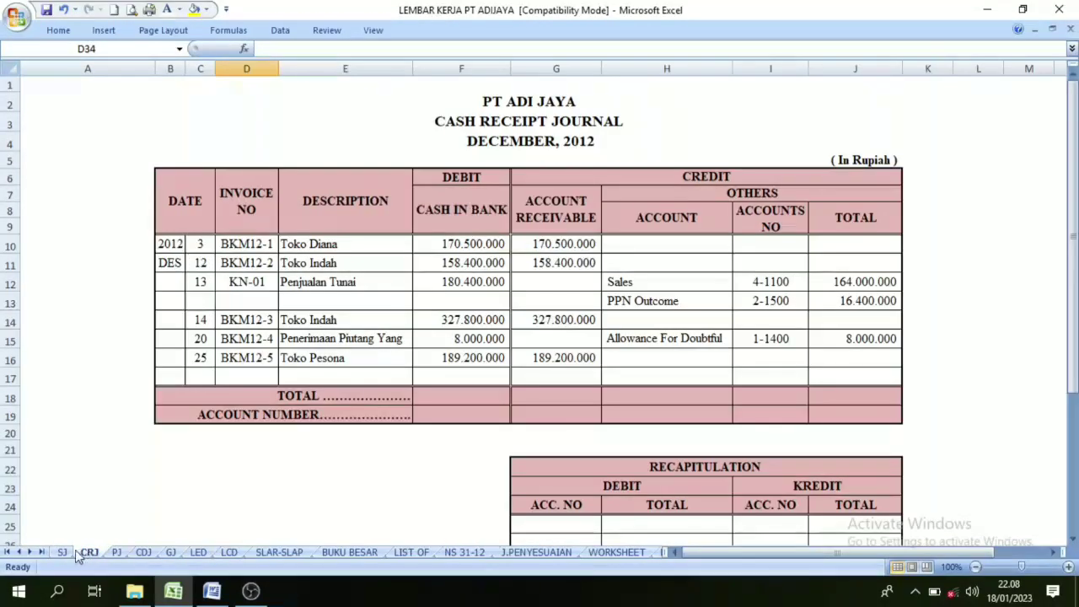
click(65, 550)
Switch to the Word document Mengelola Buku Jurnal PT. ADIJAYA and examine its account list and transaction documents.
click(212, 590)
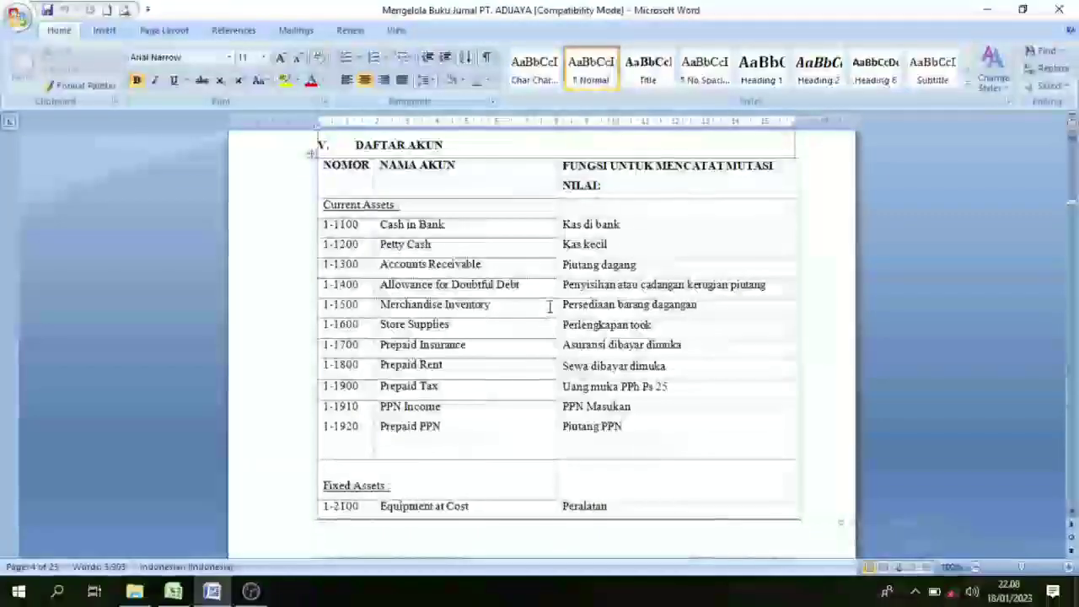
scroll(312, 268, up, 2)
scroll(1075, 495, down, 20)
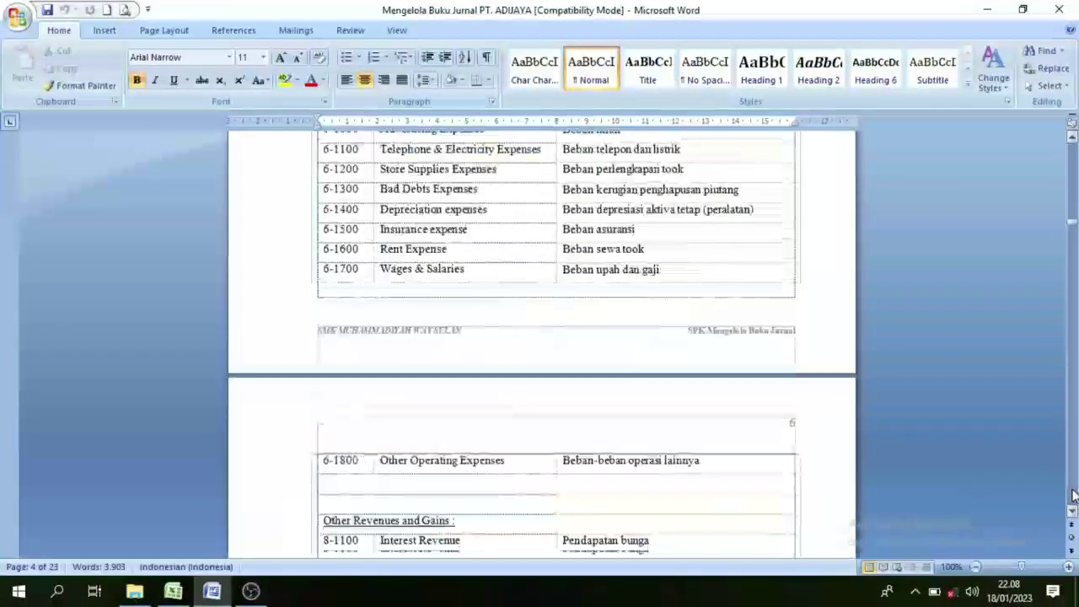
scroll(1075, 496, down, 20)
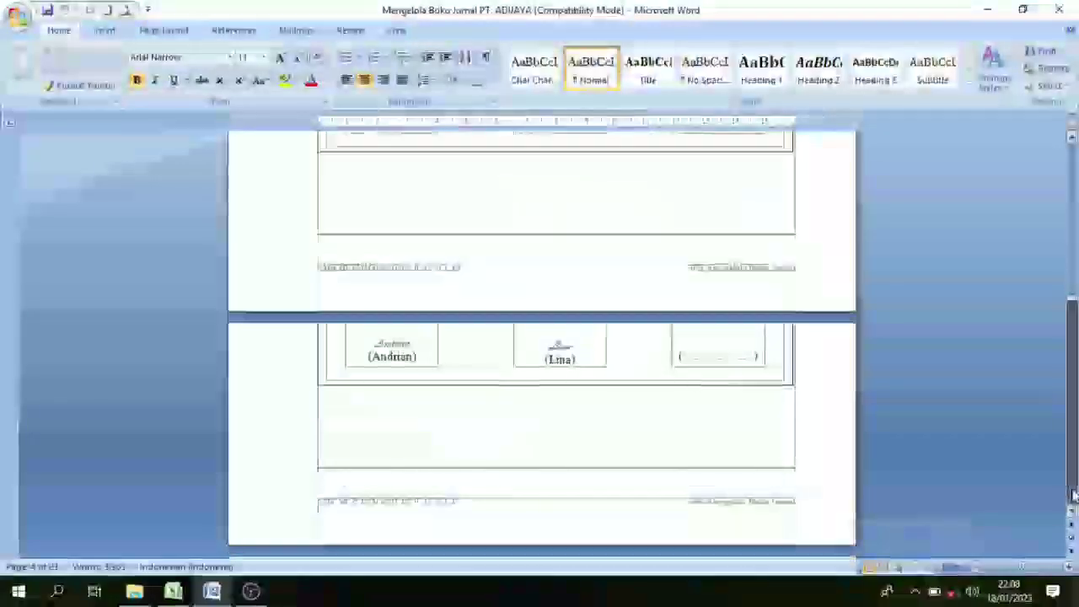
scroll(1062, 442, down, 5)
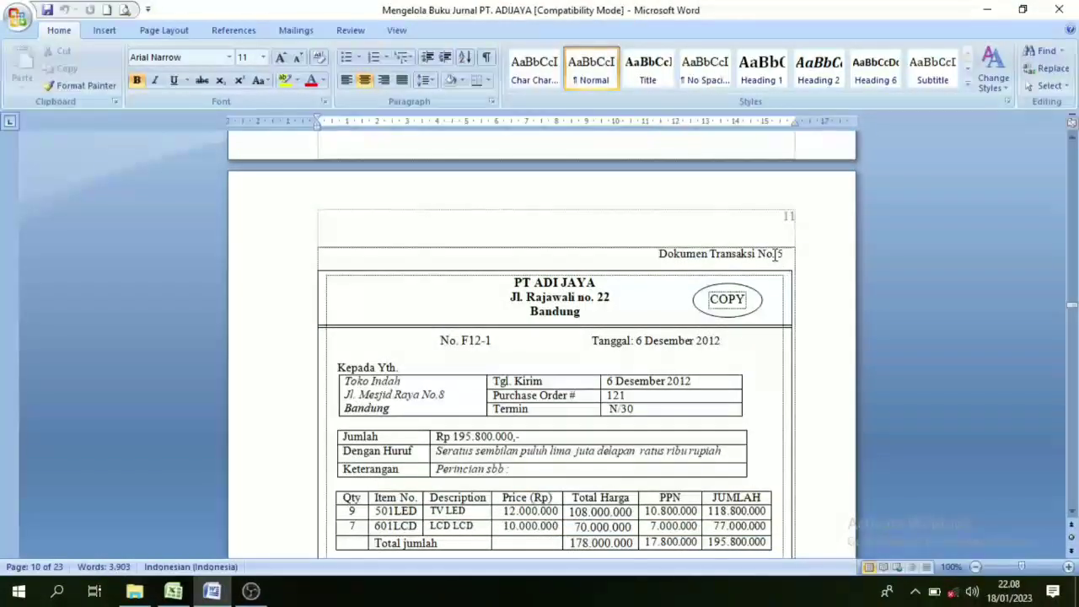
scroll(870, 349, down, 10)
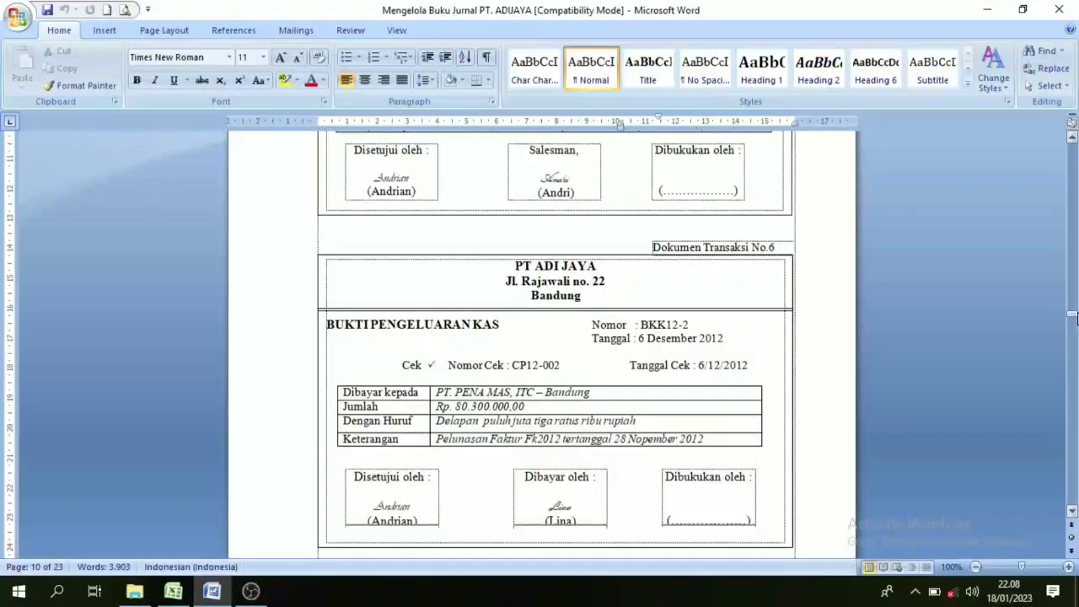
drag(1075, 316, 1073, 326)
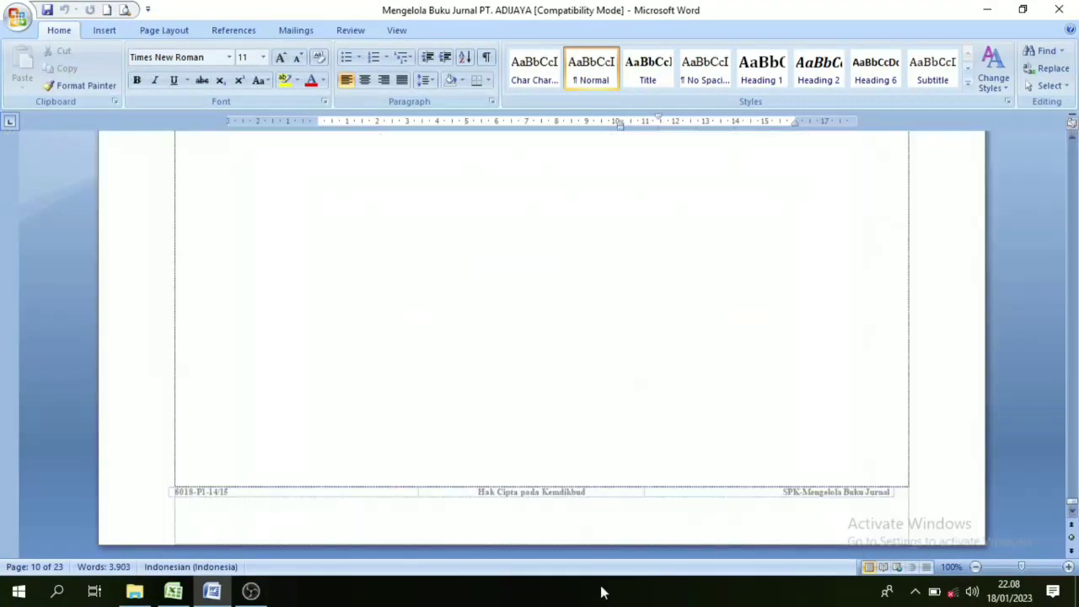
Return to the Excel workbook and review the journal sheets from SJ through GJ, ending on SJ.
click(174, 592)
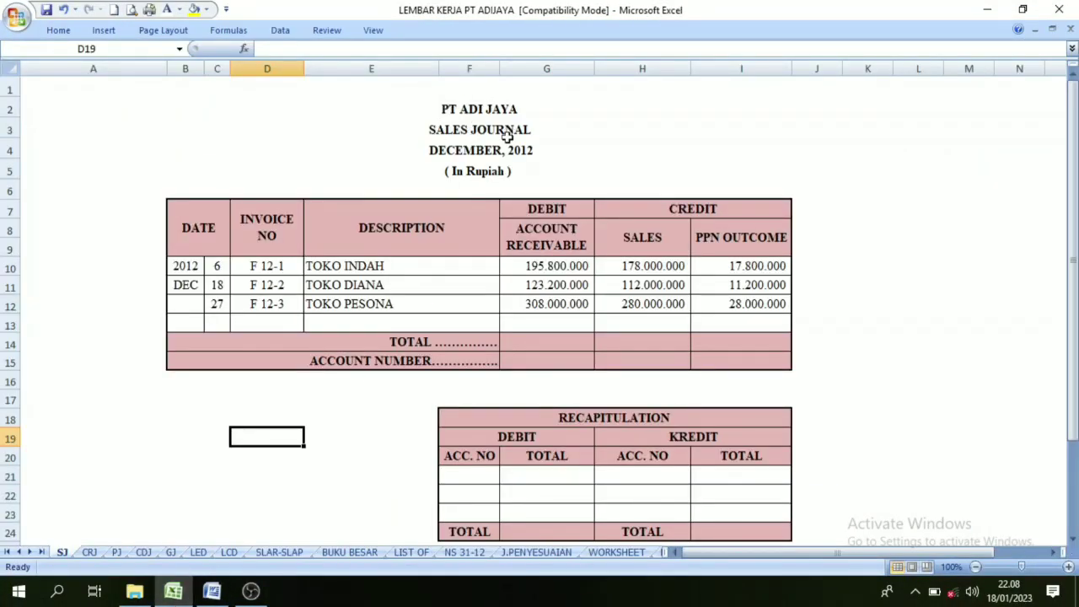
click(90, 553)
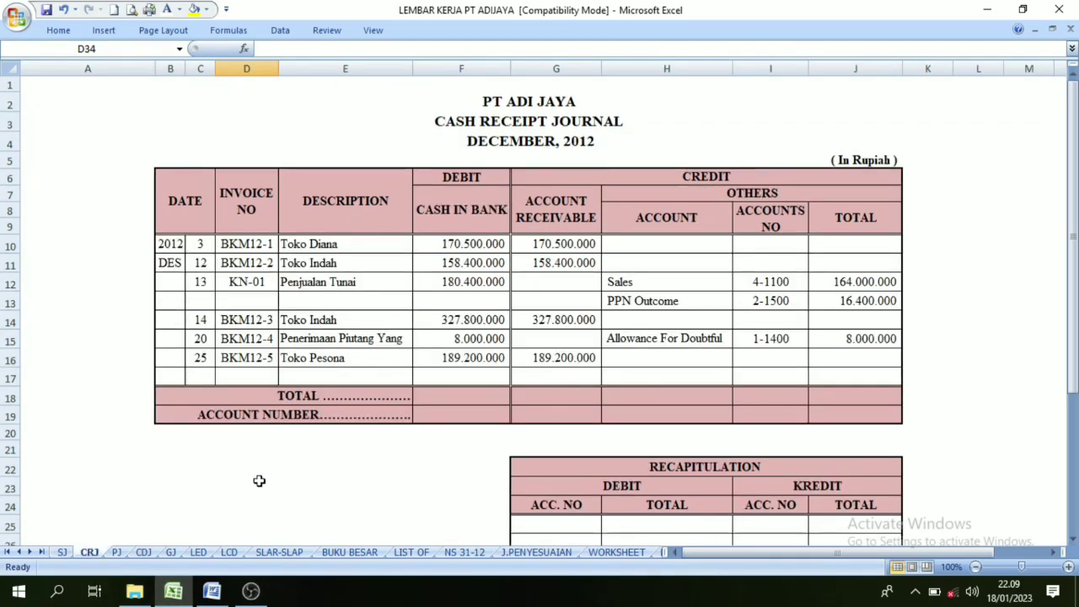
click(118, 552)
click(145, 552)
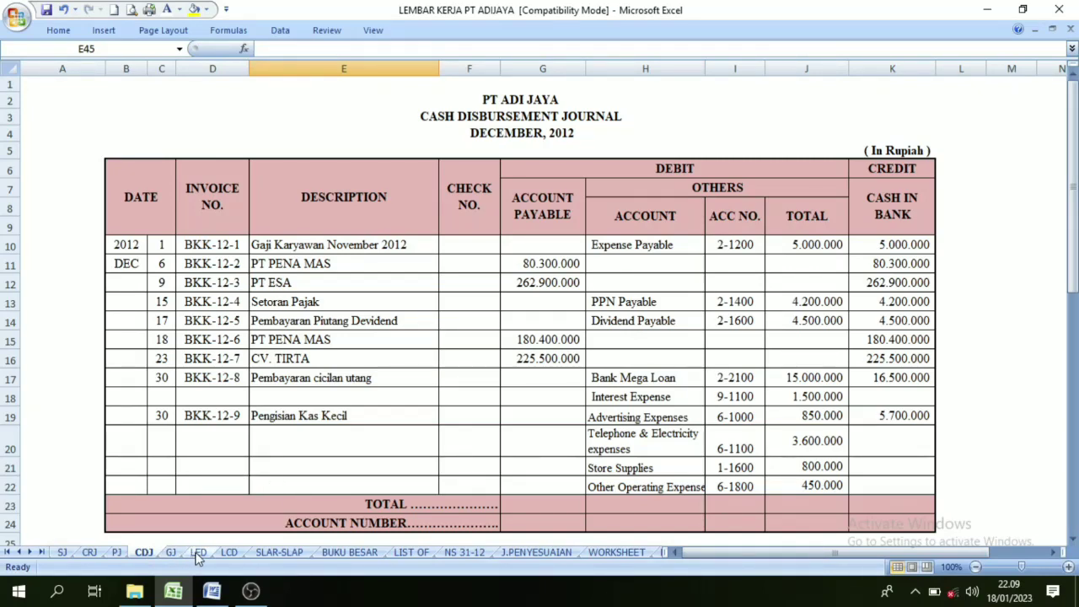
click(171, 553)
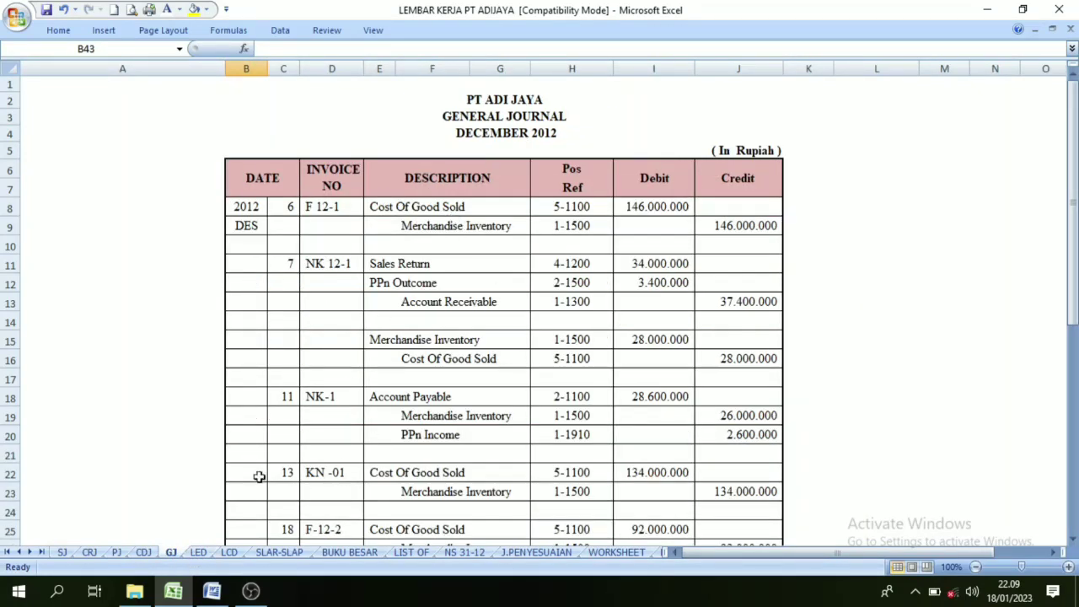
click(62, 553)
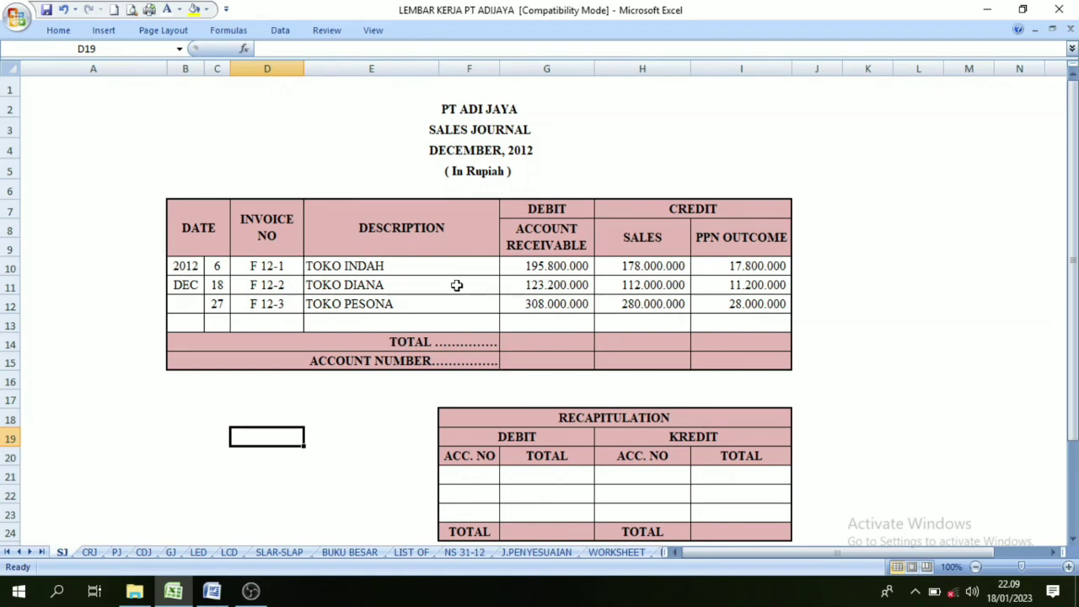
Examine the journal sheets again, including the General Journal down to its recapitulation table, and return to the Sales Journal.
click(89, 553)
click(135, 553)
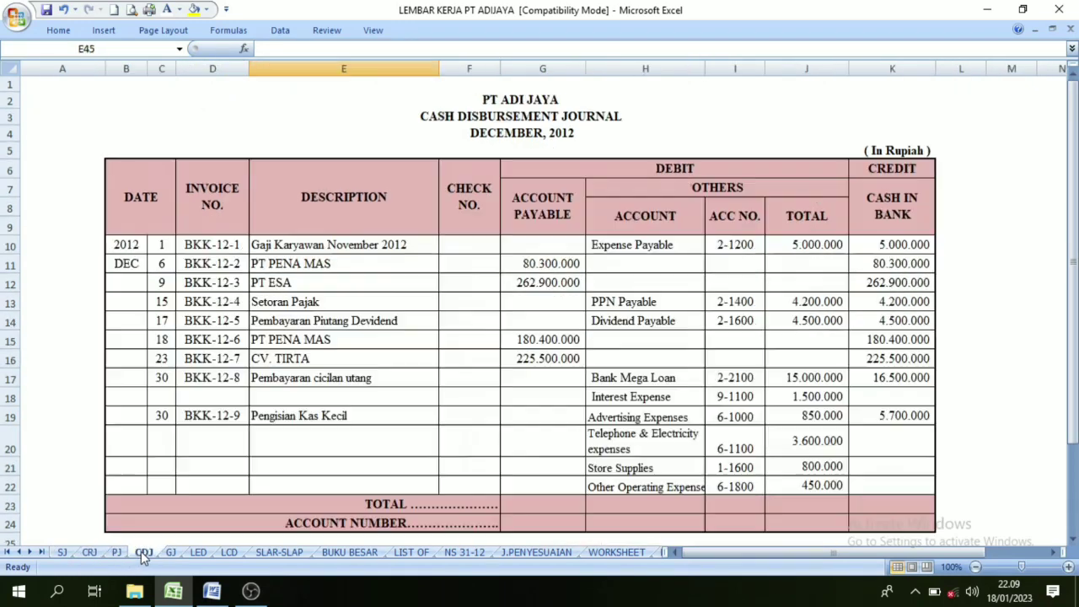
click(170, 552)
click(63, 552)
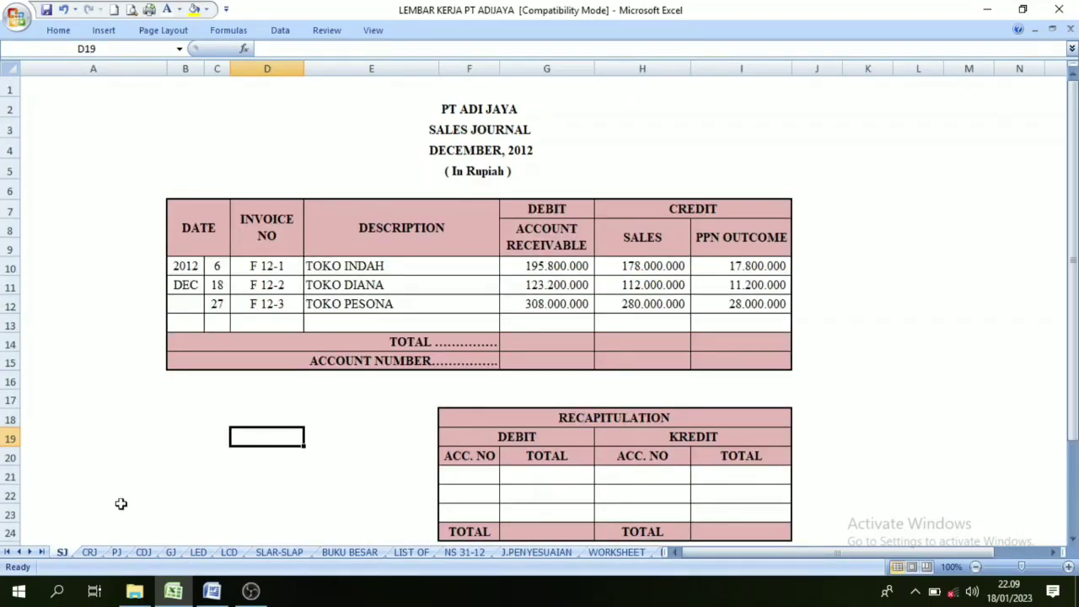
click(93, 554)
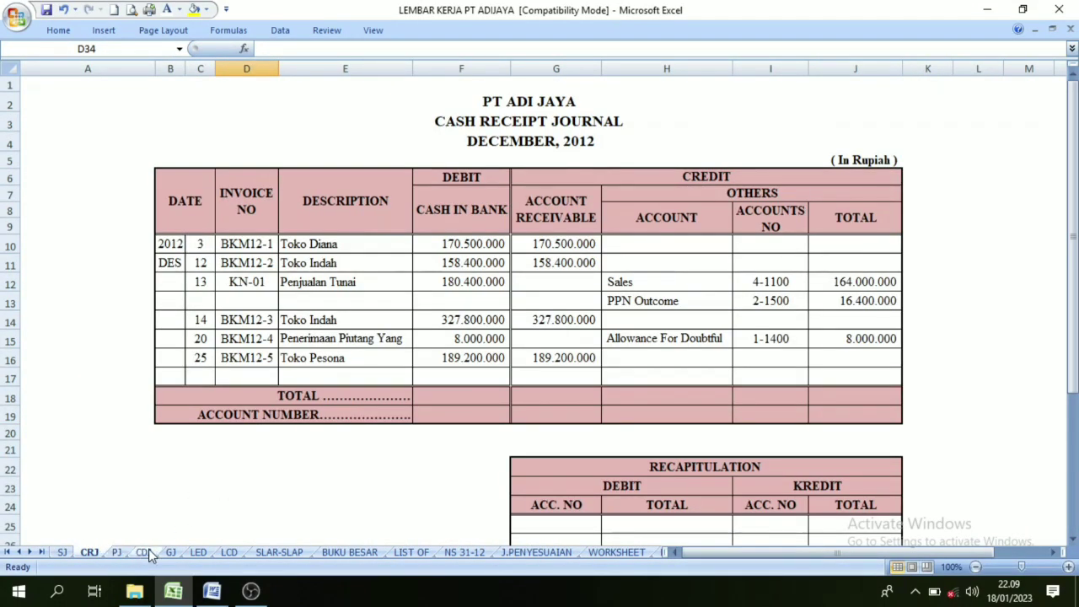
click(170, 552)
scroll(557, 334, down, 5)
scroll(558, 334, down, 5)
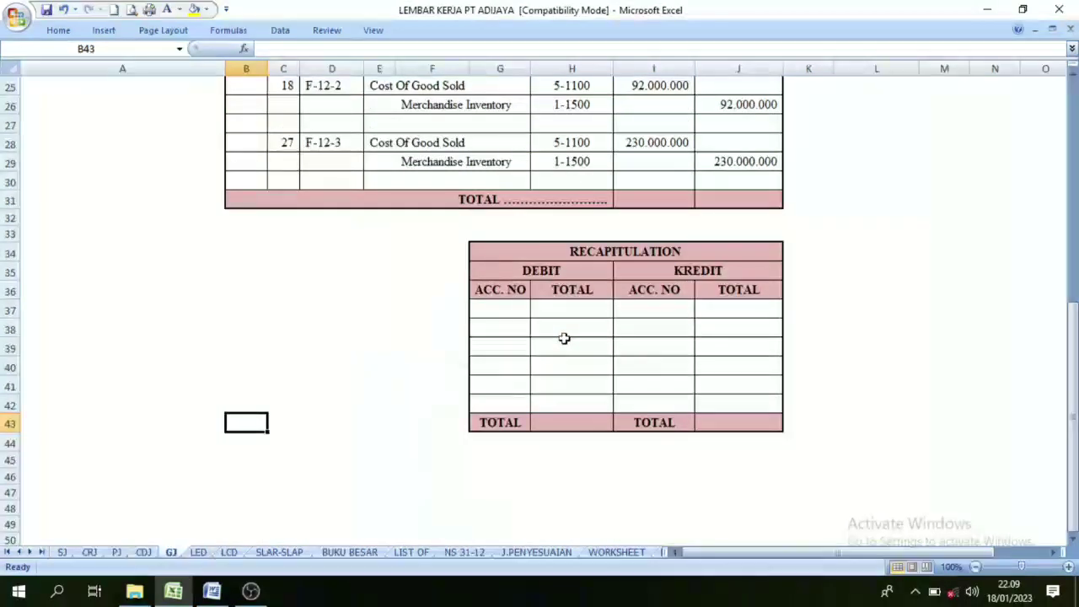
scroll(561, 326, up, 2)
scroll(560, 321, up, 8)
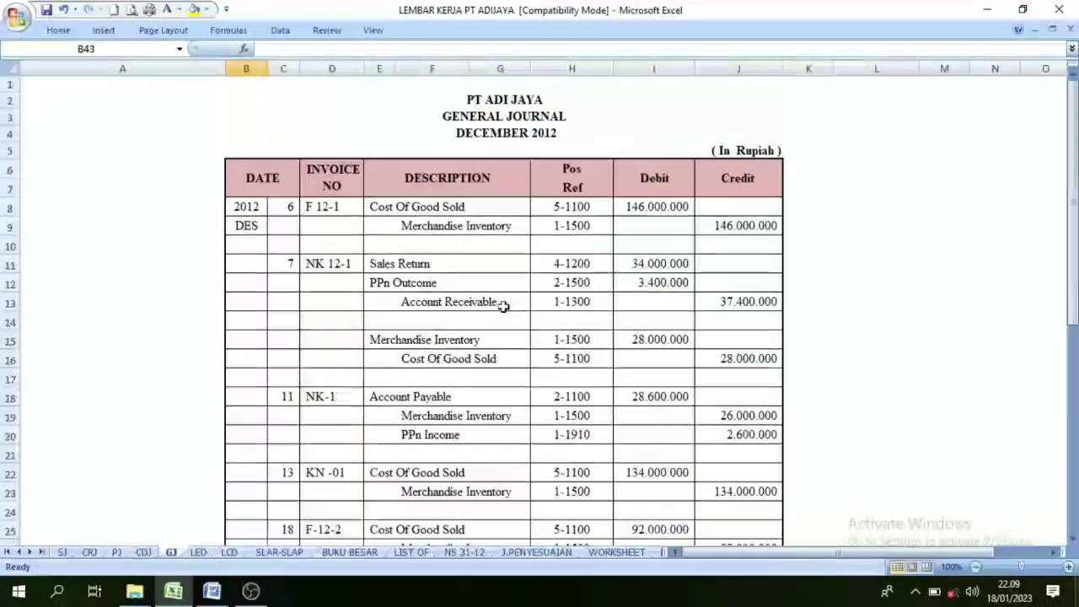
click(63, 552)
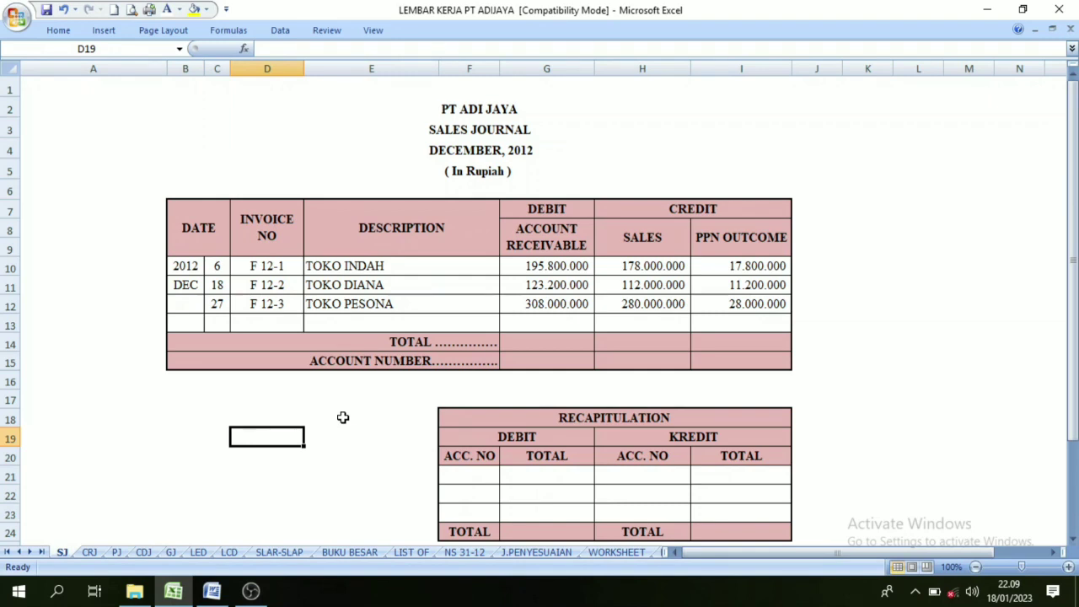
Set the font colour of the Account Receivable total in G14 and its account number in G15 to black.
click(308, 129)
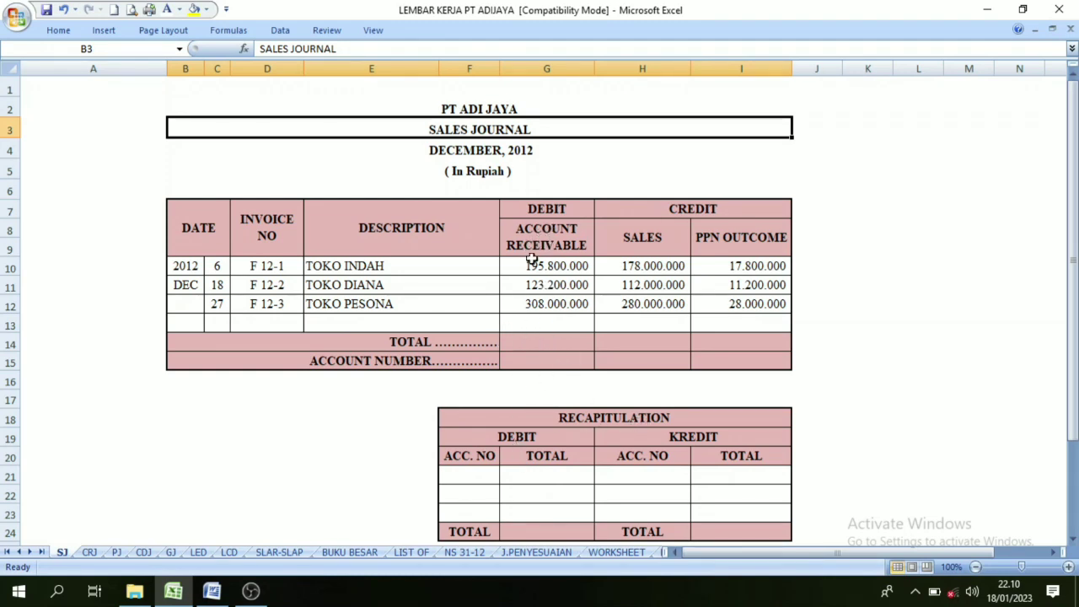
click(534, 223)
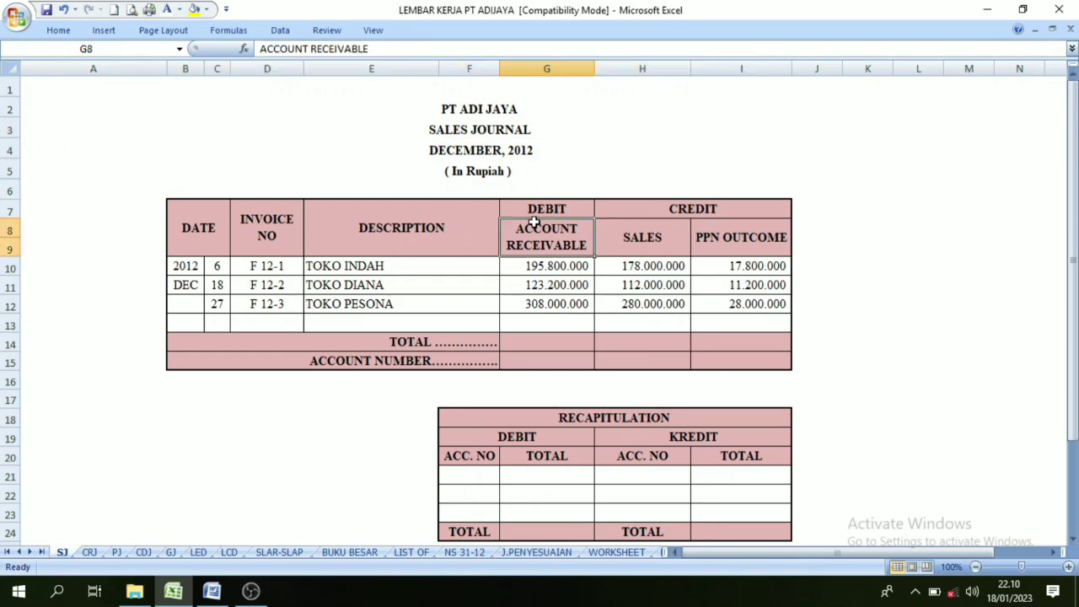
click(461, 133)
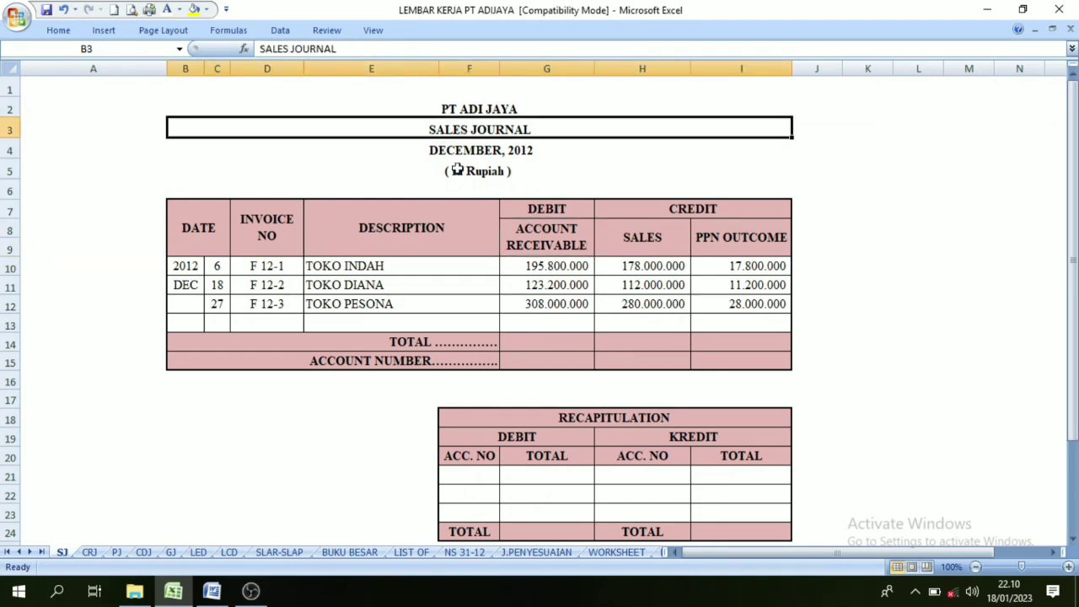
click(523, 212)
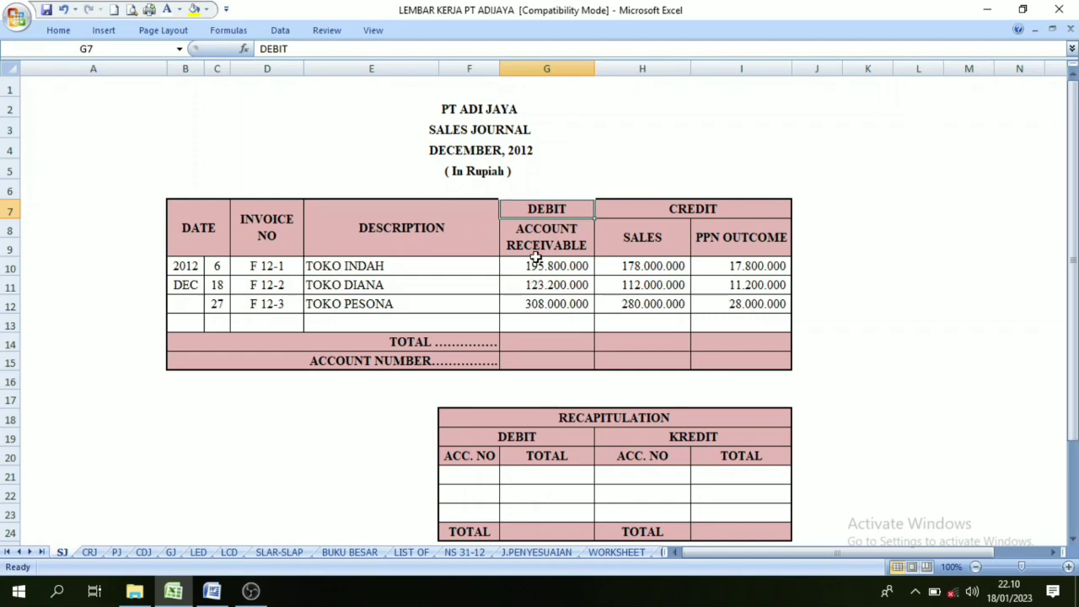
click(538, 342)
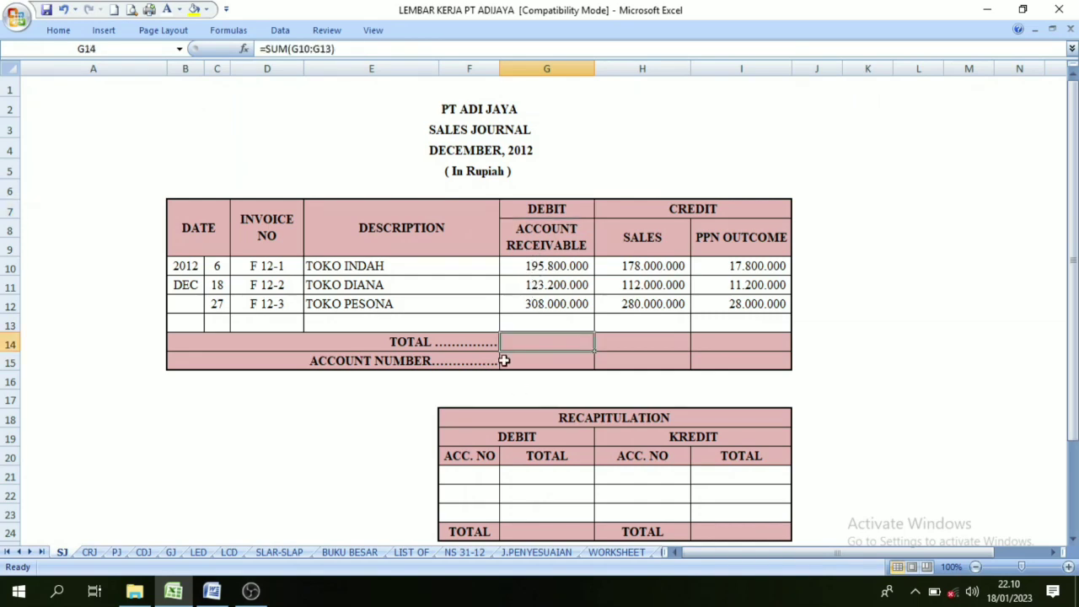
click(179, 9)
click(187, 31)
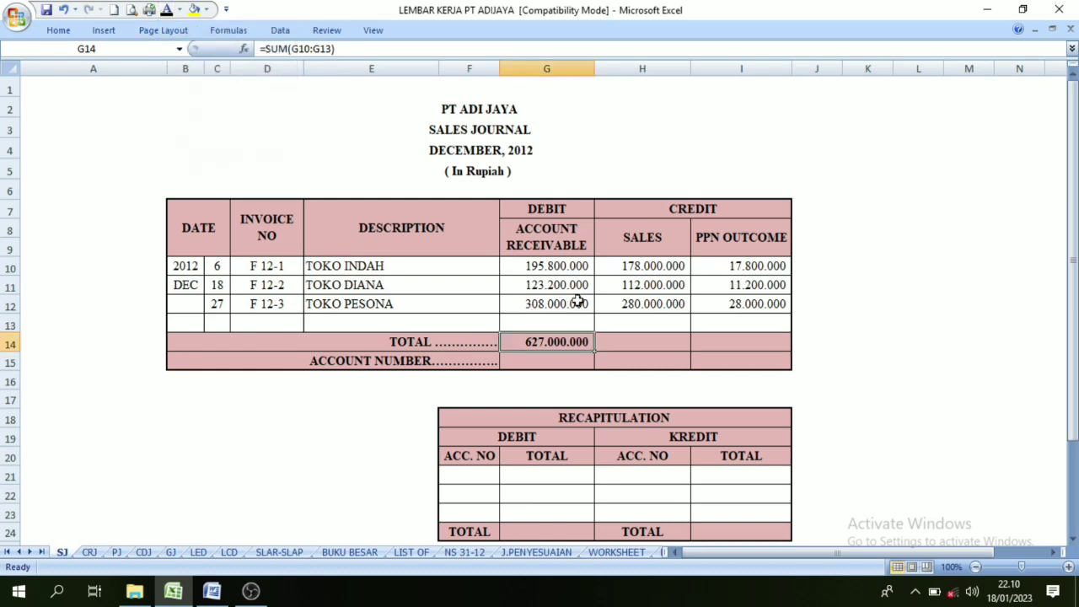
click(558, 363)
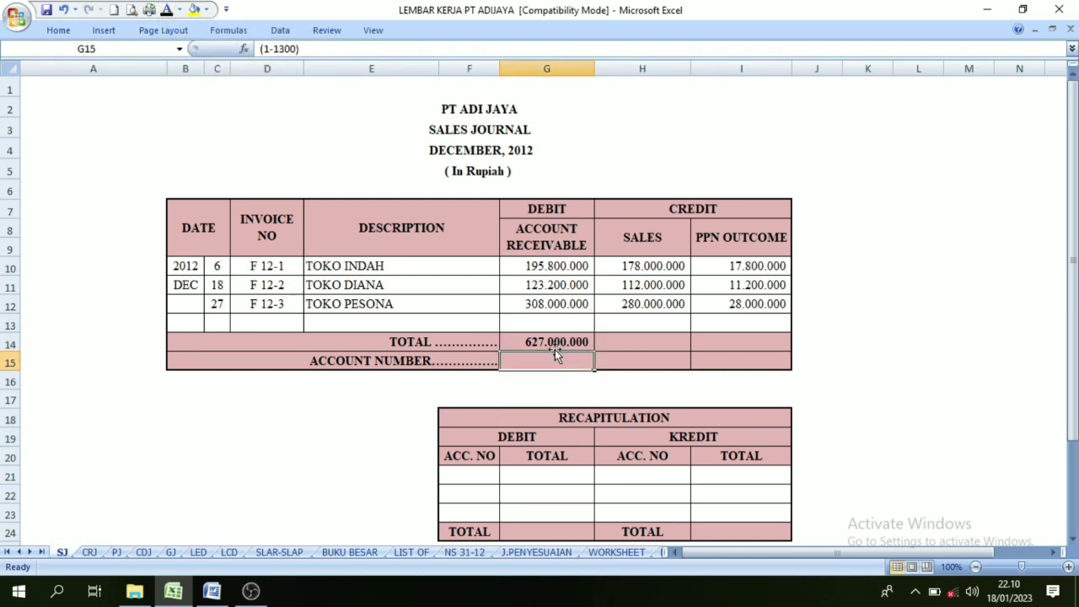
click(169, 12)
Examine the Sales and PPN Outcome columns under the Credit heading of the Sales Journal.
click(675, 214)
click(672, 234)
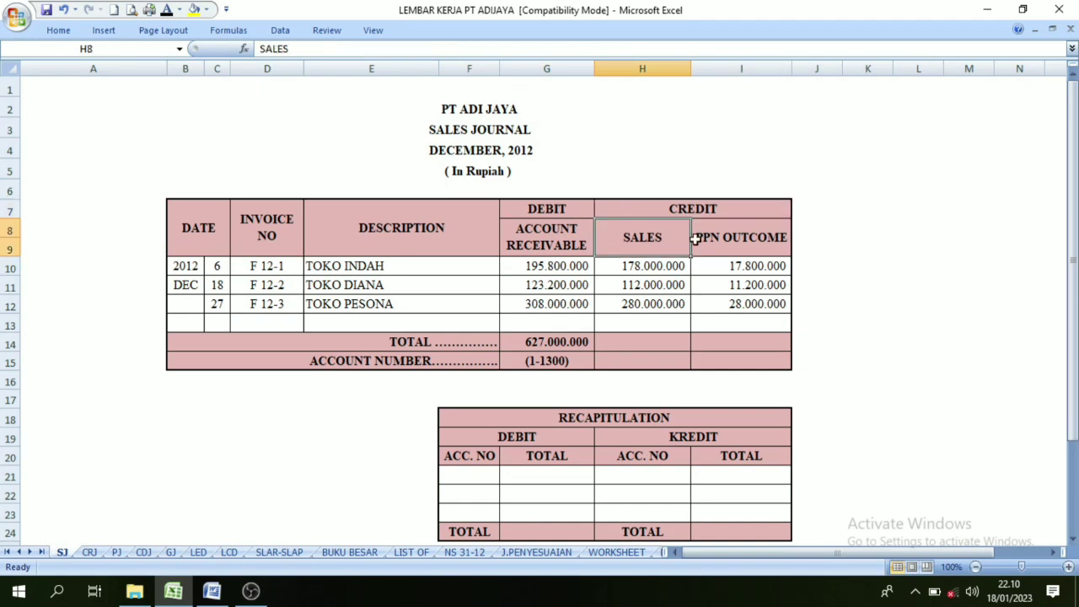
click(692, 238)
click(664, 238)
click(703, 238)
click(663, 238)
click(729, 239)
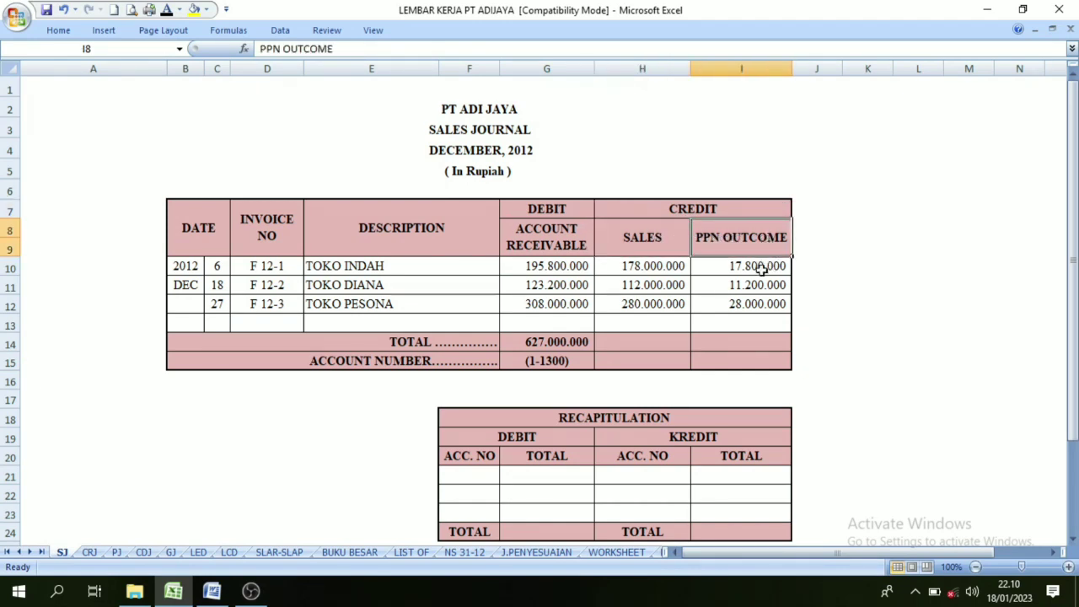
click(646, 248)
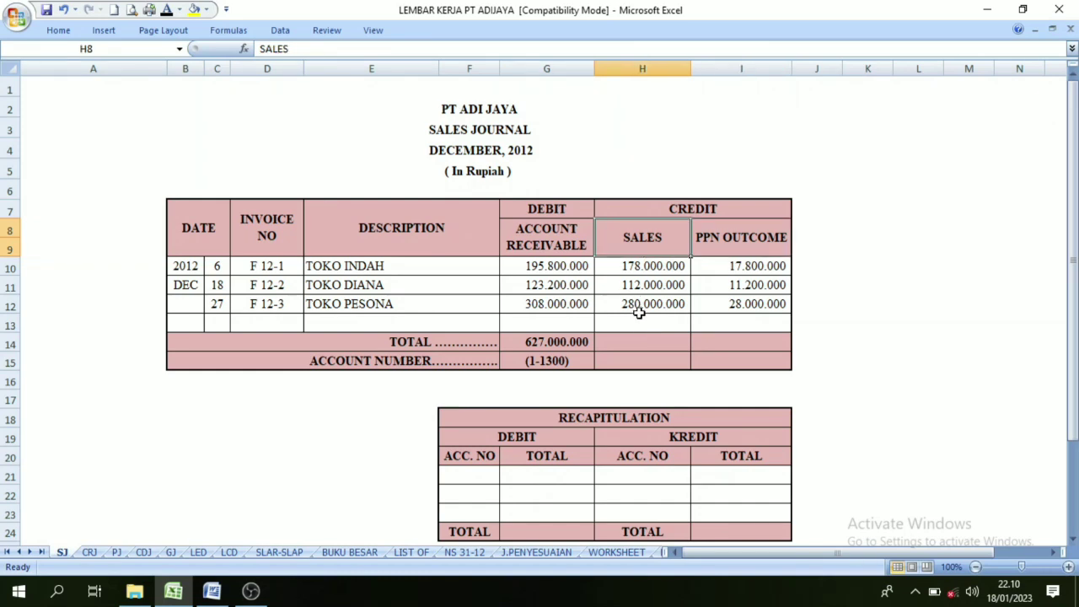
Set the font colour of the Sales total in H14 and the PPN Outcome total in I14 to black.
click(632, 344)
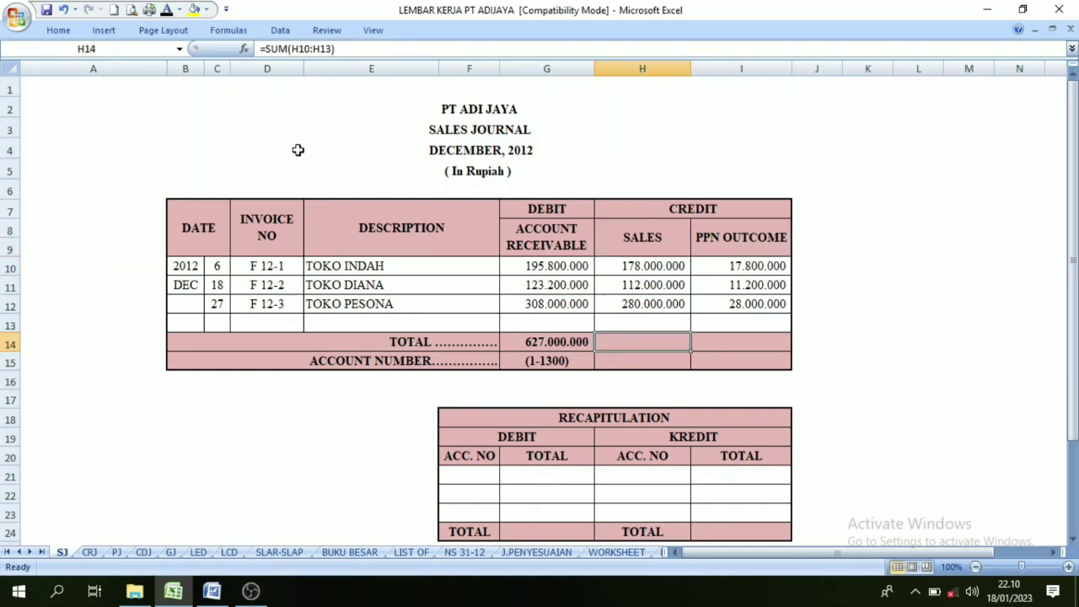
click(167, 9)
click(738, 348)
click(166, 10)
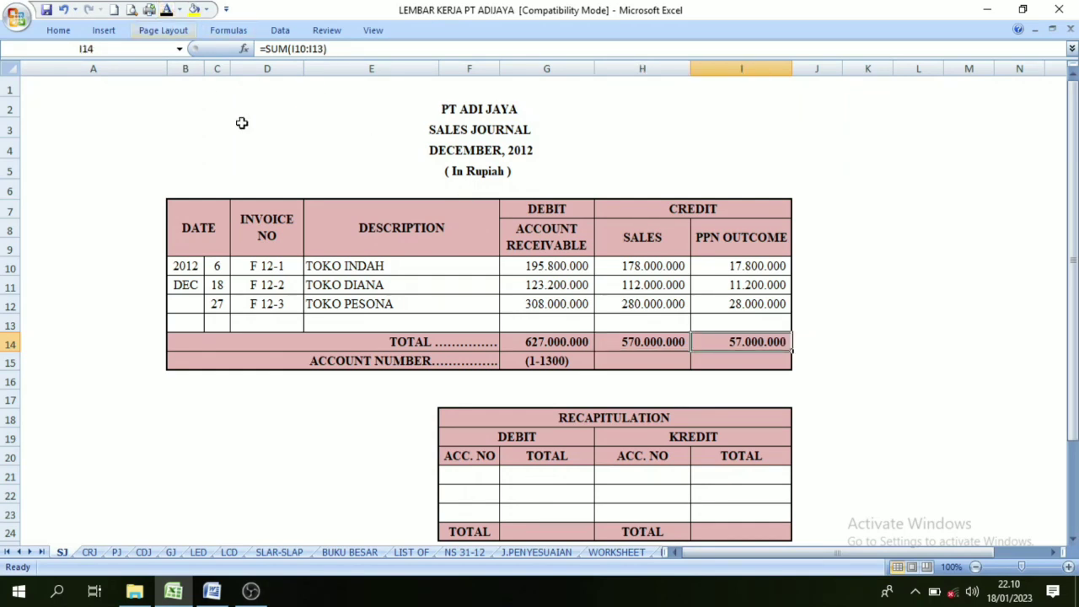
Set the font colour of the Sales account number in H15 and the PPN Outcome account number in I15 to black.
click(632, 238)
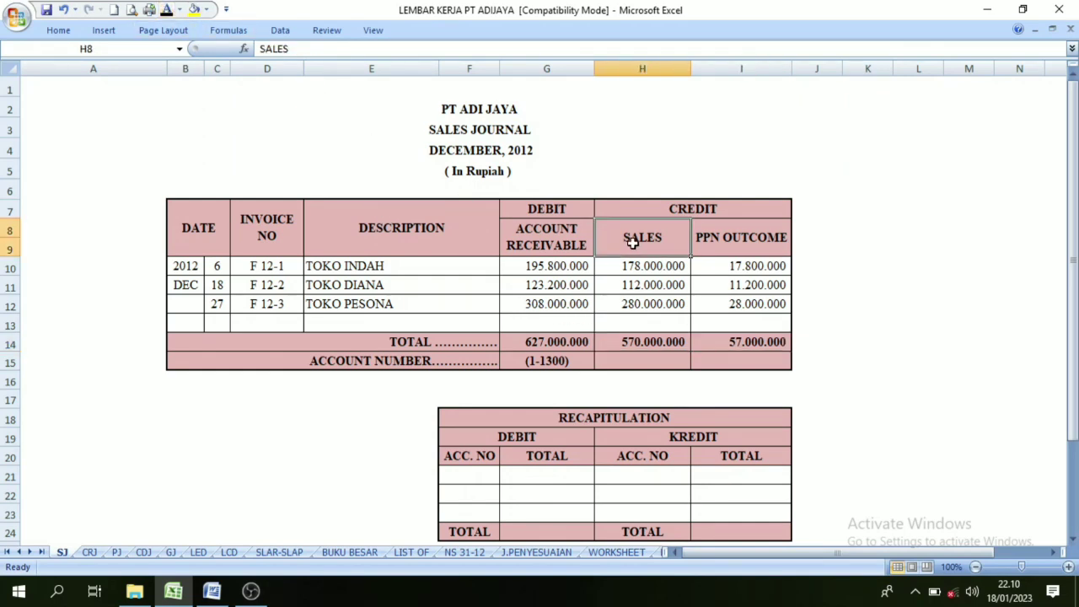
click(635, 358)
click(166, 9)
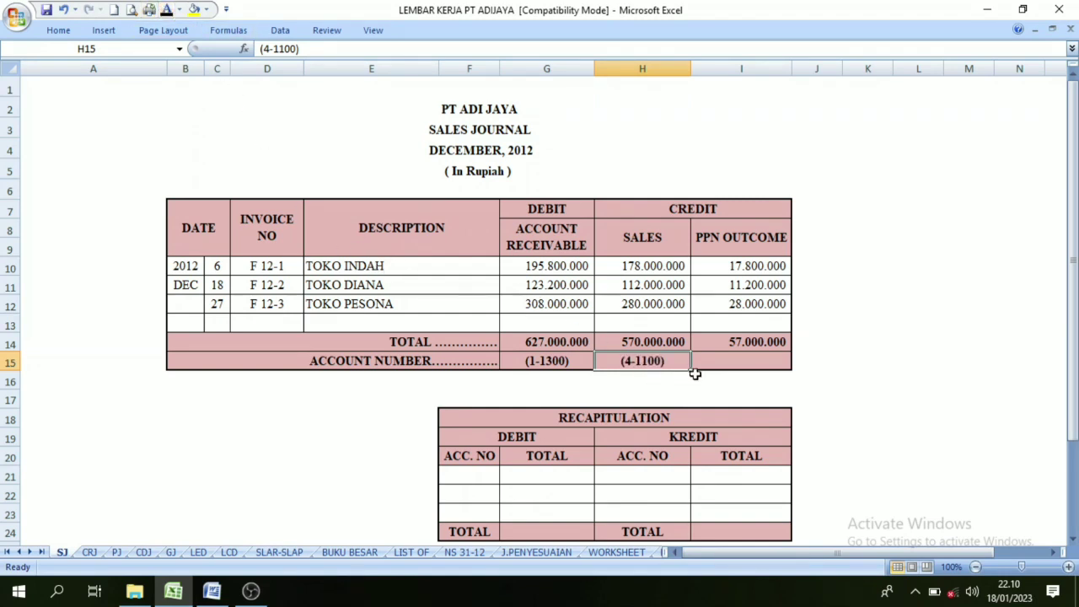
click(730, 360)
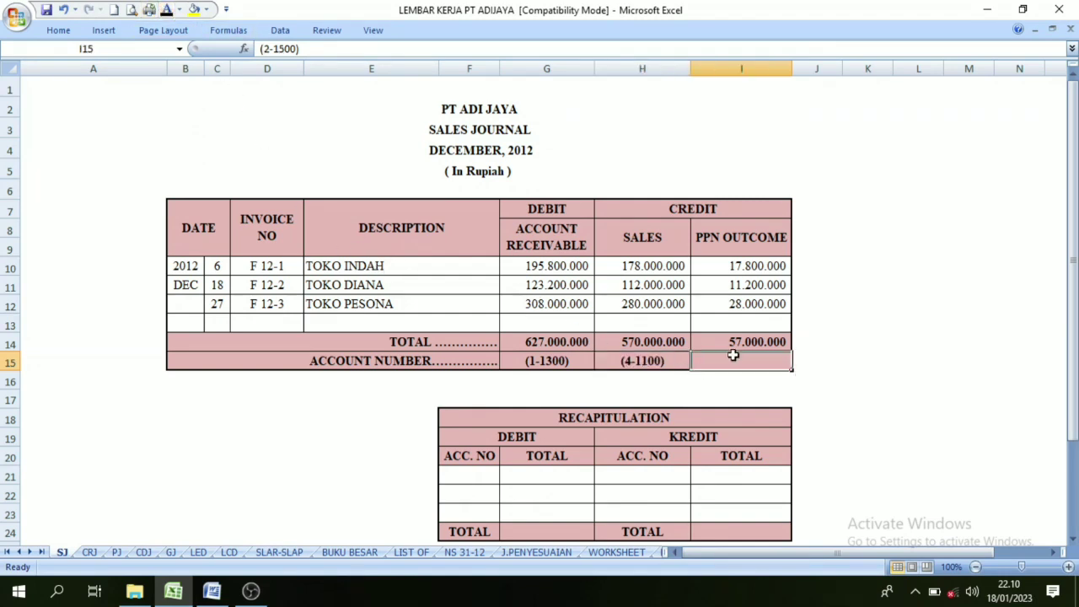
click(166, 9)
Examine the account numbers in G15:I15 against the Account Receivable, Sales and PPN Outcome column headings.
click(556, 361)
click(628, 361)
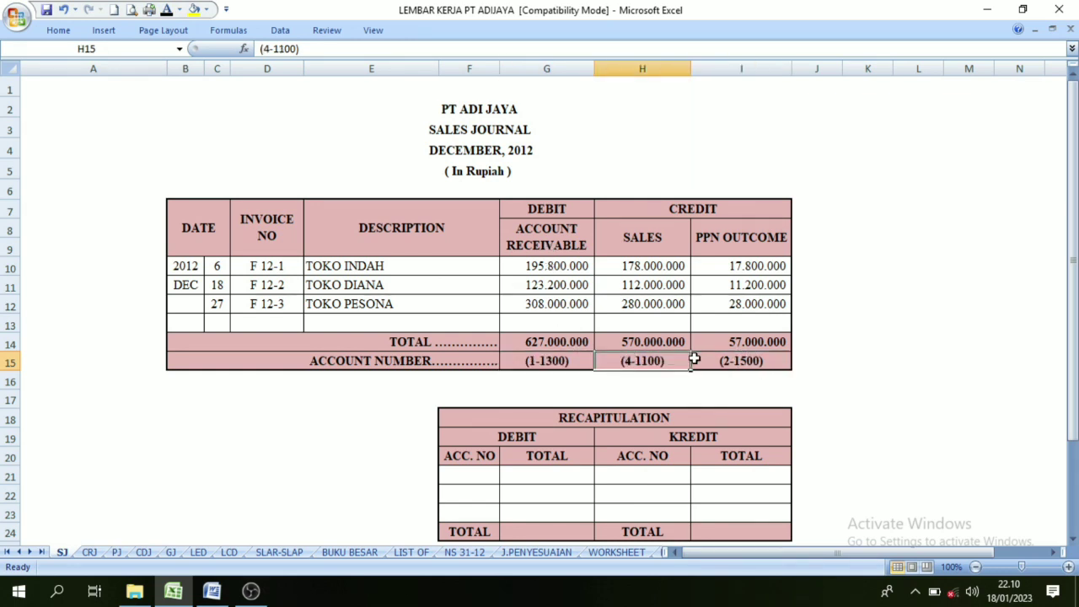
click(721, 359)
click(530, 250)
click(649, 238)
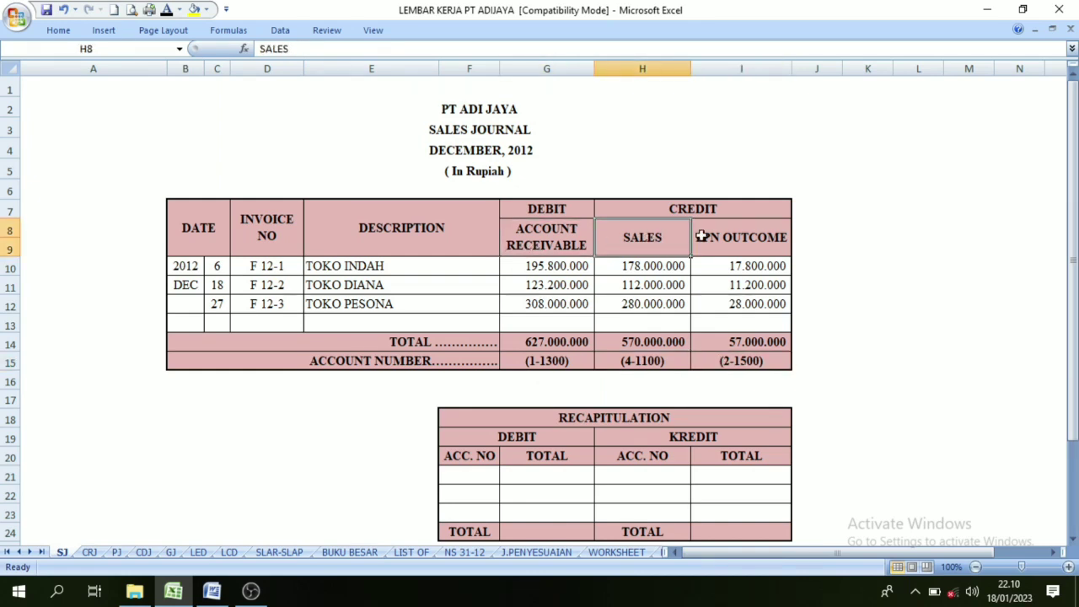
click(717, 236)
click(582, 237)
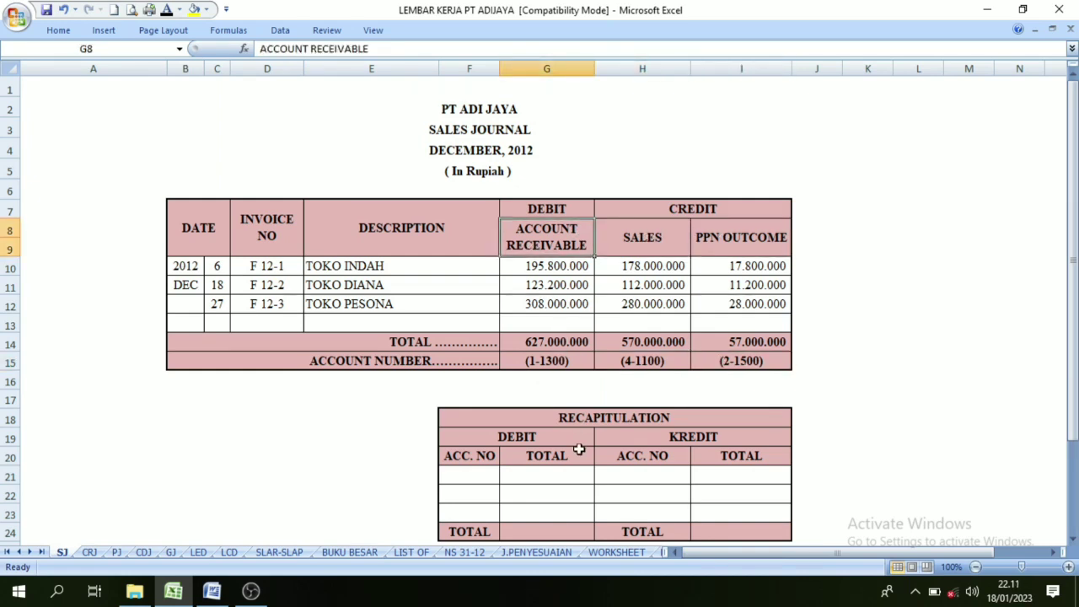
Set the font colour of the Account Receivable account number in F21, under the recapitulation's Debit heading, to black.
click(481, 478)
click(540, 212)
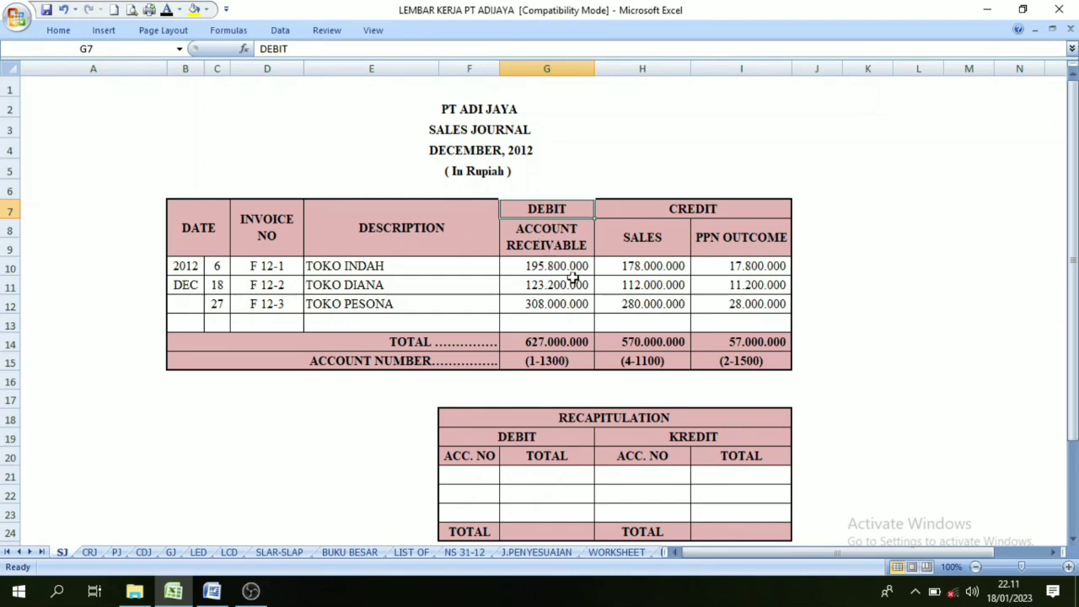
click(536, 242)
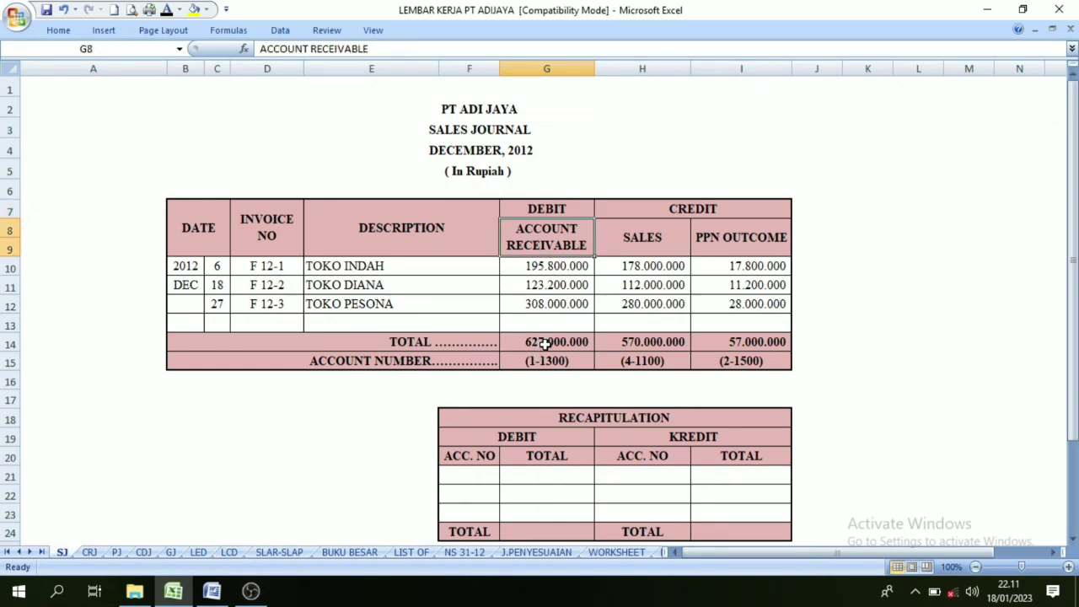
click(472, 481)
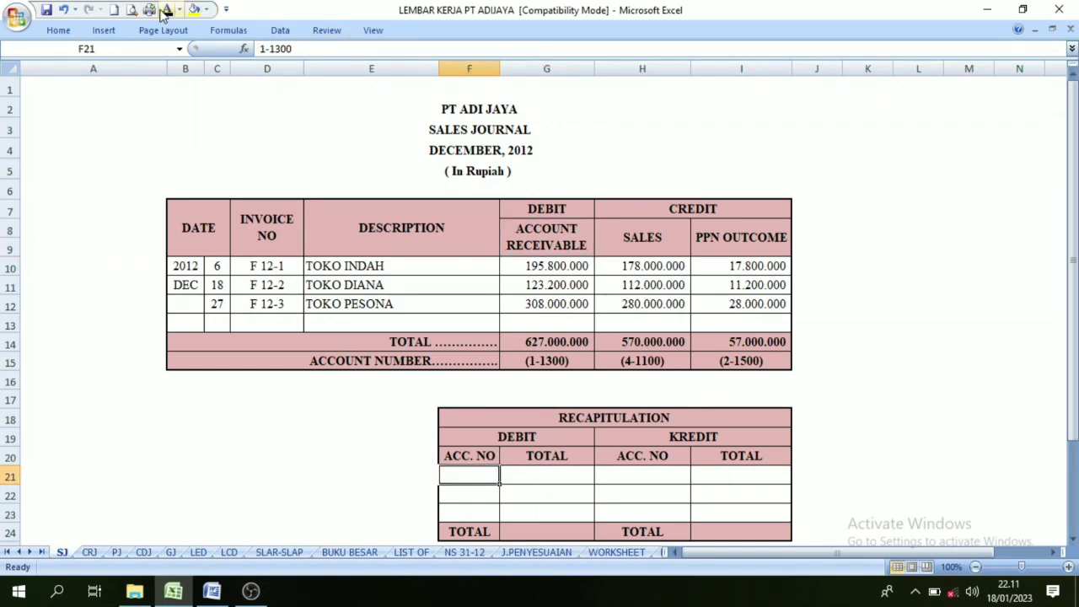
click(166, 10)
Set the font colour of the recapitulation's Account Receivable debit total in G21 to black.
click(515, 437)
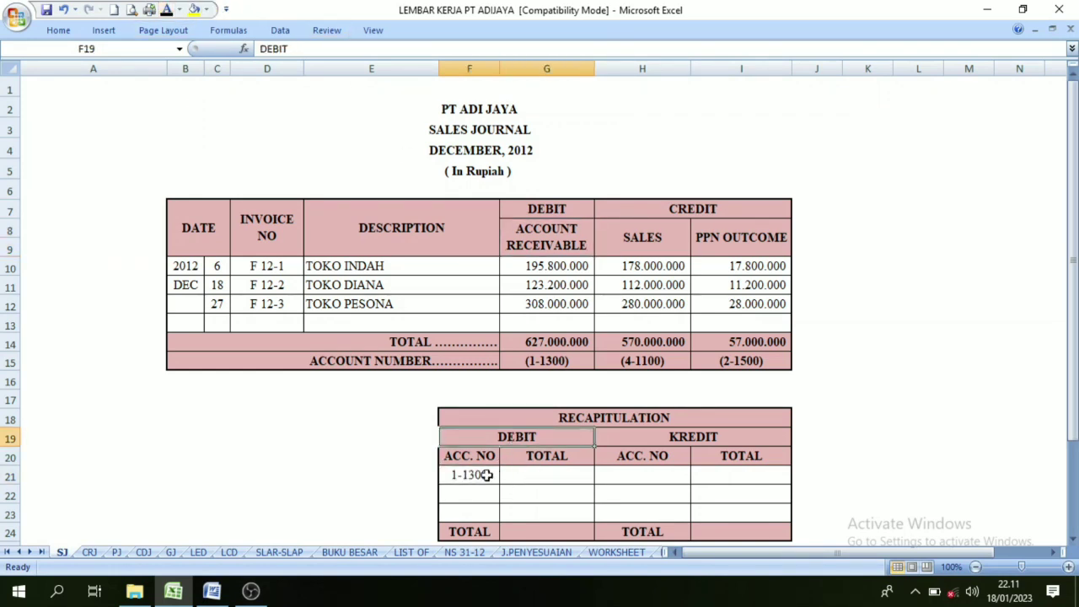
key(ctrl+z)
click(544, 462)
click(535, 489)
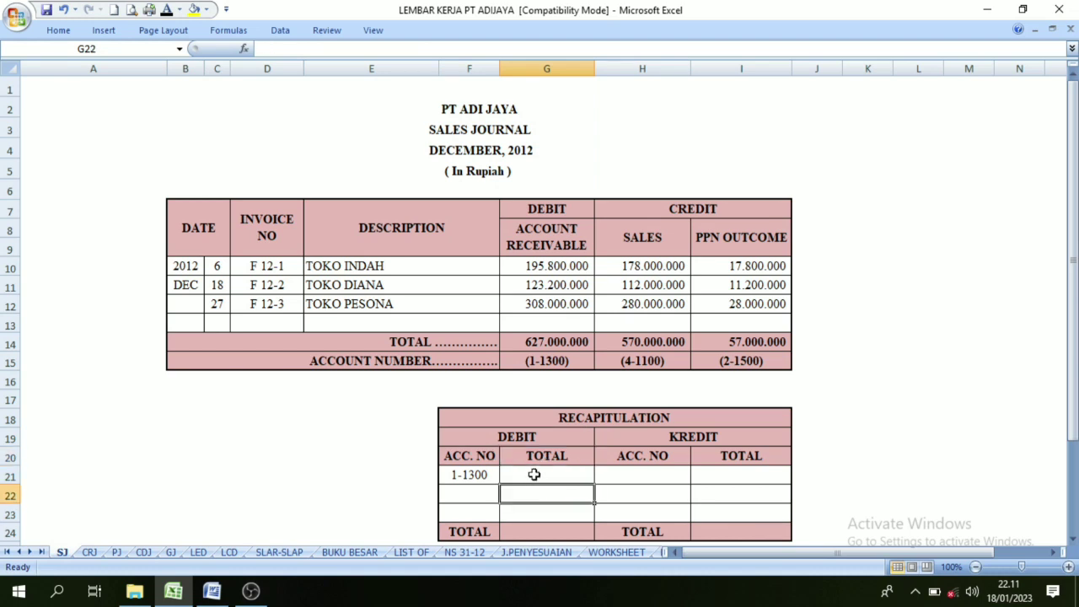
click(534, 474)
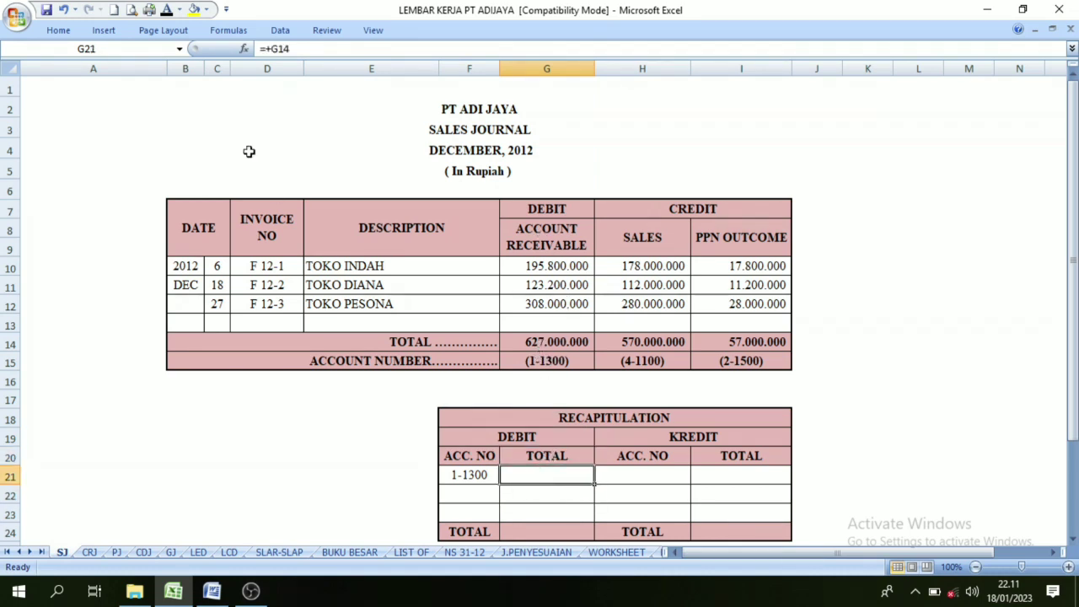
click(167, 13)
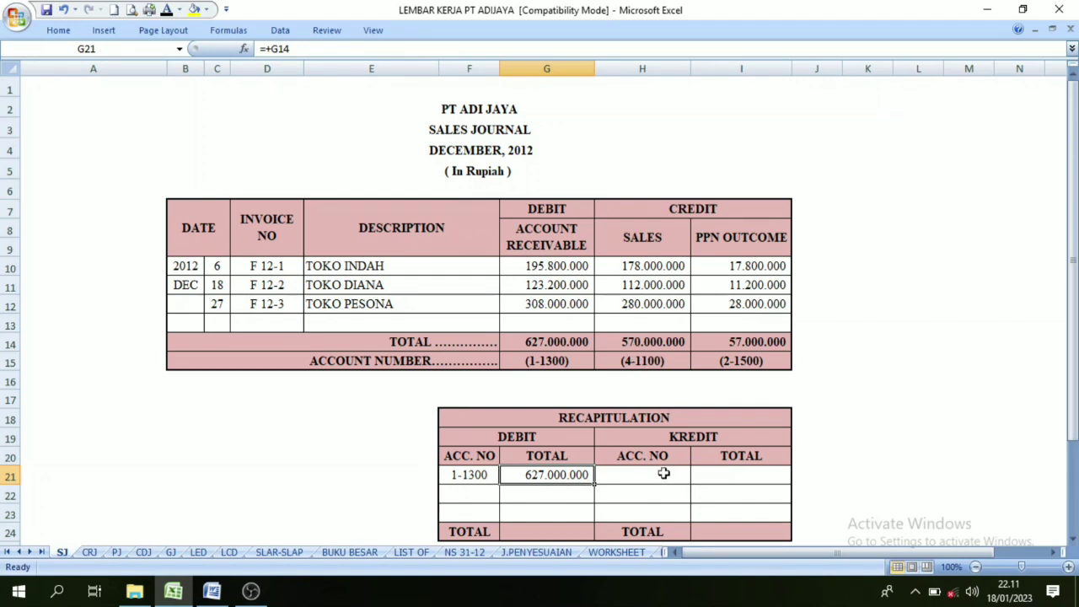
Compare the Sales and PPN Outcome credit columns and their account numbers in H15 and I15.
click(654, 241)
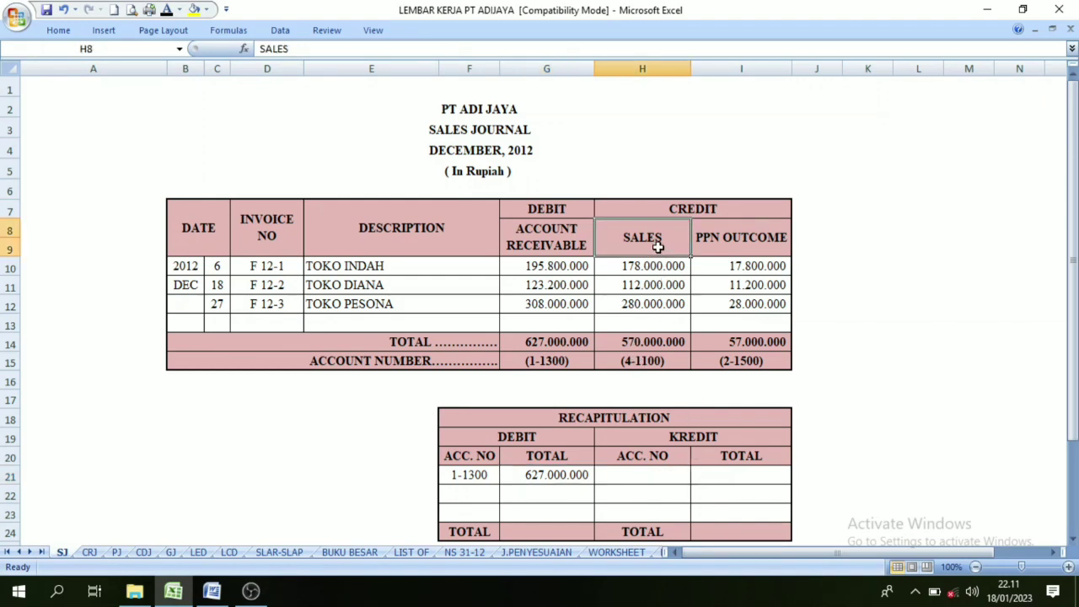
click(706, 236)
click(666, 239)
click(724, 236)
click(680, 240)
click(740, 237)
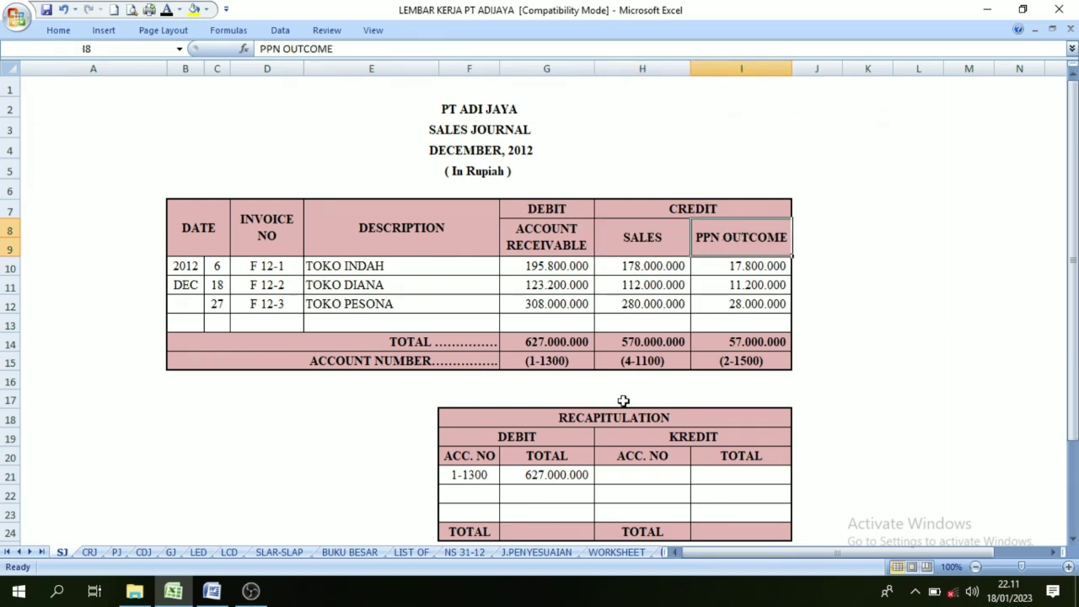
click(637, 362)
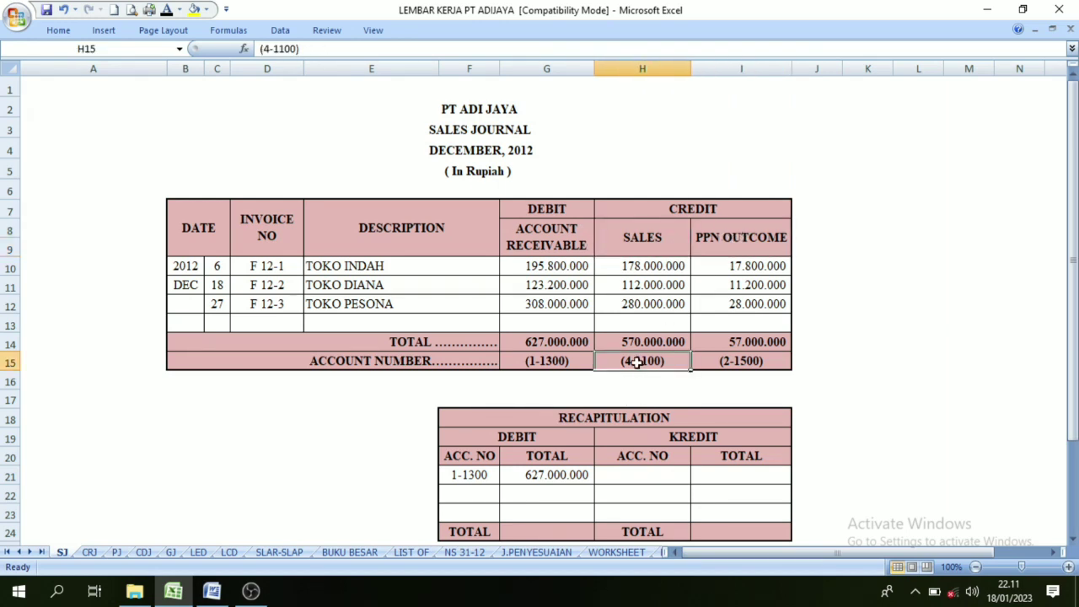
click(722, 363)
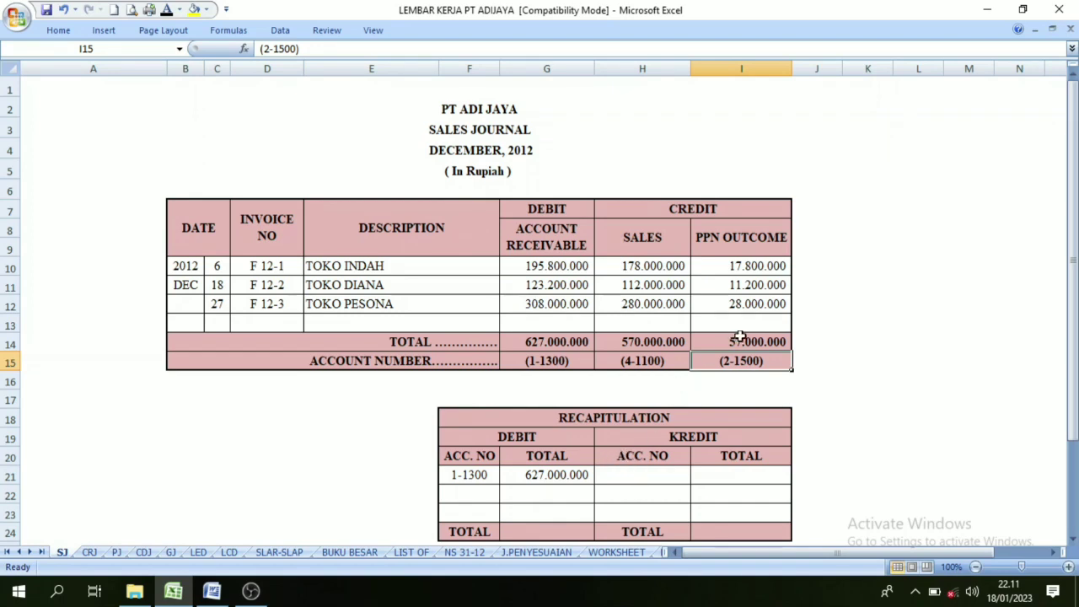
click(641, 362)
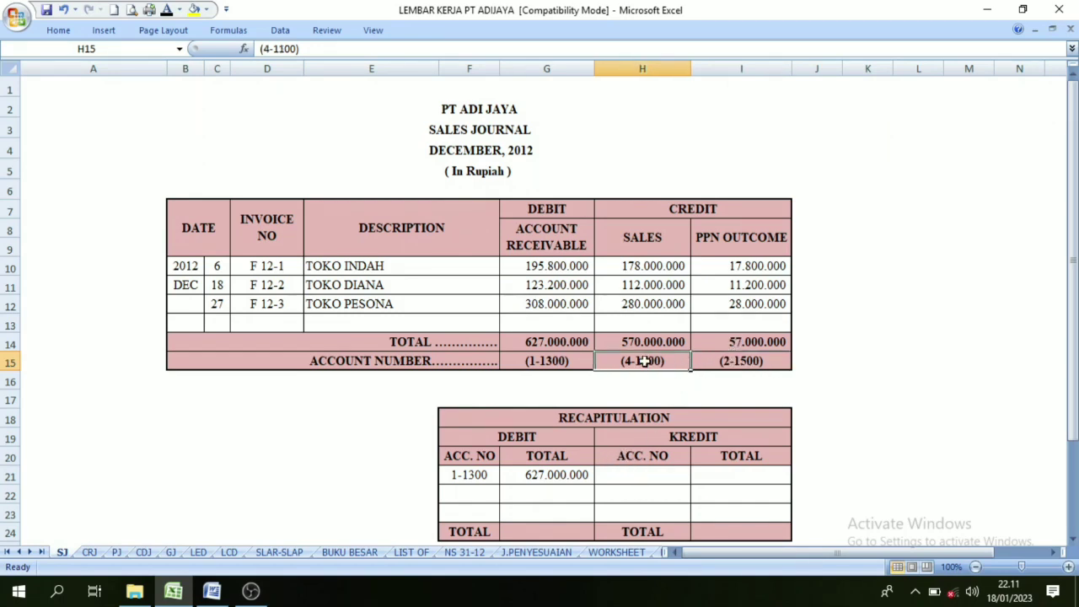
click(716, 363)
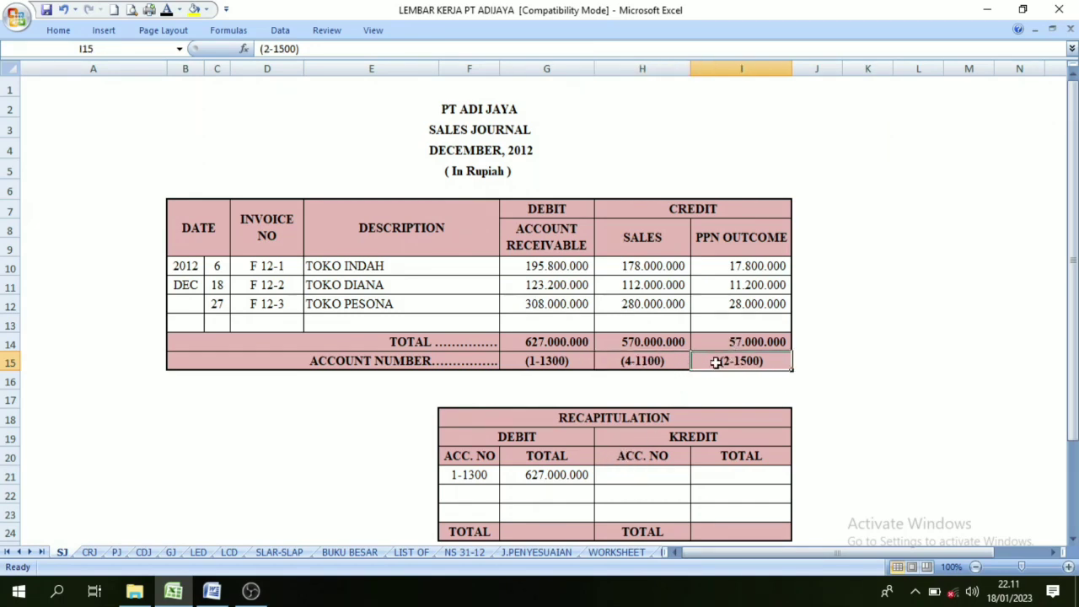
Set the font colour of the PPN Outcome and Sales account numbers and totals in the recapitulation's Kredit cells H21:I22 to black.
click(643, 472)
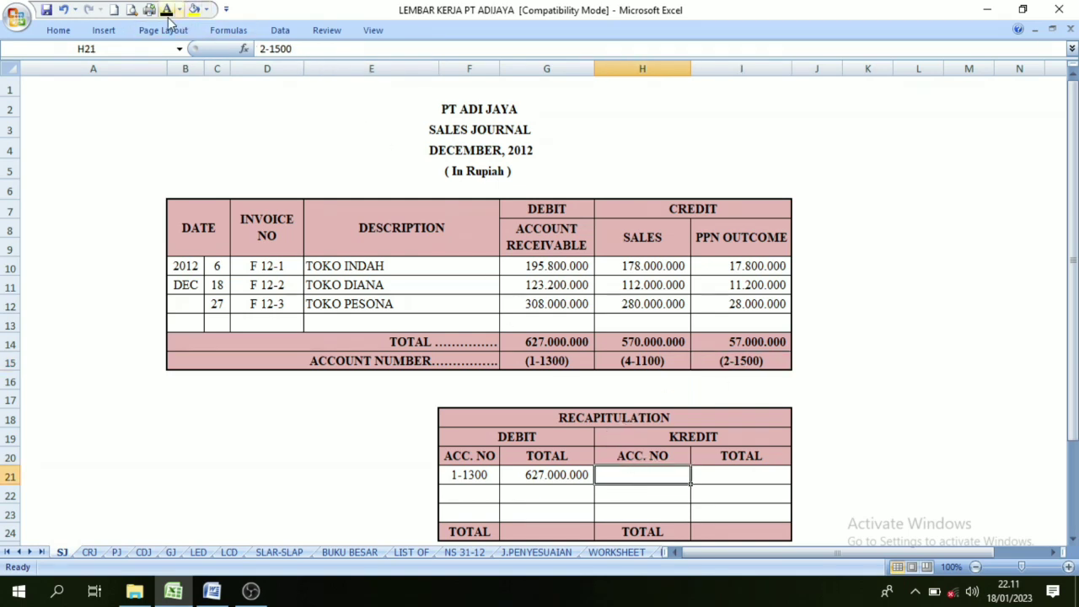
click(723, 474)
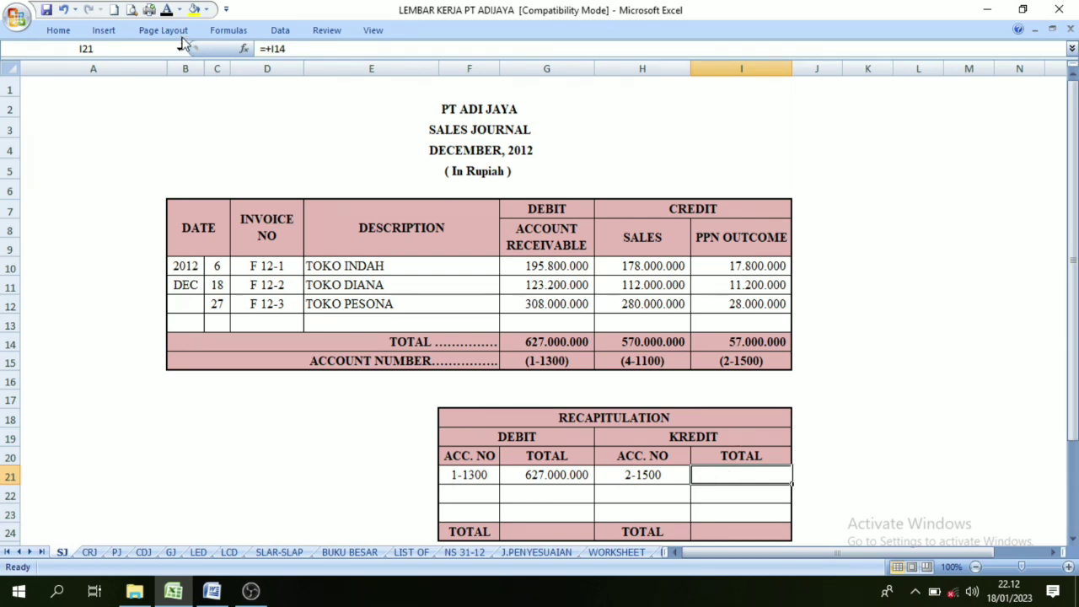
key(ctrl+Return)
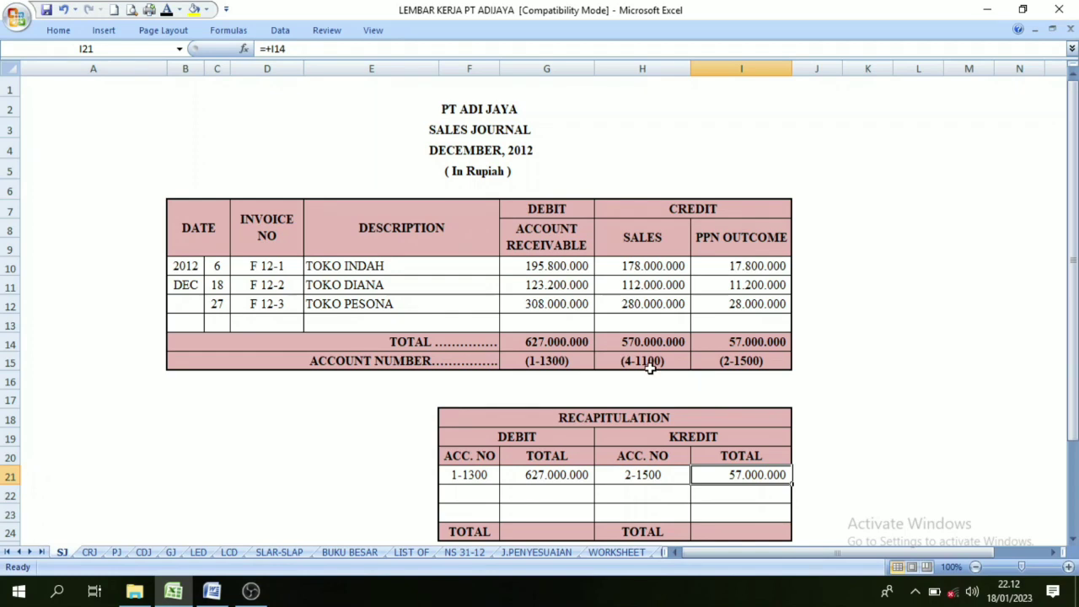
click(639, 492)
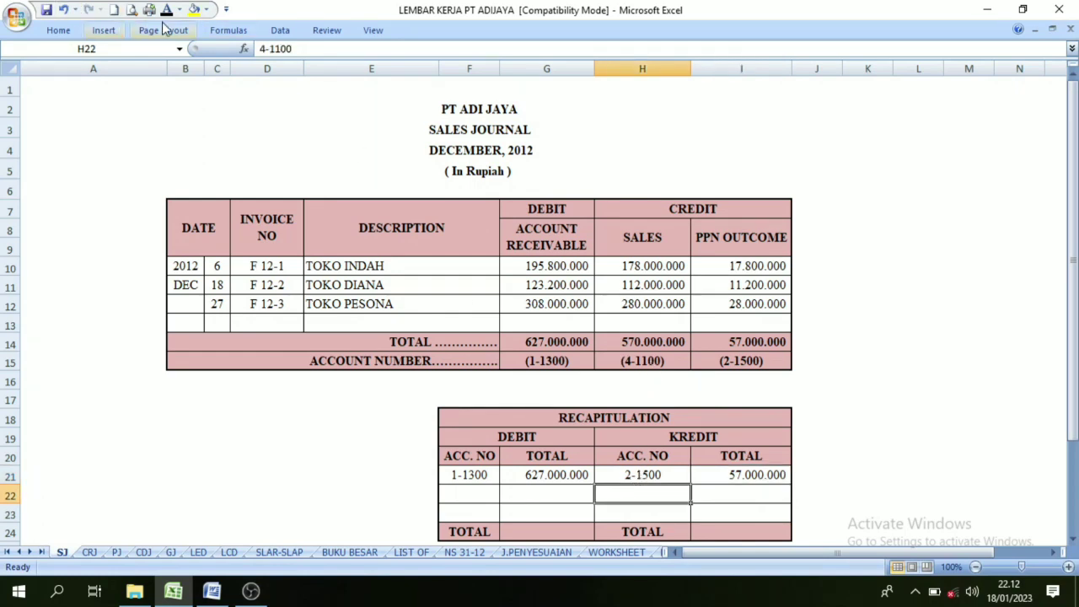
click(715, 494)
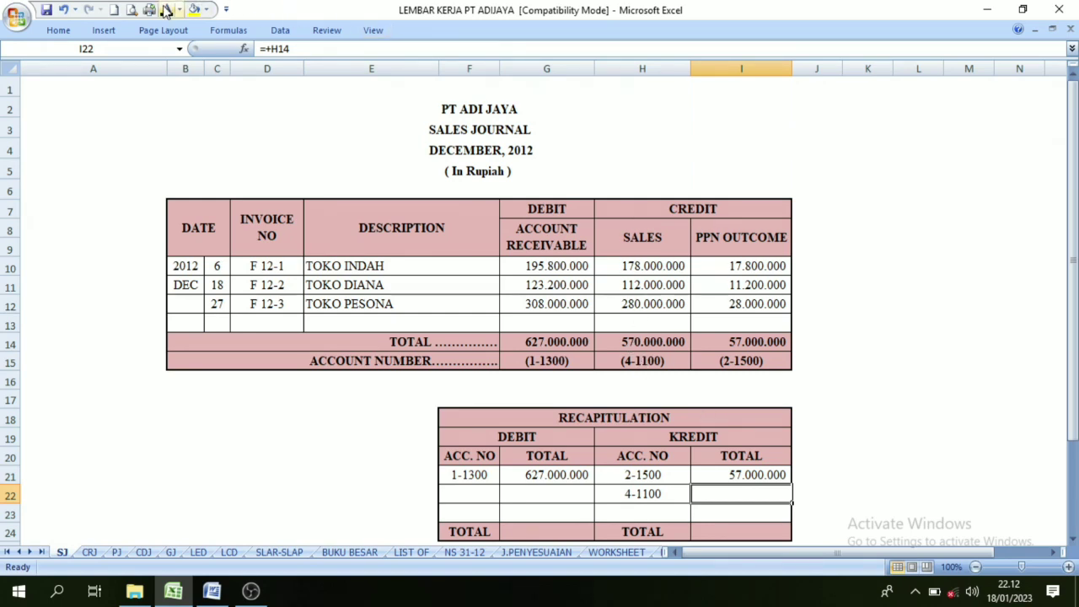
scroll(765, 421, down, 1)
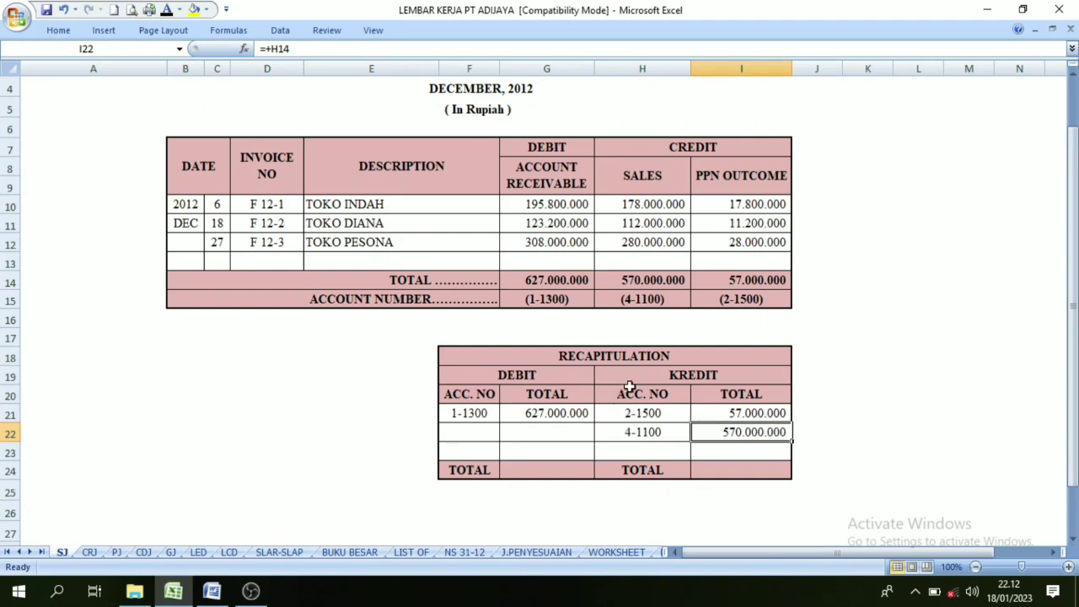
Examine the recapitulation table's debit and credit account numbers against the Sales Journal columns above it.
click(558, 347)
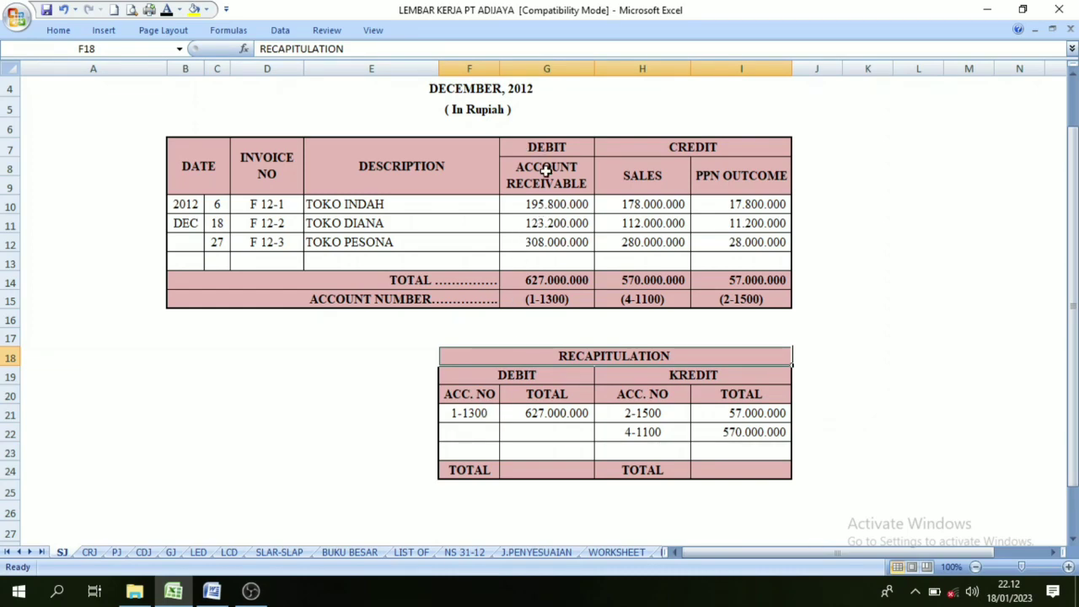
scroll(547, 170, up, 1)
scroll(553, 334, down, 1)
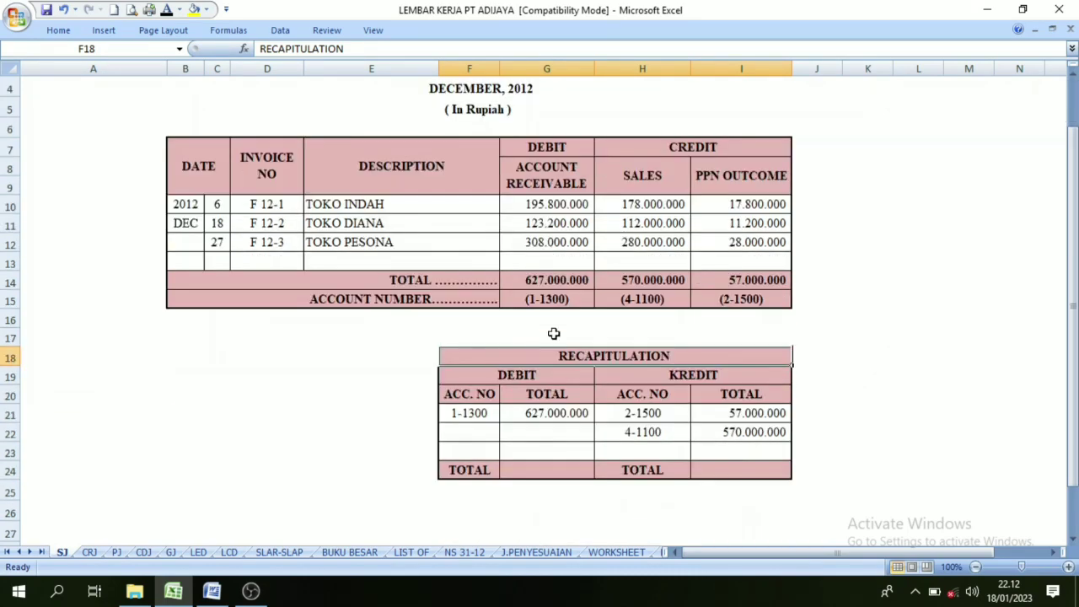
click(475, 411)
click(650, 413)
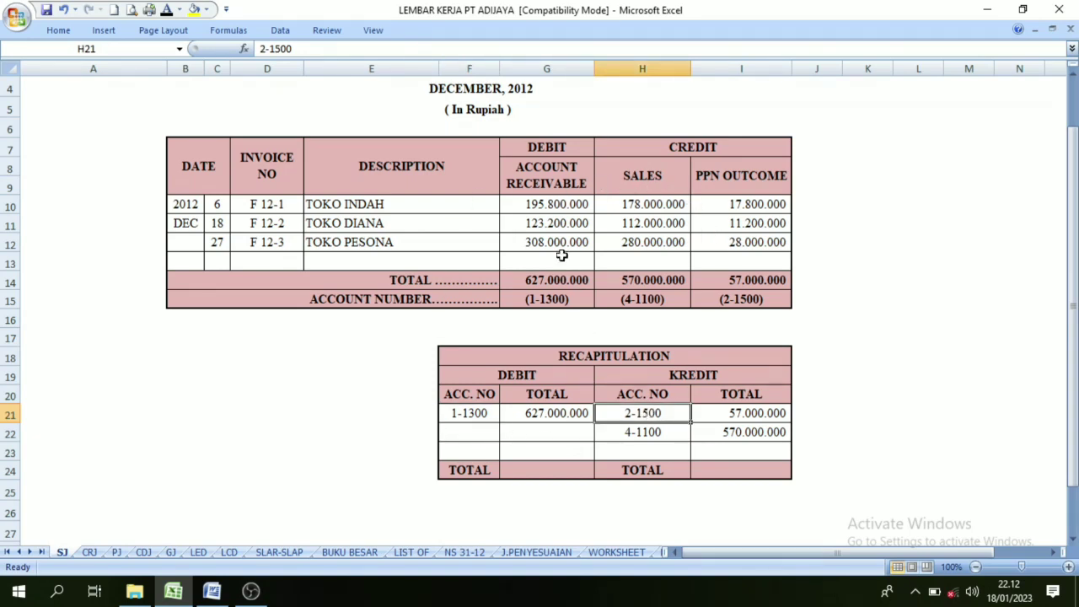
scroll(562, 256, up, 1)
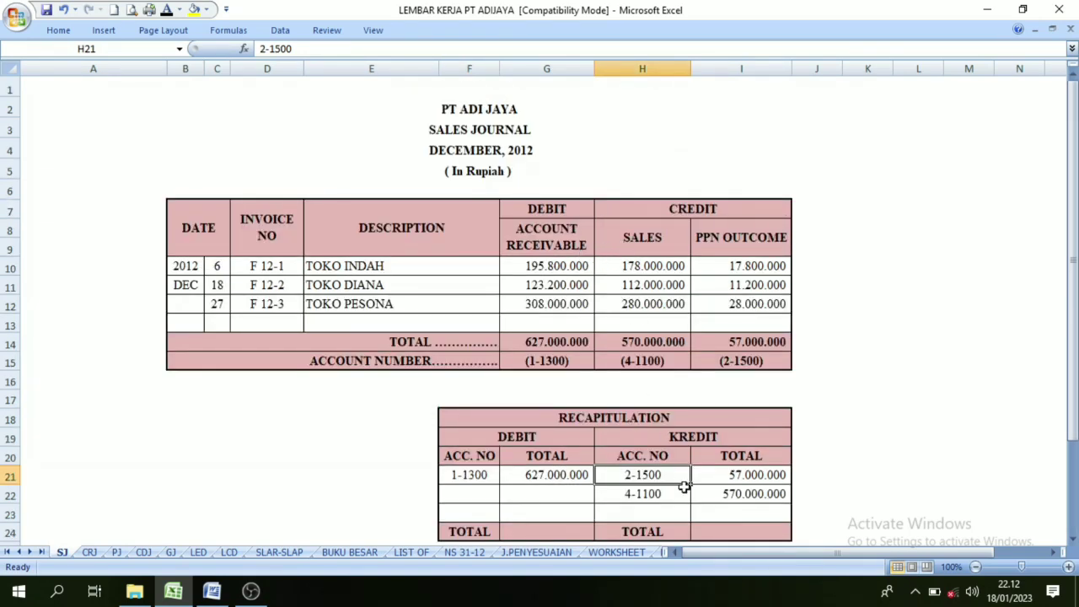
scroll(683, 487, down, 1)
click(505, 418)
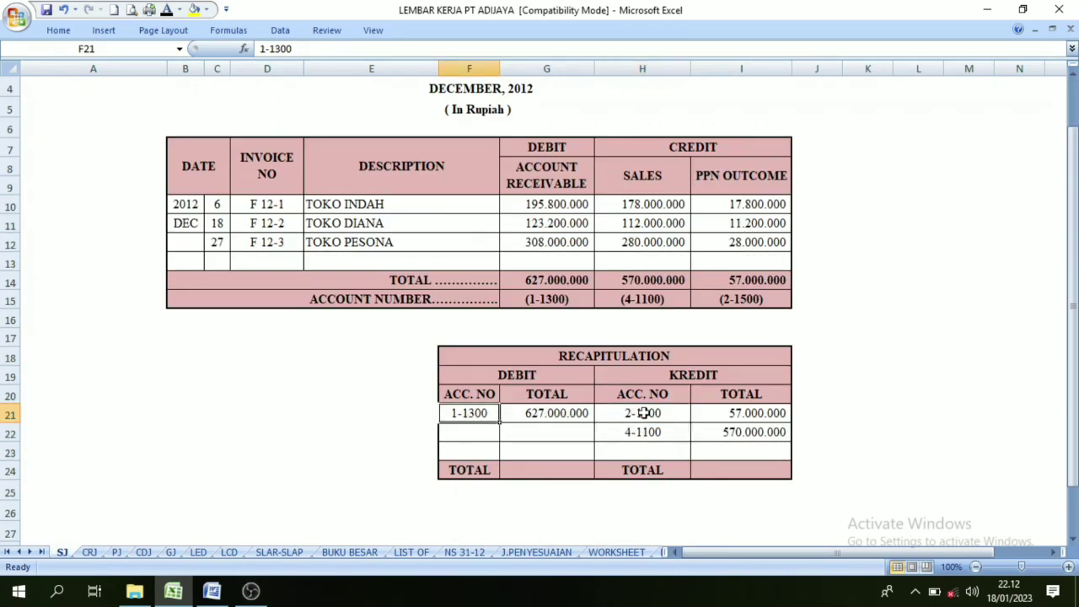
click(643, 413)
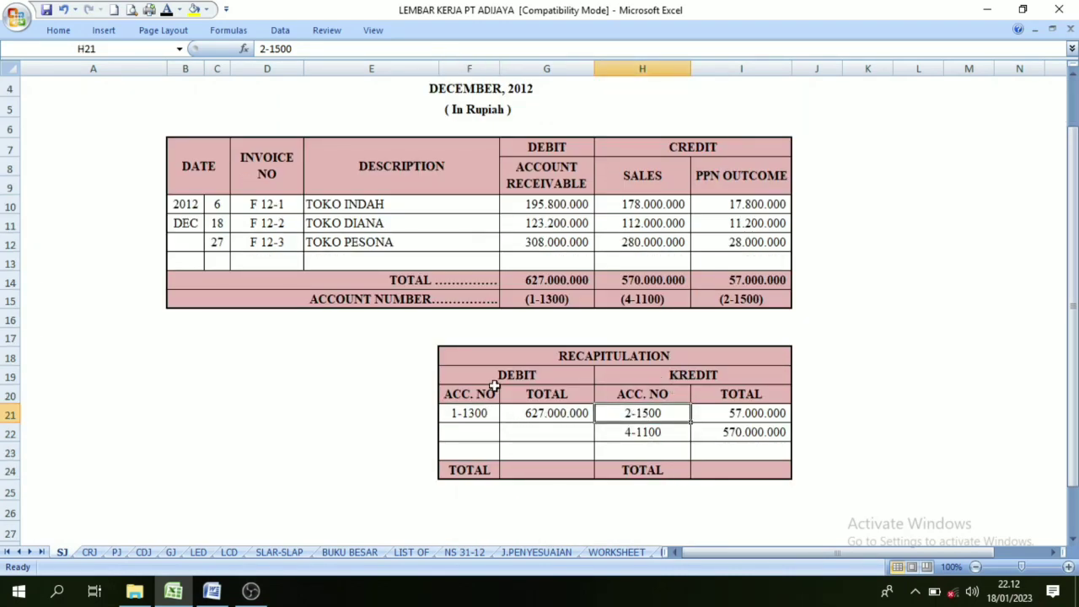
click(478, 418)
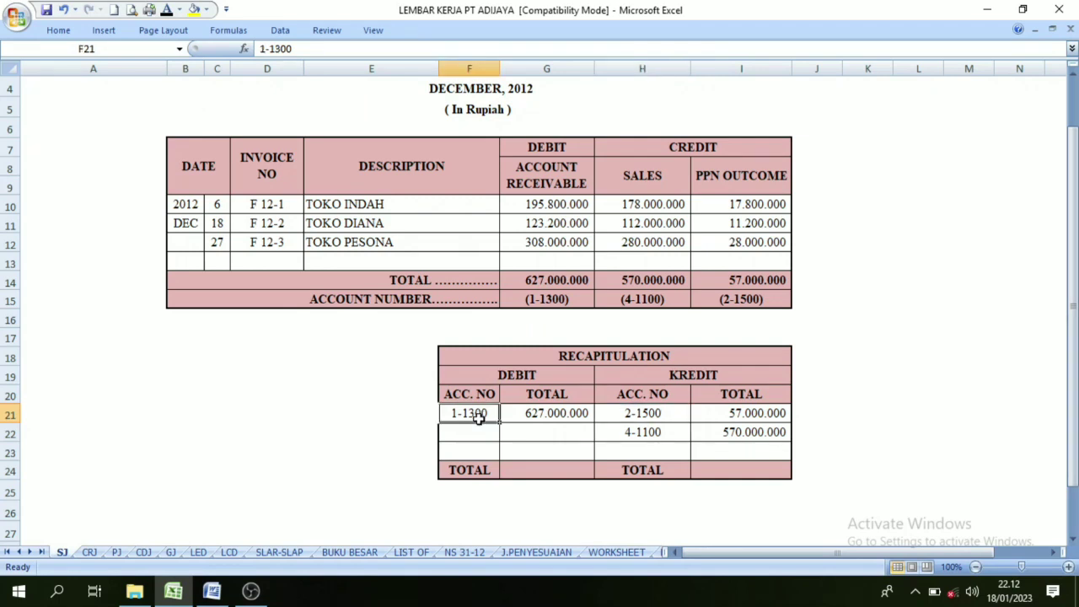
click(680, 371)
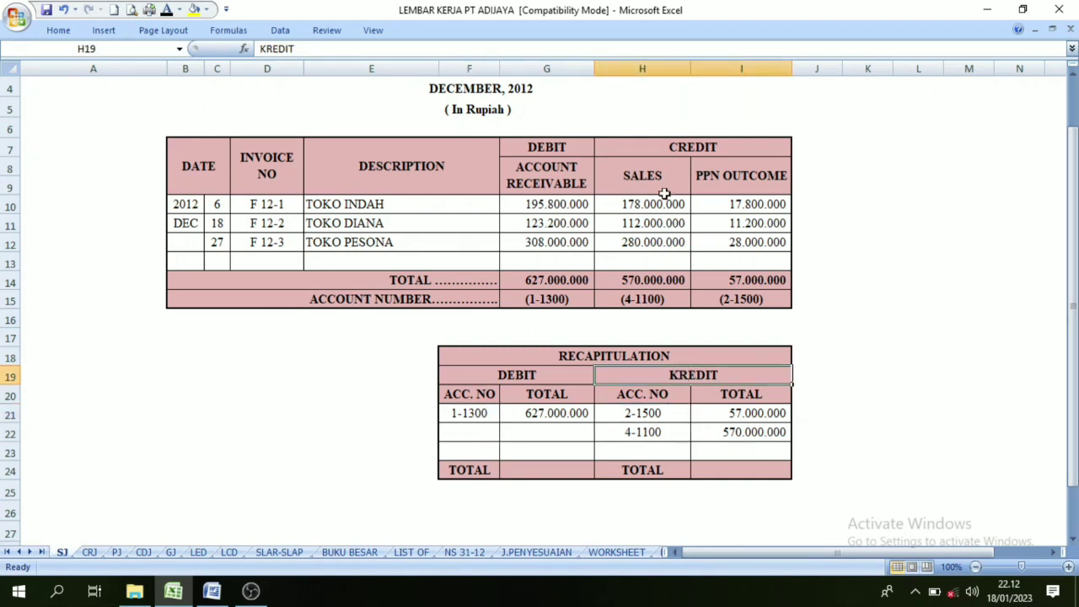
click(630, 415)
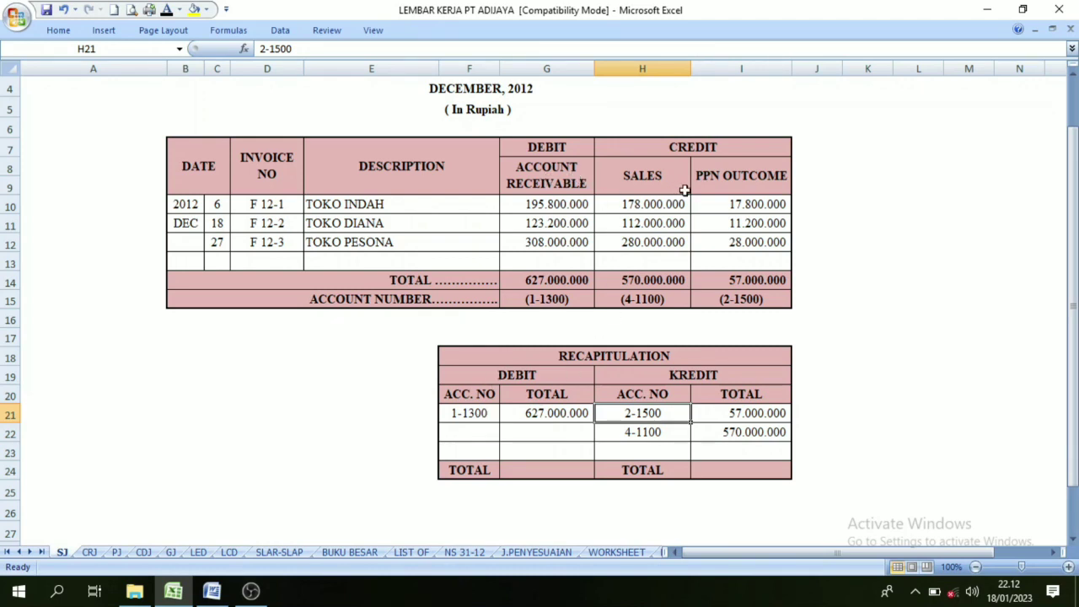
Set the font colour of the recapitulation's debit total in G24 and credit total in I24 to black.
click(539, 469)
drag(539, 413, 543, 452)
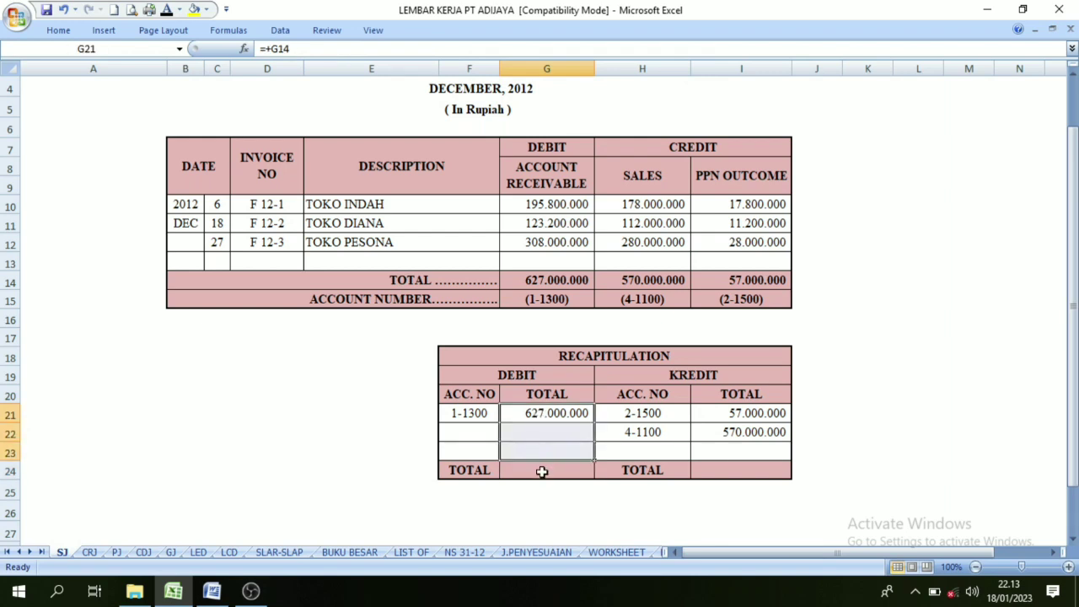
click(542, 470)
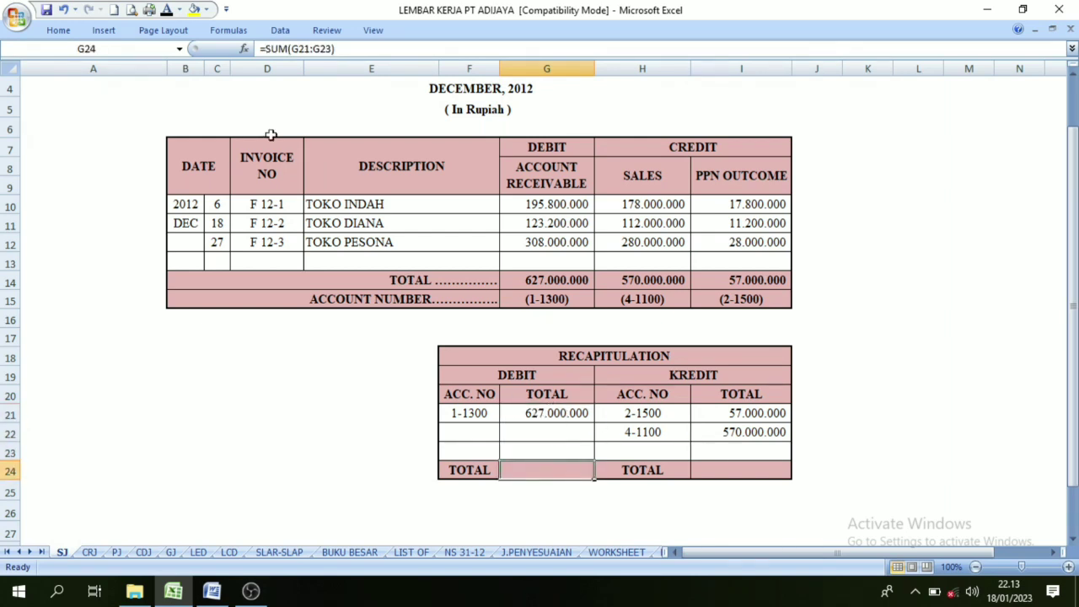
click(167, 9)
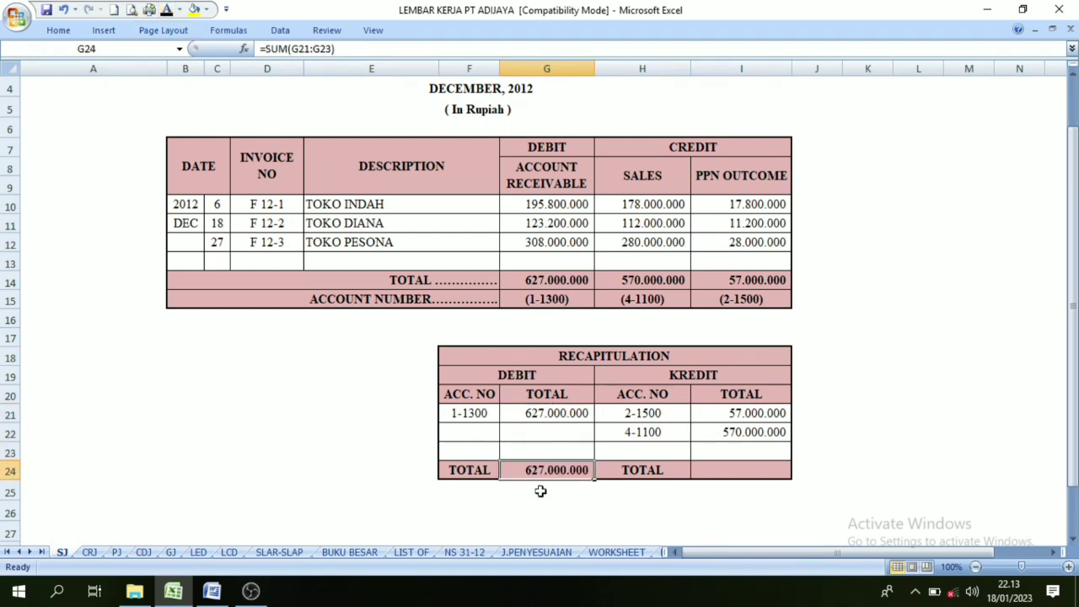
click(748, 470)
click(167, 12)
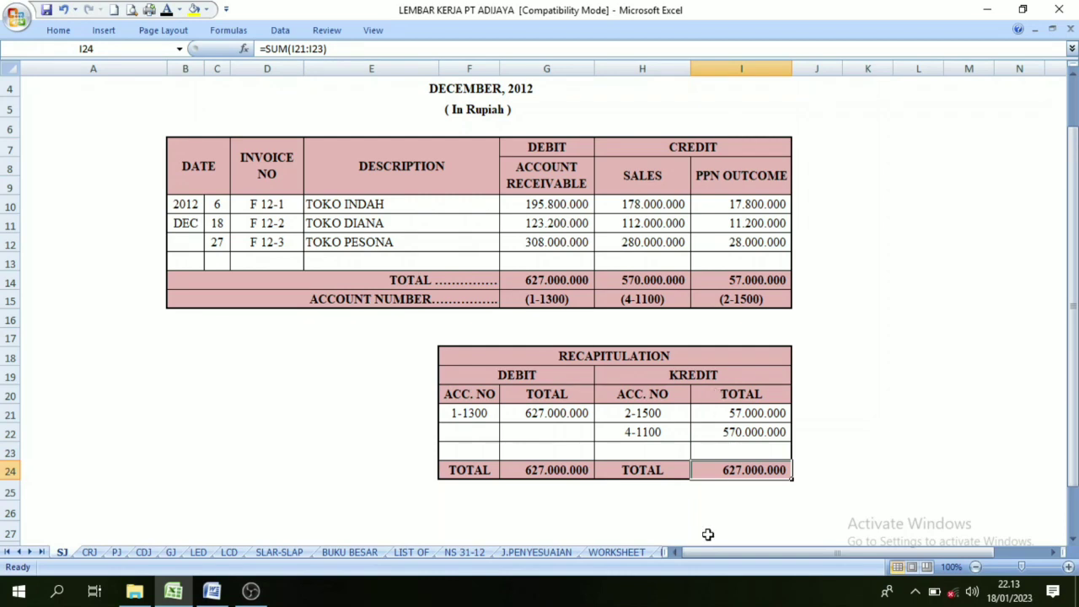
scroll(419, 317, up, 1)
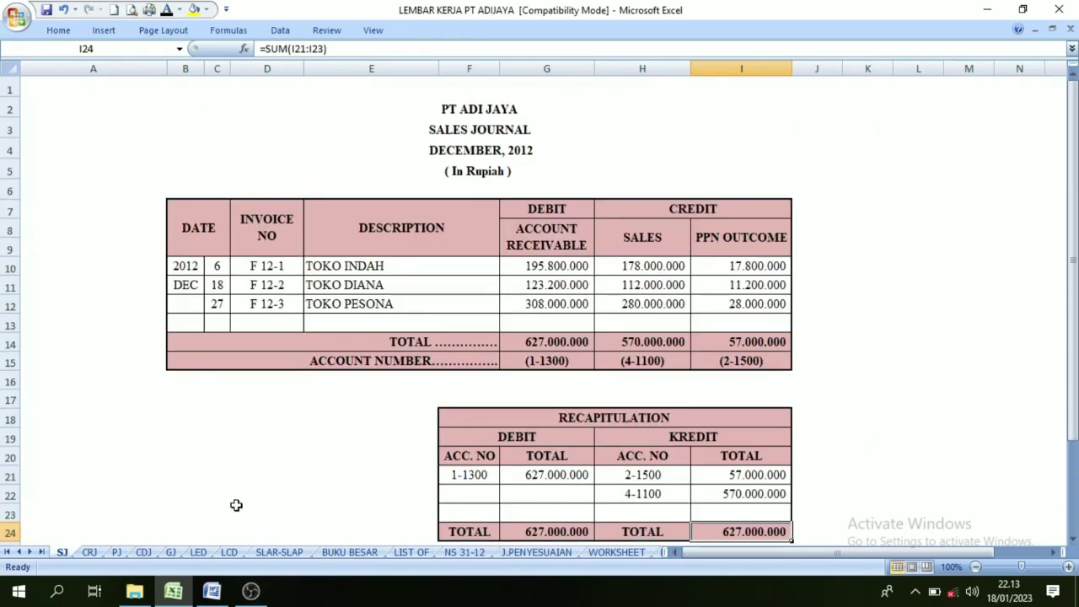
On the CRJ sheet, set the font colour of the Cash in Bank total in F18 and account number in F19 to black.
click(91, 554)
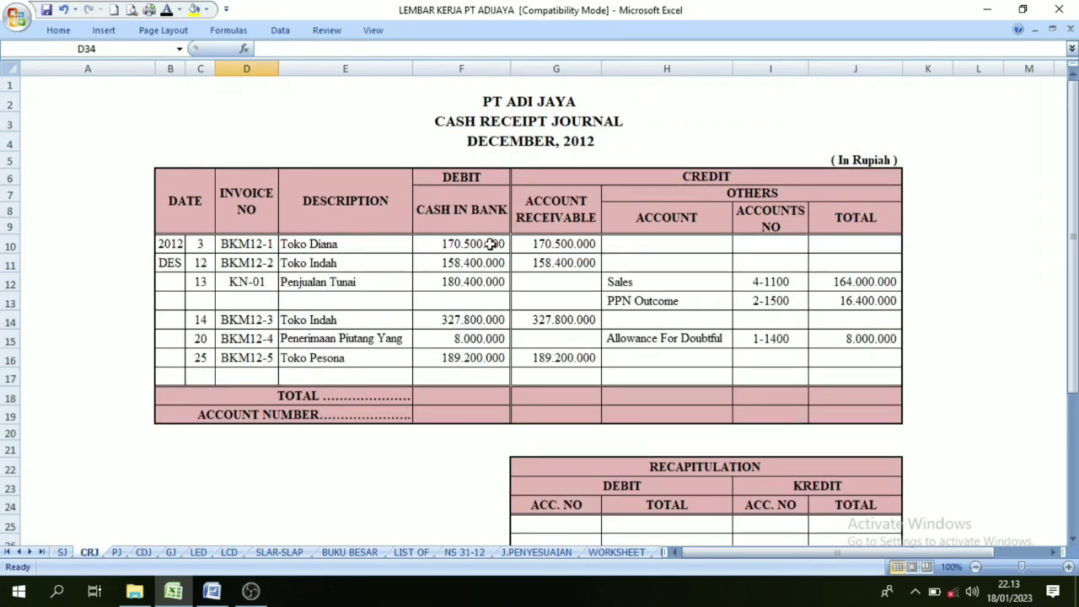
scroll(596, 463, down, 1)
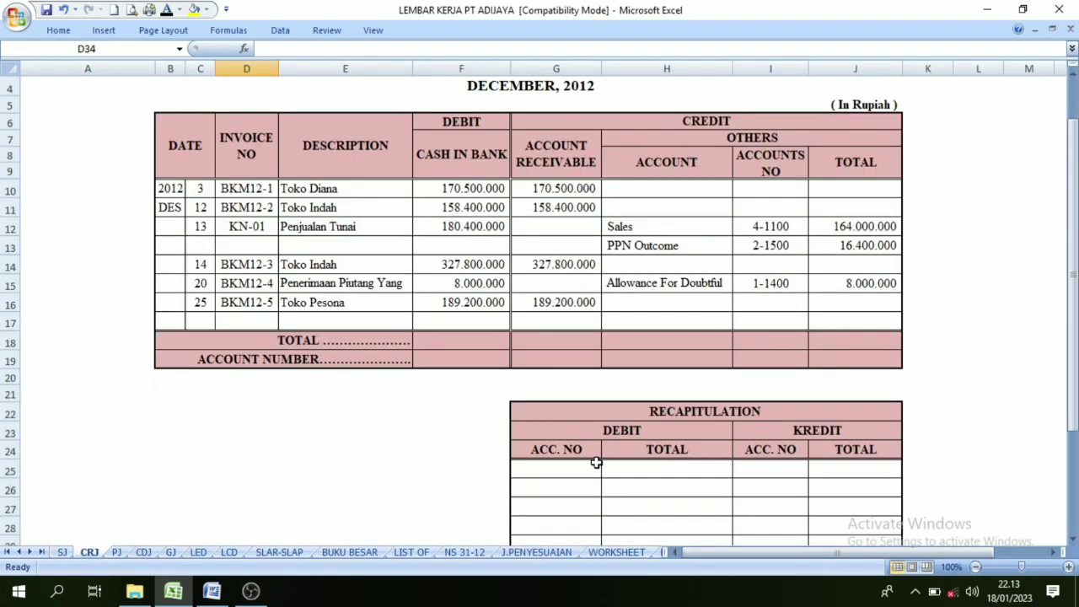
scroll(596, 463, down, 2)
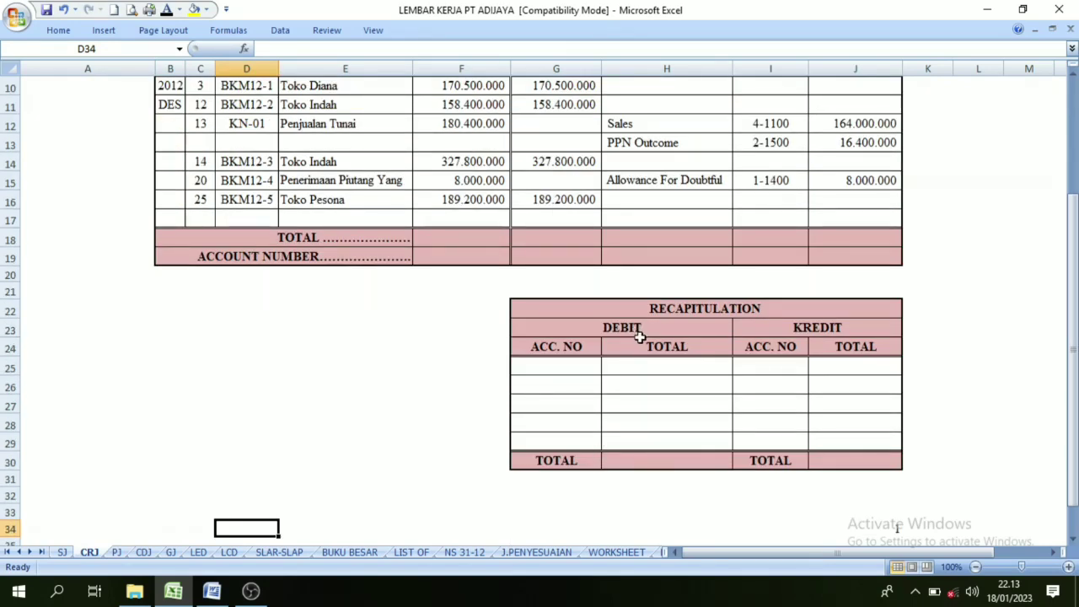
scroll(569, 394, up, 3)
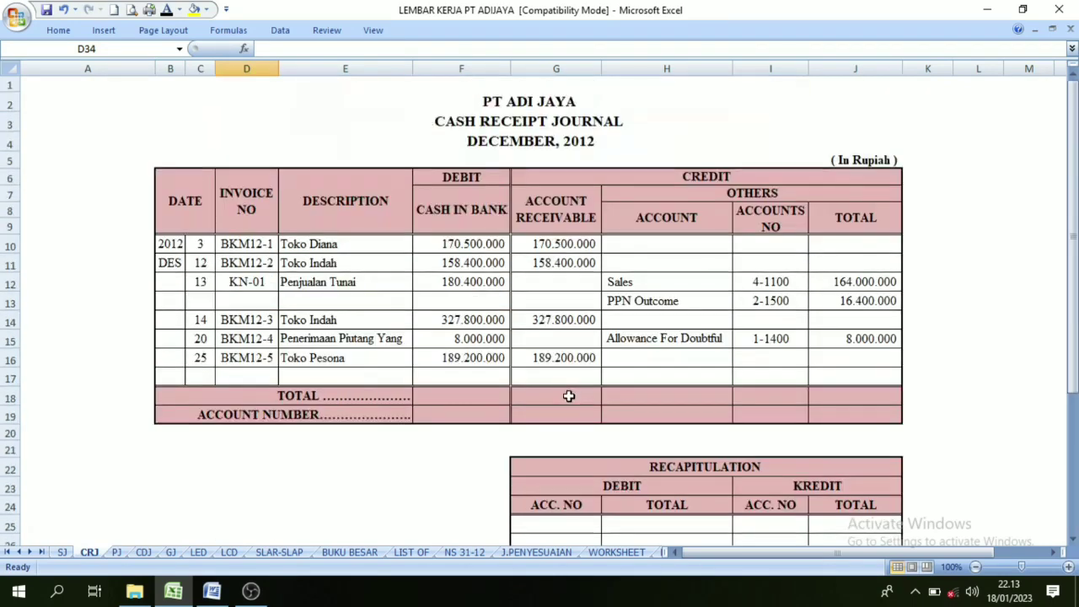
click(453, 173)
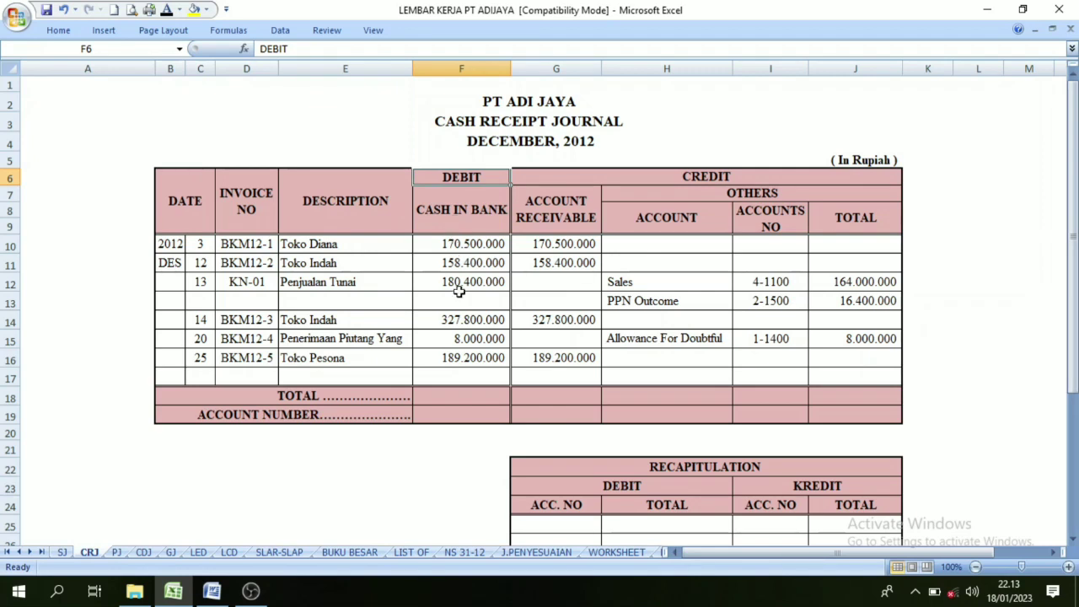
click(443, 389)
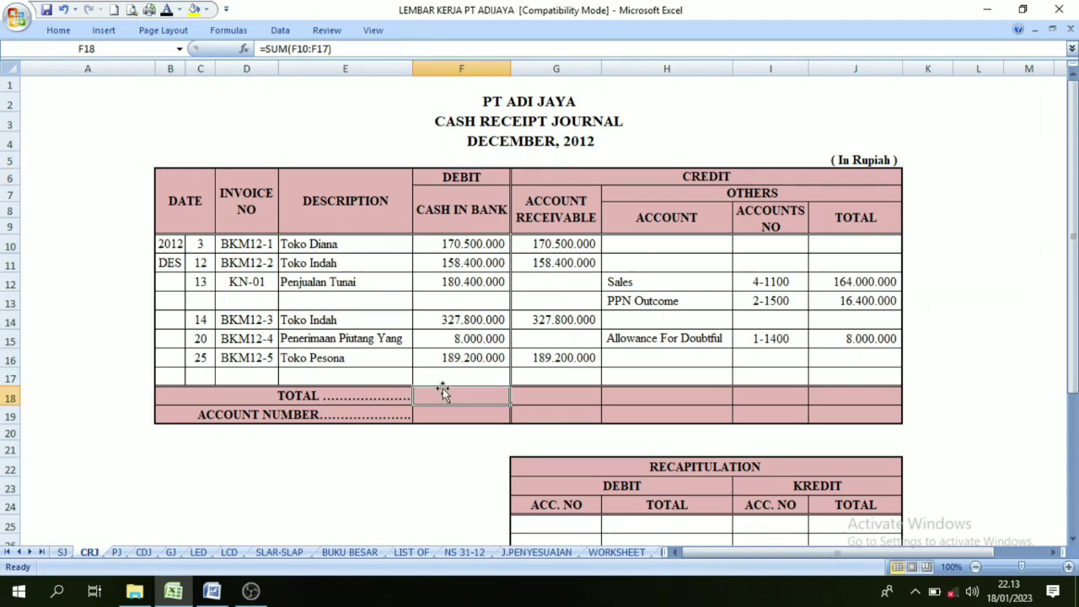
click(166, 9)
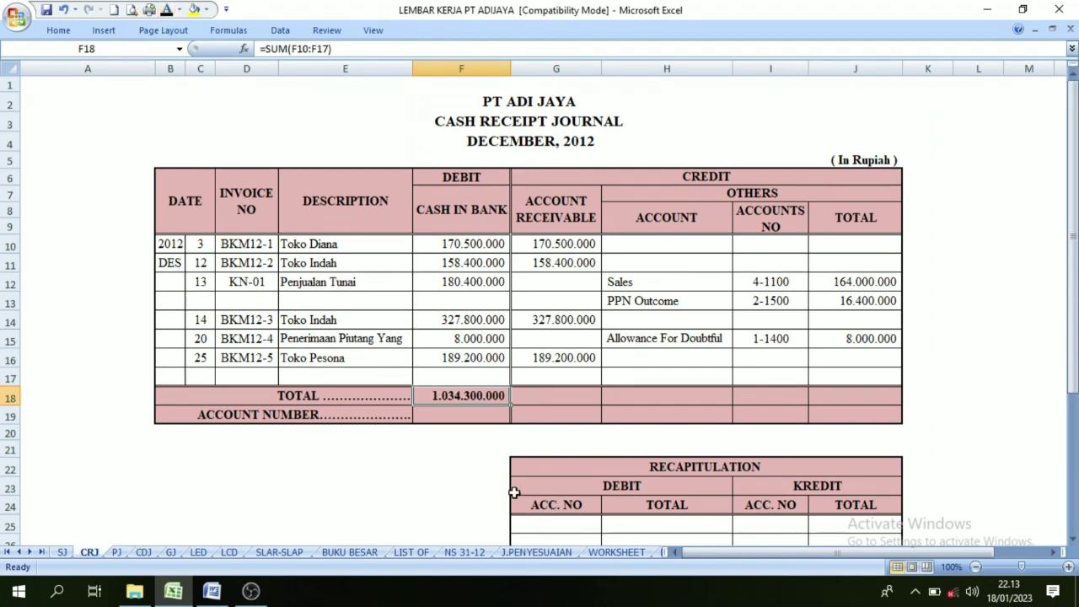
click(446, 414)
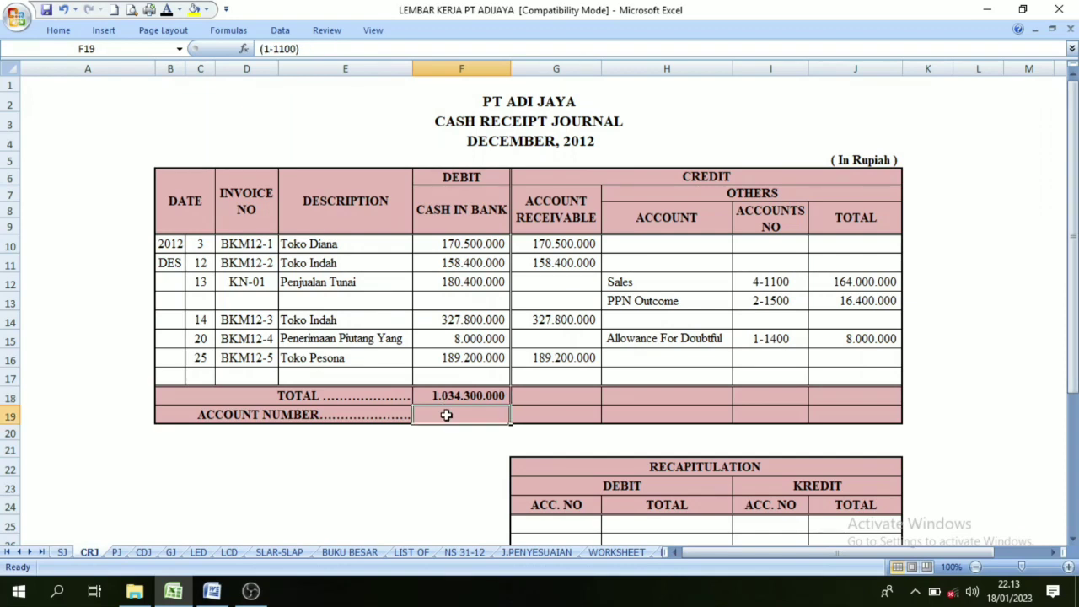
click(167, 11)
Review the Cash Receipt Journal's Credit section and the Sales, PPN Outcome and Allowance For Doubtful Debt entries under Others.
click(707, 181)
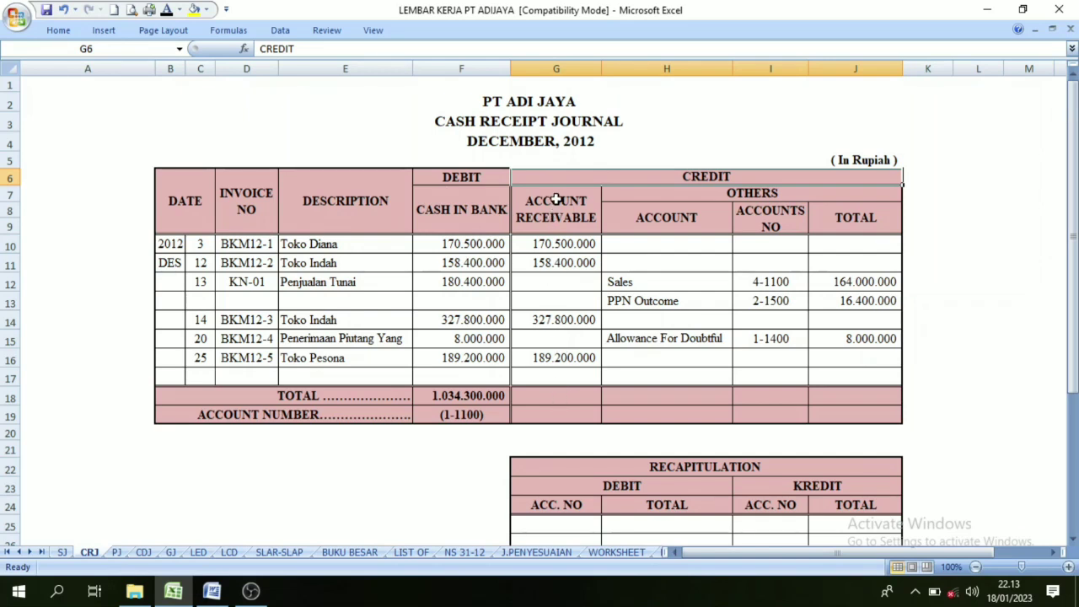
click(724, 193)
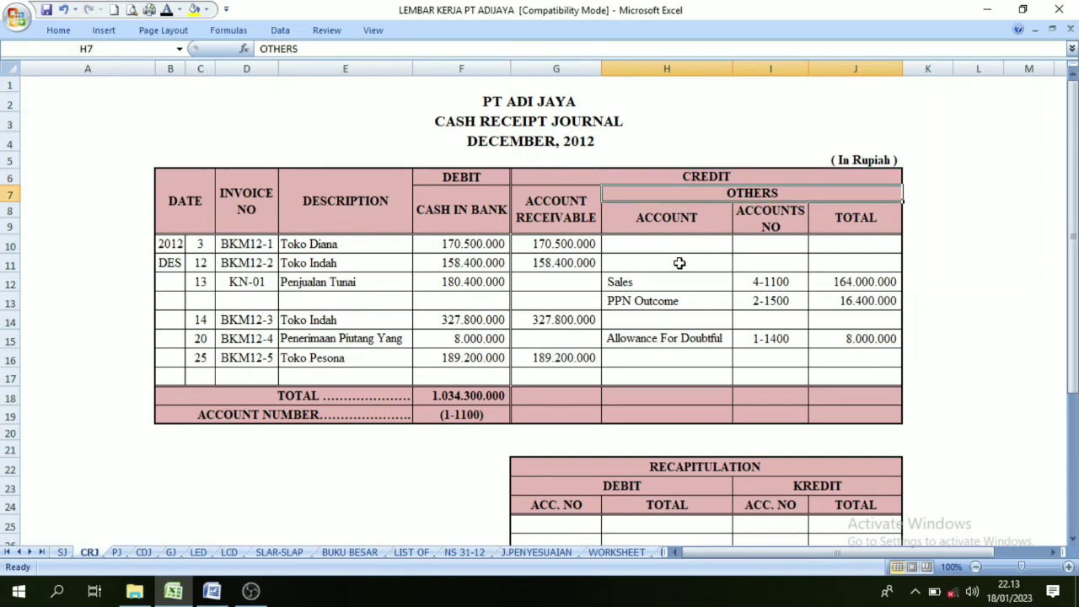
click(631, 285)
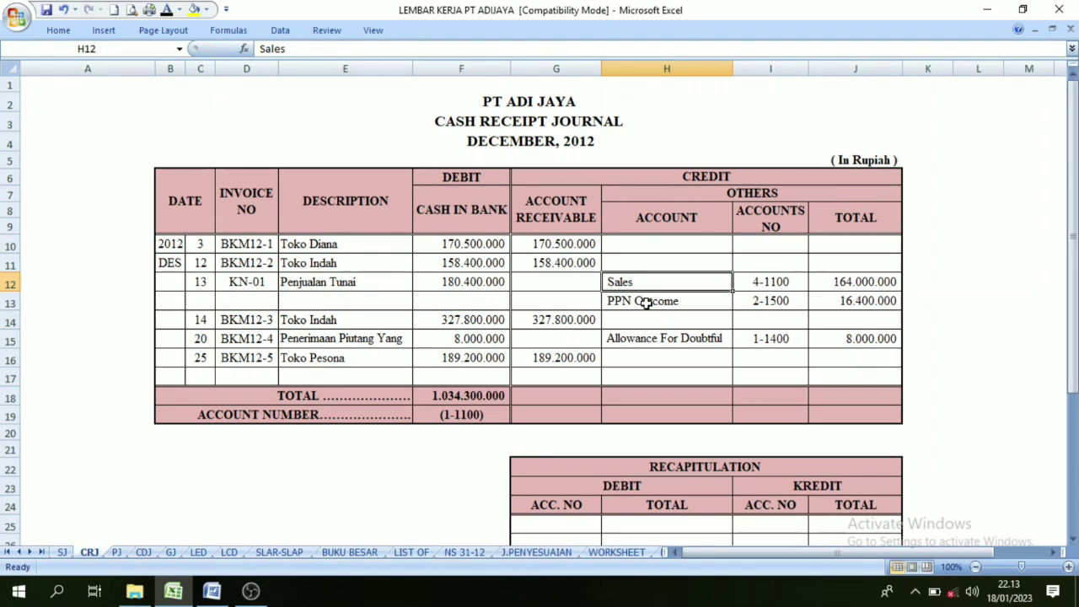
click(646, 301)
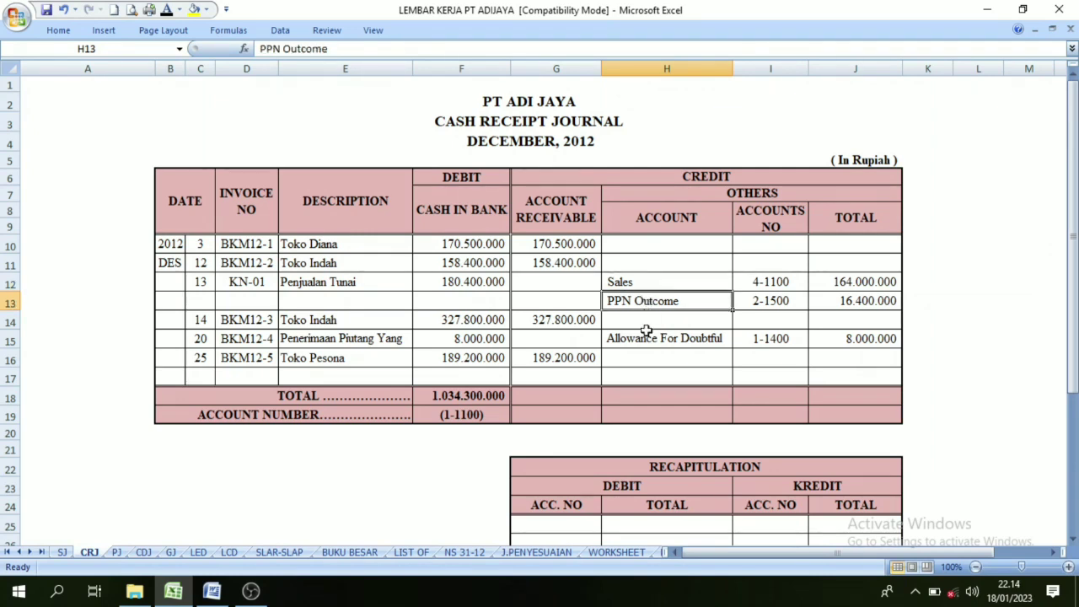
click(701, 343)
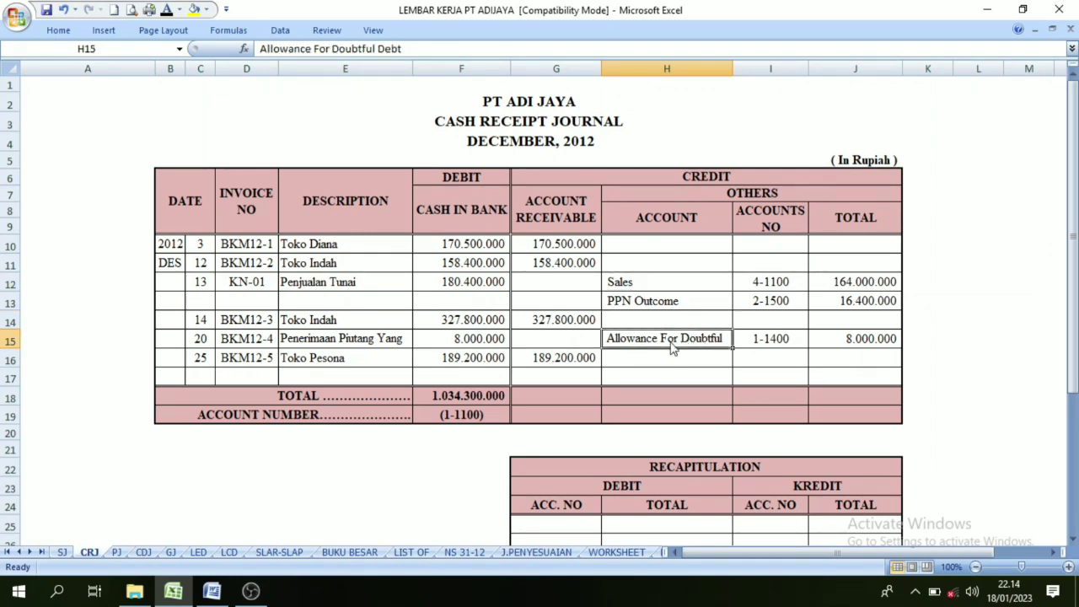
Set the font colour of the Account Receivable credit total in G18 and its account number in G19 to black.
click(561, 210)
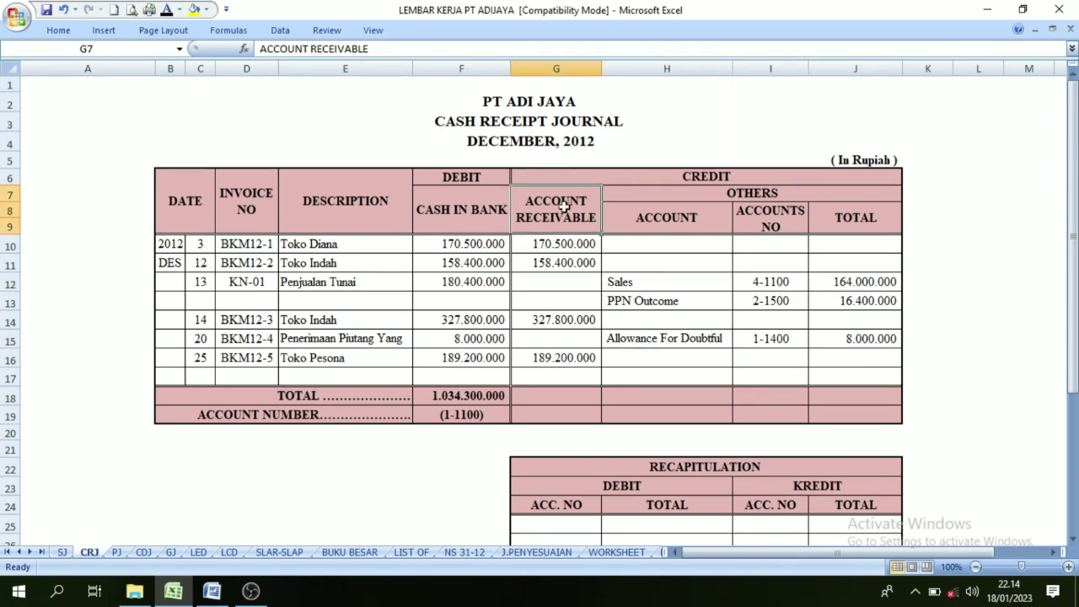
click(558, 395)
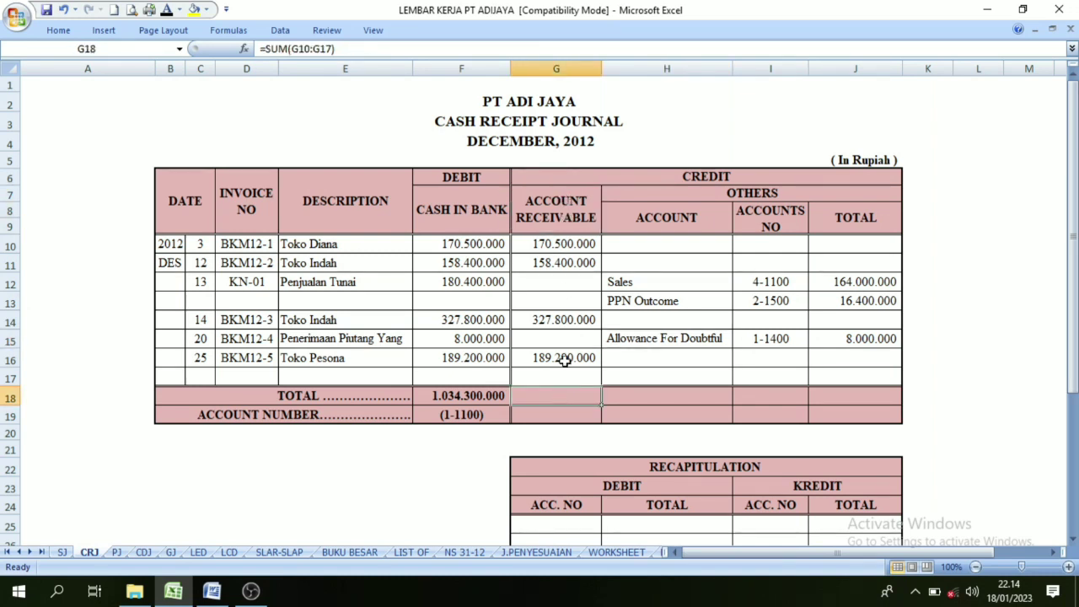
click(166, 9)
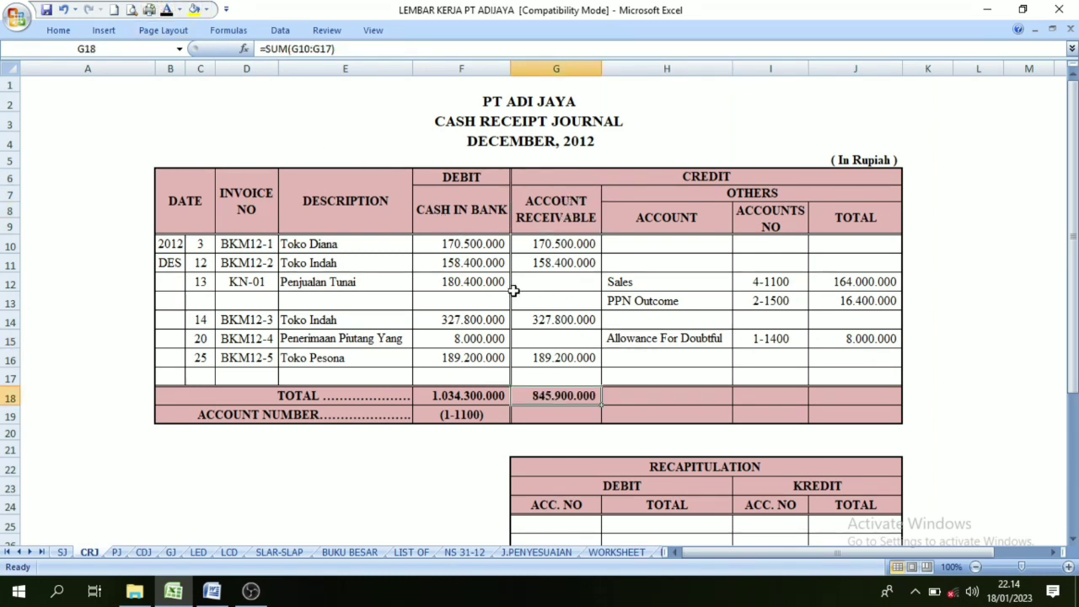
click(569, 415)
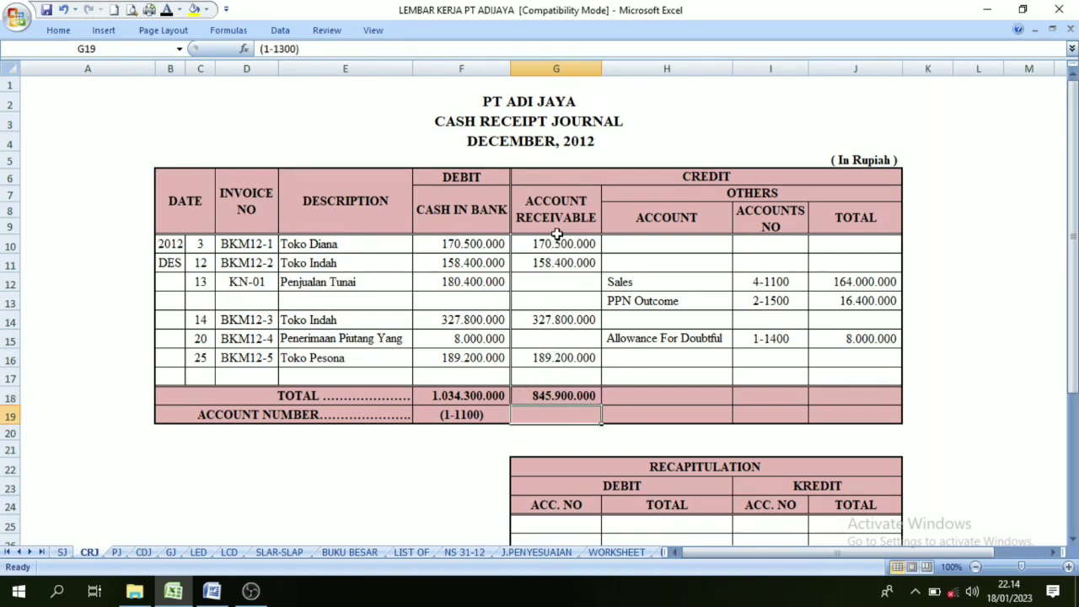
click(167, 9)
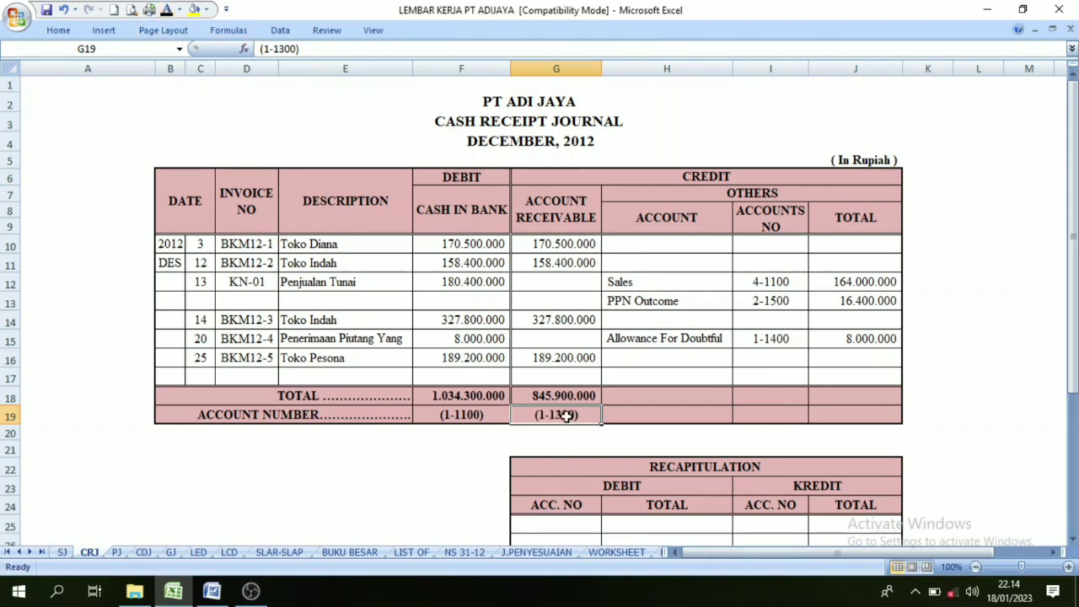
Check the account numbers and amounts under Others and set the font colour of their column total in J18 to black.
click(742, 192)
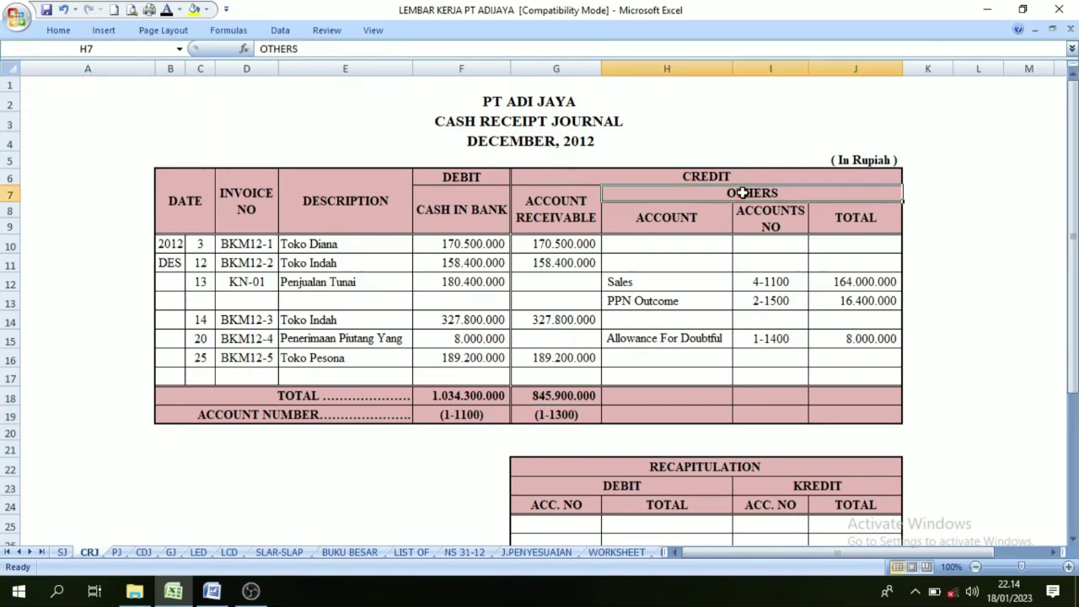
click(771, 285)
click(769, 338)
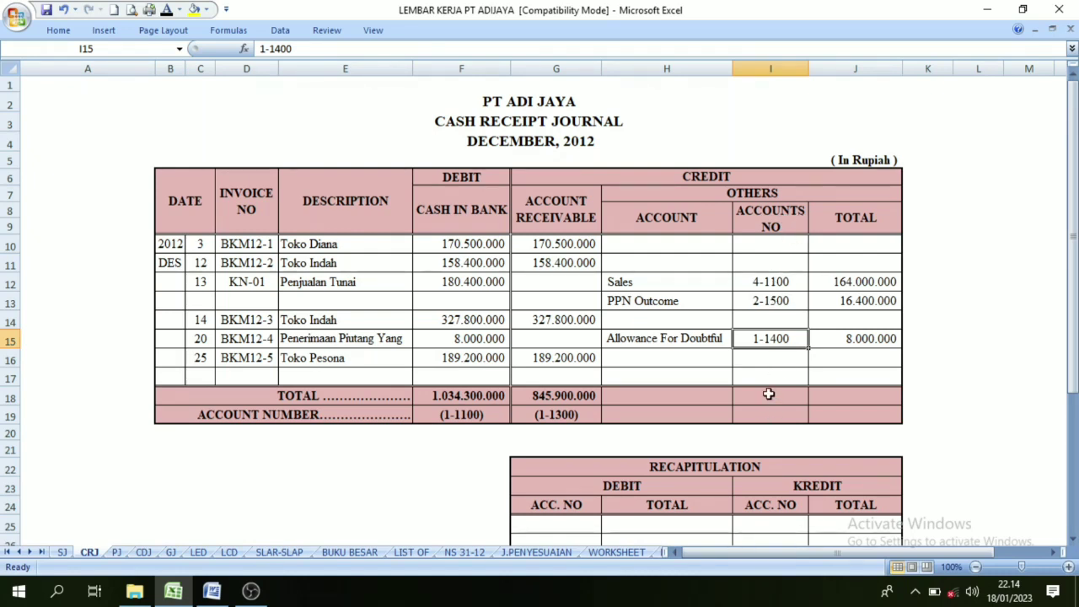
click(841, 221)
click(846, 278)
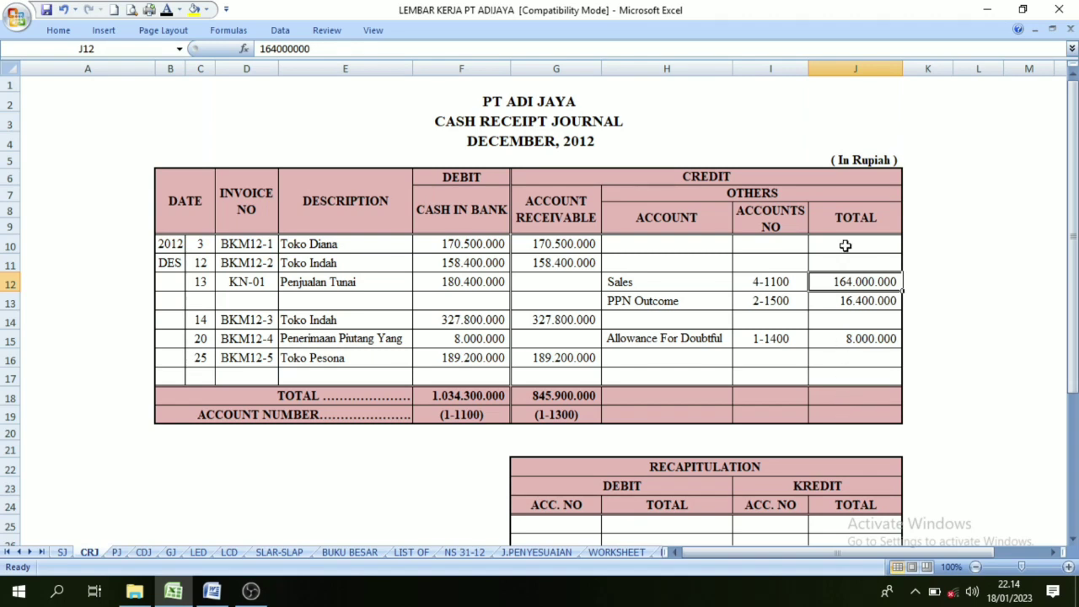
click(850, 397)
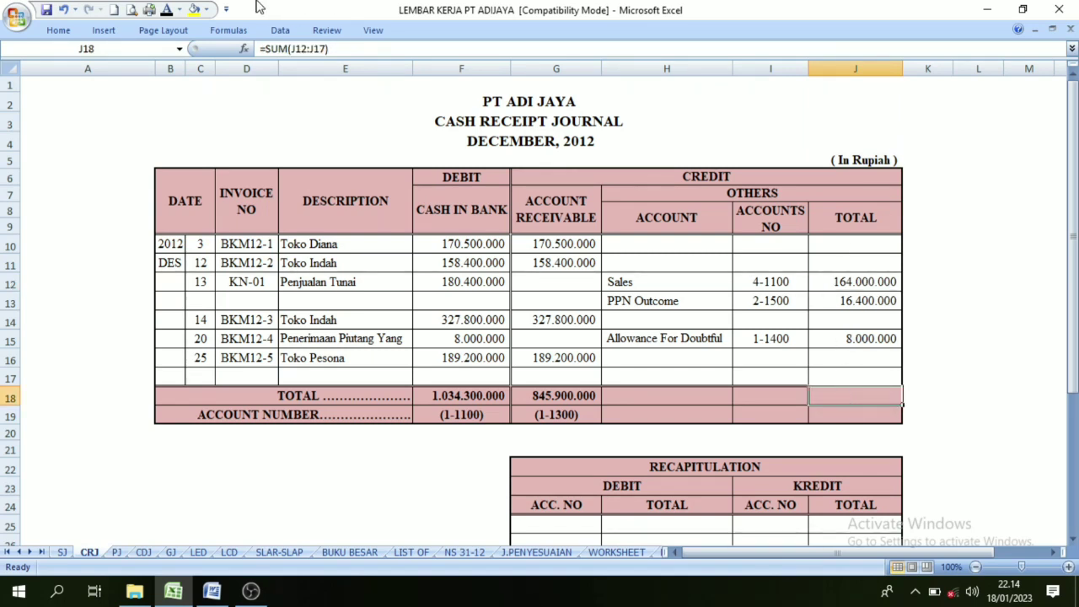
click(167, 10)
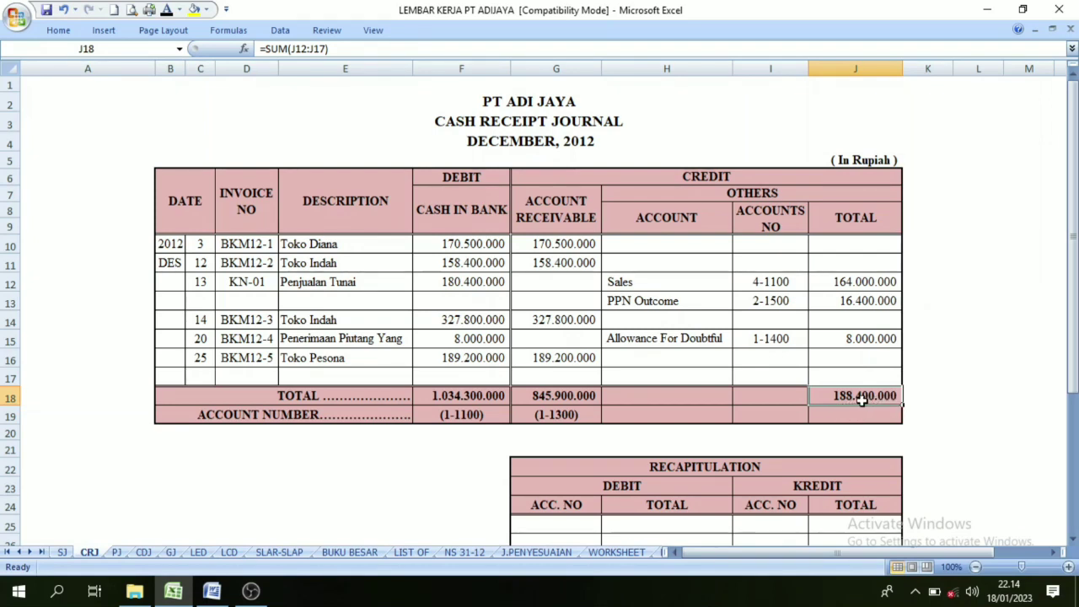
Compare the Cash in Bank debit total with the Account Receivable and Others credit totals, and look over the recapitulation table.
click(852, 229)
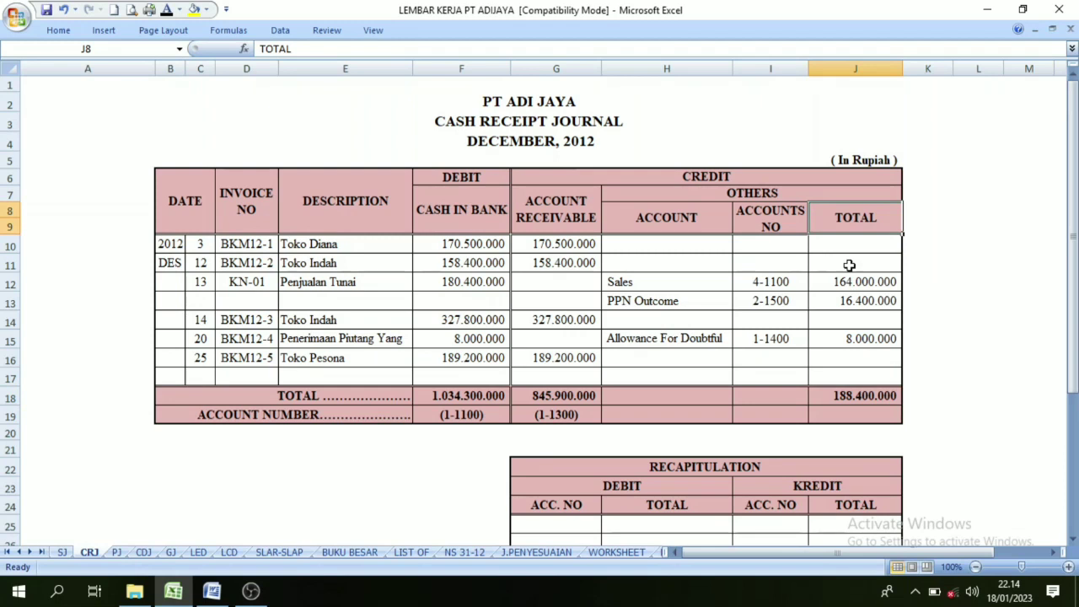
click(848, 400)
click(742, 199)
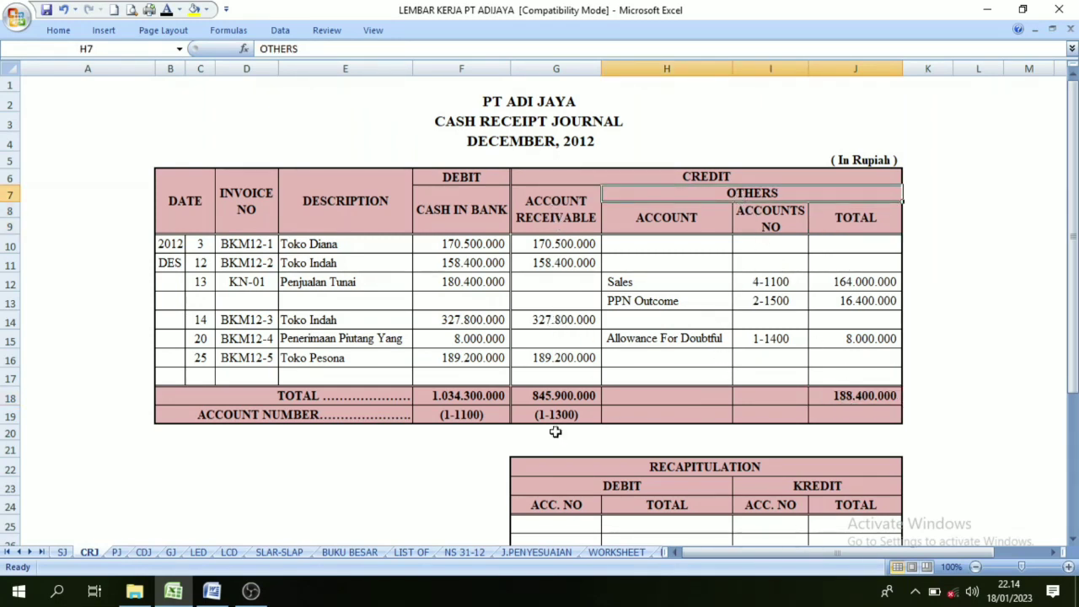
click(563, 400)
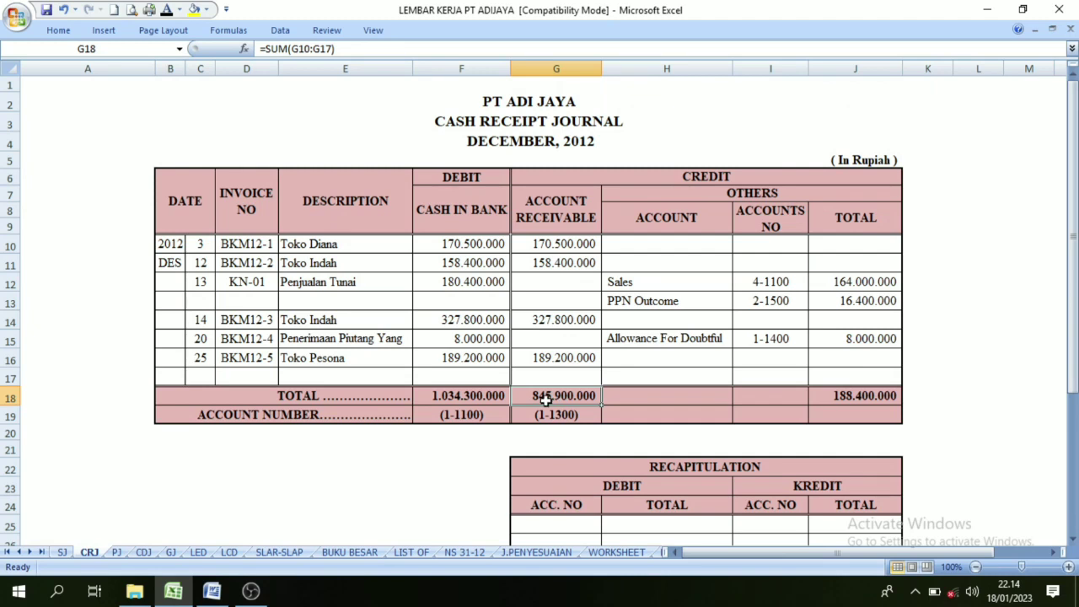
click(478, 400)
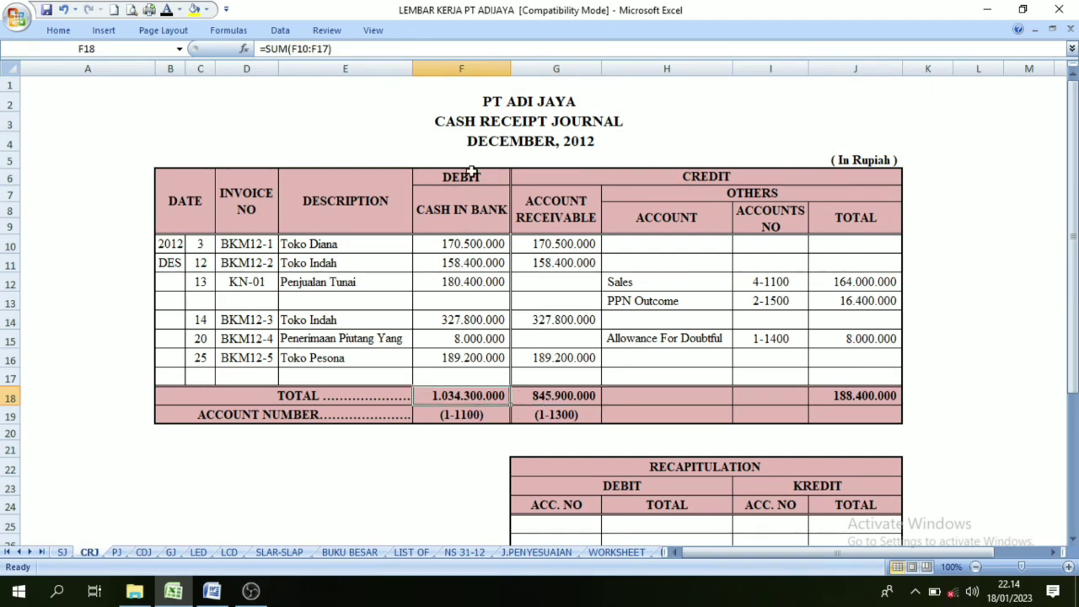
scroll(731, 302, down, 1)
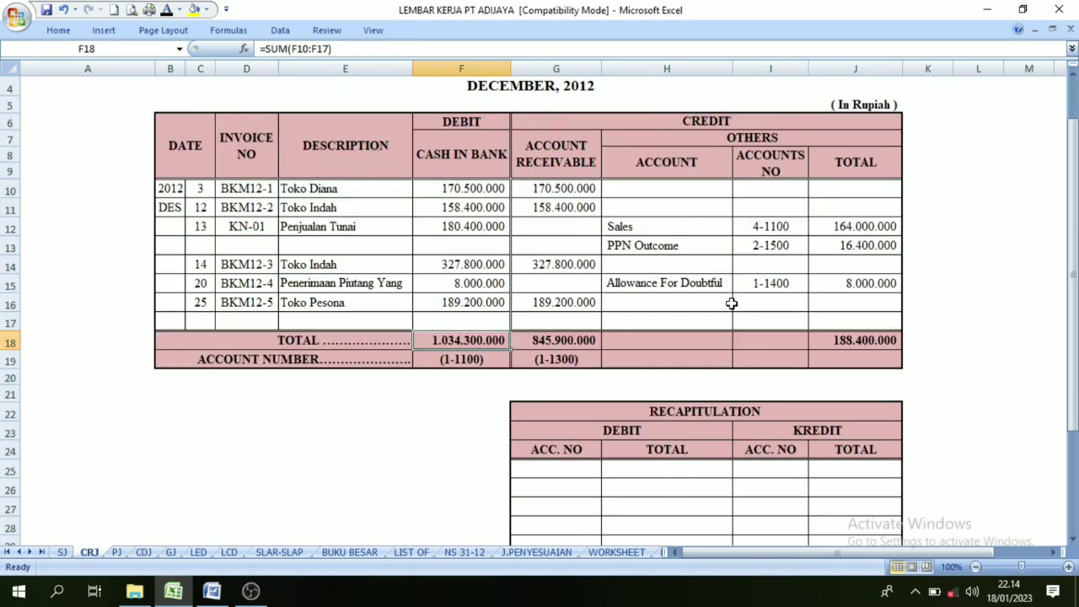
scroll(743, 256, down, 1)
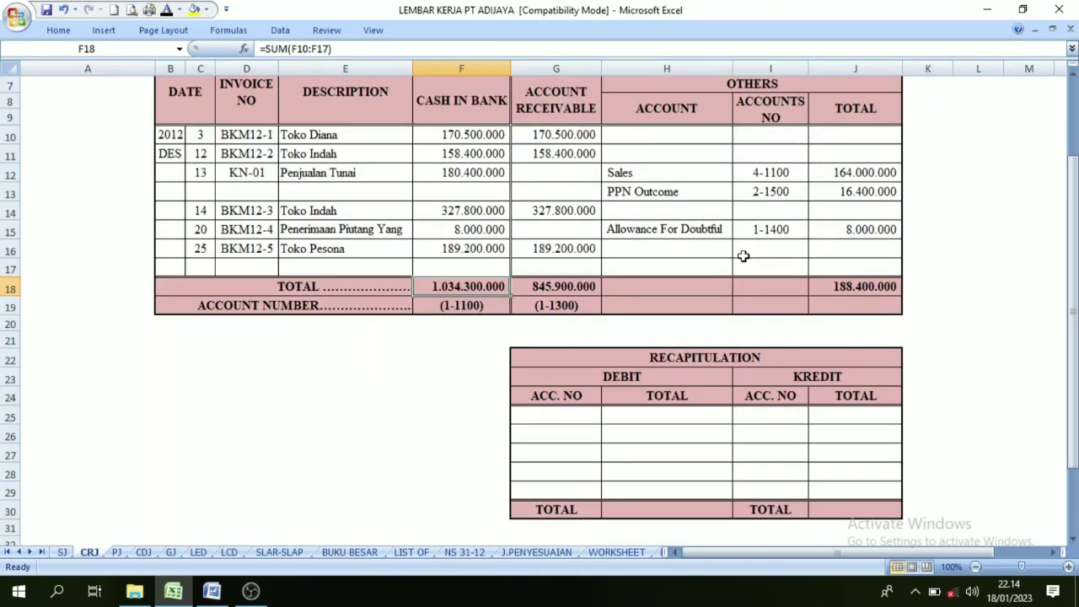
scroll(713, 267, up, 1)
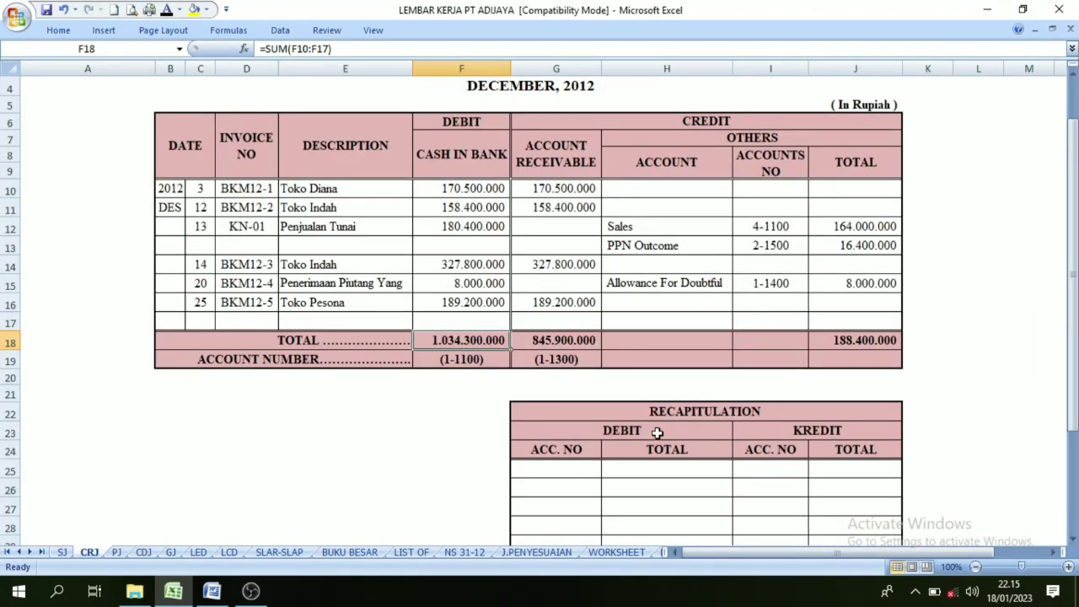
Check the Cash in Bank debit column's account number and set the font colour of recapitulation cell G25 to black.
click(473, 123)
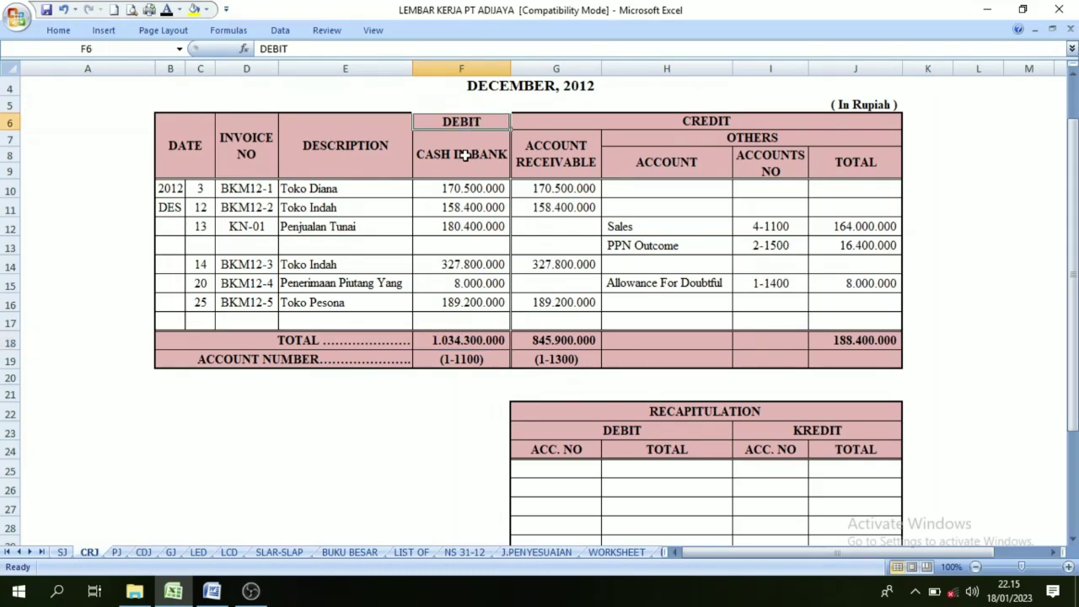
click(464, 155)
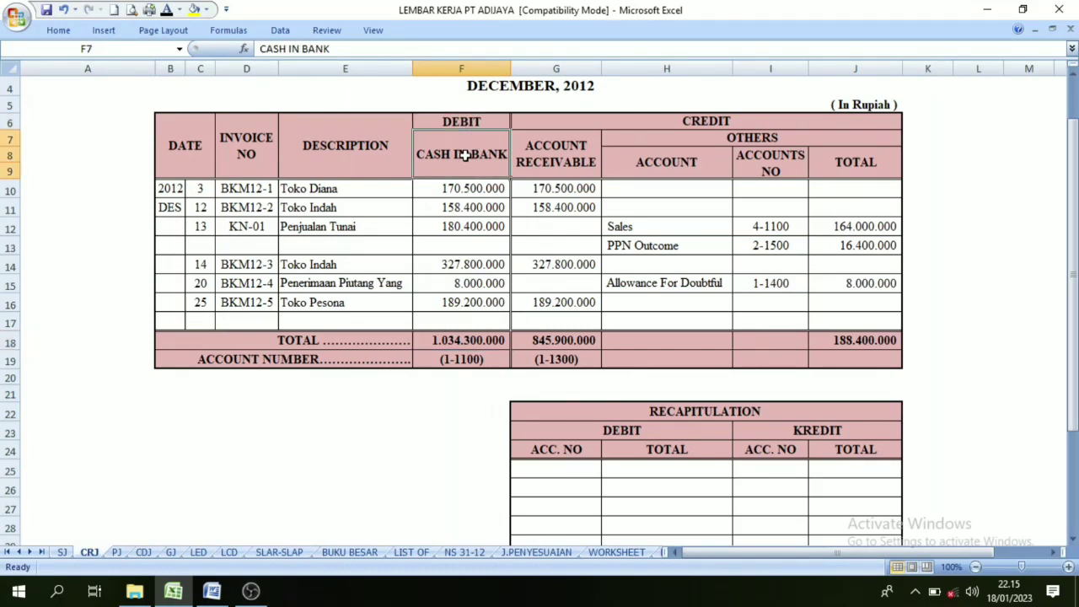
click(459, 359)
scroll(521, 435, down, 1)
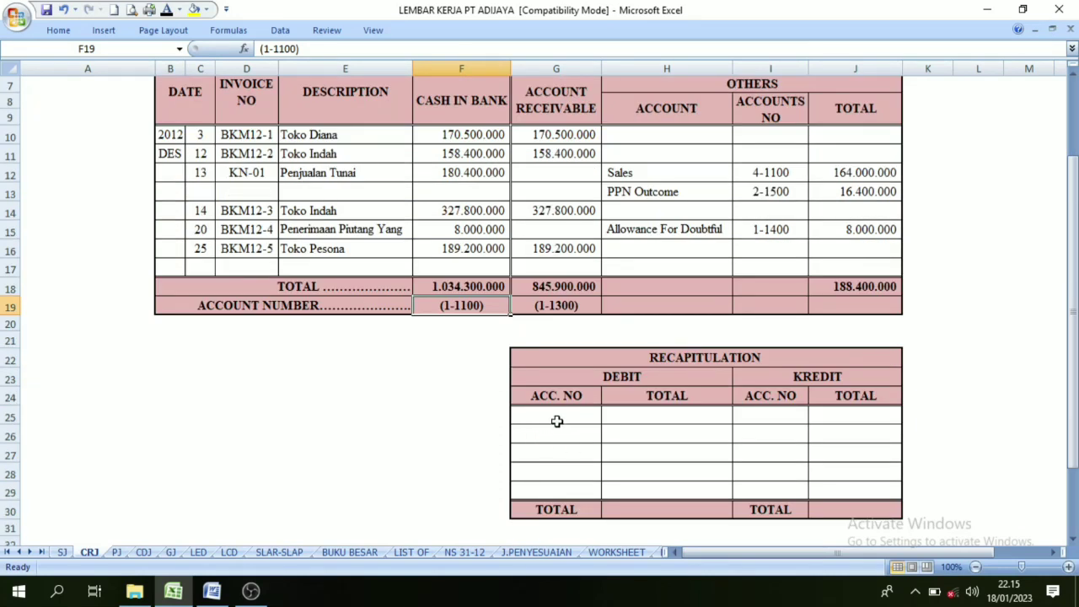
click(550, 416)
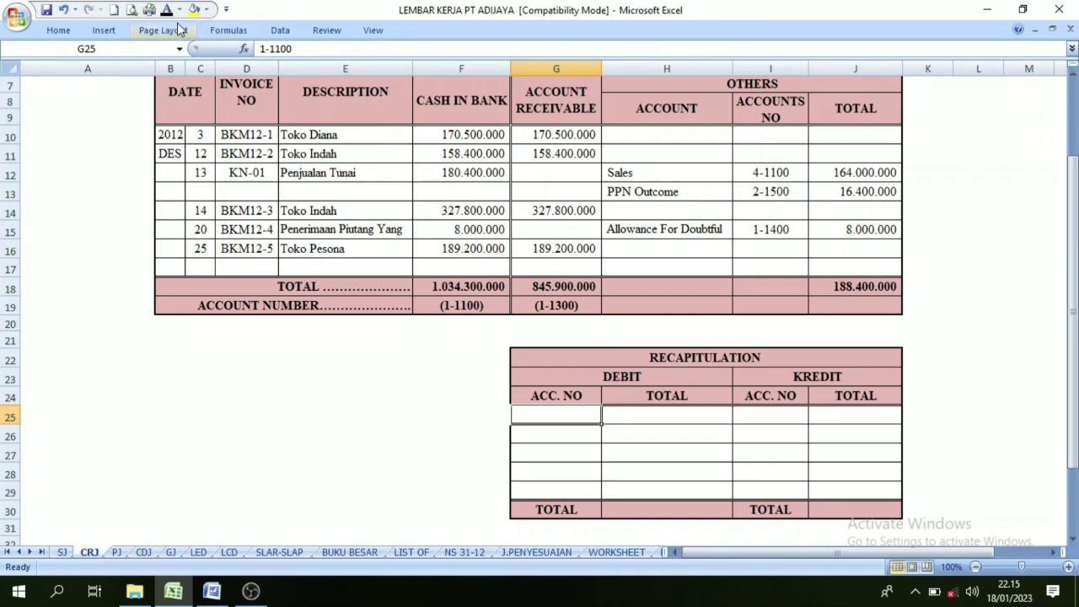
key(ctrl+Return)
Check the Cash in Bank total and set the font colour of the recapitulation's debit total in H25 to black.
click(454, 306)
click(637, 417)
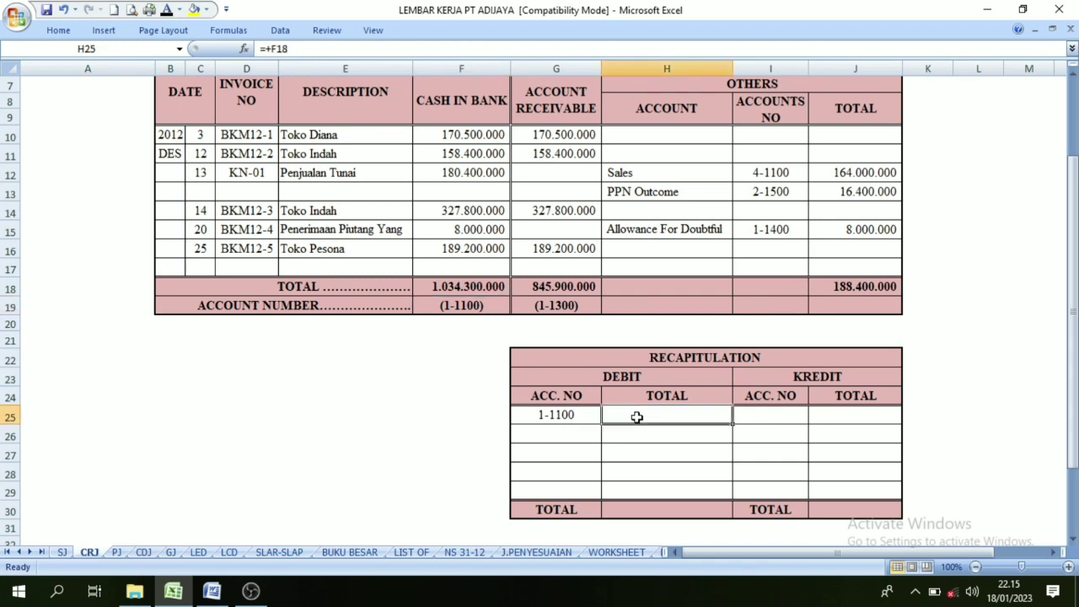
click(475, 288)
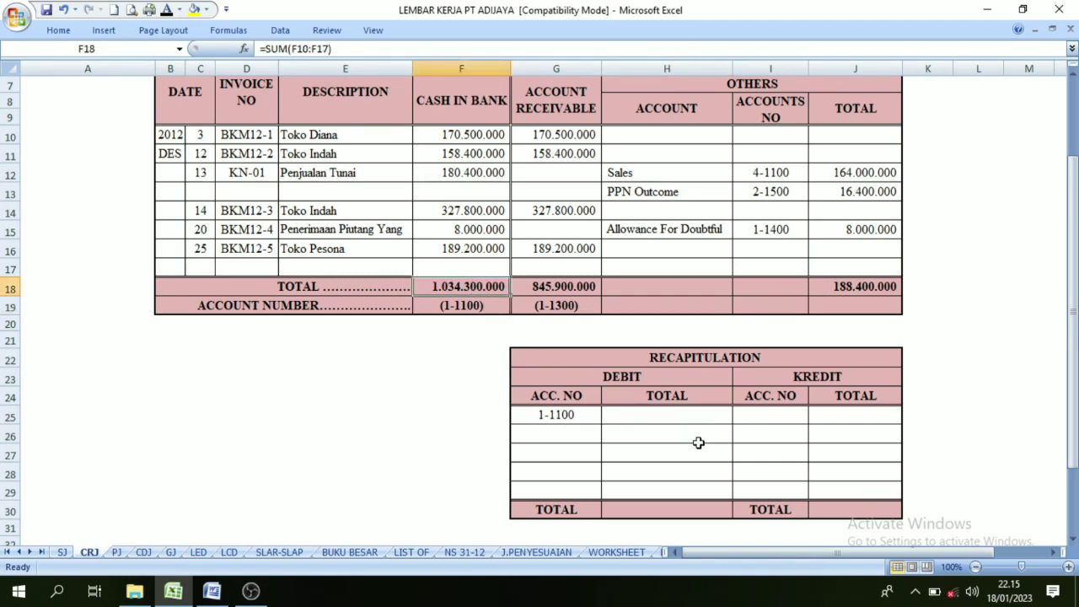
click(672, 416)
click(167, 9)
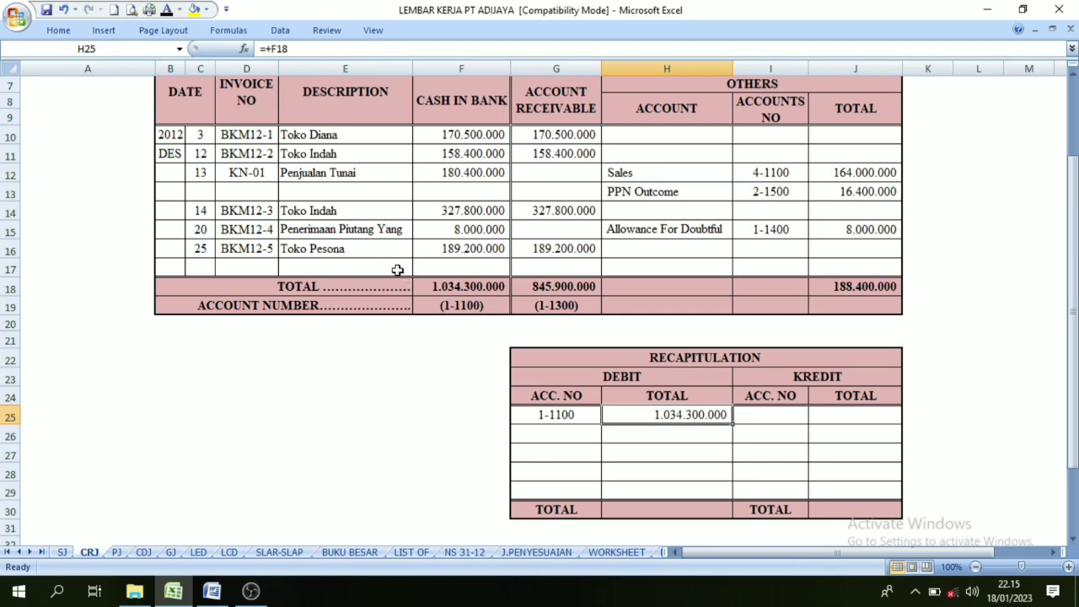
Examine the credit account numbers for Account Receivable and the Others entries that belong in the recapitulation's credit side.
click(793, 375)
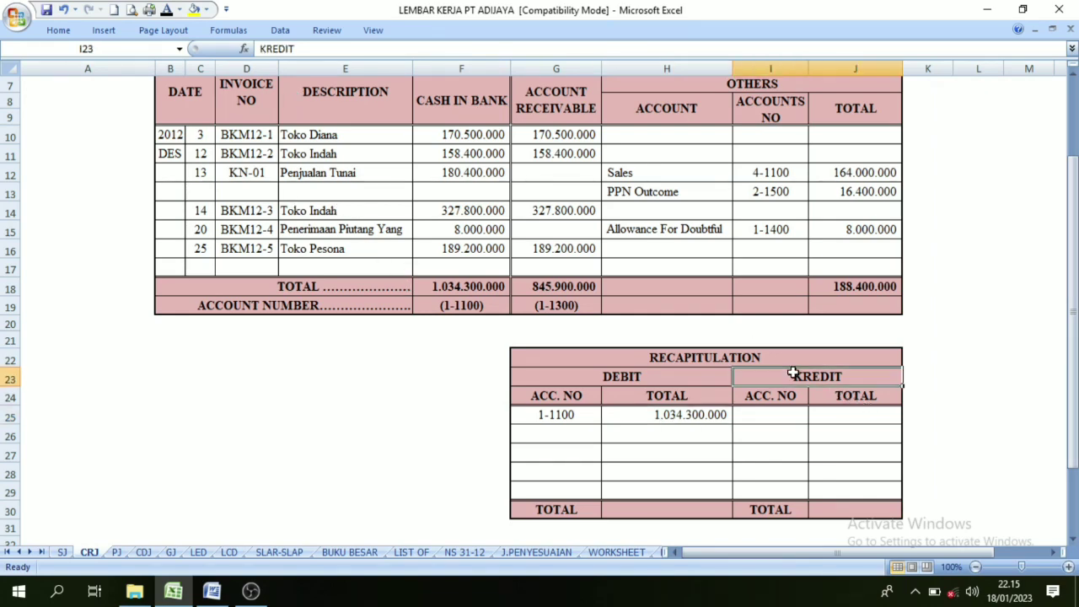
click(787, 417)
click(830, 419)
scroll(757, 396, up, 1)
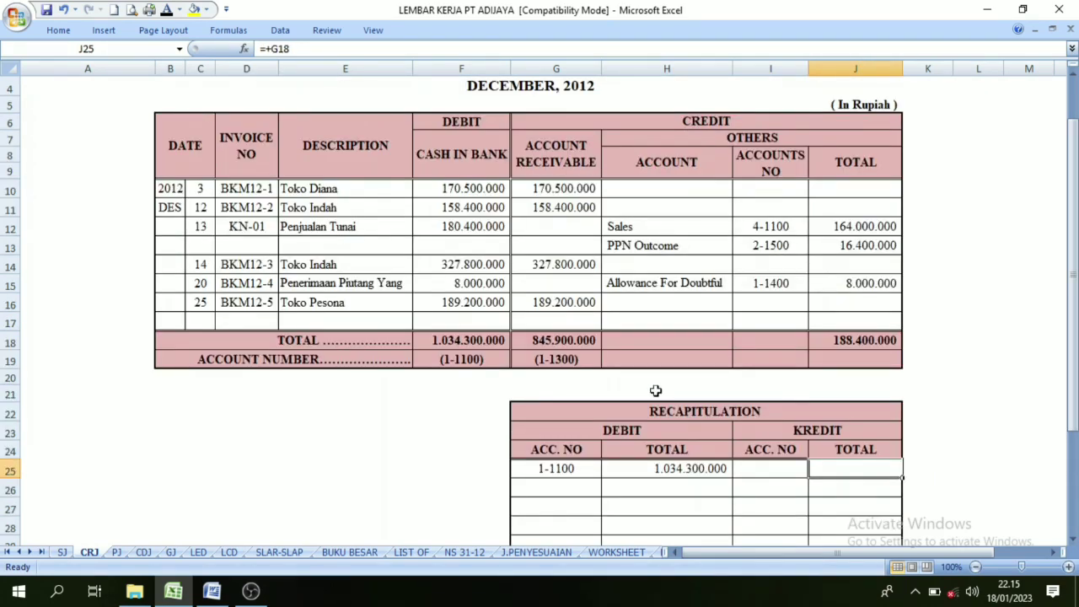
click(569, 362)
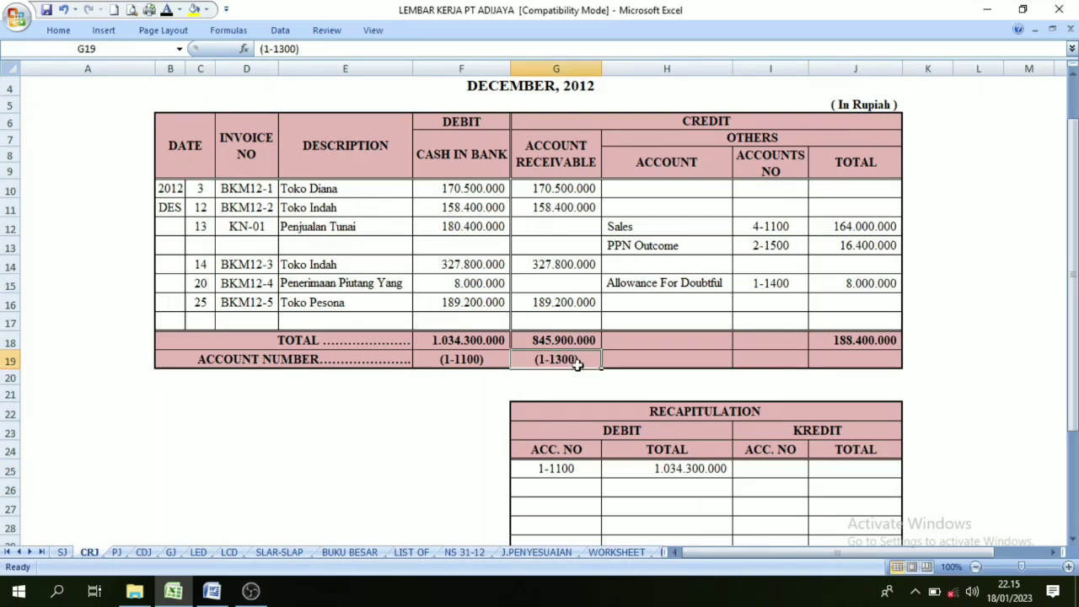
click(773, 212)
click(764, 246)
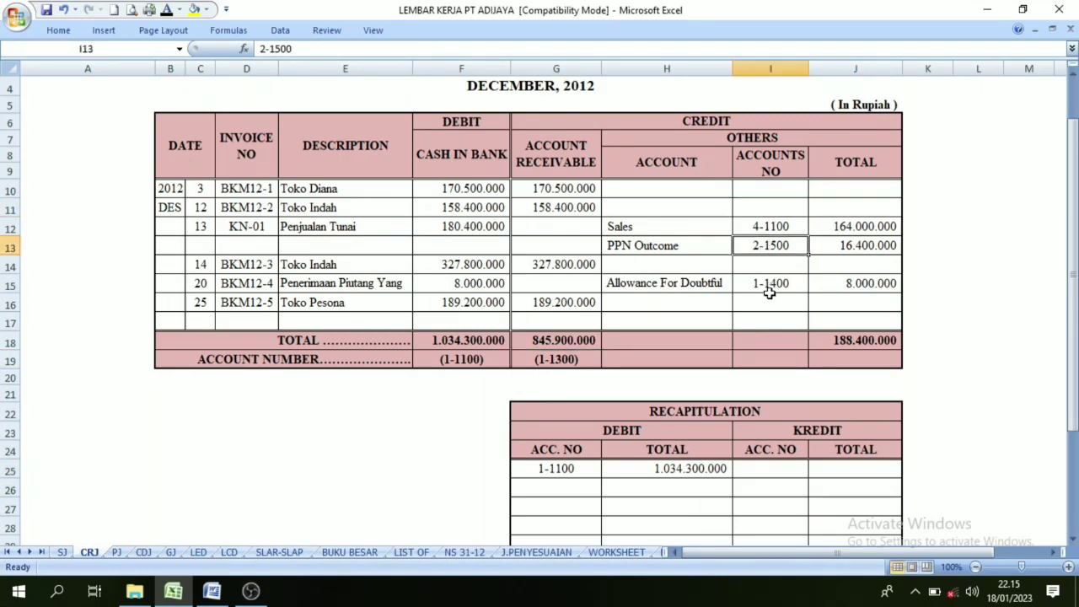
click(768, 284)
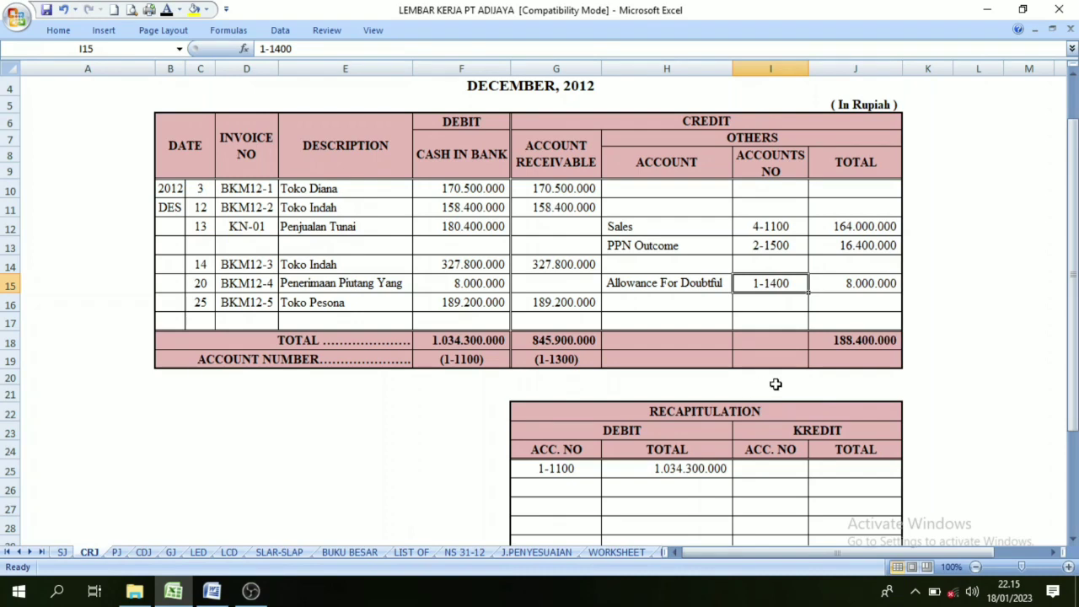
scroll(775, 384, down, 1)
click(557, 304)
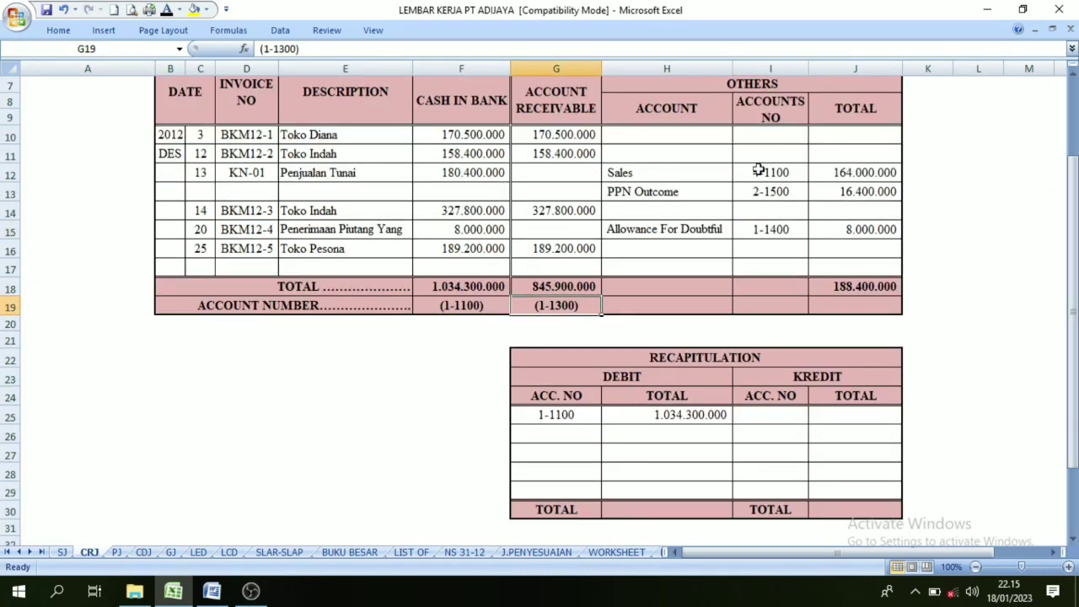
drag(764, 172, 762, 229)
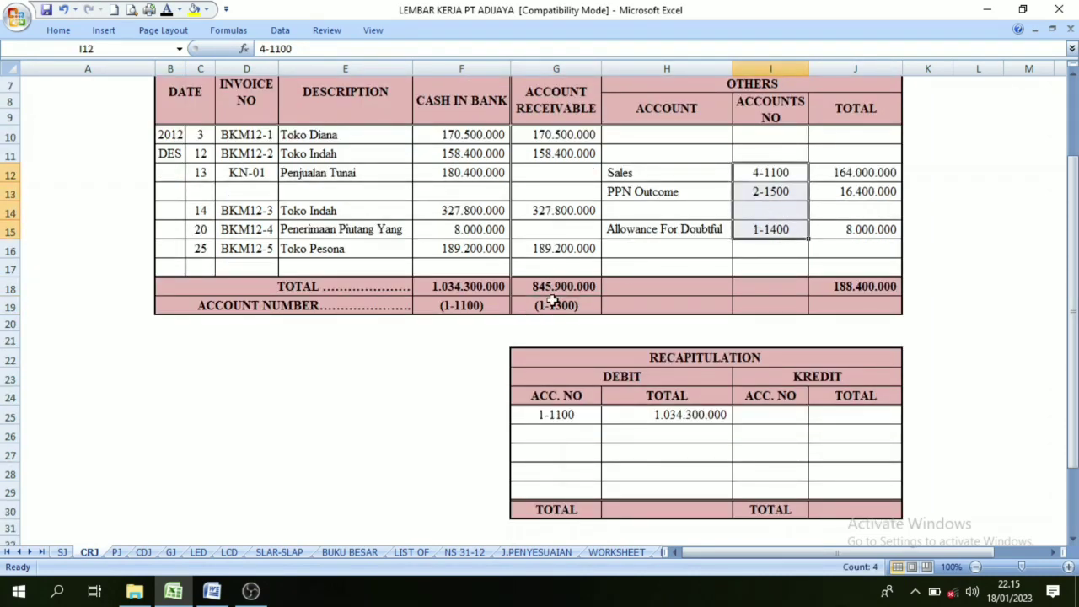
Set the font colour of the Account Receivable account number in I25 and its credit total in J25 to black.
click(769, 423)
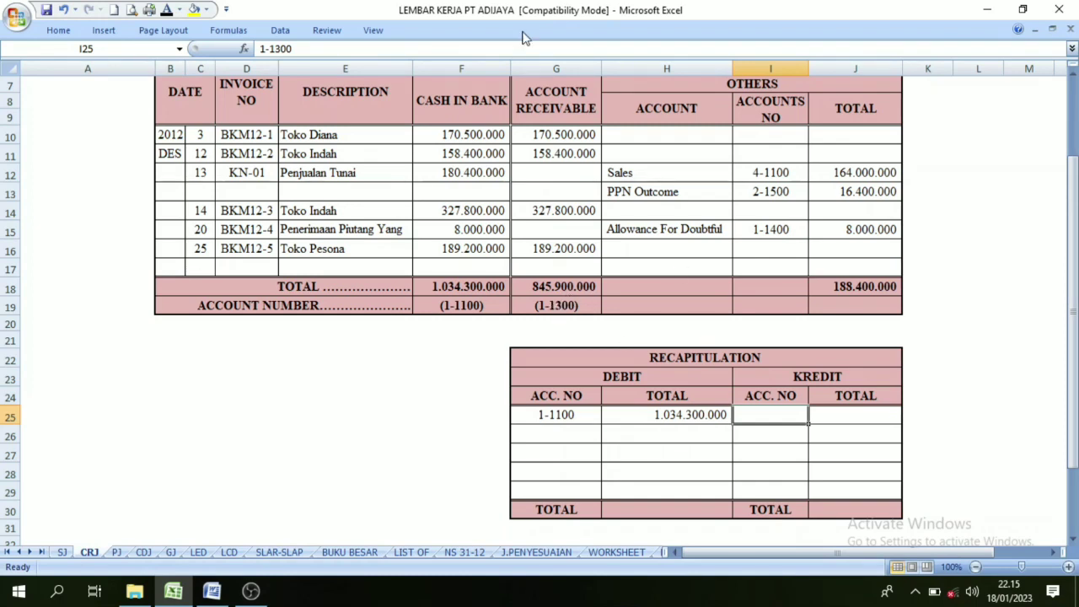
click(166, 11)
click(846, 410)
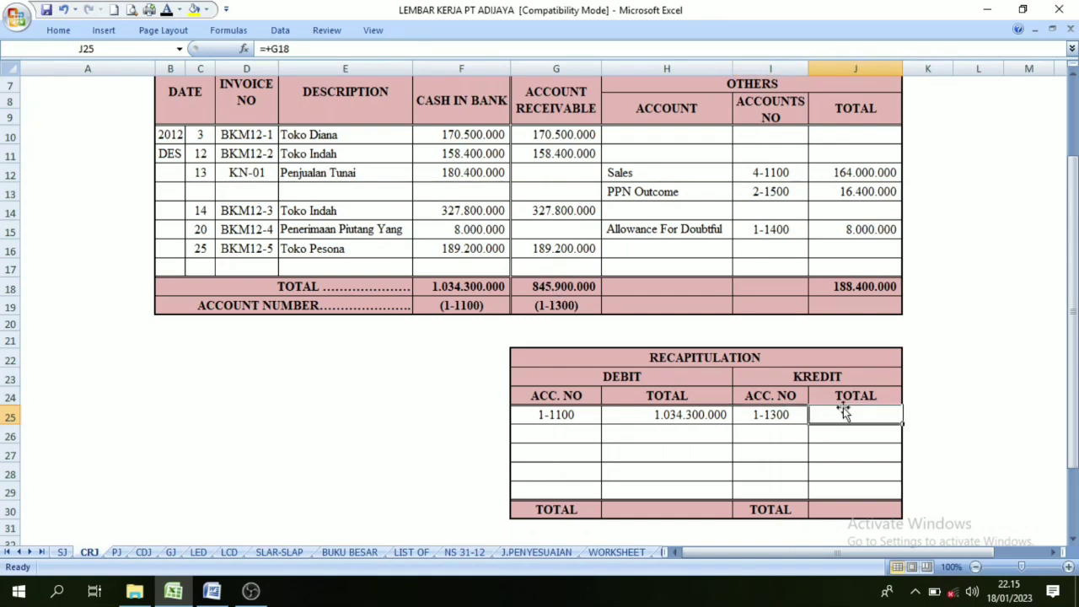
click(166, 10)
Set the font colour of the Allowance For Doubtful account number in I26 and its amount in J26 to black.
click(764, 435)
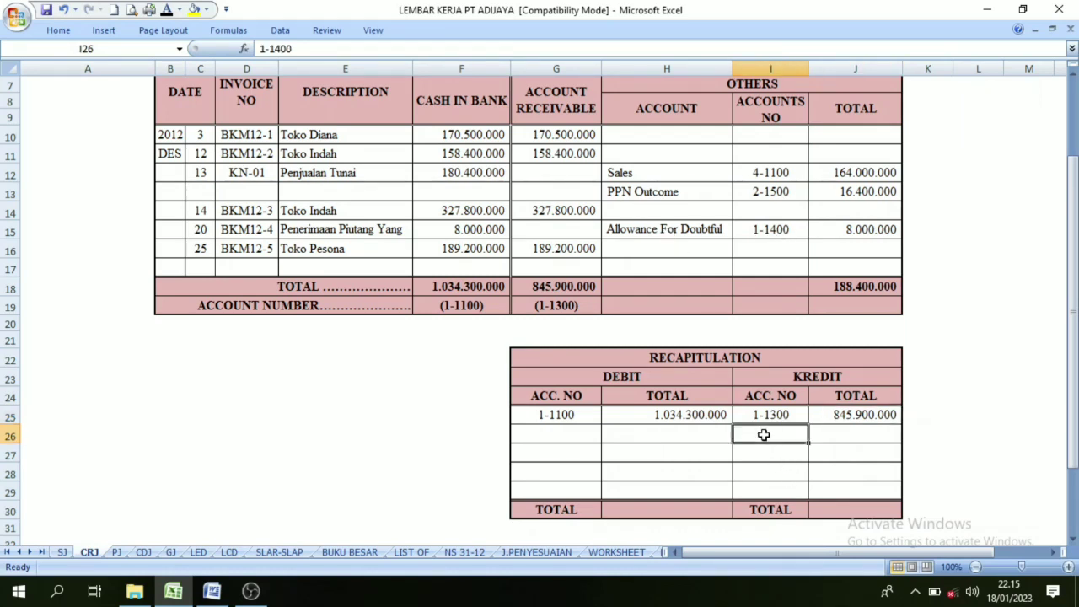
click(166, 10)
click(843, 447)
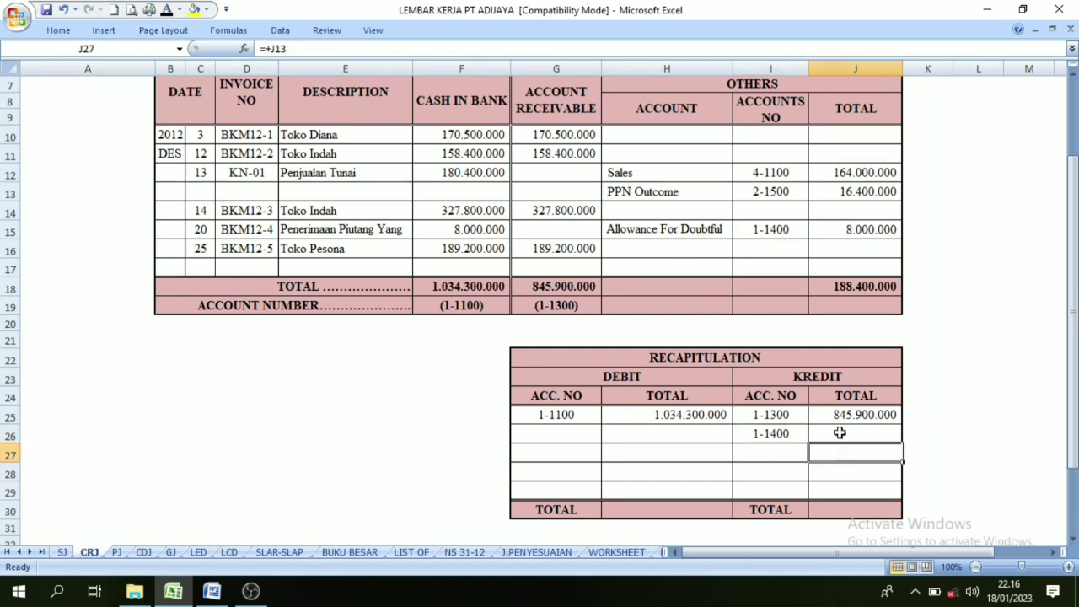
click(840, 432)
click(166, 9)
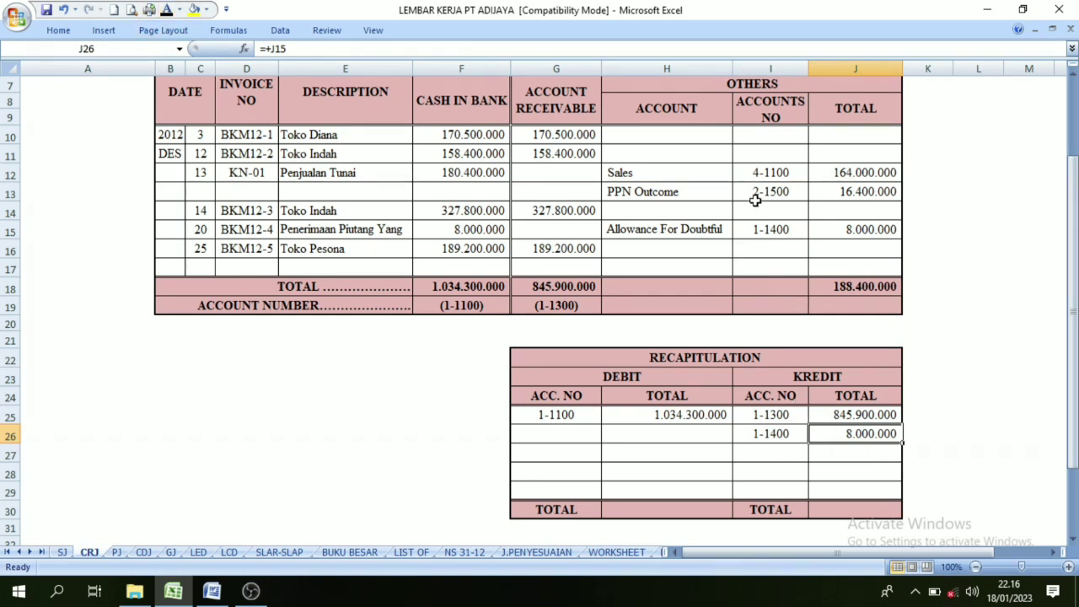
Set the font colour of the PPN Outcome account number in I27 and its amount in J27 to black.
click(761, 448)
click(167, 10)
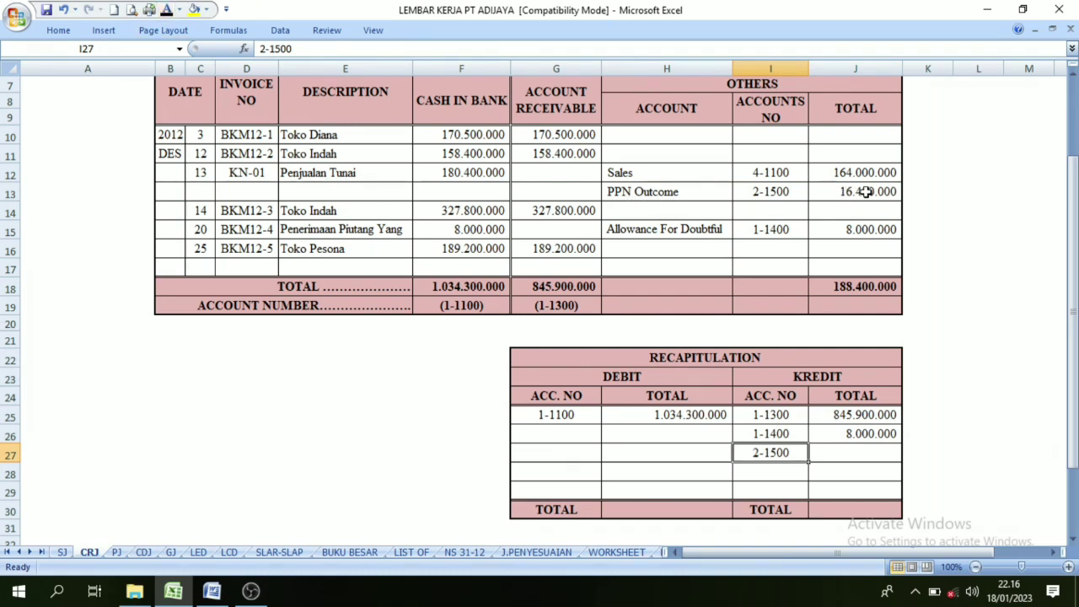
click(841, 450)
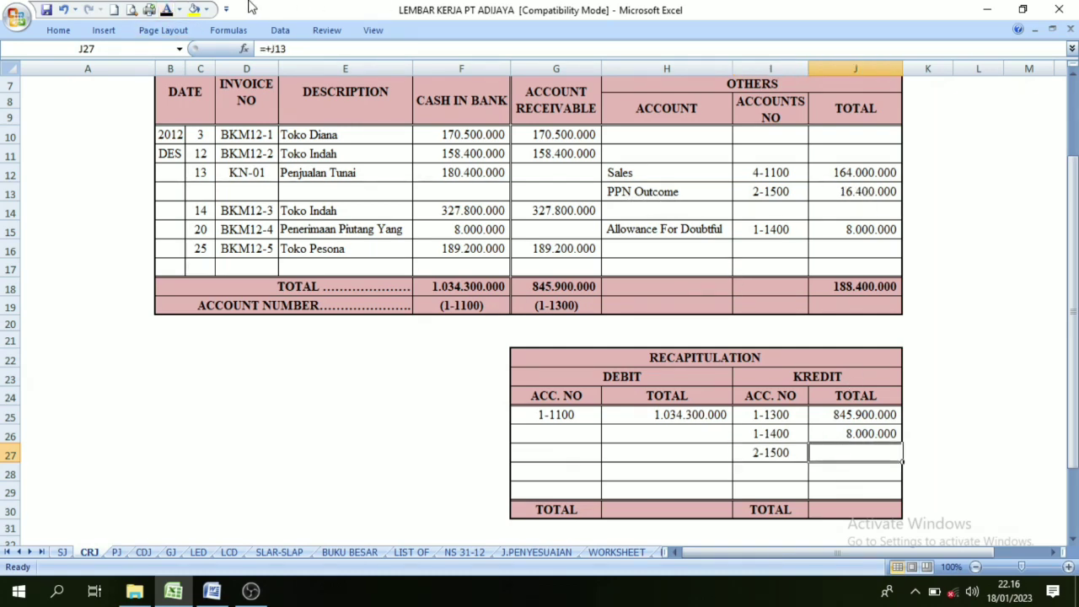
click(167, 10)
Set the font colour of the Sales account number in I28 and its amount in J28 to black.
click(769, 473)
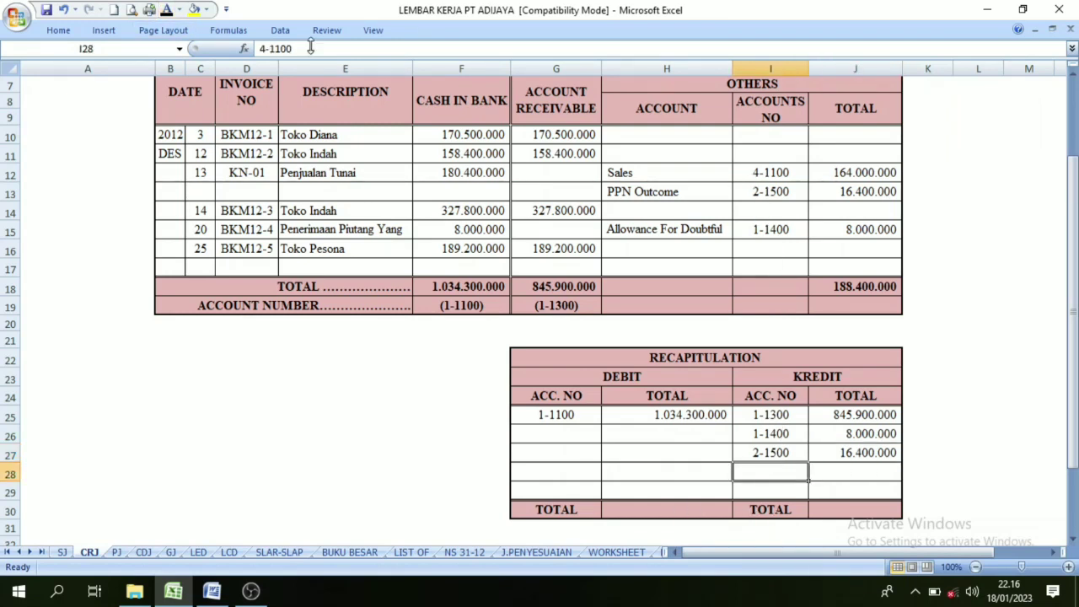
click(167, 10)
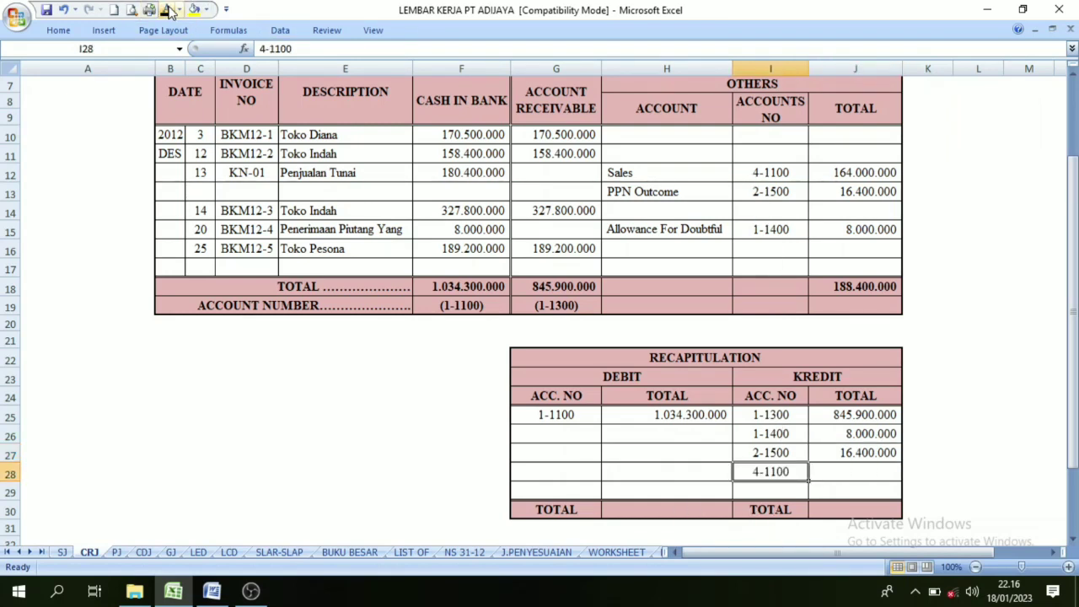
click(854, 479)
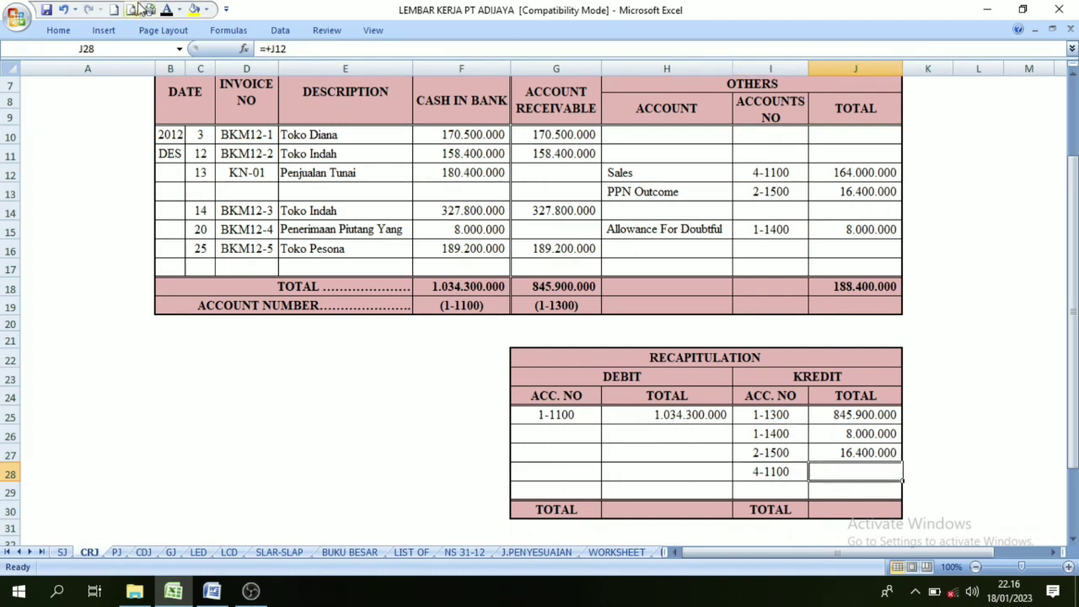
click(167, 10)
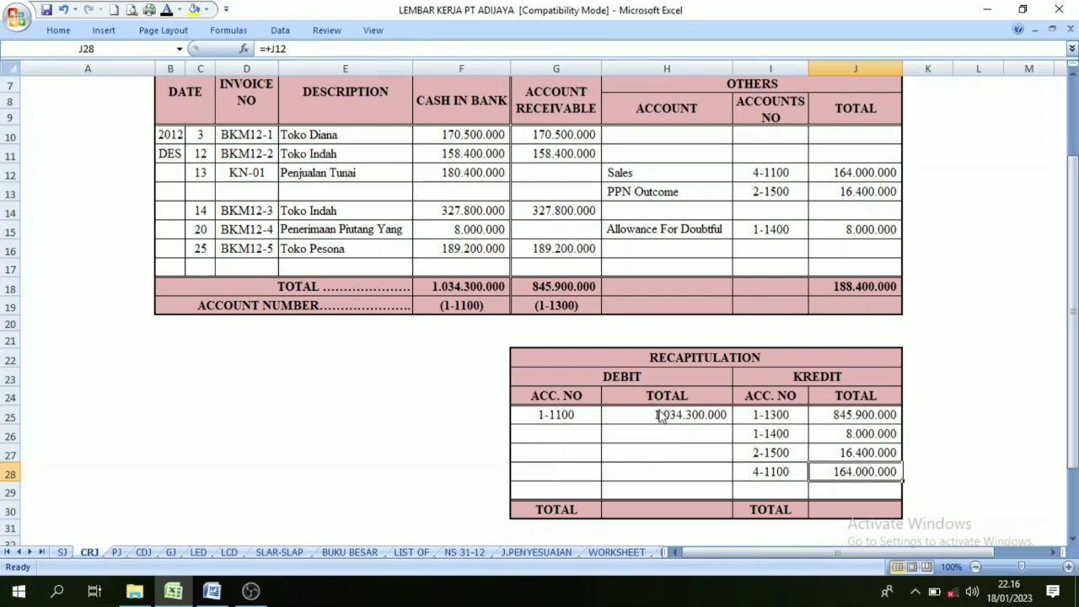
Set the font colour of the recapitulation's debit sum in H30 and credit sum in J30 to black.
click(654, 509)
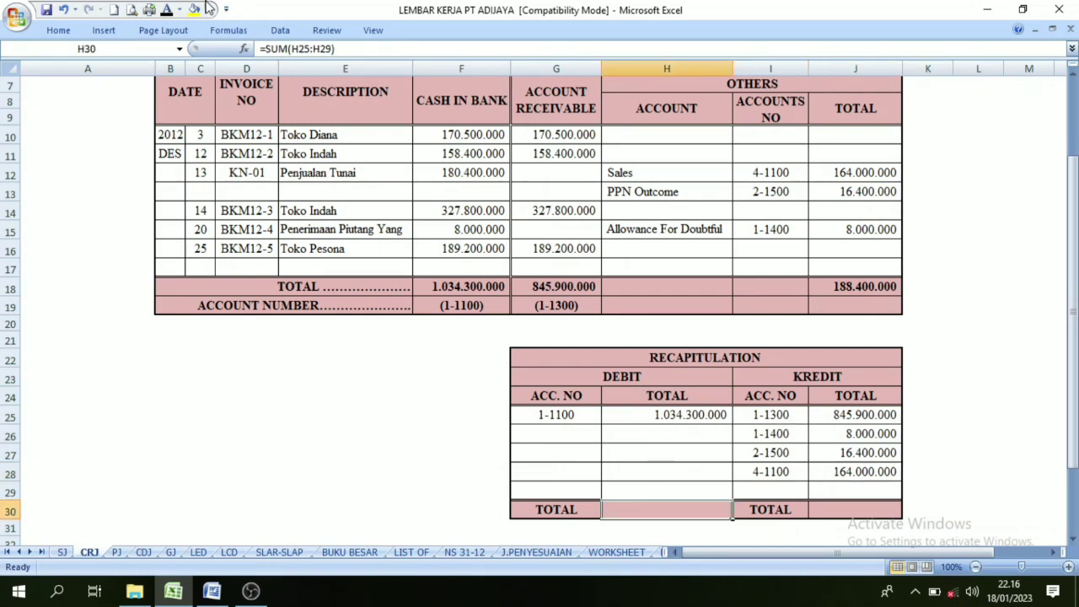
click(167, 10)
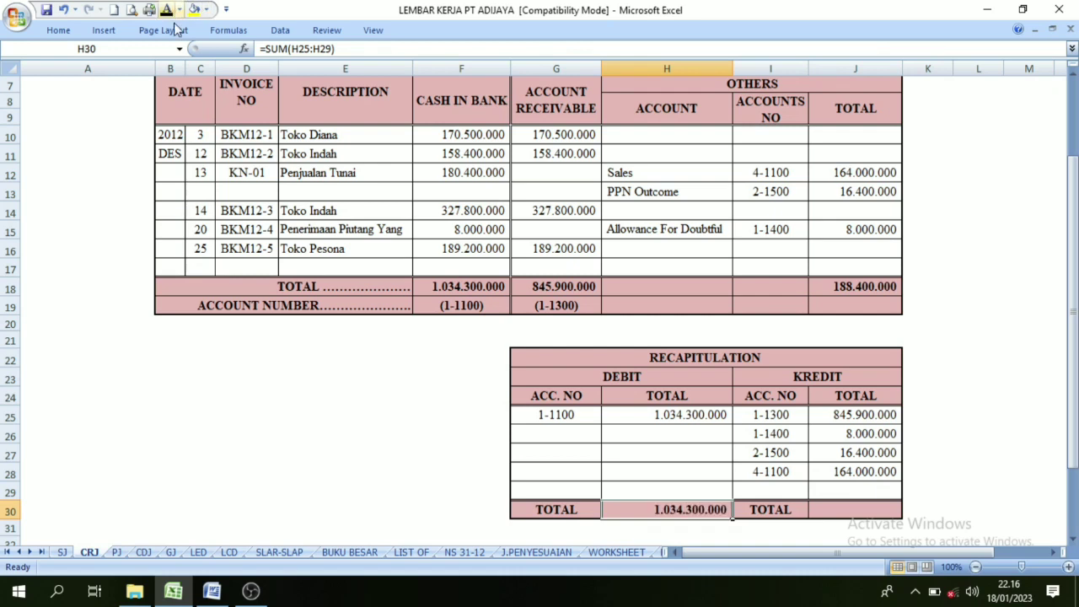
click(657, 412)
click(652, 509)
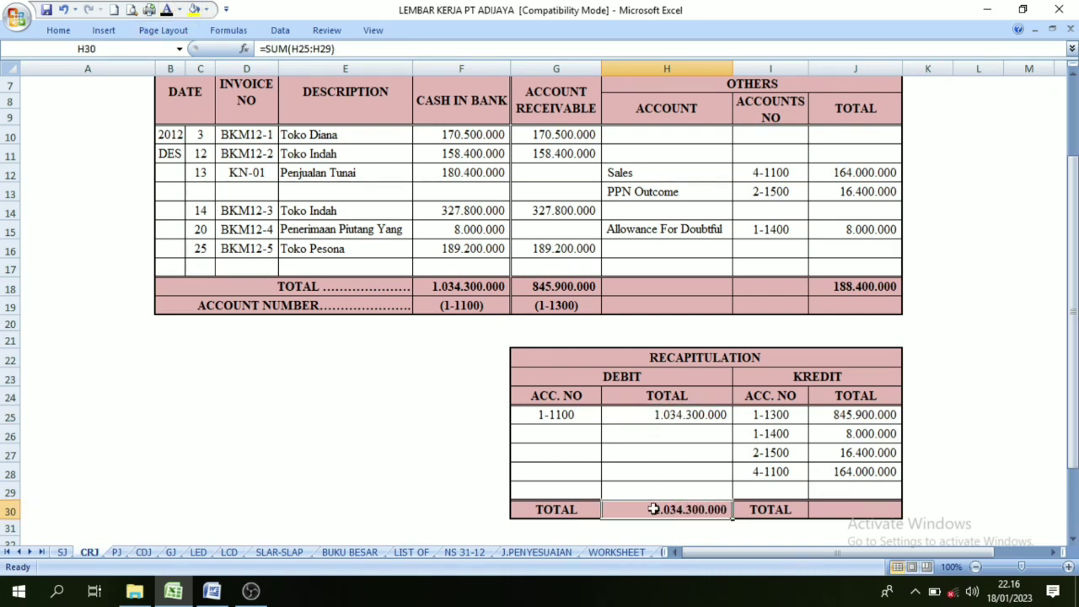
click(839, 376)
click(860, 510)
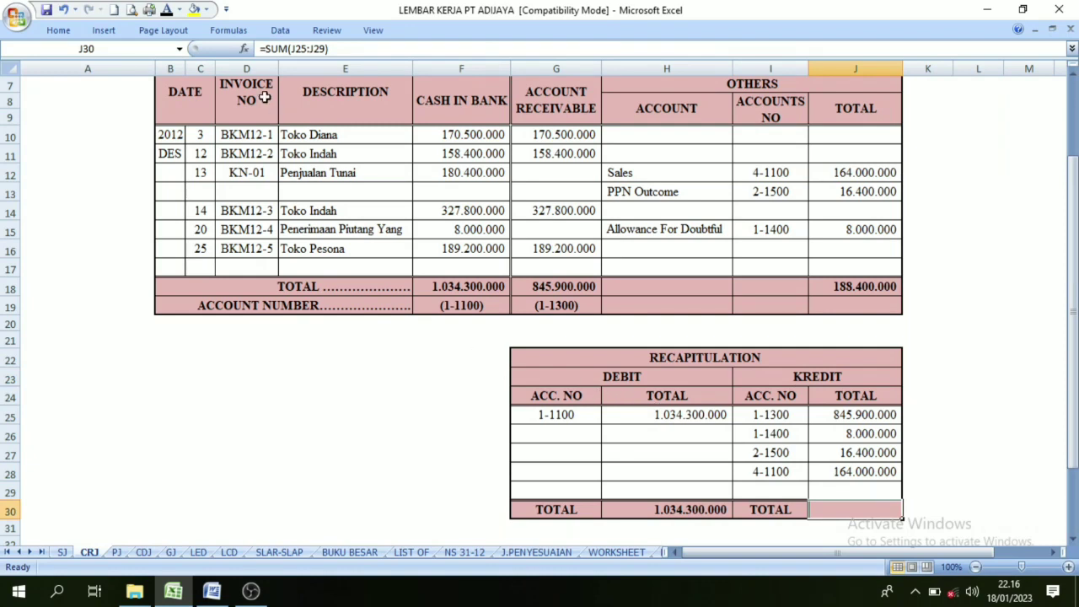
click(167, 10)
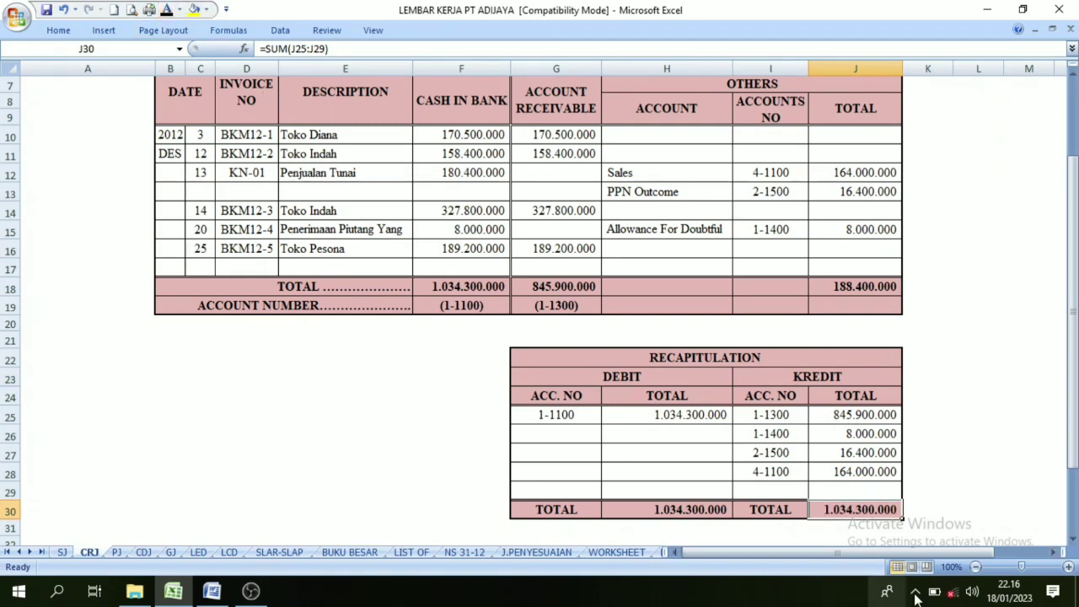
Compare the recapitulation's debit and credit totals with the Cash Receipt Journal, and open the Purchase Journal sheet (PJ).
scroll(919, 433, down, 1)
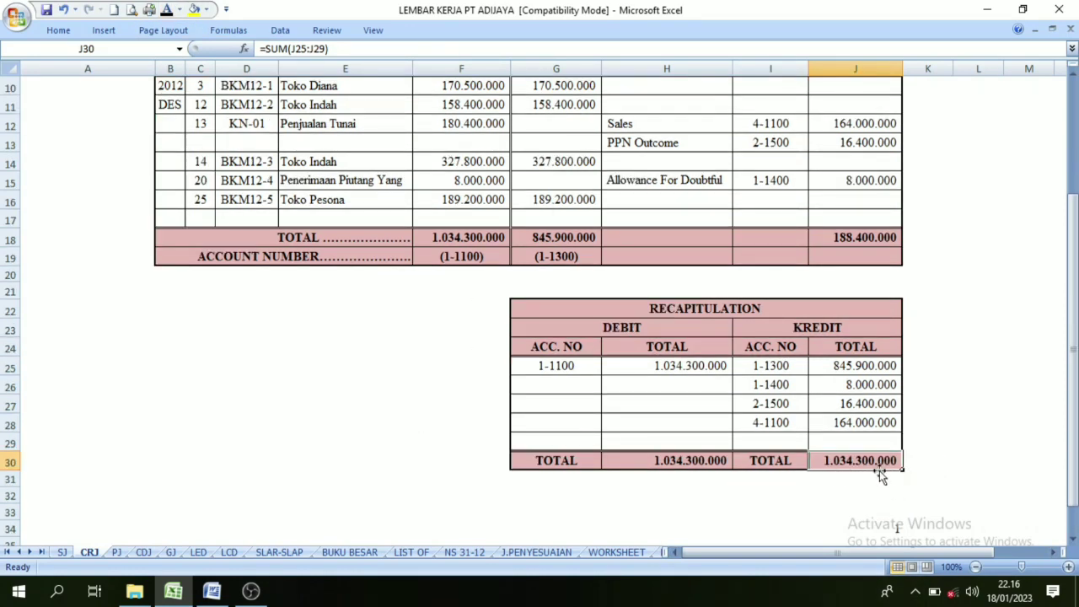
click(655, 462)
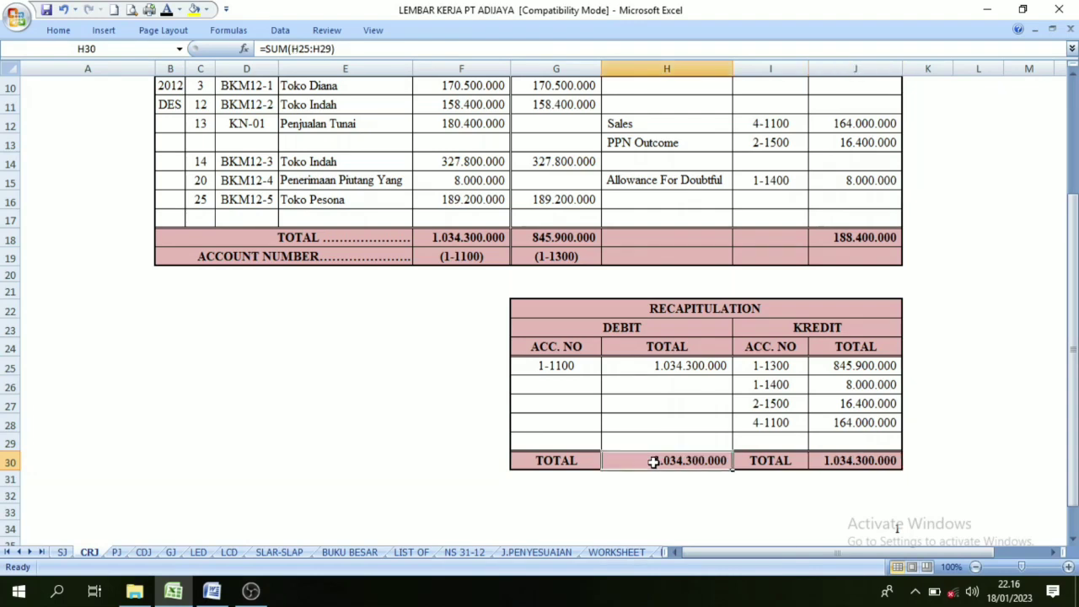
click(618, 314)
click(675, 462)
scroll(860, 460, up, 3)
scroll(648, 376, down, 2)
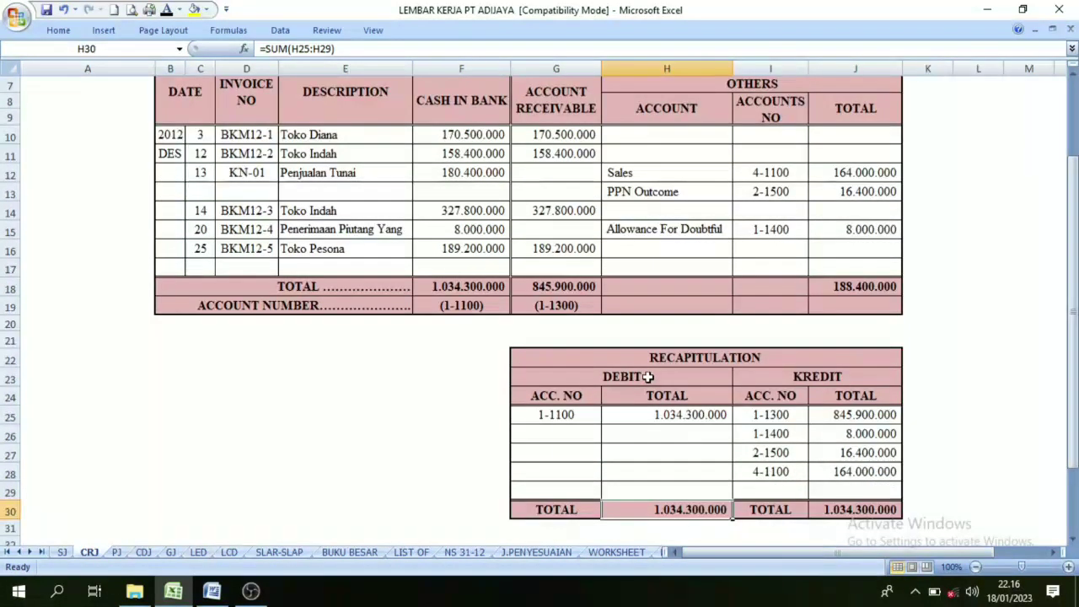
scroll(646, 362, up, 2)
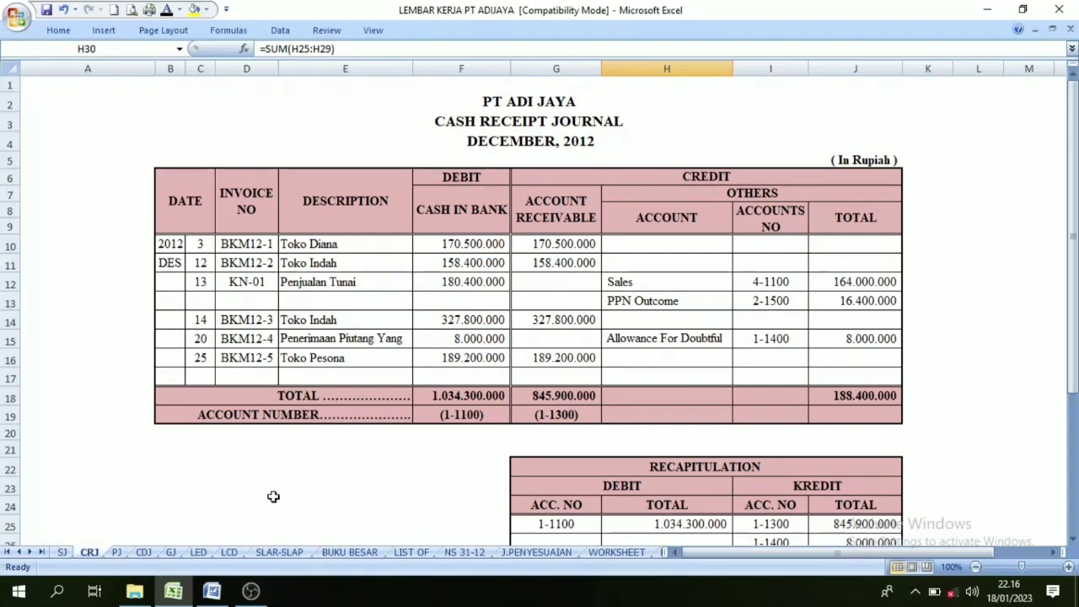
click(119, 555)
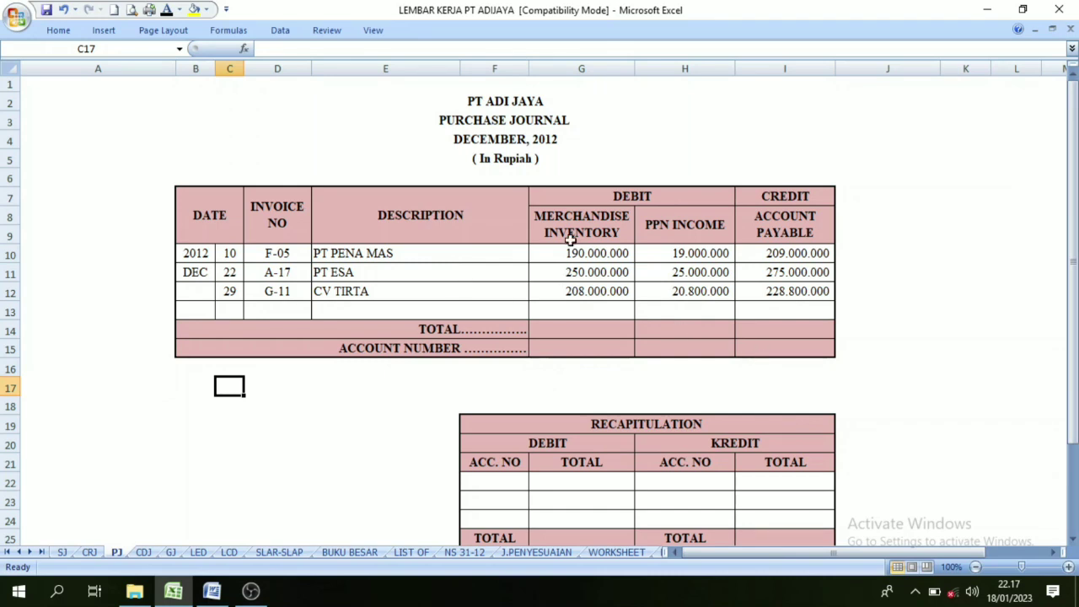
Set the font colour of the Merchandise Inventory total in G14 and its account number in G15 to black.
click(616, 203)
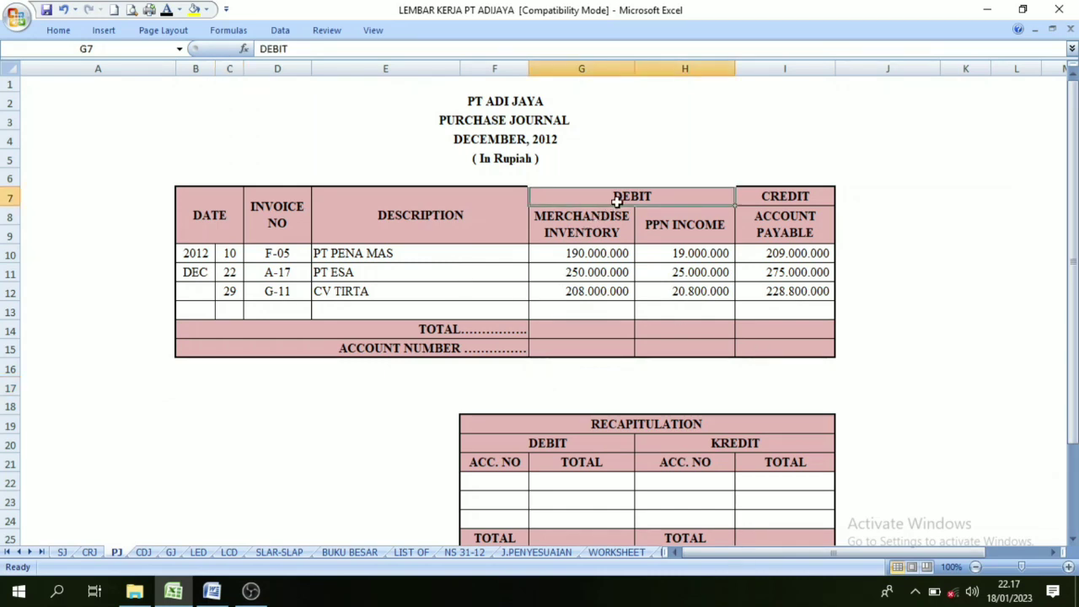
click(655, 224)
click(588, 226)
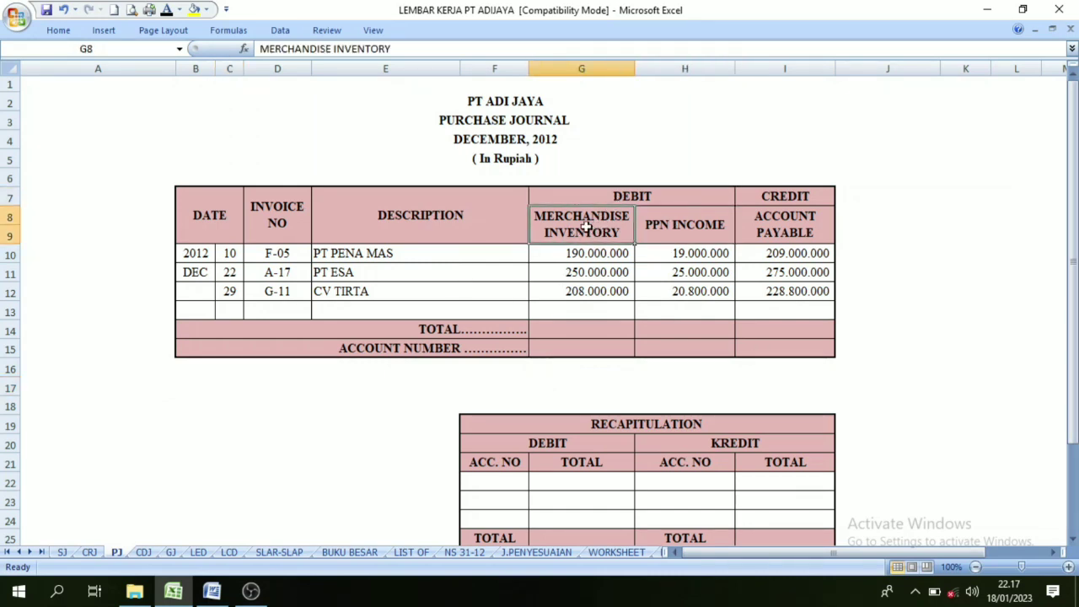
click(687, 226)
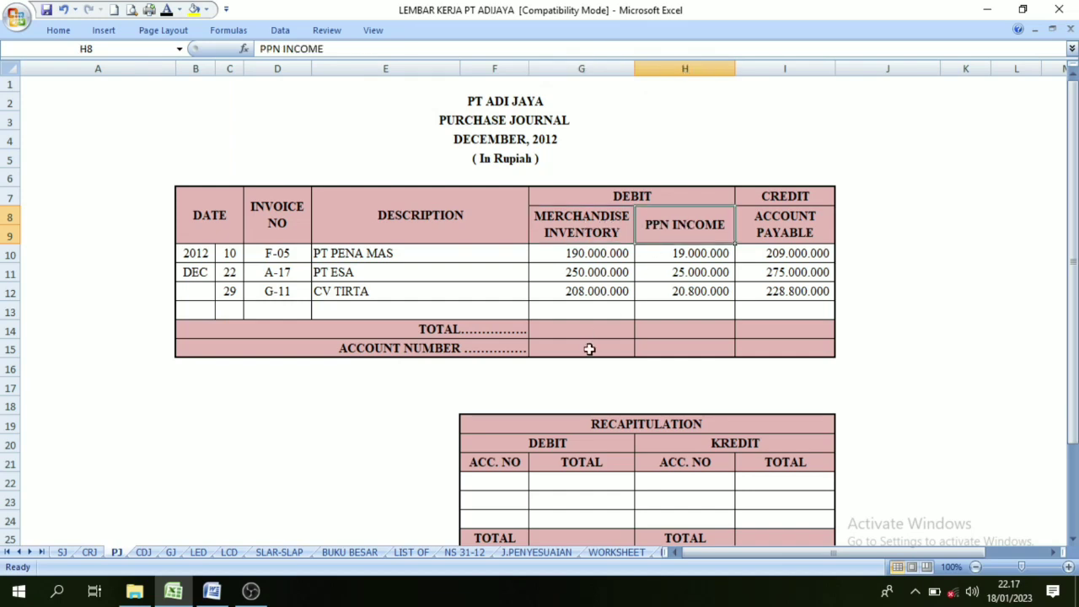
click(588, 223)
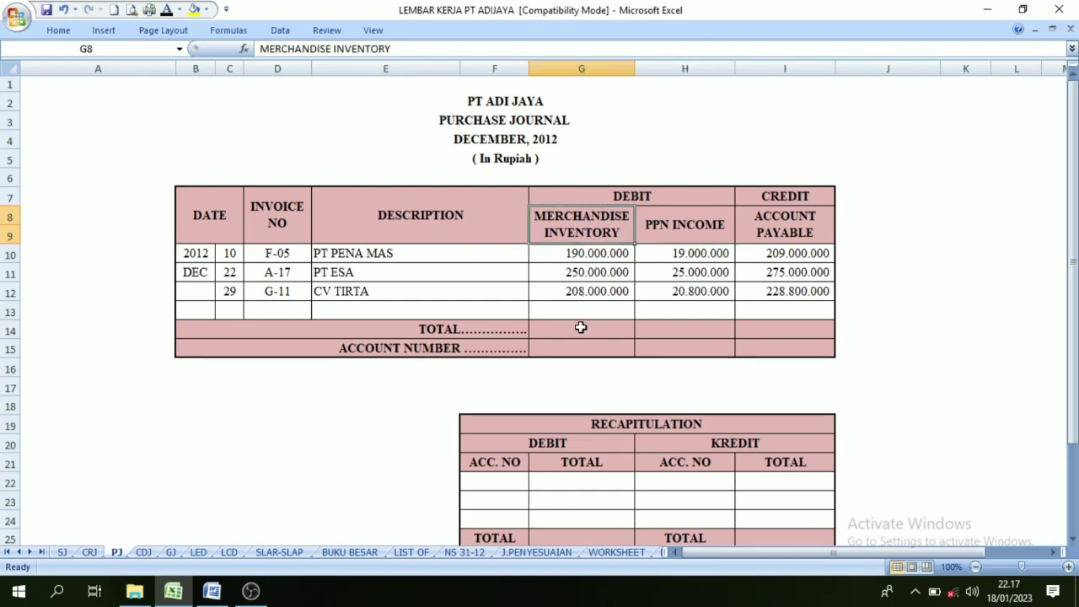
click(581, 327)
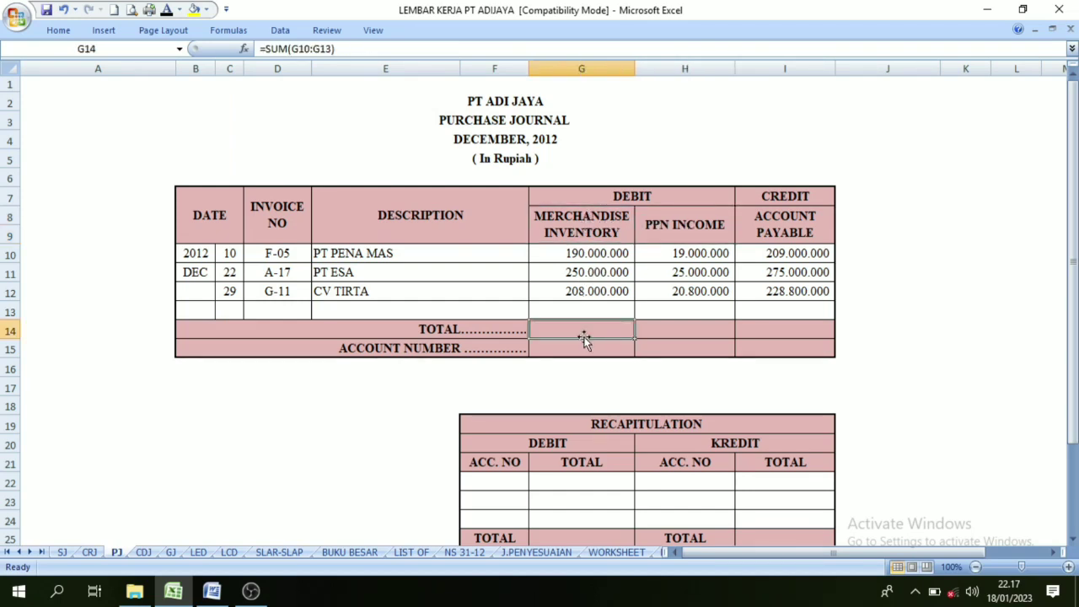
click(167, 11)
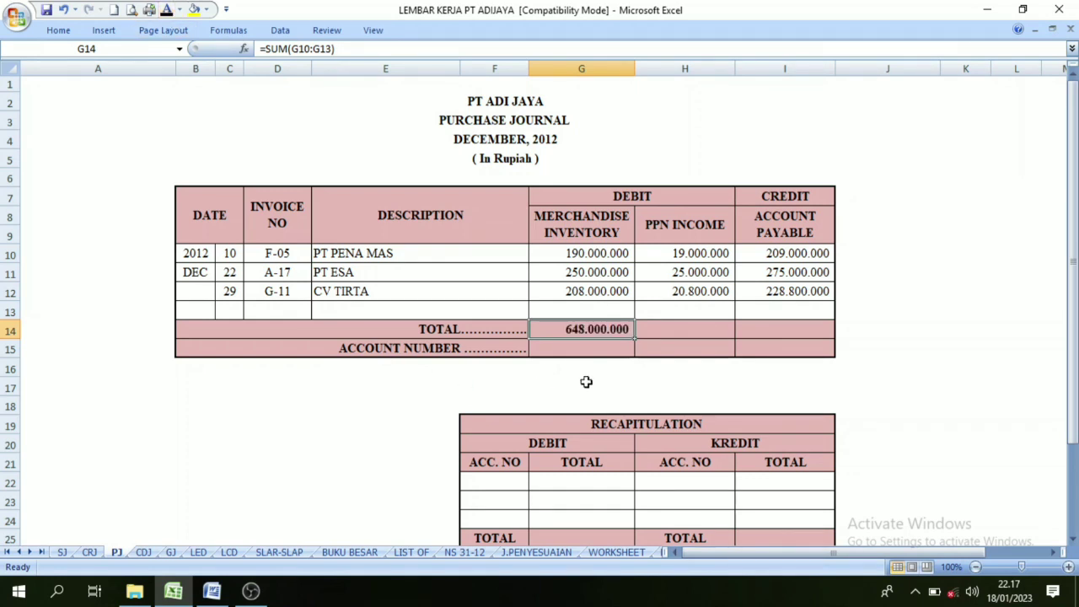
click(545, 352)
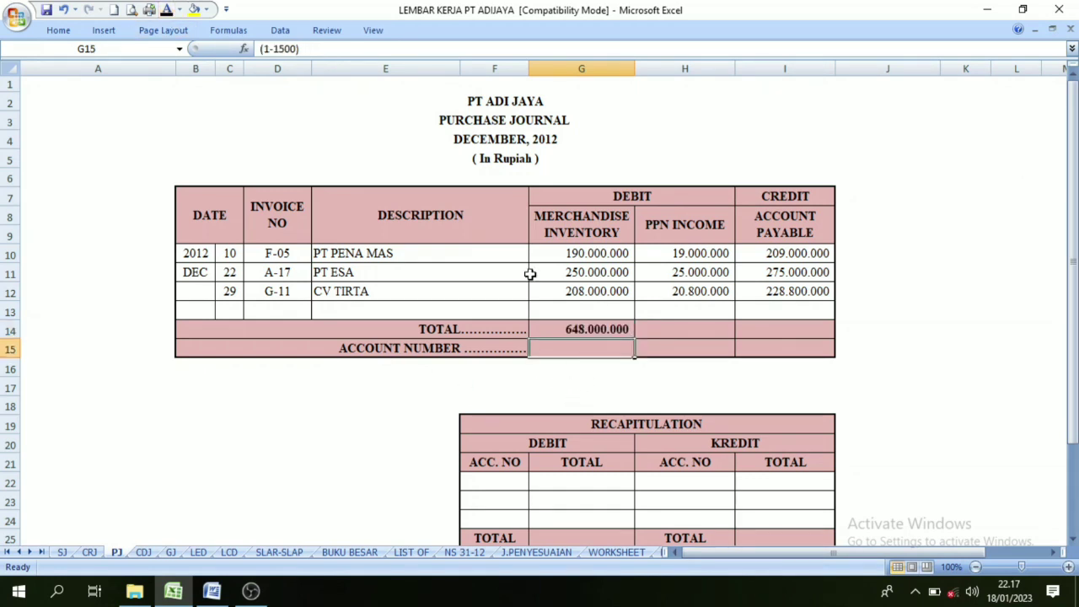
click(167, 10)
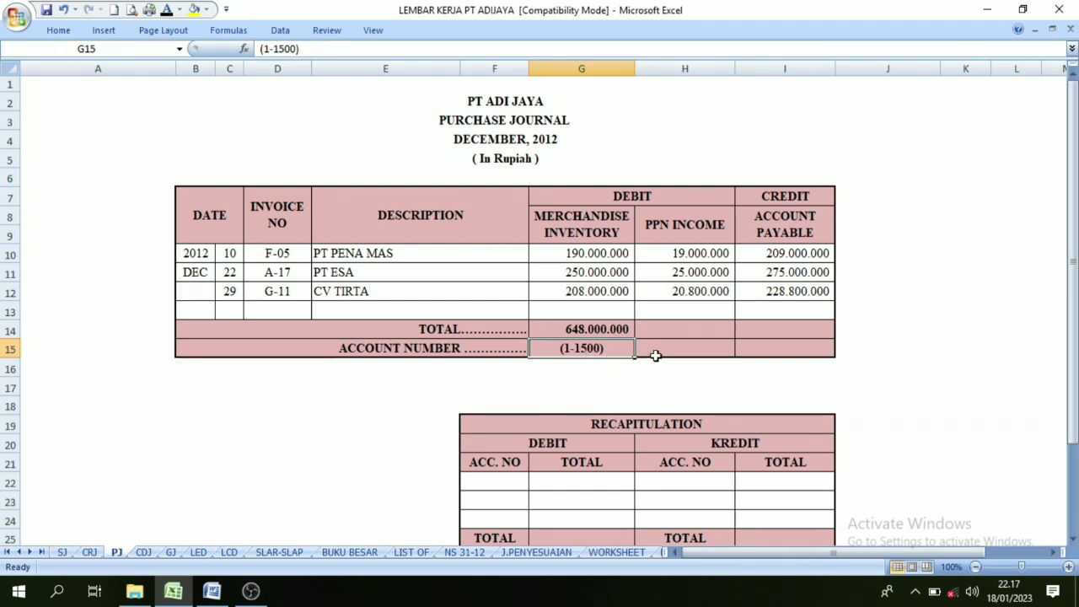
Set the font colour of the PPN Income total in H14 and its account number in H15 to black.
click(688, 324)
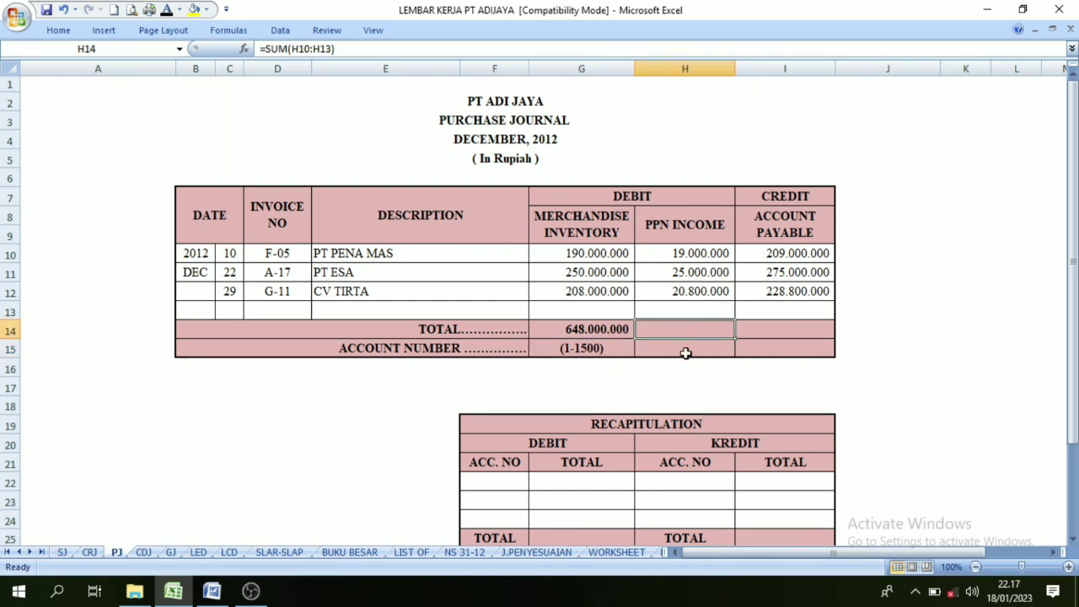
click(167, 10)
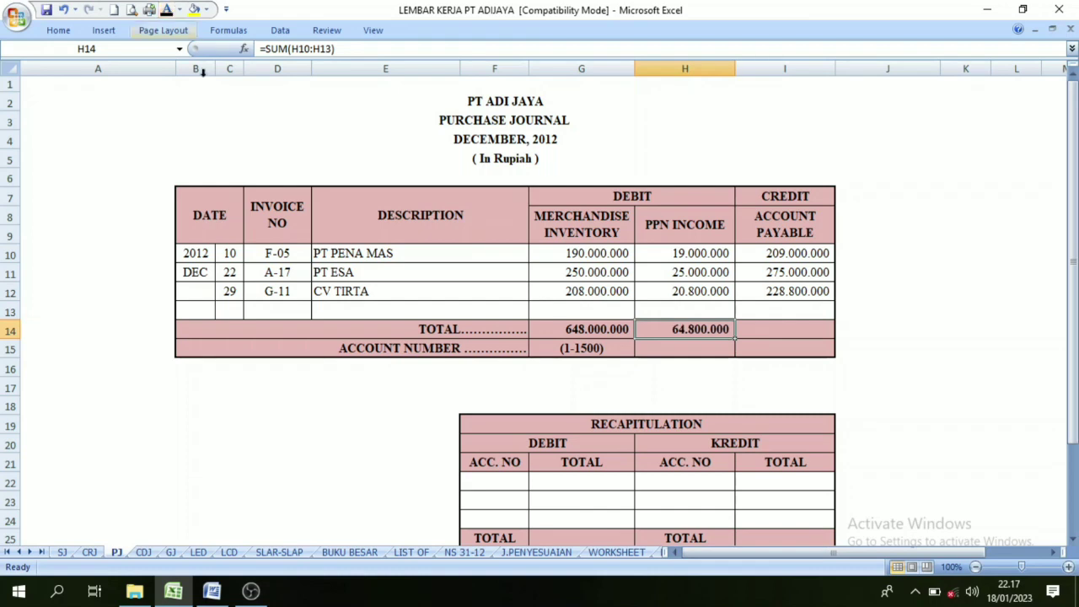
click(667, 347)
click(167, 10)
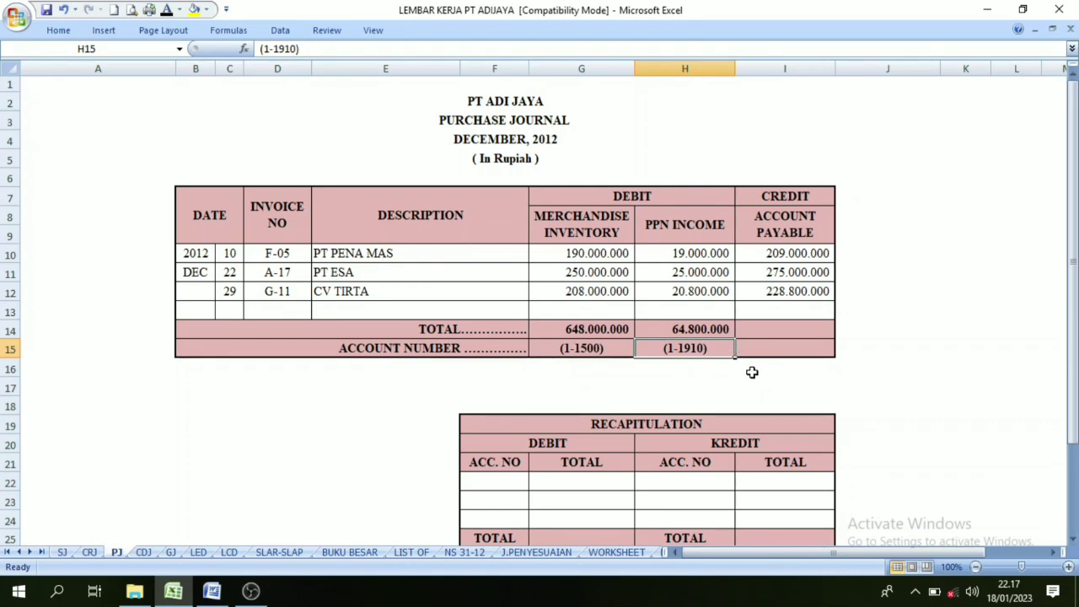
Set the font colour of the Account Payable total in I14 and its account number in I15 to black.
click(769, 199)
click(783, 242)
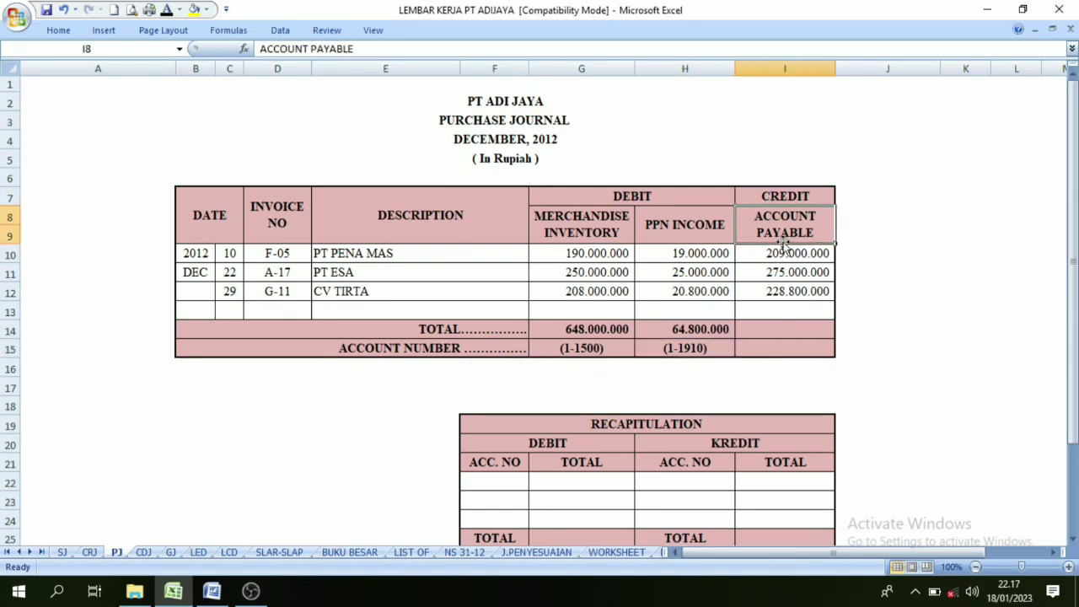
click(776, 325)
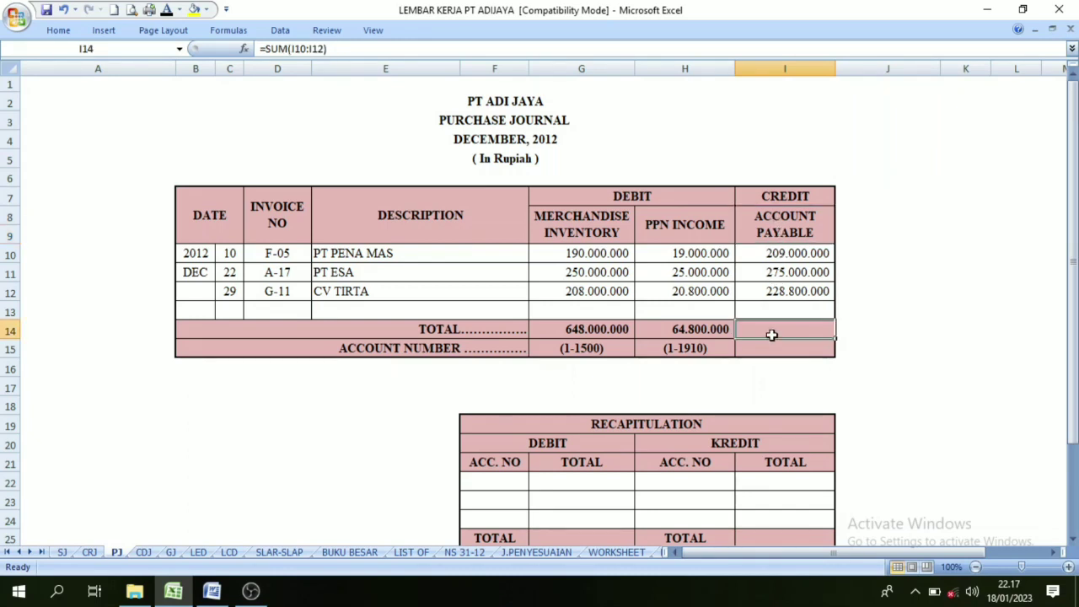
click(168, 10)
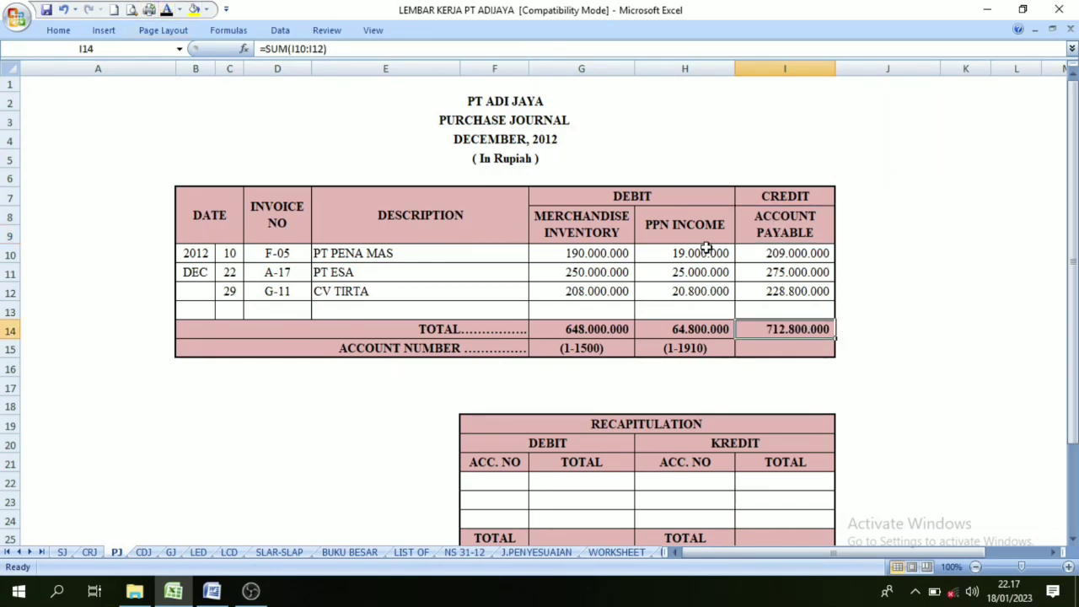
click(778, 346)
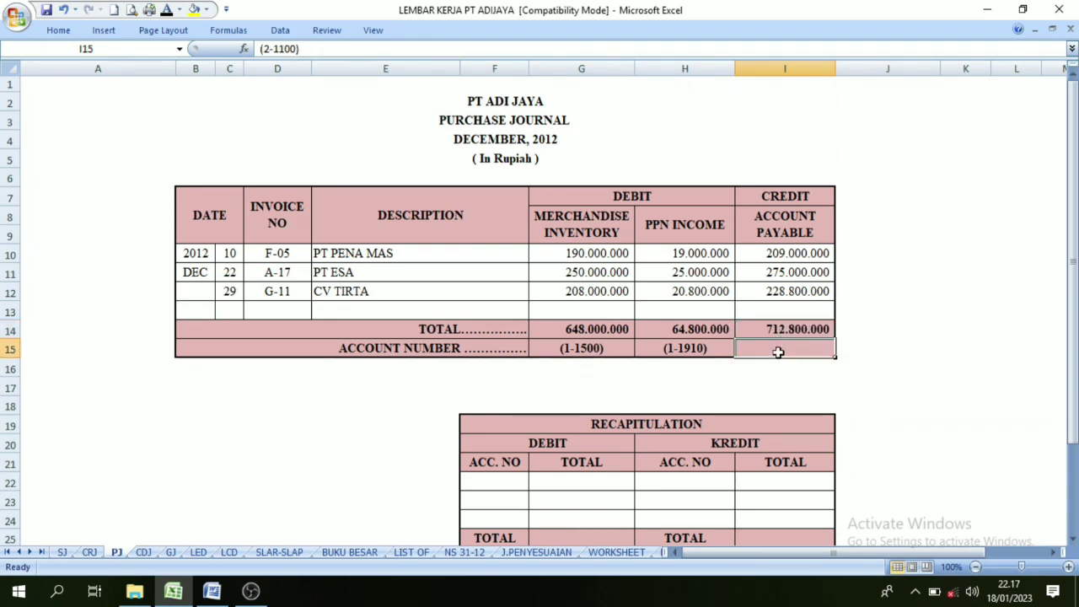
click(167, 10)
Review the Purchase Journal's debit accounts, Merchandise Inventory and PPN Income, and their account numbers against the recapitulation table.
scroll(640, 326, down, 1)
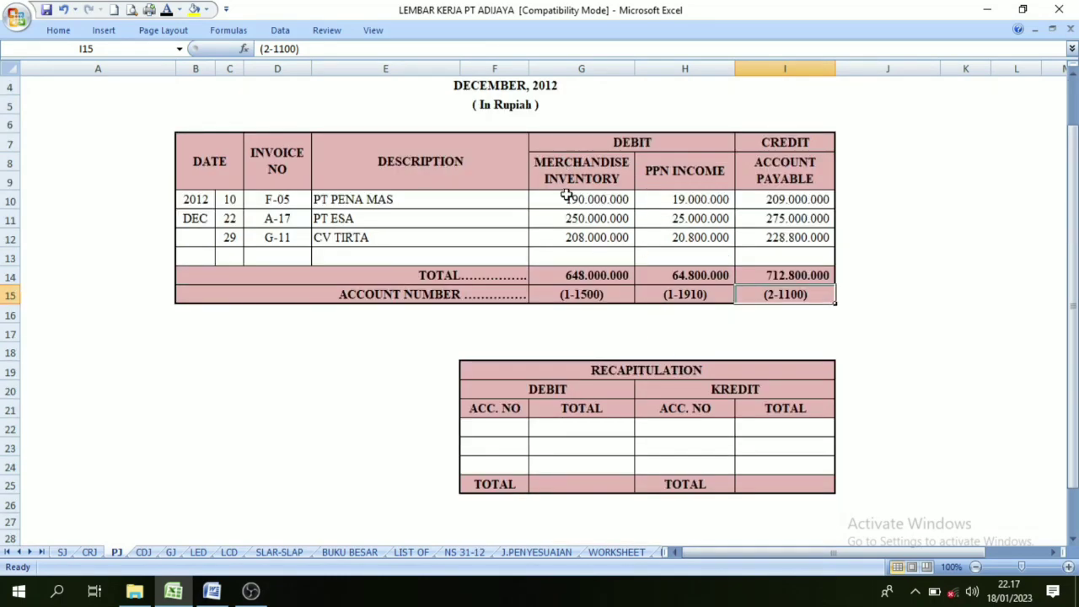
scroll(548, 172, down, 1)
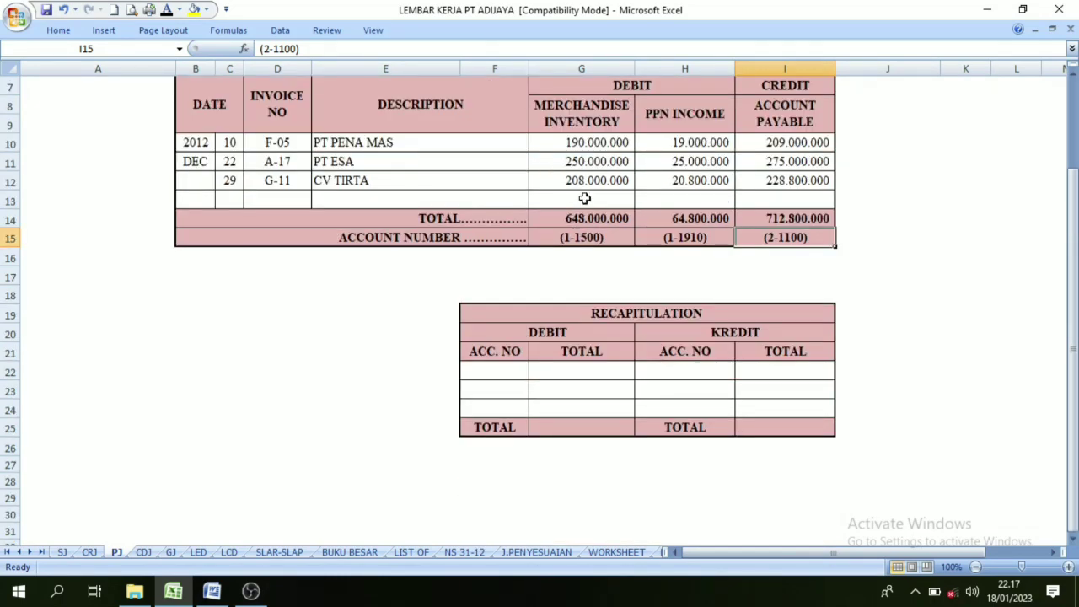
scroll(585, 199, up, 1)
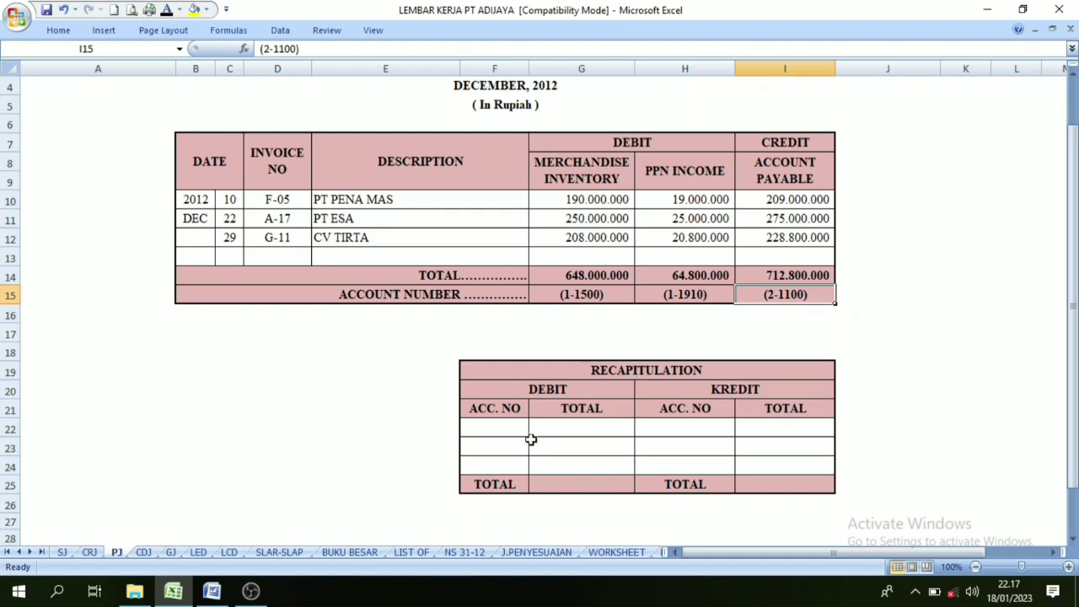
click(490, 427)
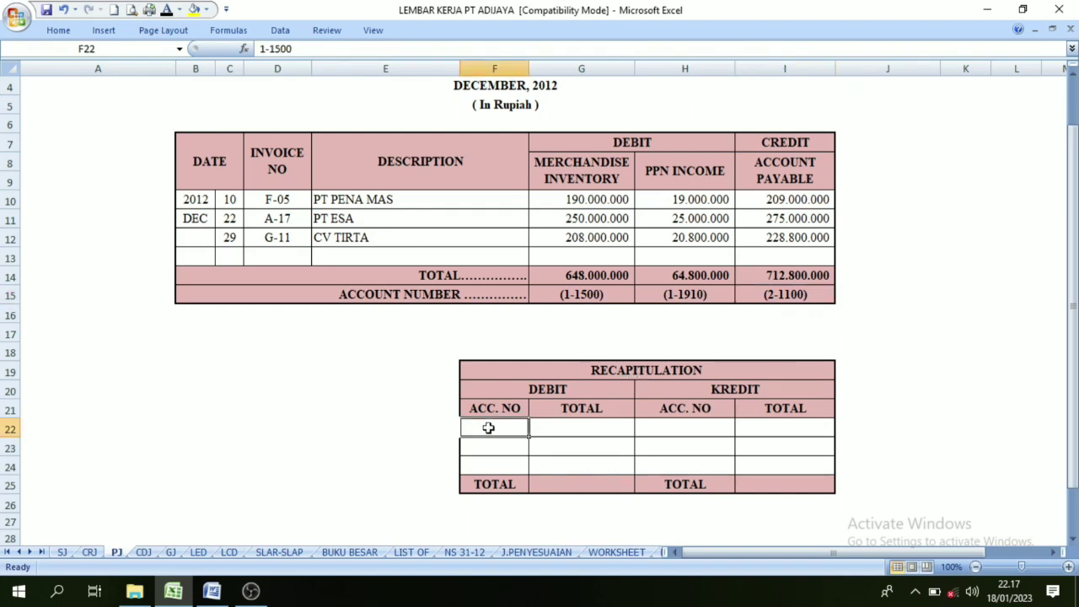
click(599, 166)
click(690, 172)
click(592, 171)
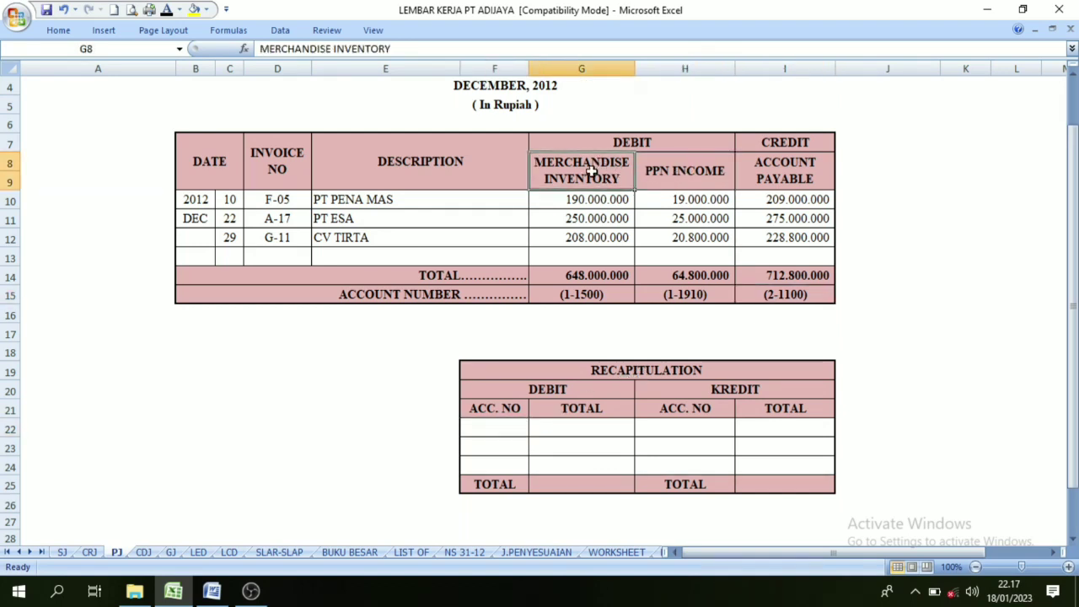
click(693, 175)
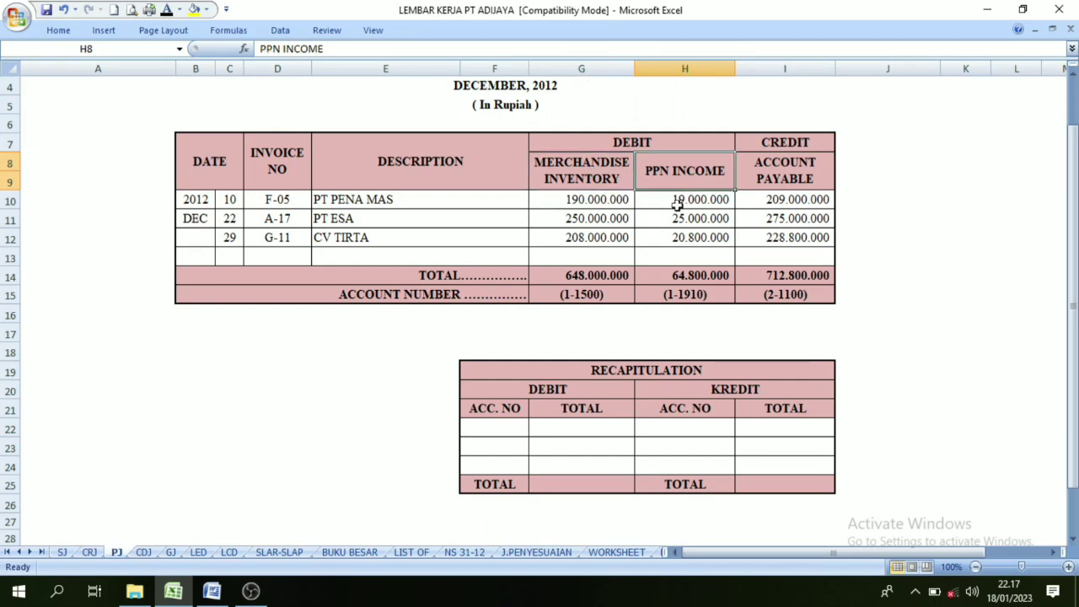
click(585, 295)
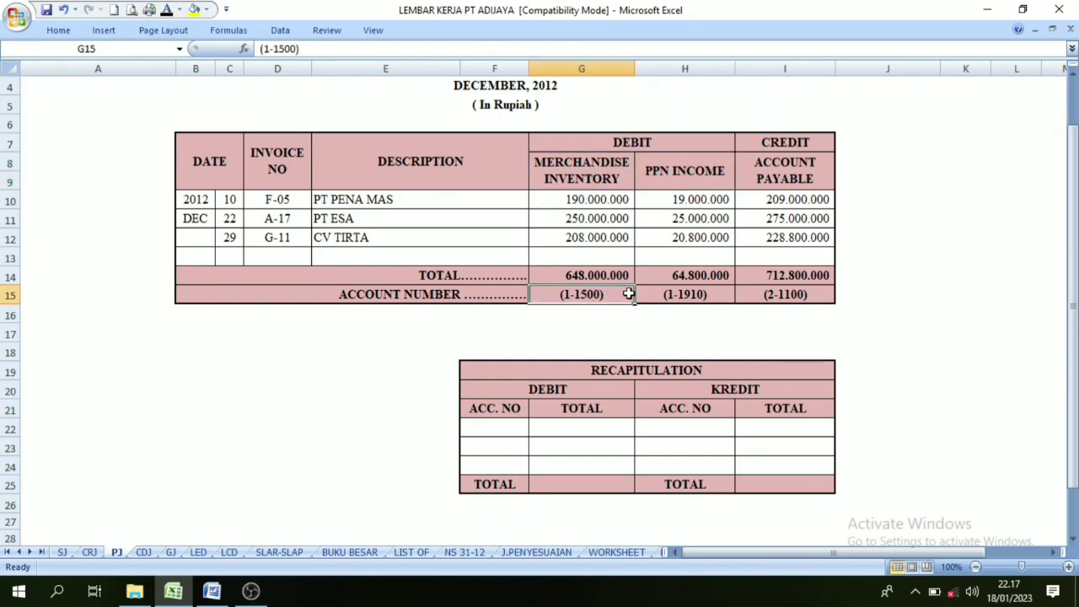
click(689, 293)
click(581, 294)
Set the font colour of the recapitulation's Merchandise Inventory account number in F22 and its amount in G22 to black.
click(491, 423)
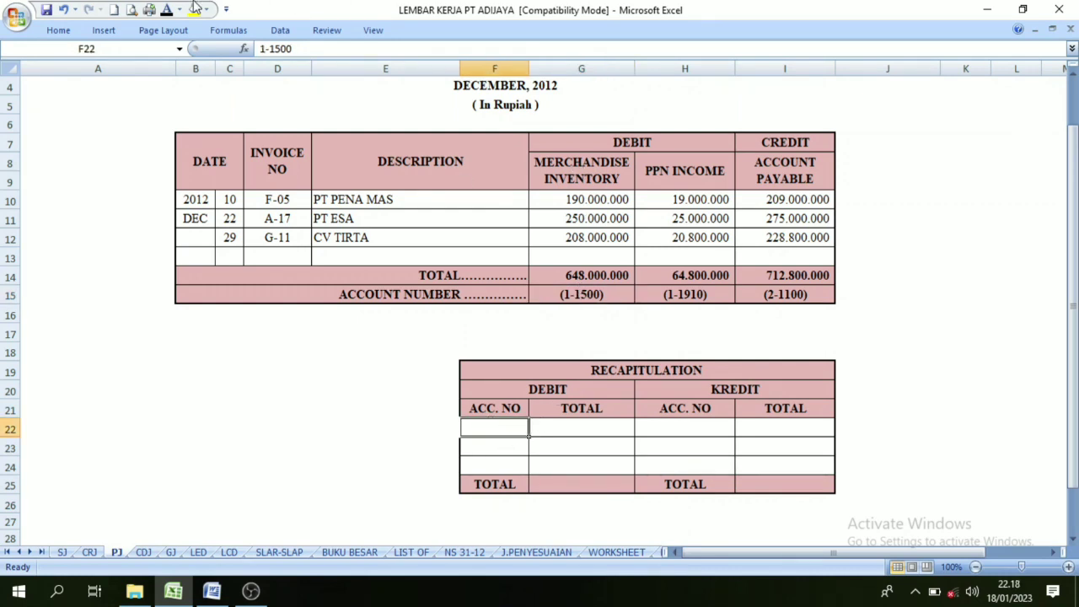
click(169, 11)
click(590, 268)
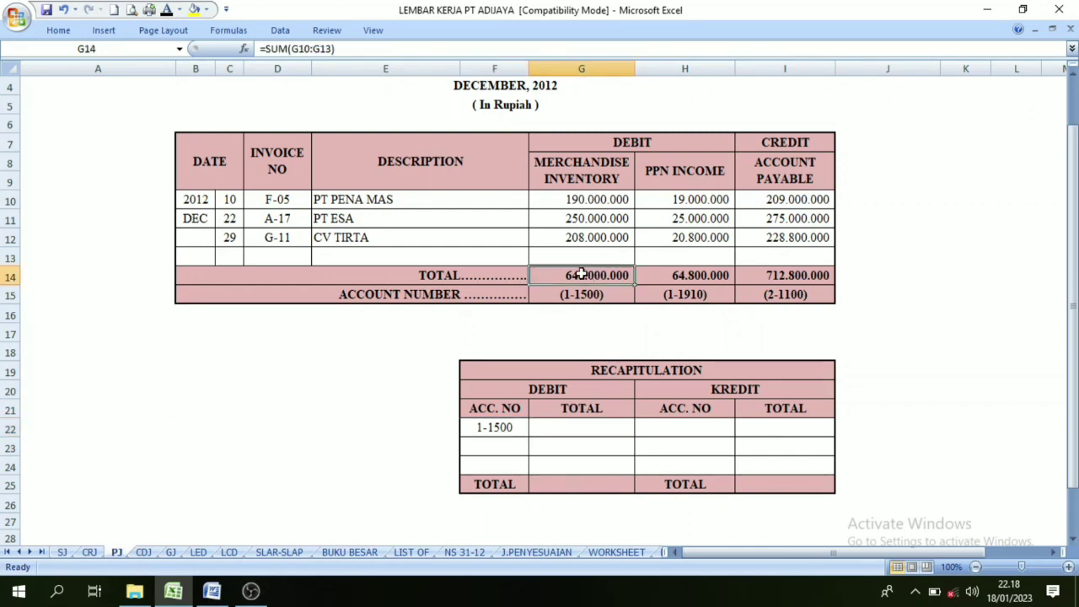
click(564, 428)
click(169, 11)
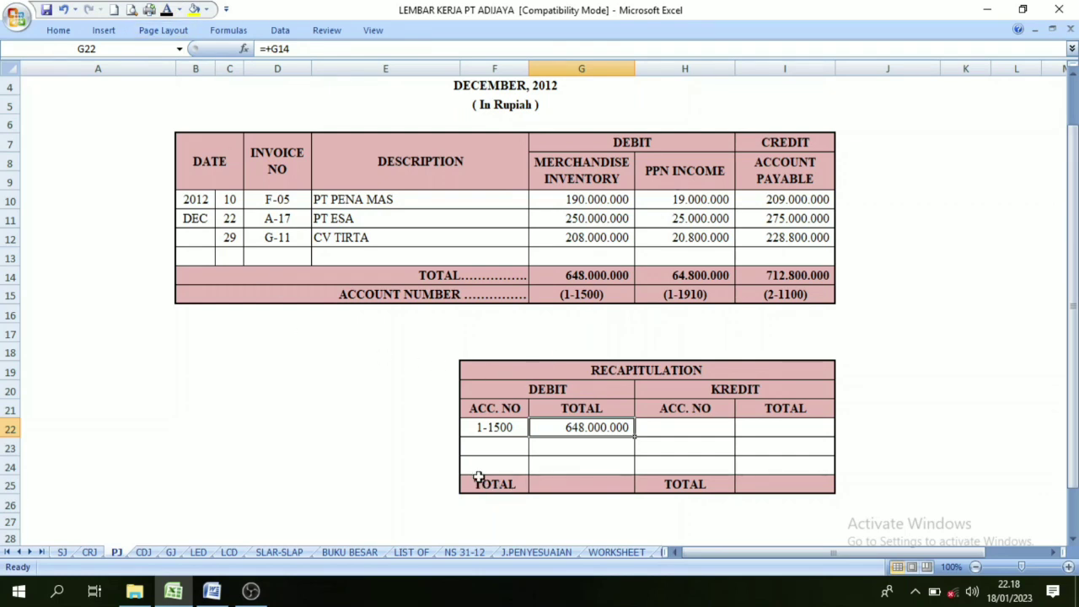
Set the font colour of the recapitulation's PPN Income account number in F23 and its amount in G23 to black.
click(474, 435)
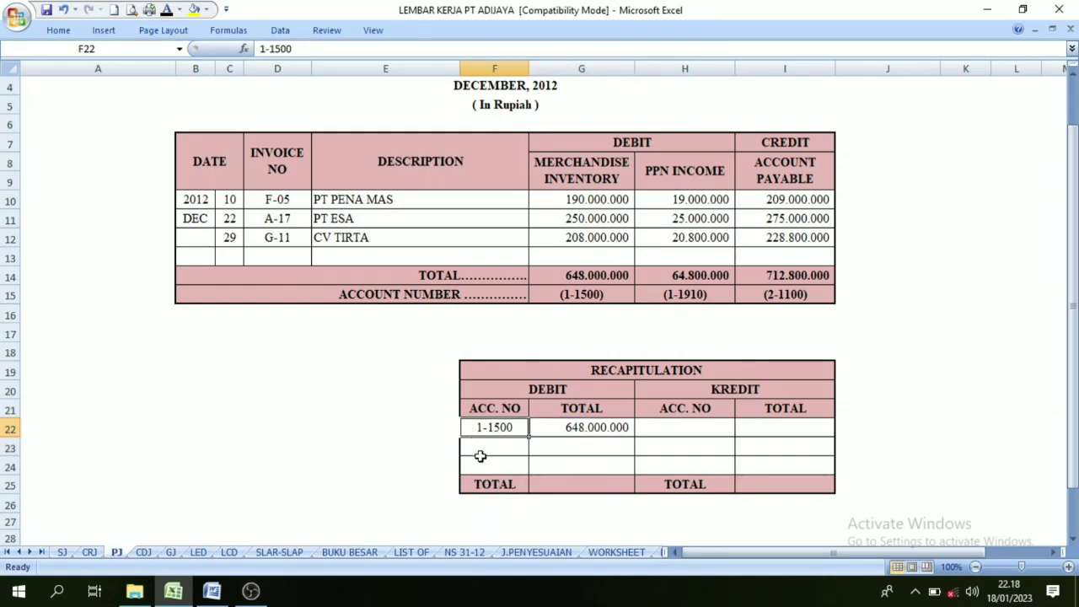
click(480, 458)
click(475, 446)
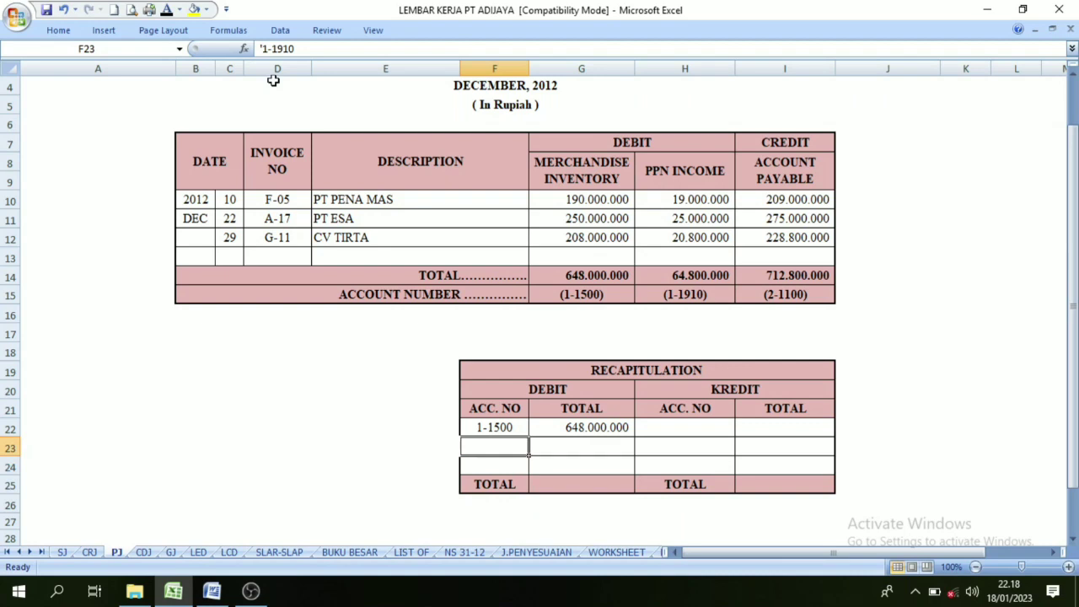
click(168, 9)
click(578, 451)
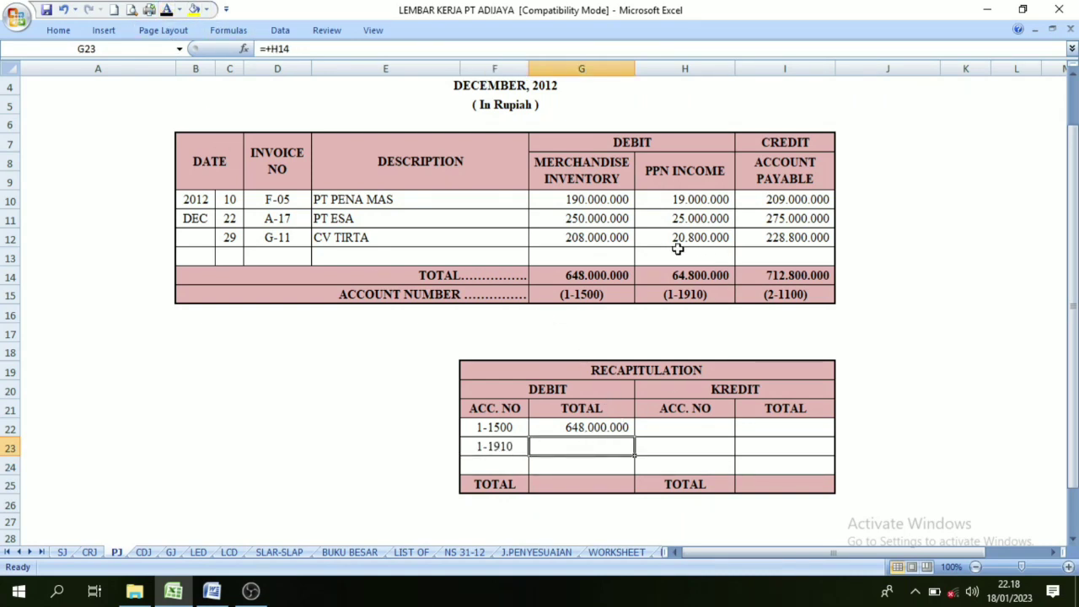
click(168, 9)
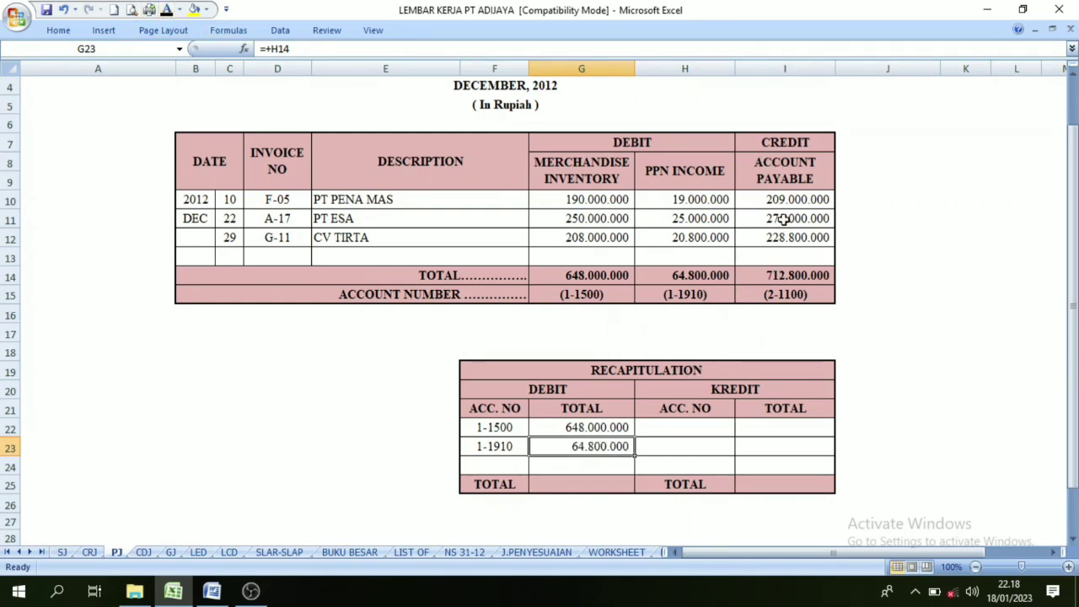
Set the font colour of the recapitulation's Account Payable account number in H22 and its amount in I22 to black.
click(692, 428)
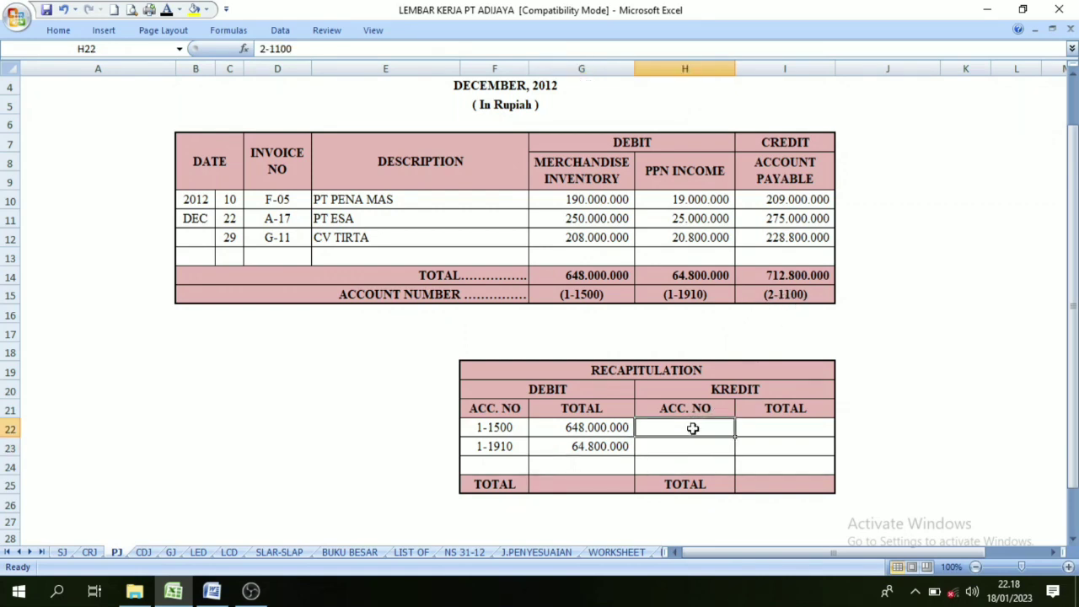
click(167, 10)
click(822, 433)
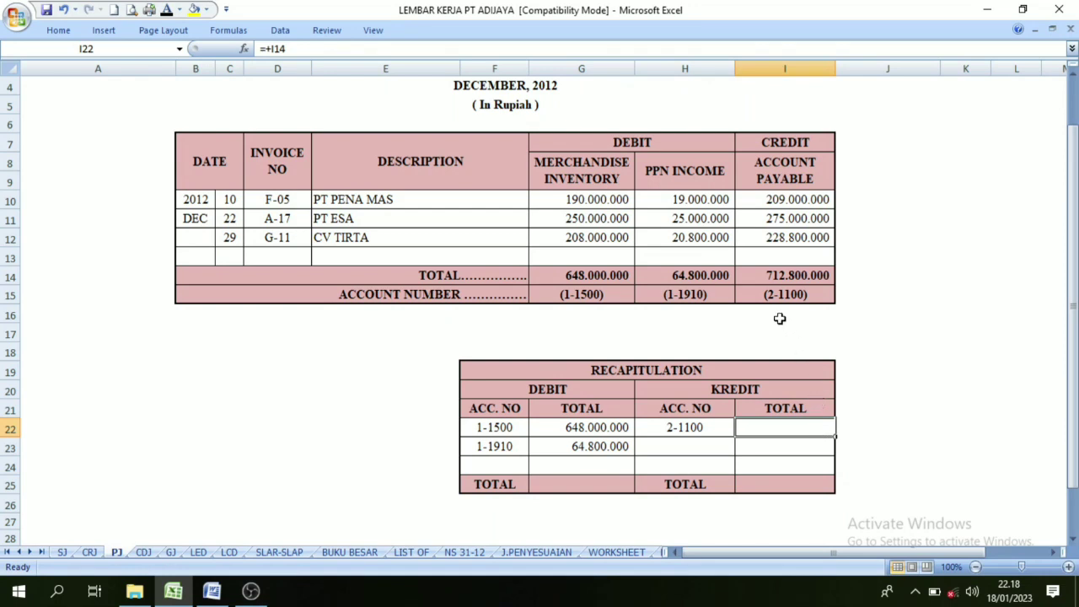
click(773, 278)
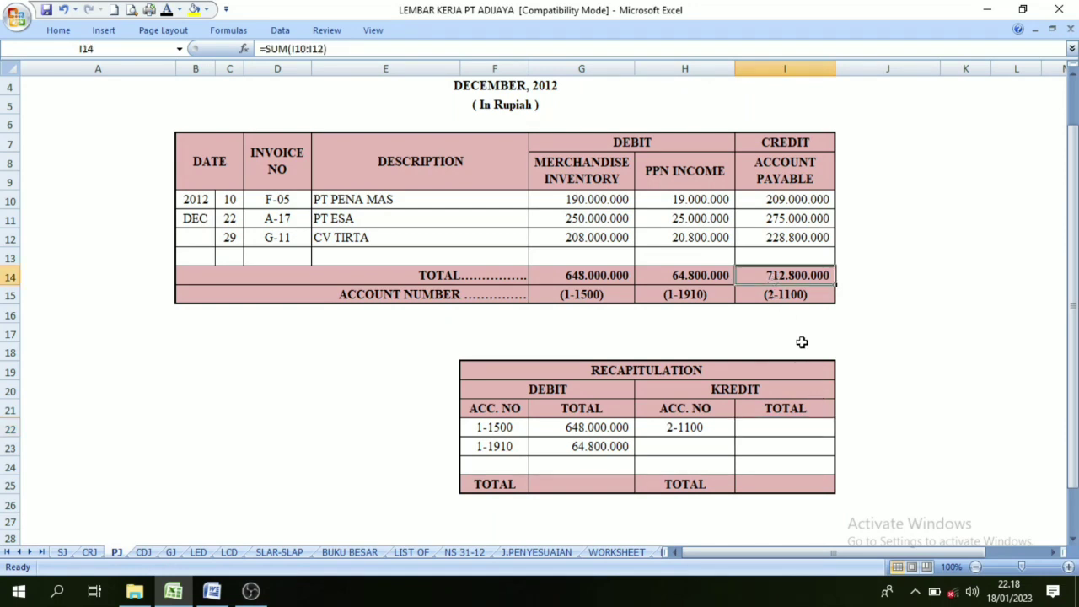
click(752, 429)
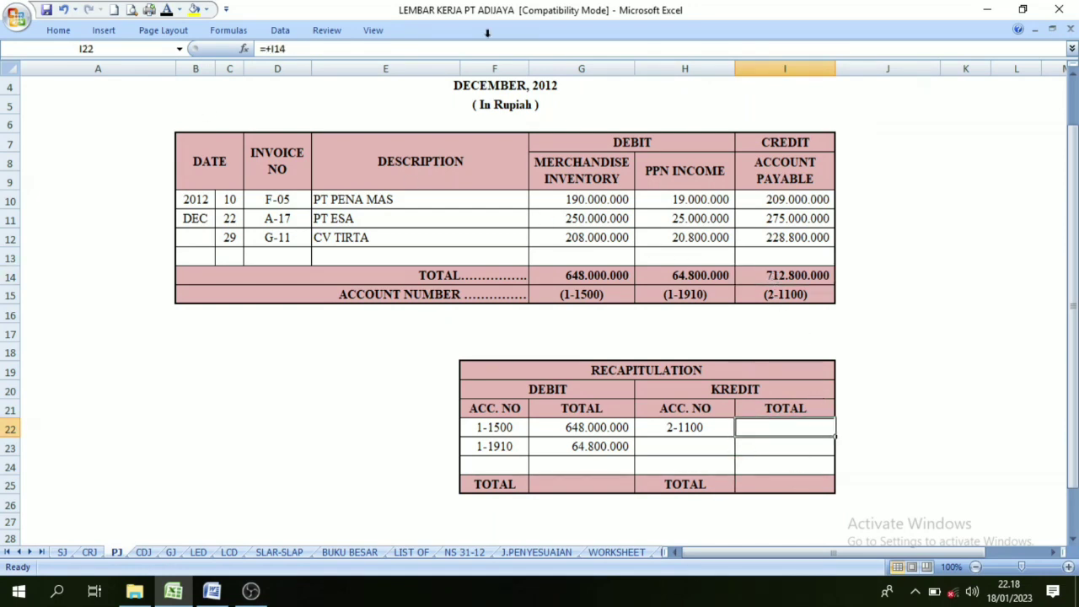
click(166, 10)
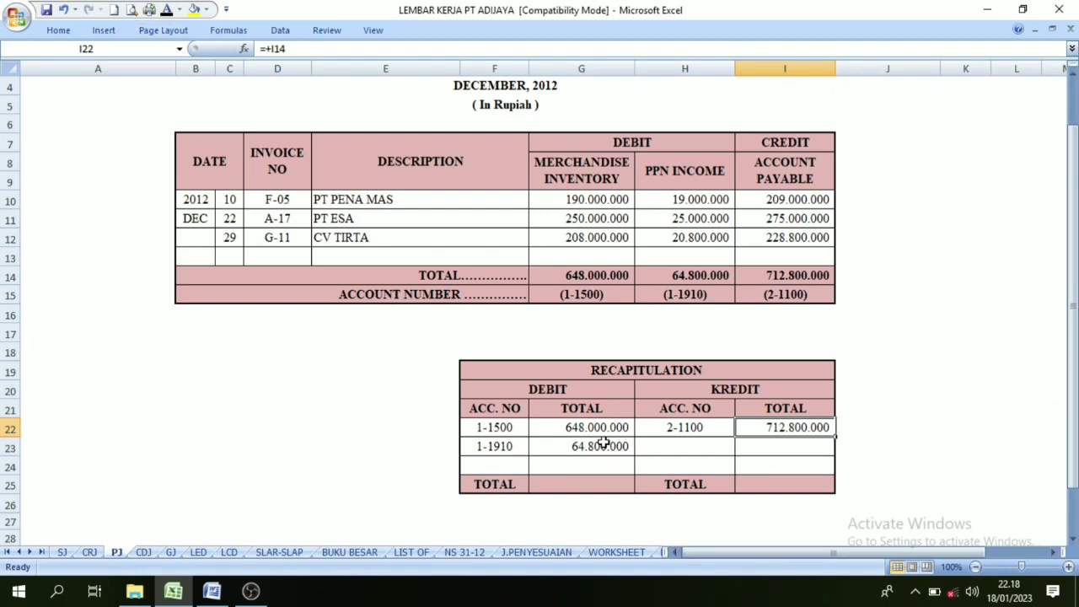
Set the font colour of the Purchase Journal recapitulation's debit total in G25 and credit total in I25 to black.
click(570, 485)
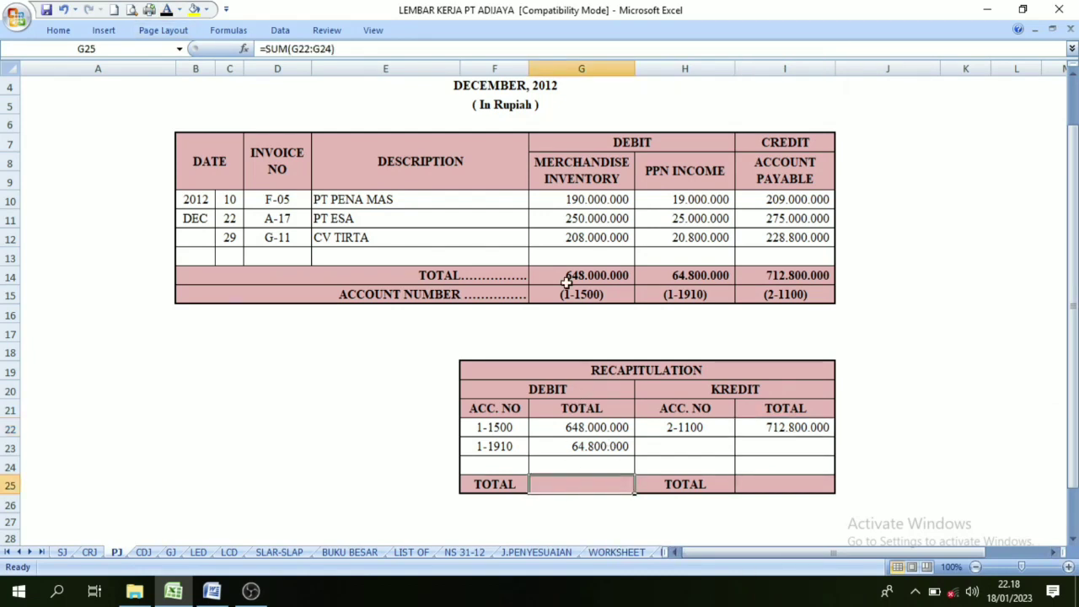
click(166, 10)
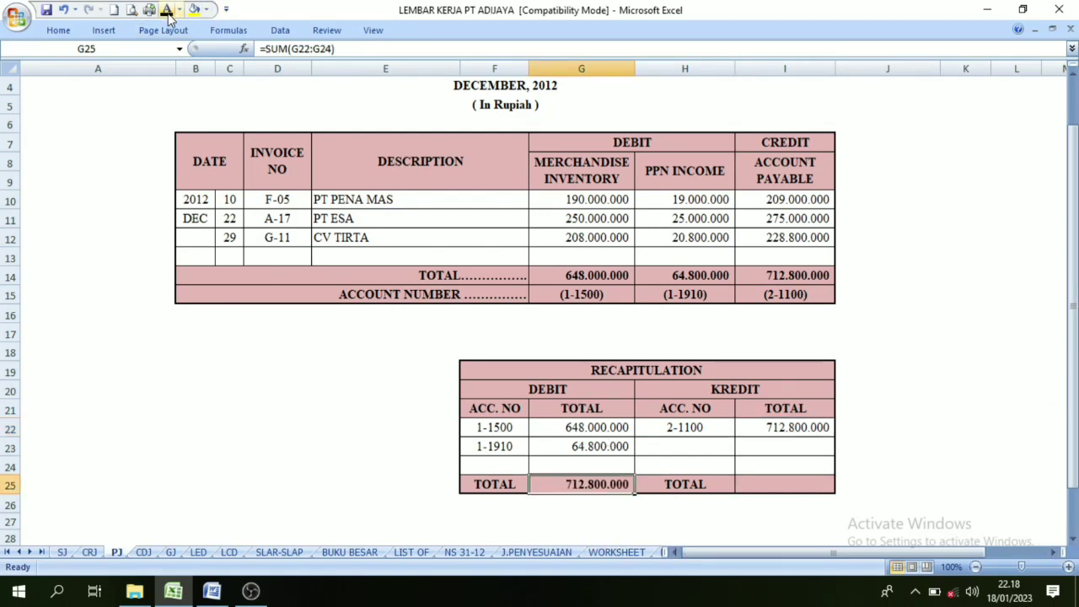
click(783, 486)
click(166, 10)
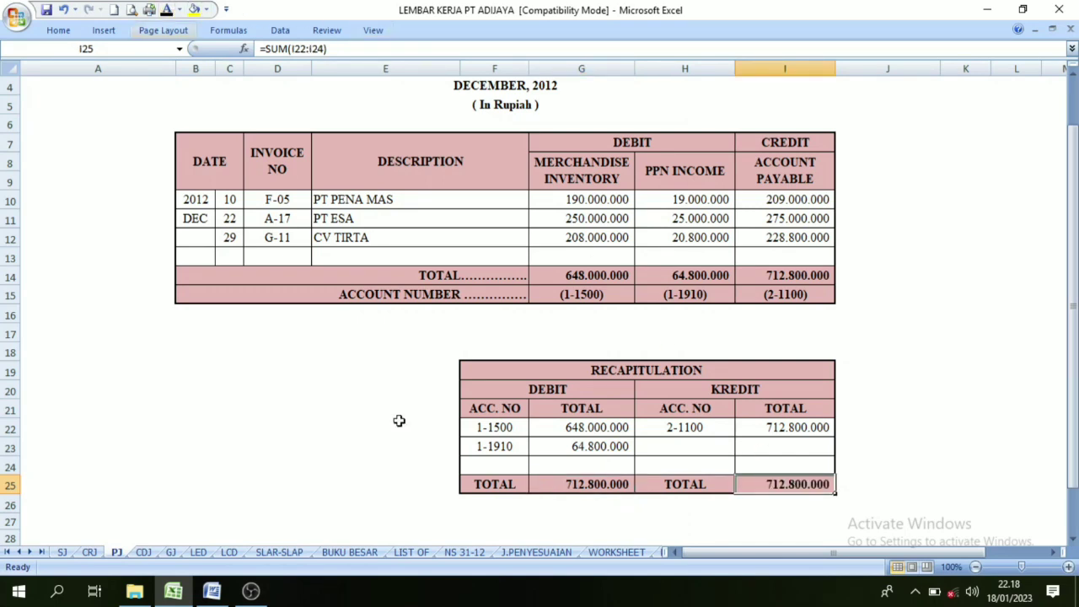
click(574, 489)
click(780, 485)
click(578, 484)
scroll(647, 434, up, 1)
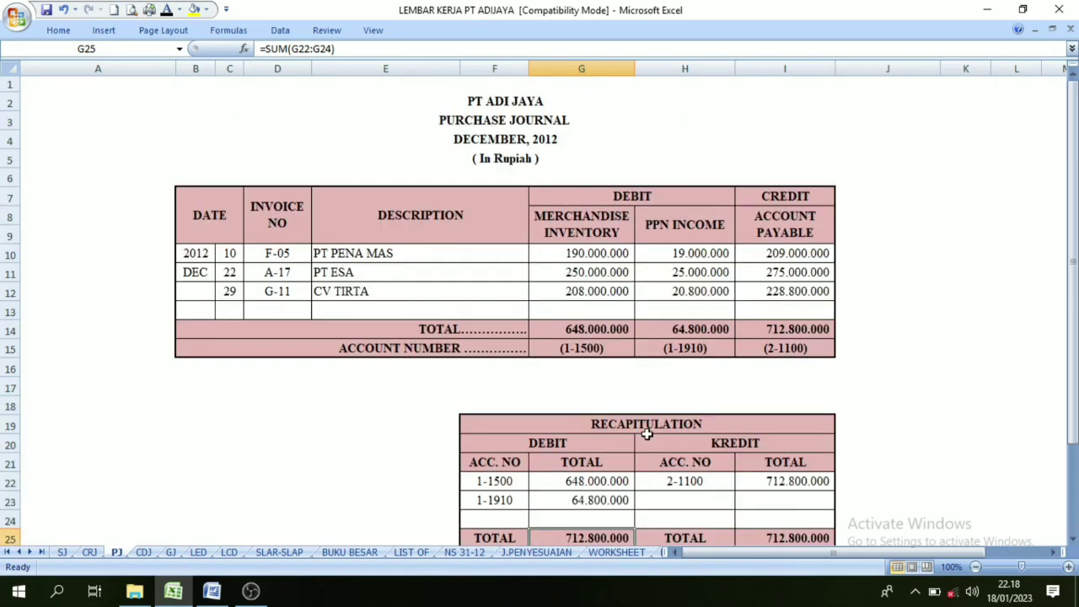
scroll(559, 257, down, 1)
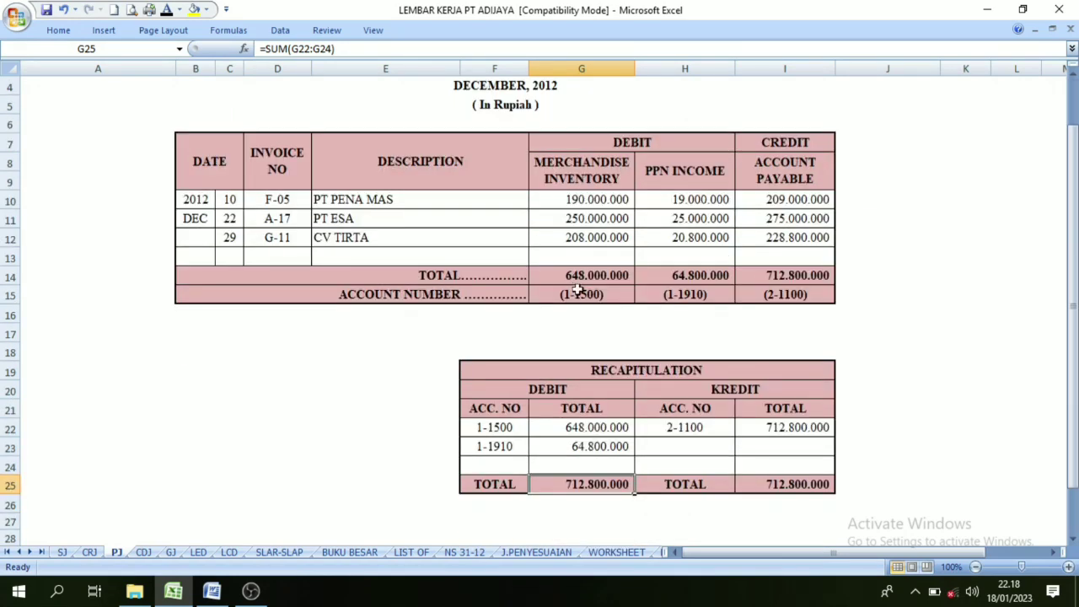
scroll(527, 276, up, 1)
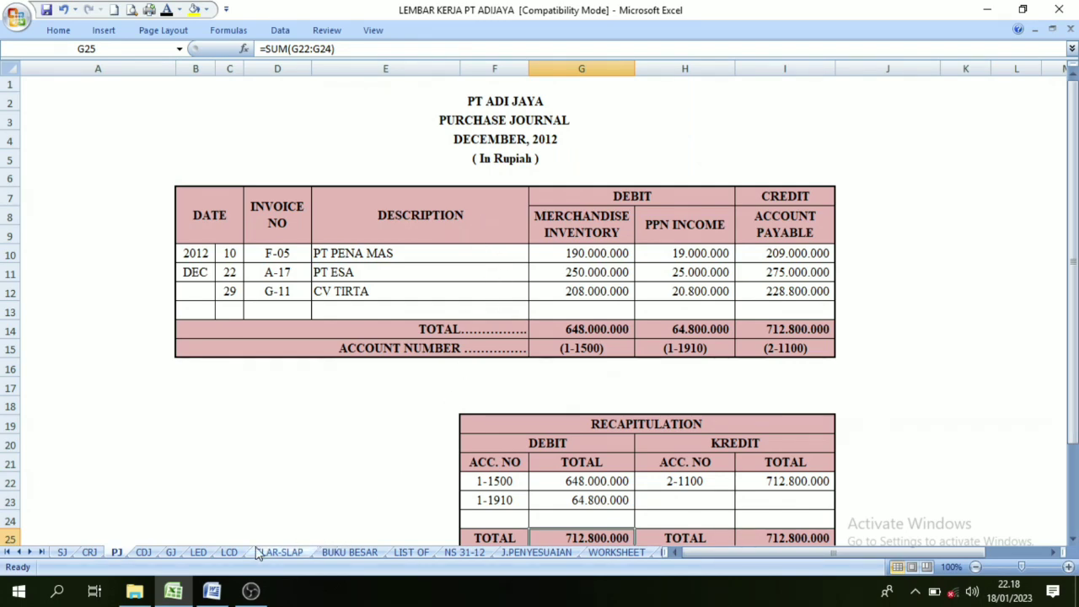
Open the CDJ sheet and look over the Cash Disbursement Journal and its recapitulation table.
click(143, 553)
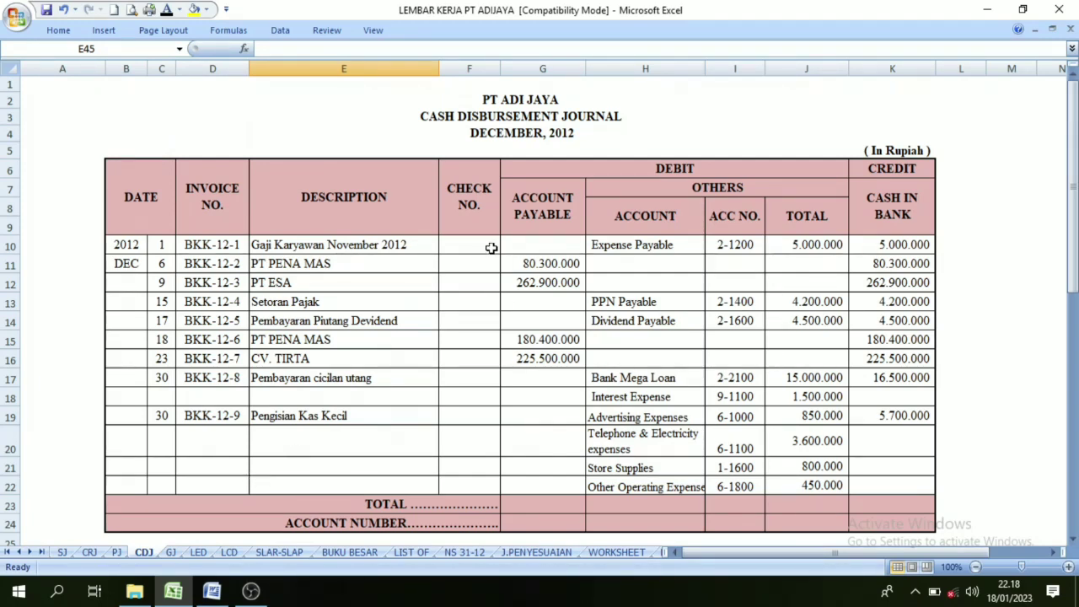
scroll(493, 263, down, 3)
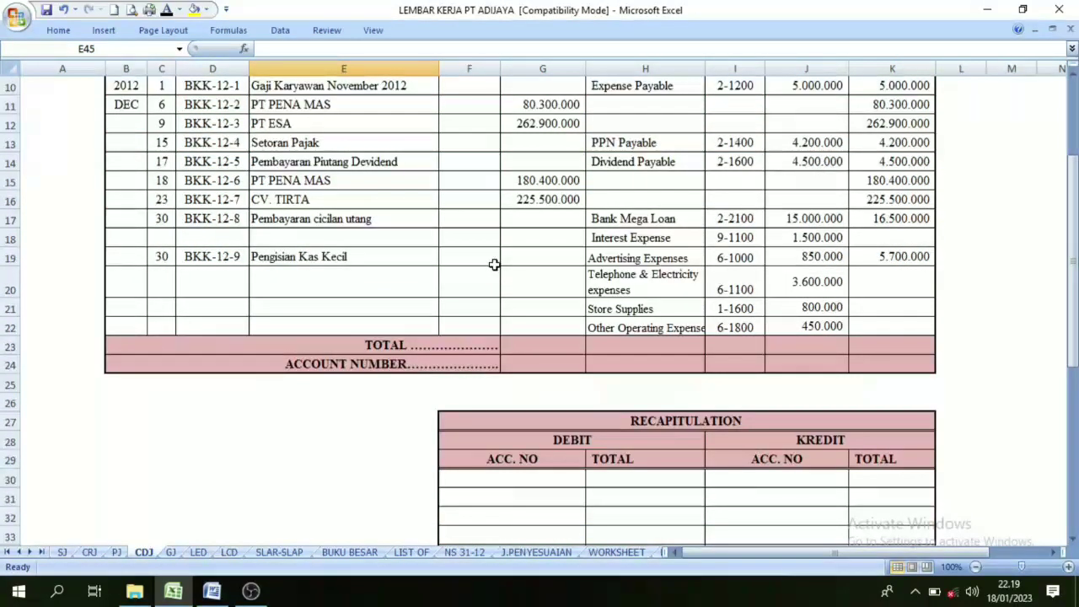
scroll(495, 265, down, 2)
scroll(502, 270, up, 2)
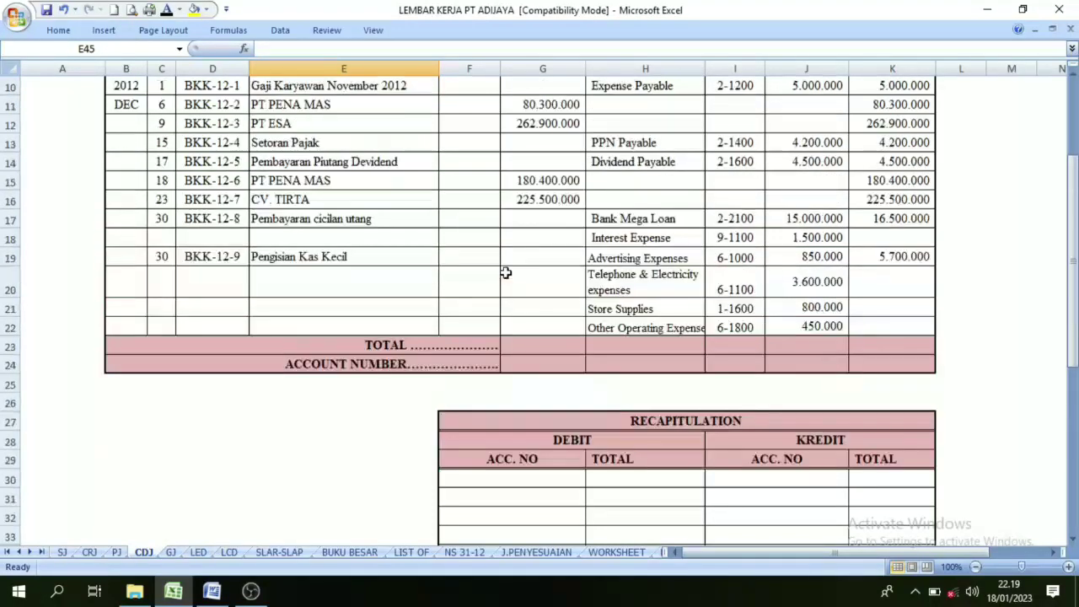
scroll(505, 272, up, 3)
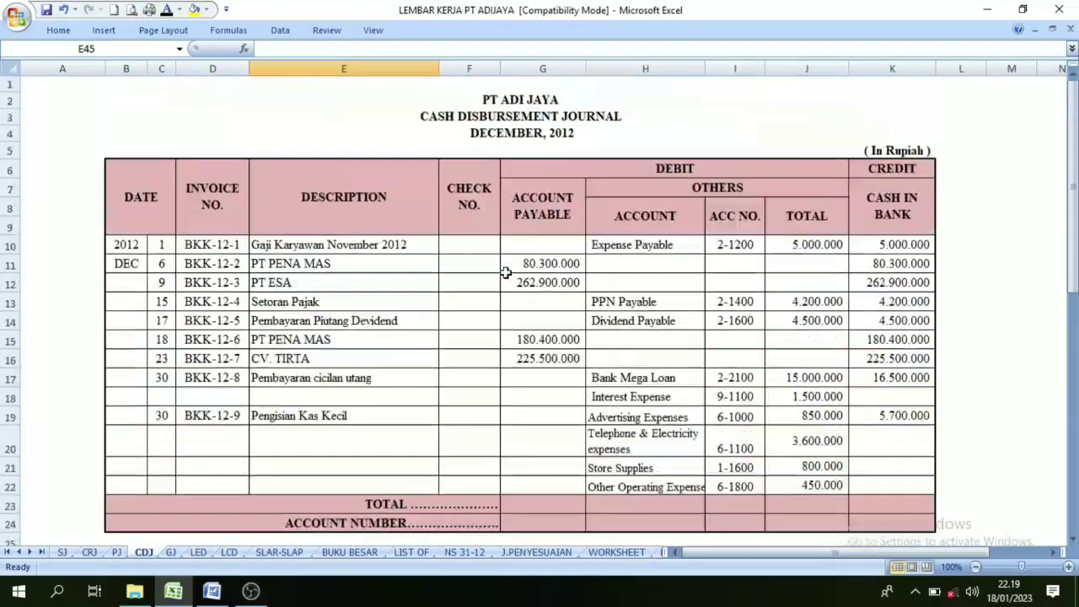
Set the font colour of the Account Payable column's total in G23 and account number in G24 to black.
click(622, 172)
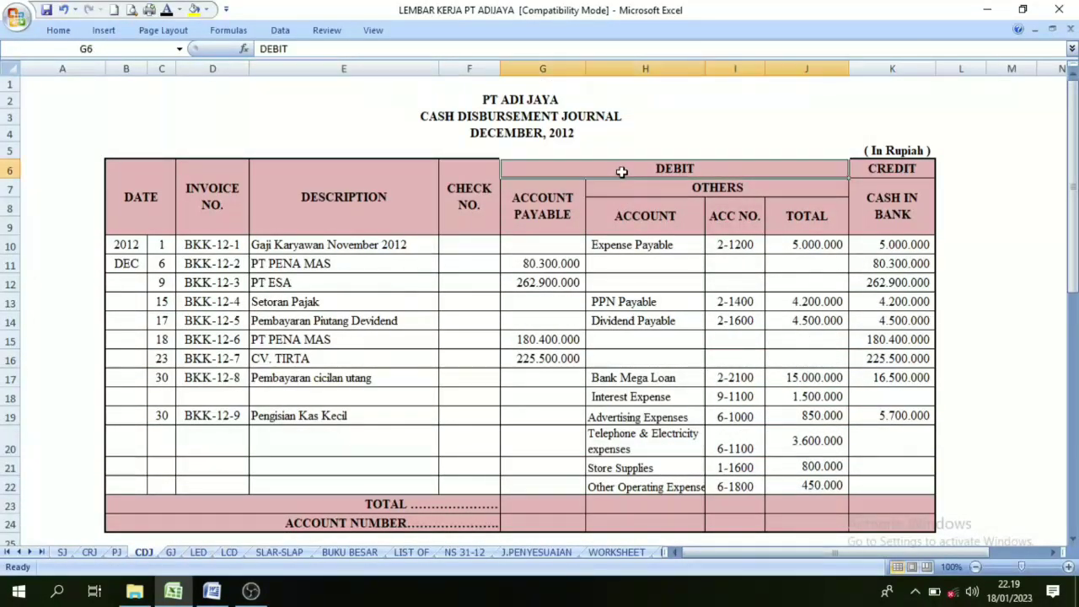
click(542, 221)
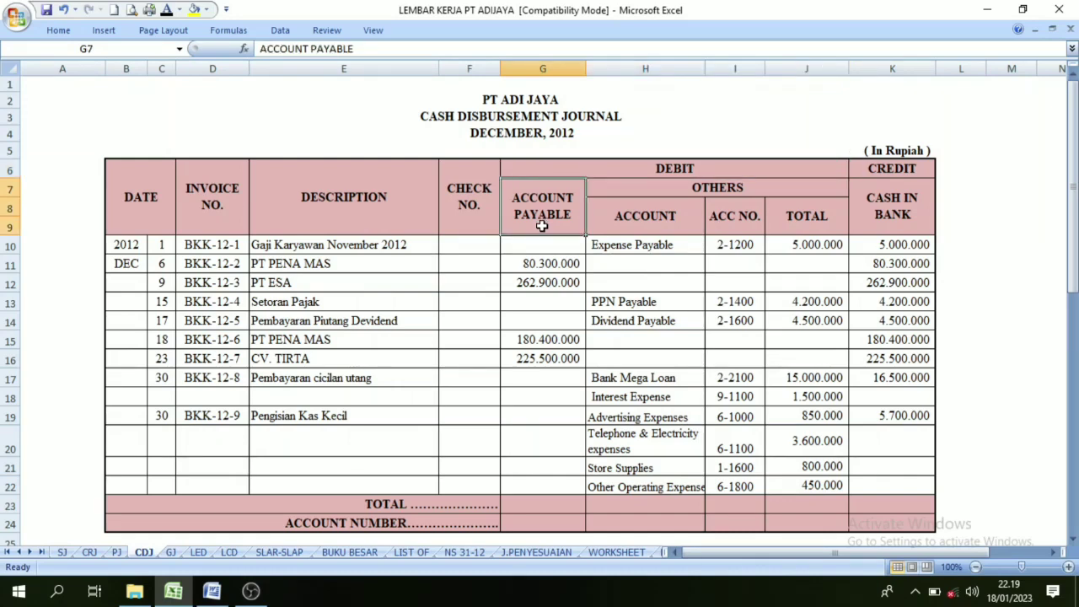
click(533, 504)
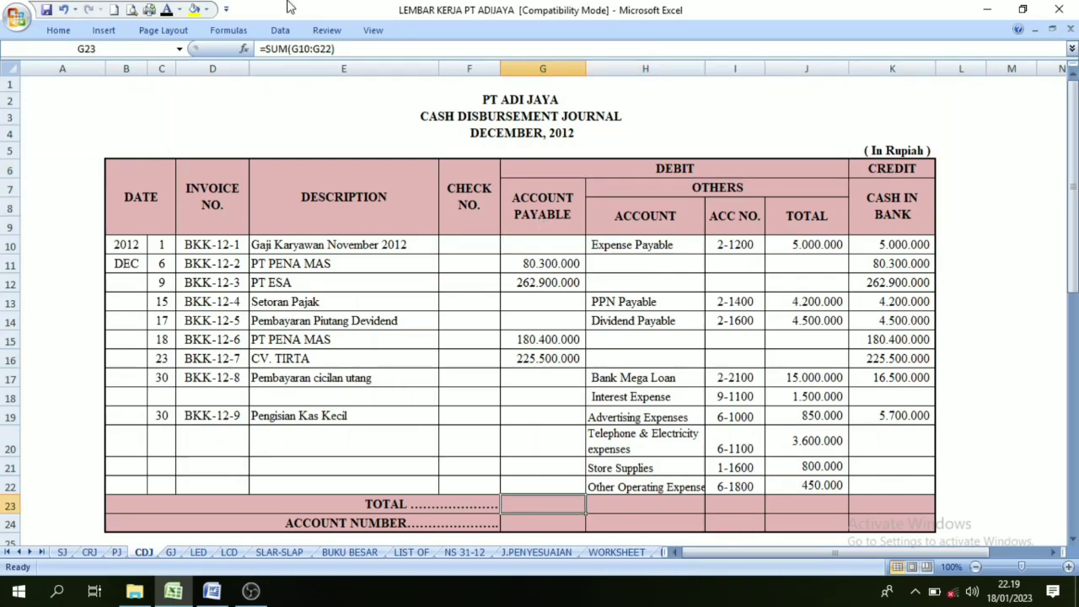
click(167, 10)
click(567, 525)
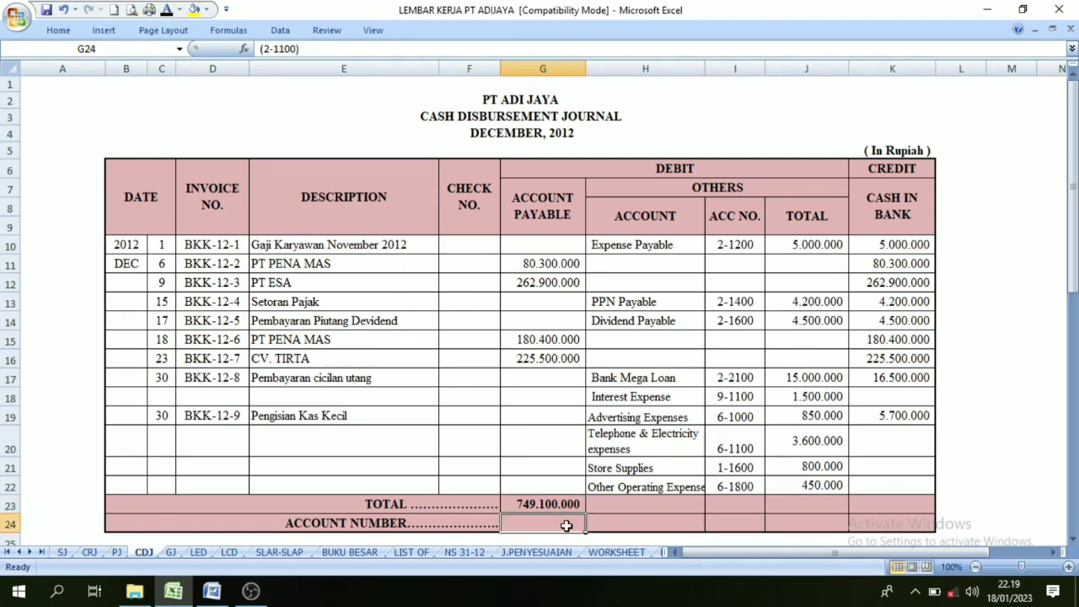
click(167, 10)
Review the accounts under the debit side's Others heading and their account numbers in I10:I22.
click(679, 169)
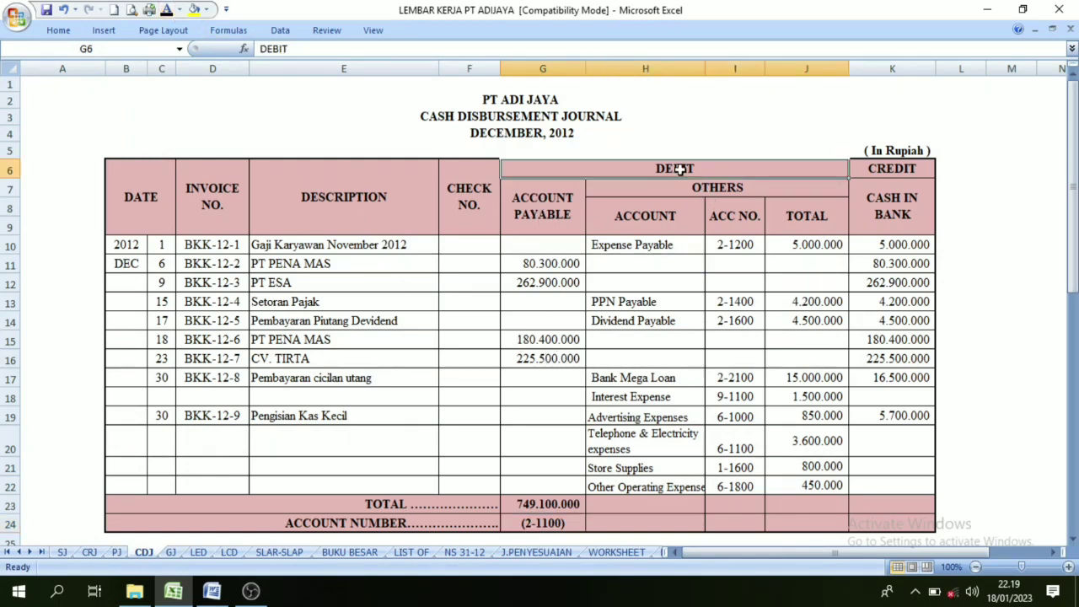
click(683, 195)
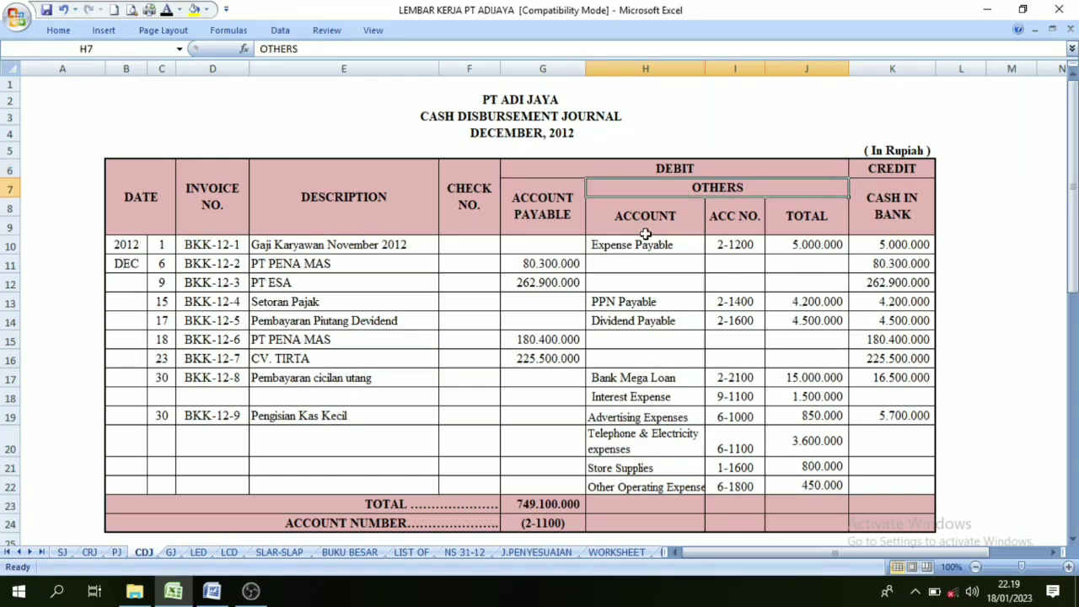
scroll(644, 234, down, 1)
click(643, 199)
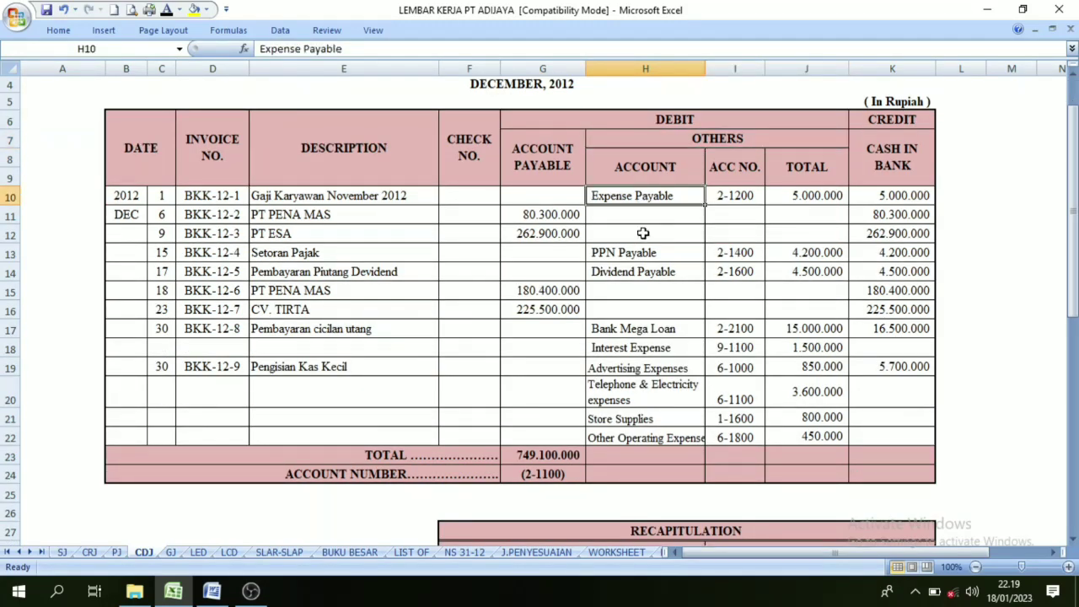
click(621, 252)
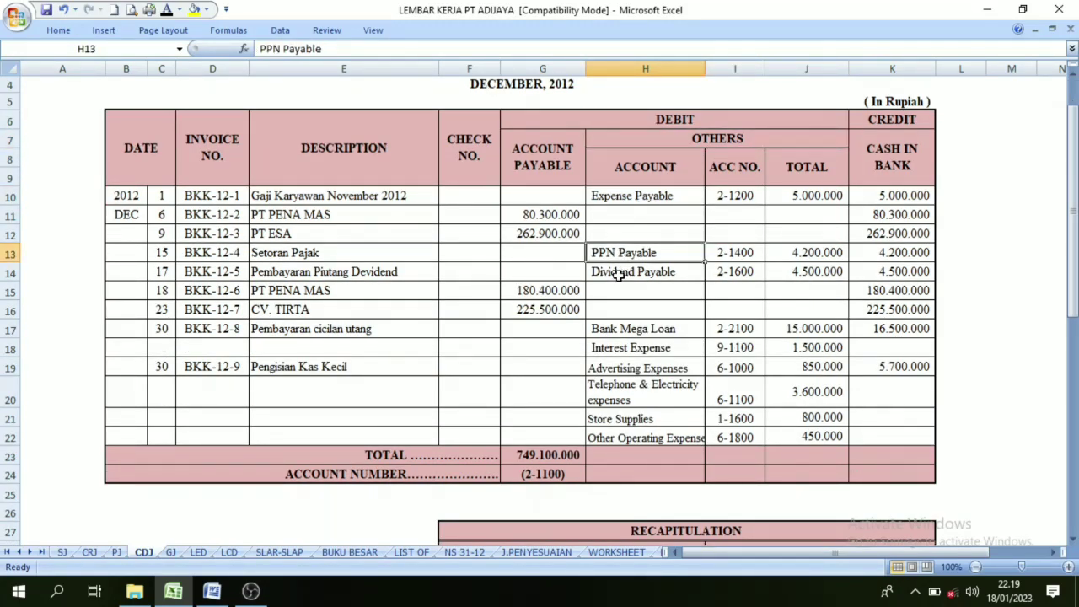
click(620, 276)
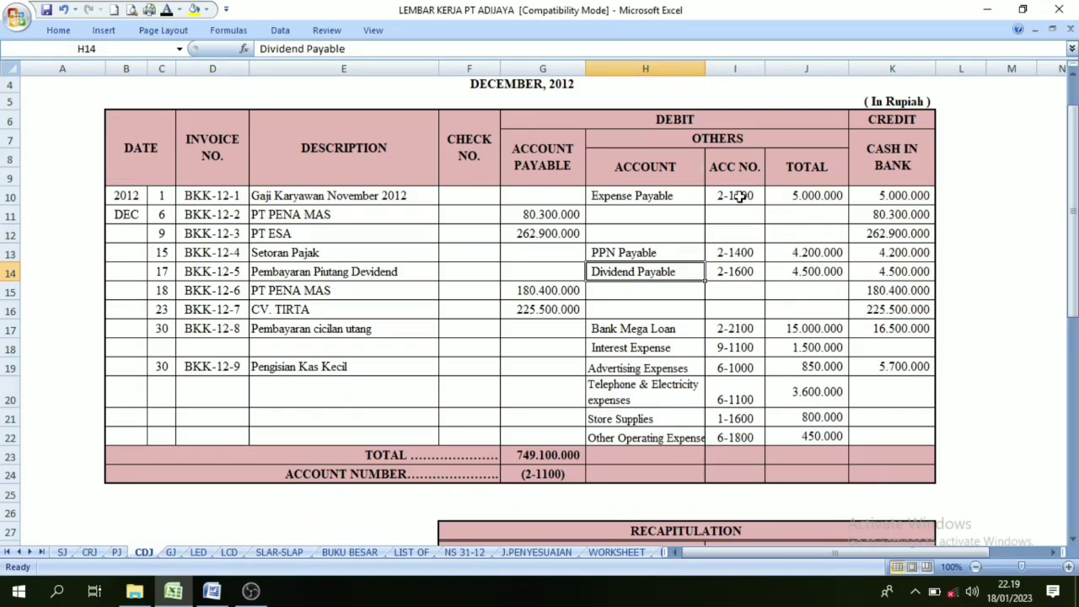
drag(738, 196, 733, 439)
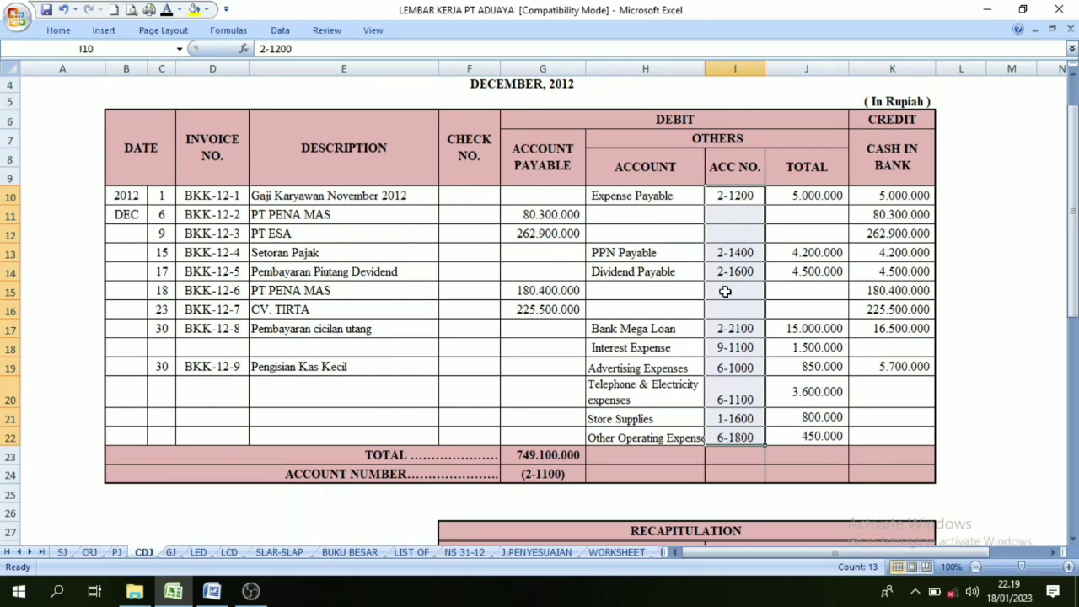
click(635, 211)
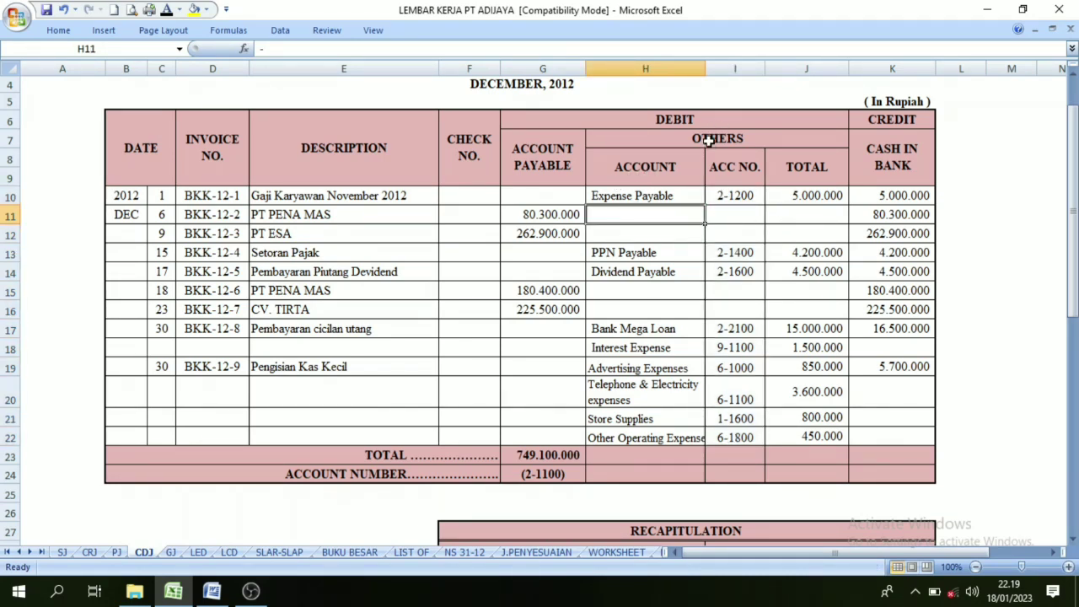
Set the font colour of the Others total in J23 and the Cash in Bank total and account number in K23:K24 to black.
click(808, 461)
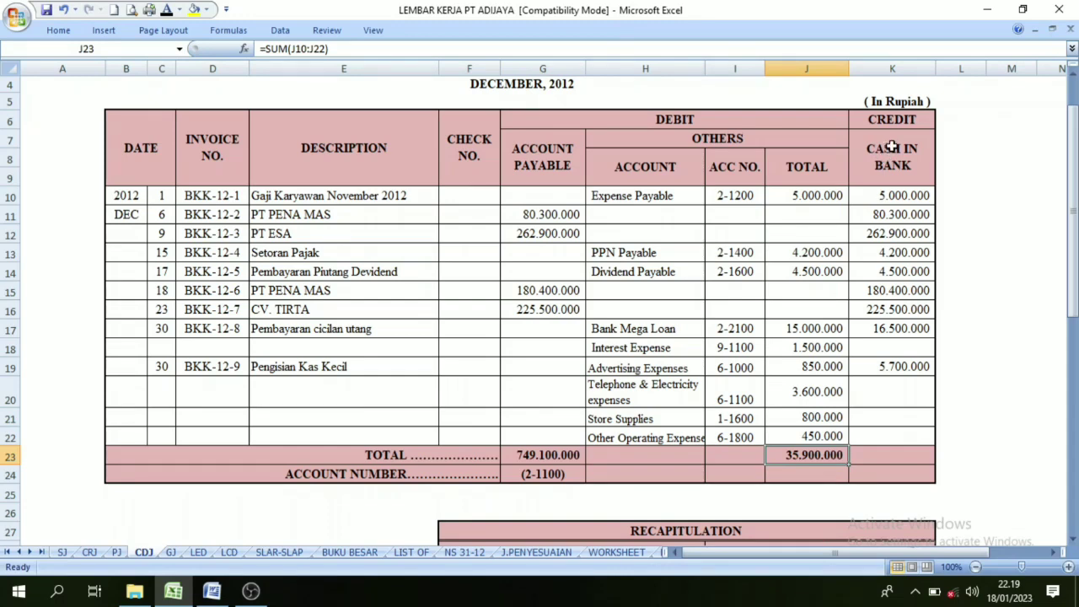
click(882, 455)
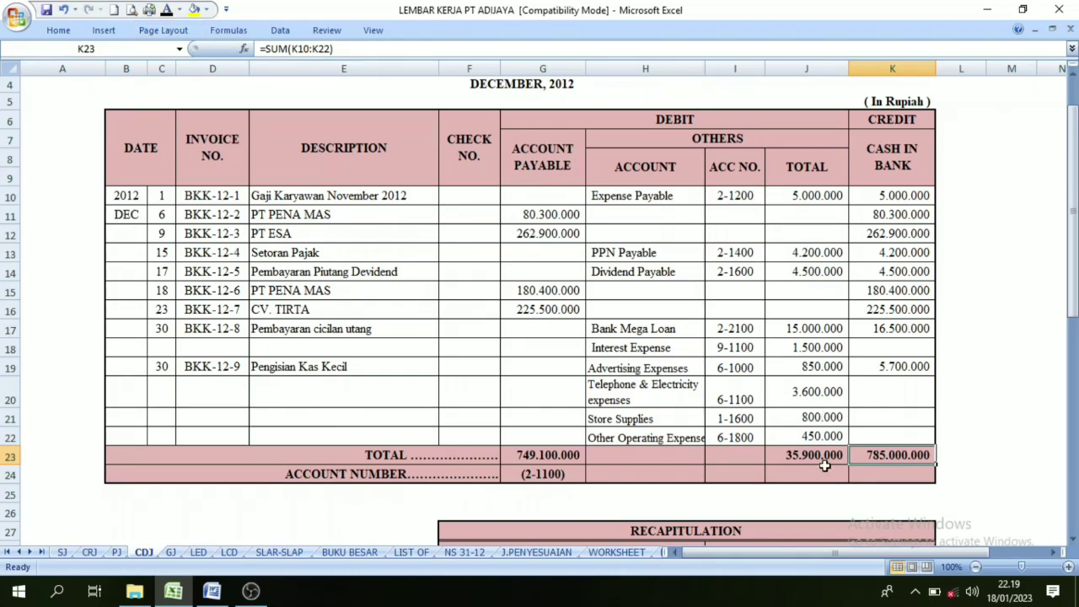
click(887, 469)
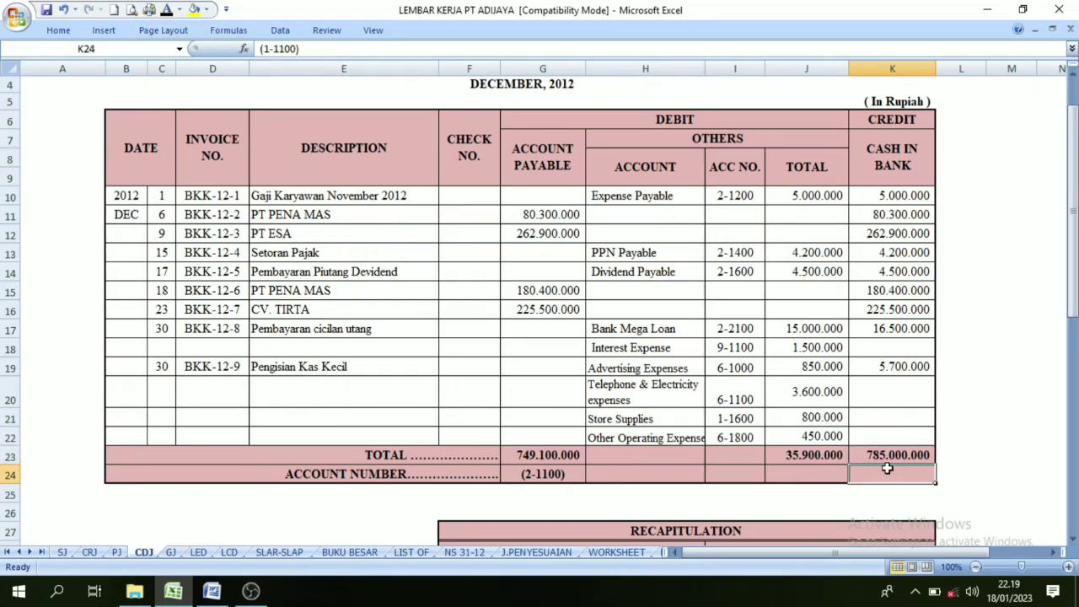
click(167, 11)
Compare the journal's debit and credit entries in G10:K21 with the debit and credit sides of the recapitulation table.
scroll(608, 430, down, 2)
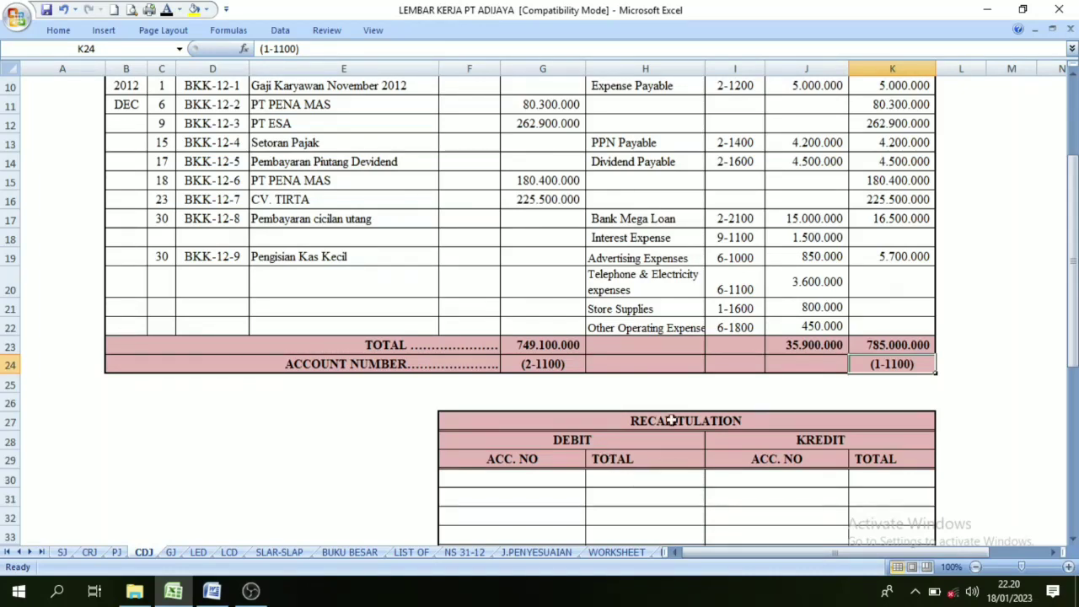
scroll(646, 294, up, 3)
drag(537, 253, 844, 470)
scroll(843, 469, down, 3)
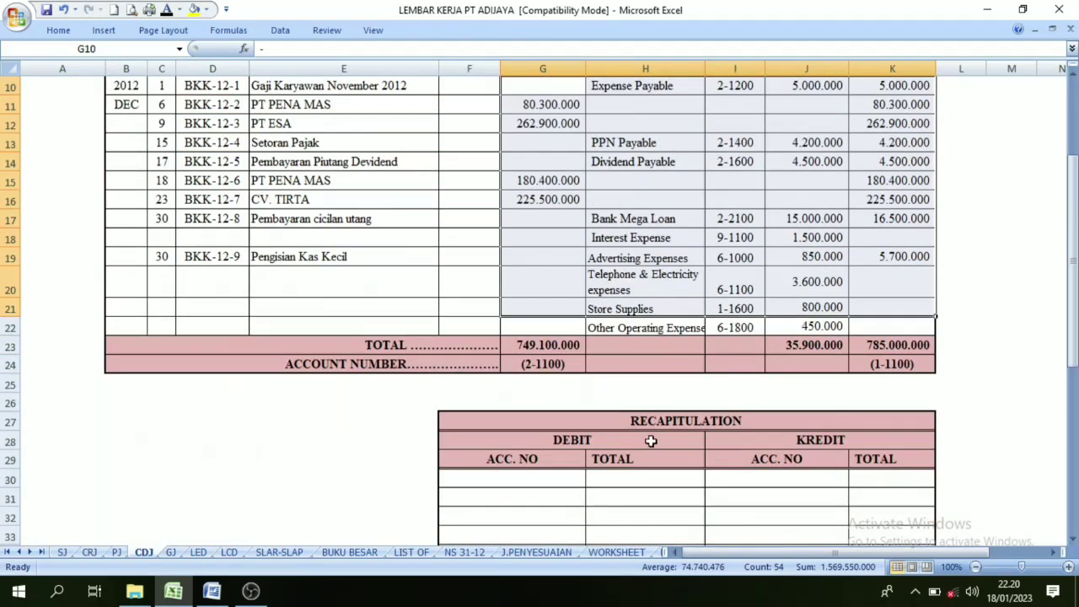
click(538, 473)
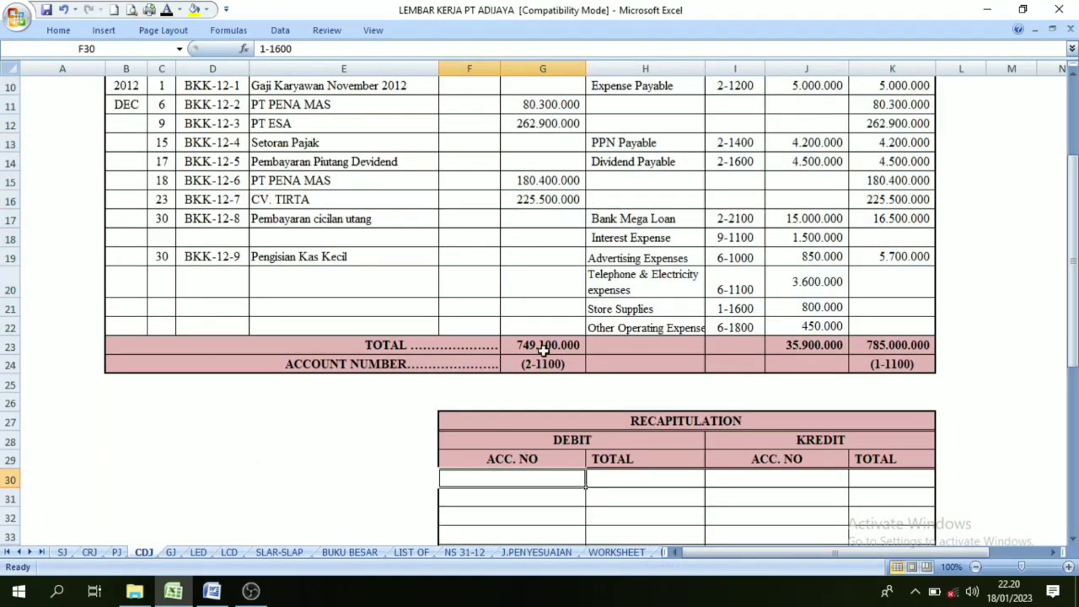
scroll(541, 252, up, 3)
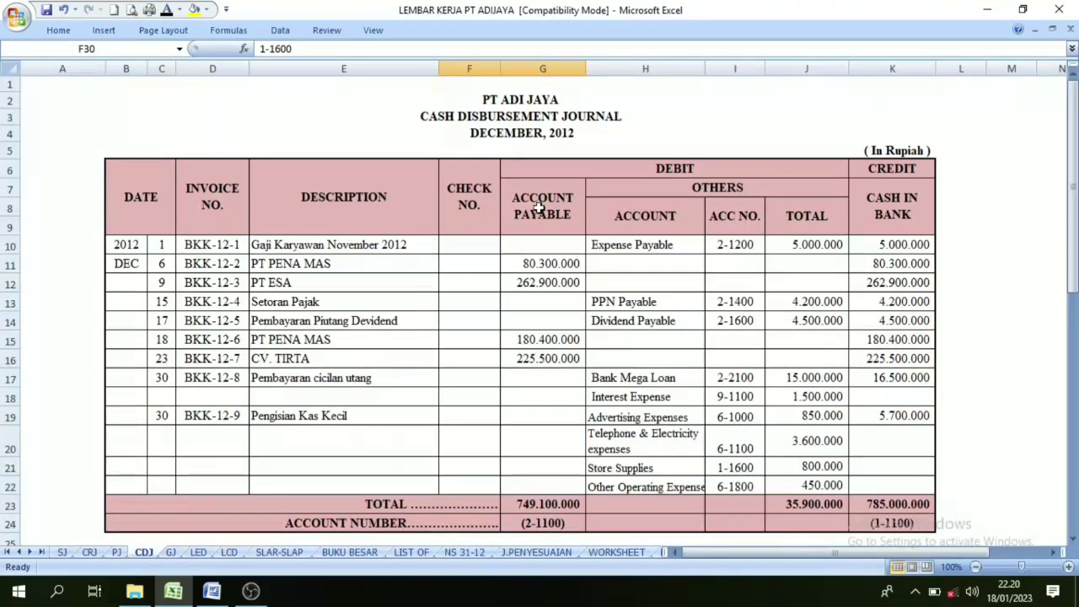
scroll(536, 218, down, 1)
scroll(536, 218, up, 1)
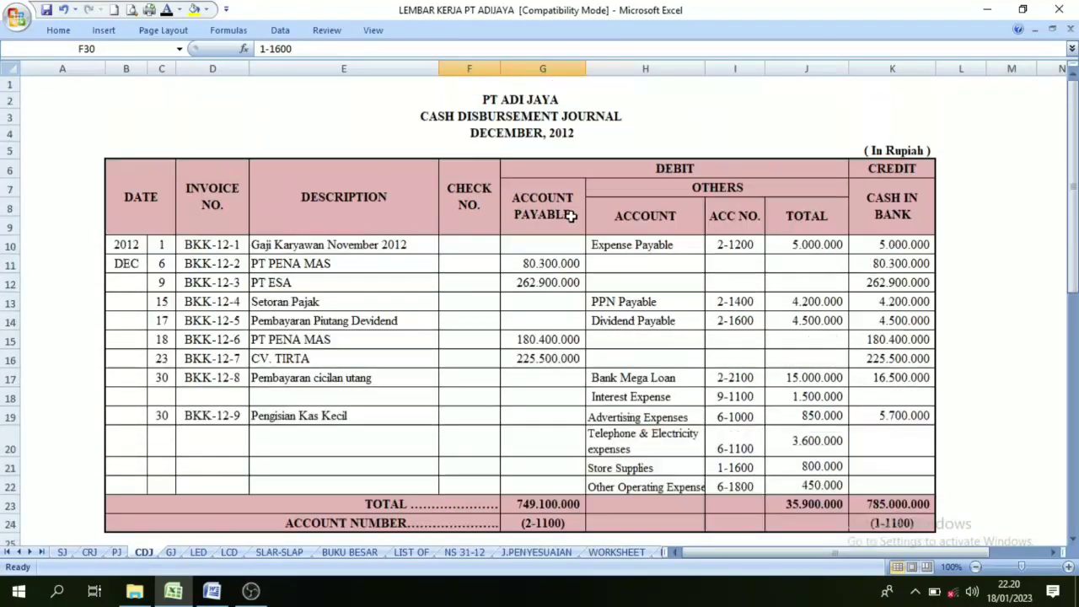
Examine the debit side's account numbers, Account Payable in G24 and the Others accounts in I18:I22, for the recapitulation.
click(618, 169)
scroll(570, 309, down, 1)
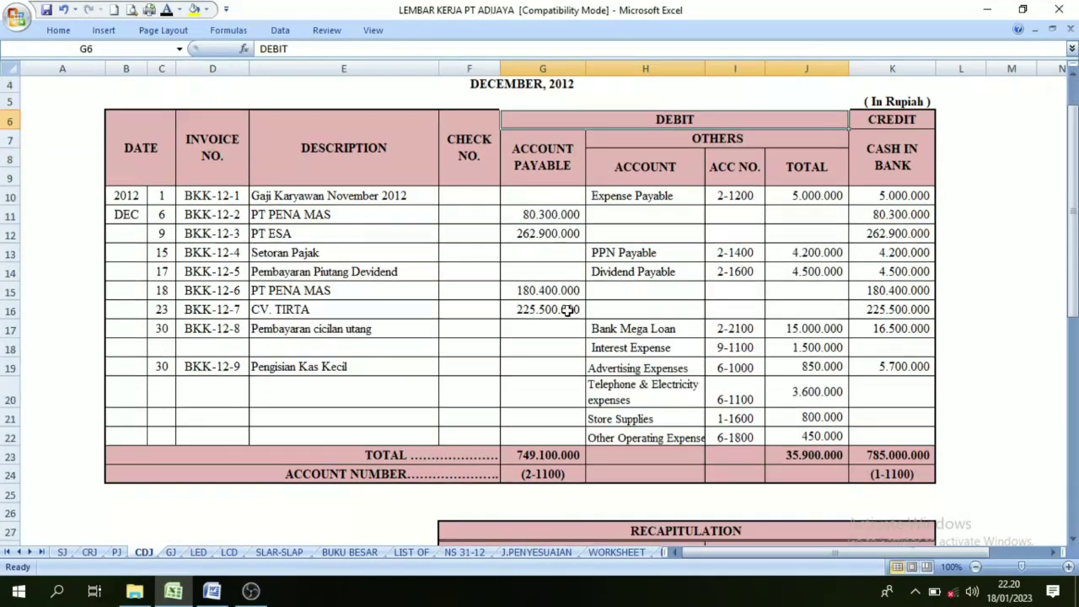
click(543, 470)
click(733, 437)
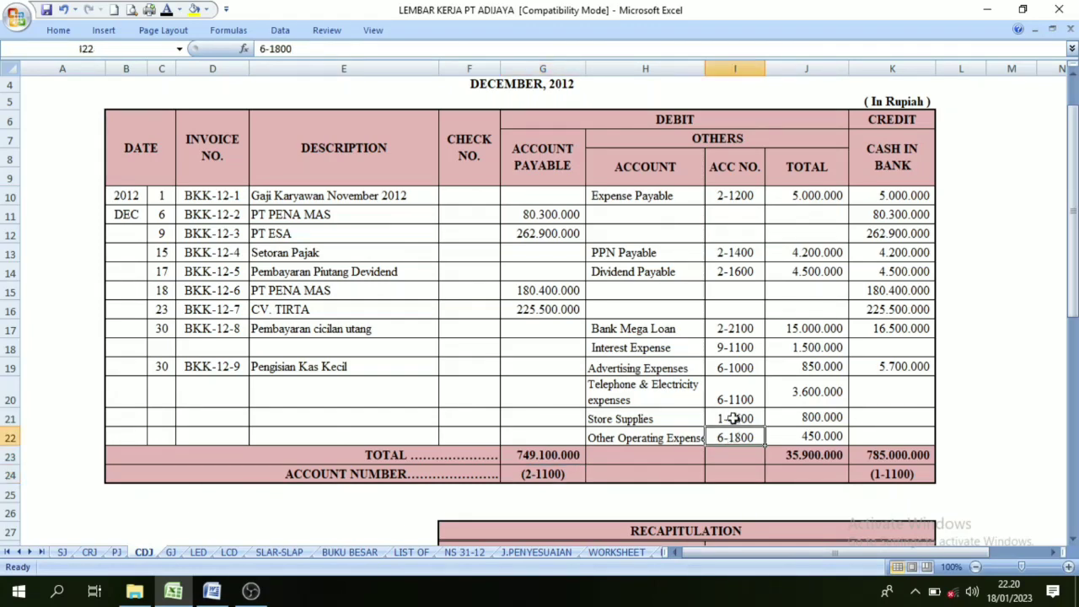
click(734, 417)
click(732, 398)
click(732, 368)
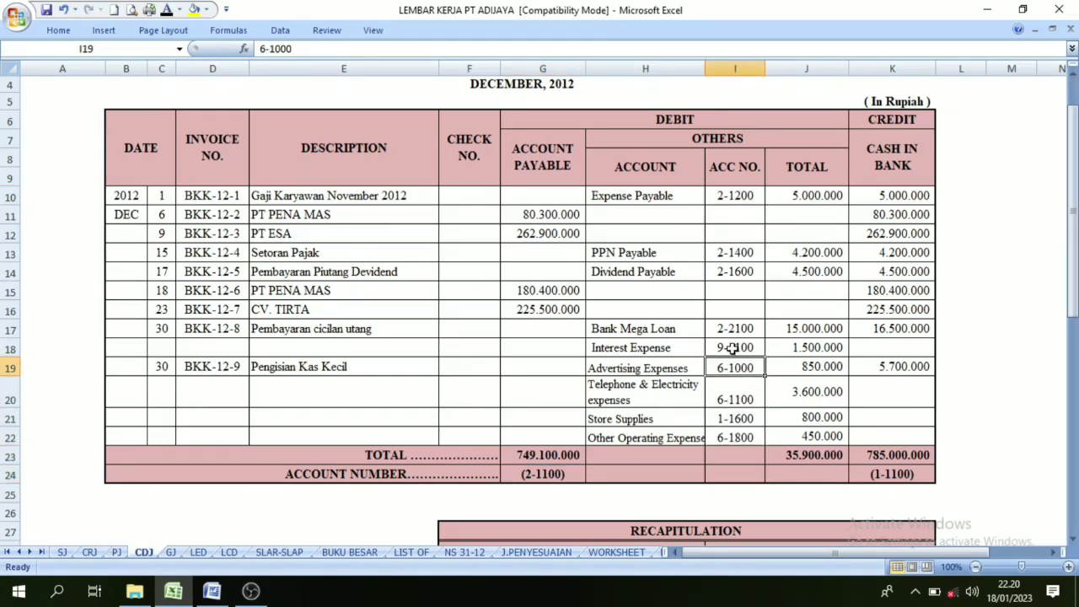
click(732, 347)
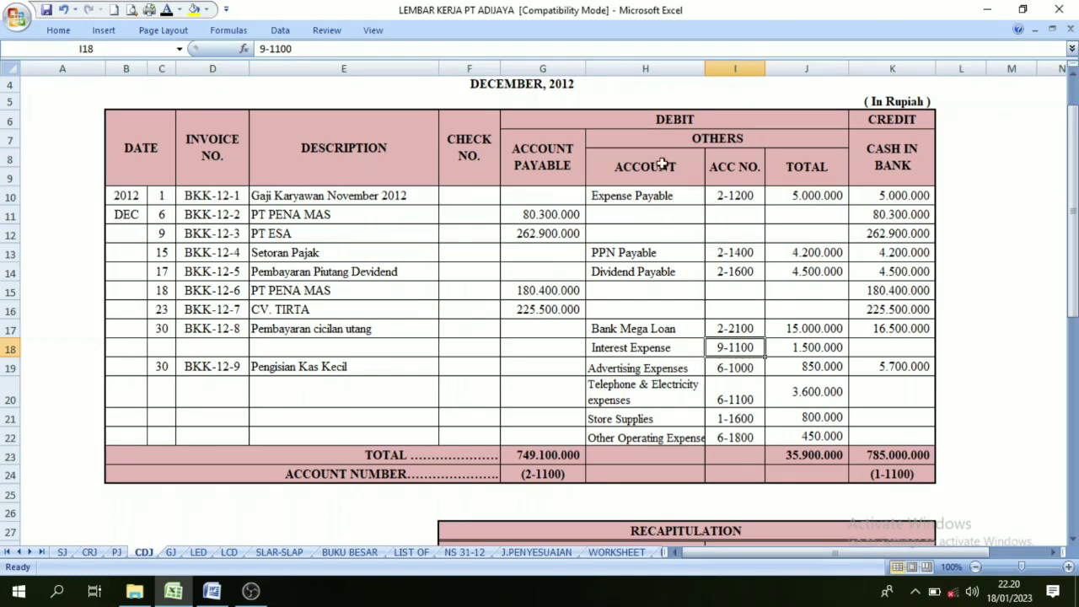
click(651, 116)
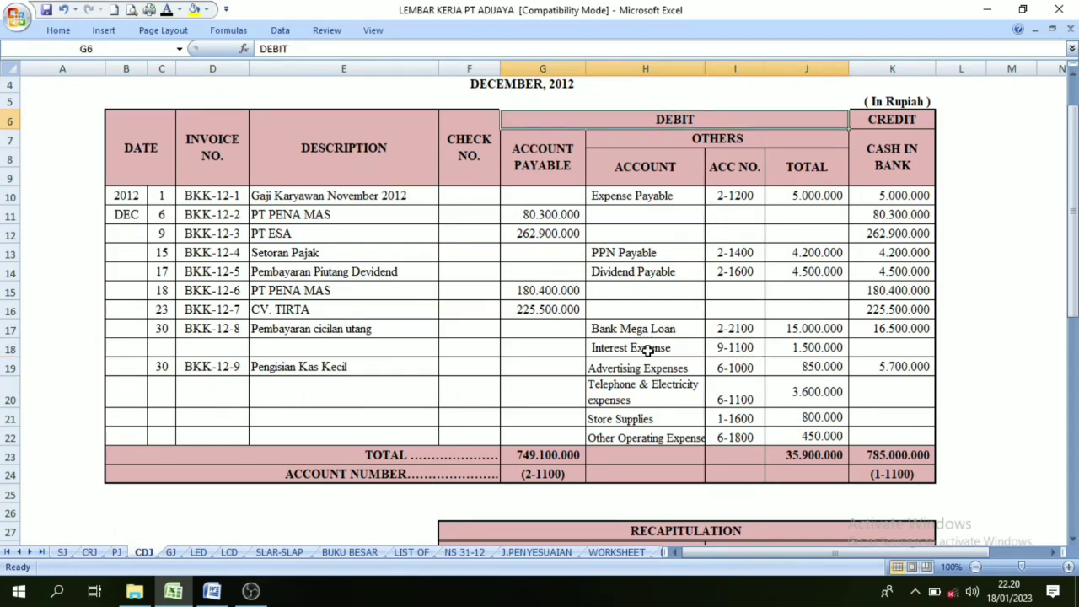
scroll(648, 358, down, 1)
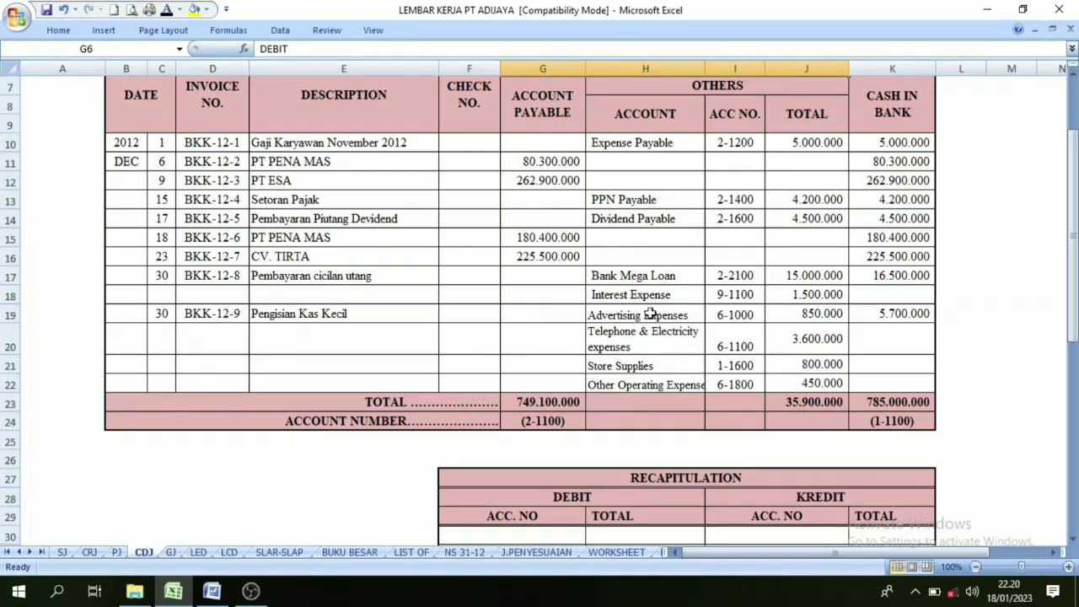
Set the font colour of the recapitulation's debit account numbers in F30:F40 to black.
scroll(584, 338, down, 2)
drag(500, 430, 515, 406)
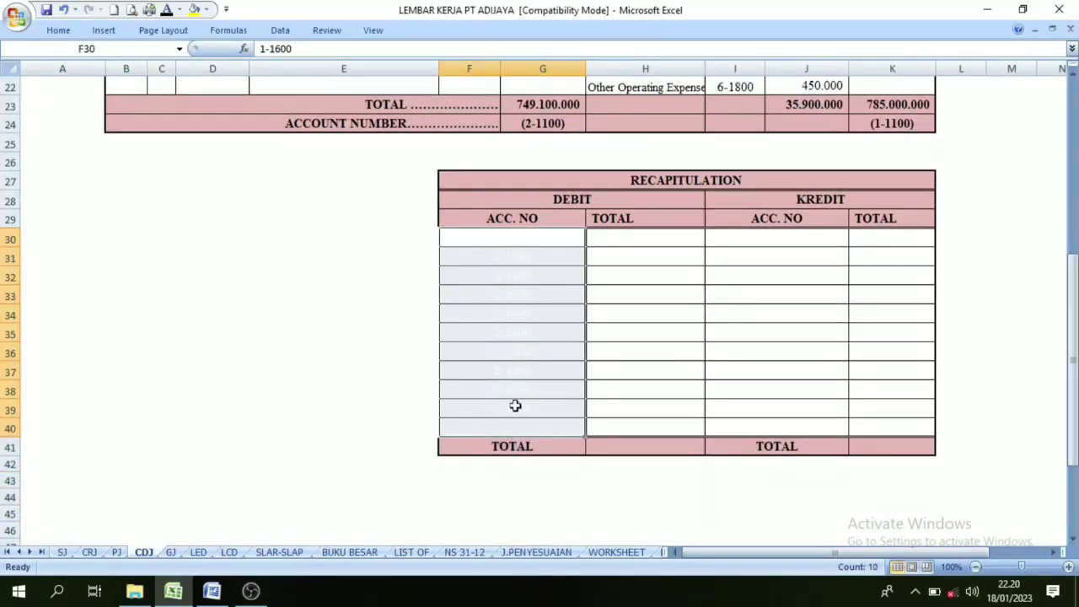
click(166, 11)
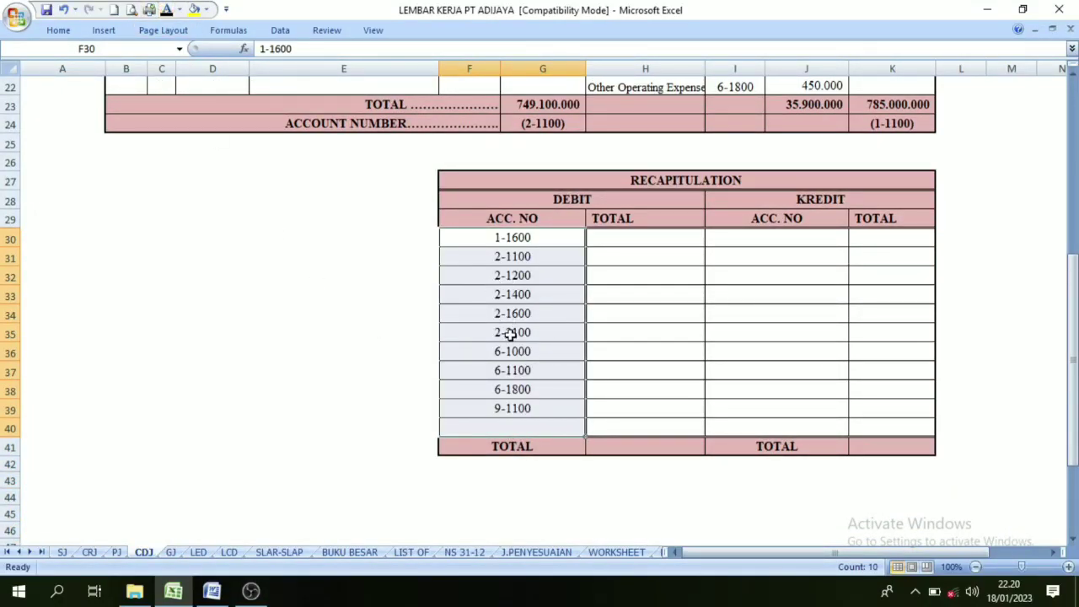
scroll(498, 329, up, 7)
scroll(646, 347, down, 5)
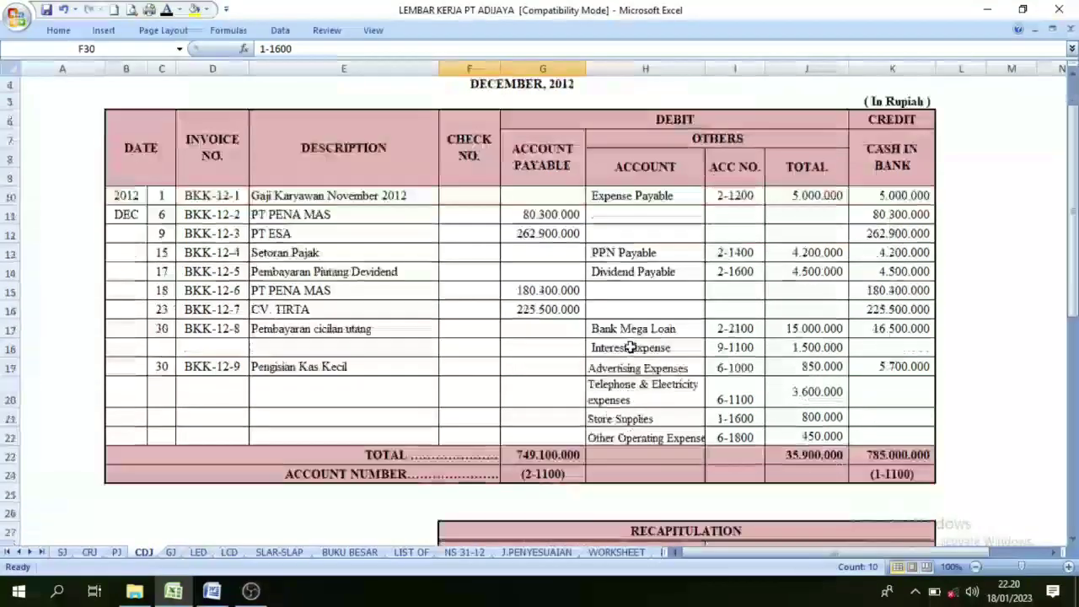
scroll(510, 432, down, 1)
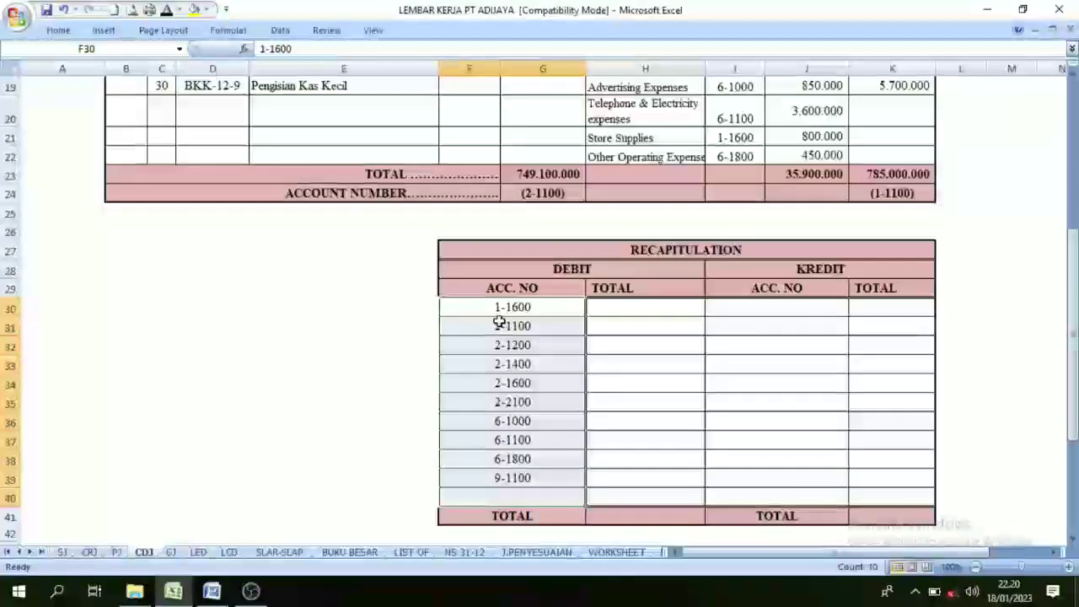
Match recapitulation account 1-1600 to Store Supplies in row 21 and set the font colour of its debit total in H30 to black.
click(501, 326)
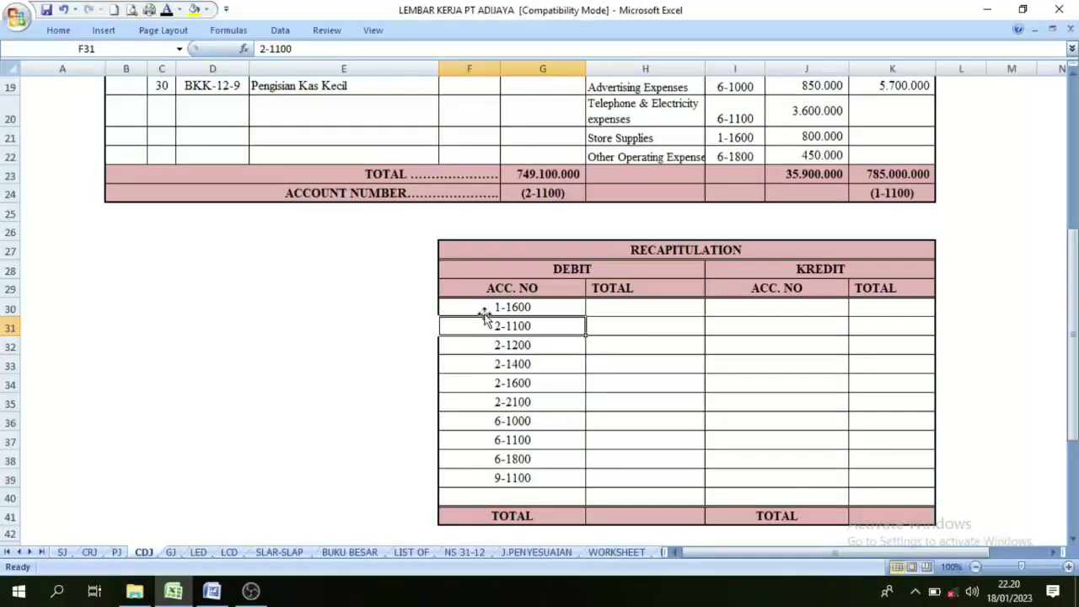
click(641, 400)
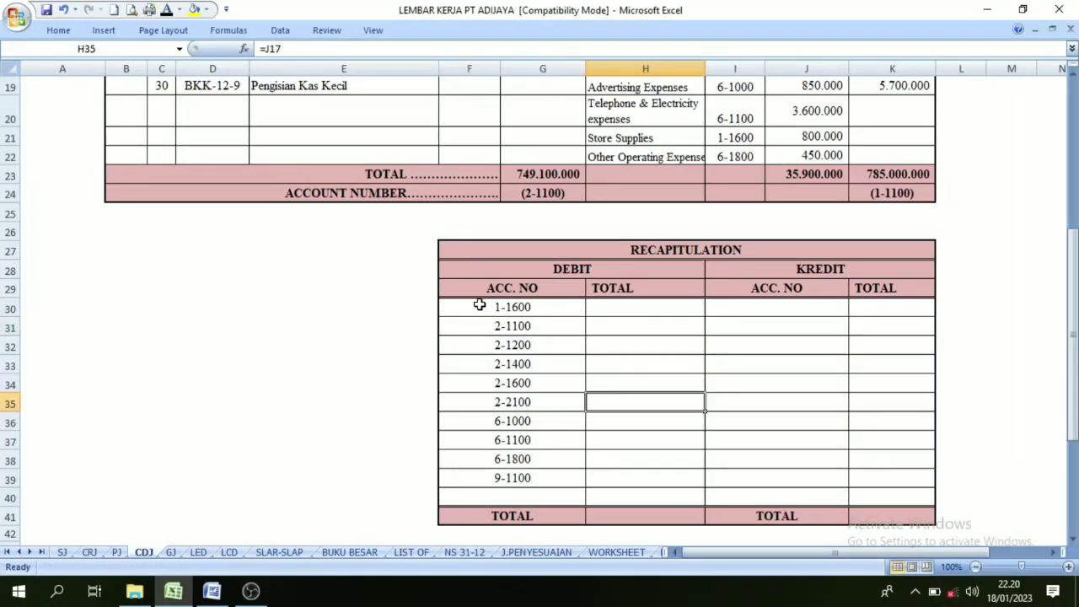
click(485, 308)
scroll(707, 304, up, 2)
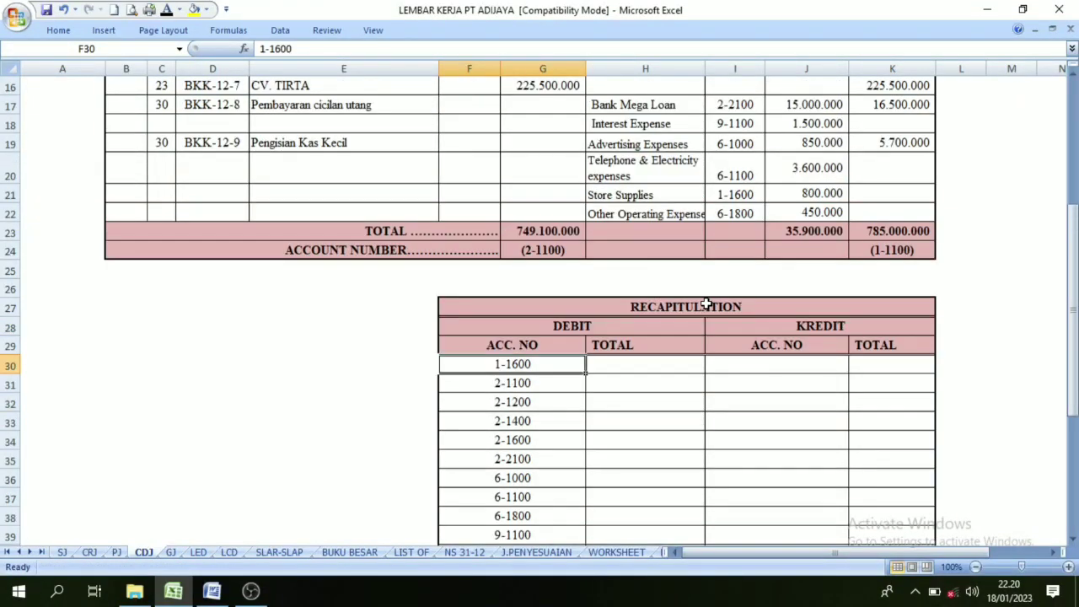
click(740, 250)
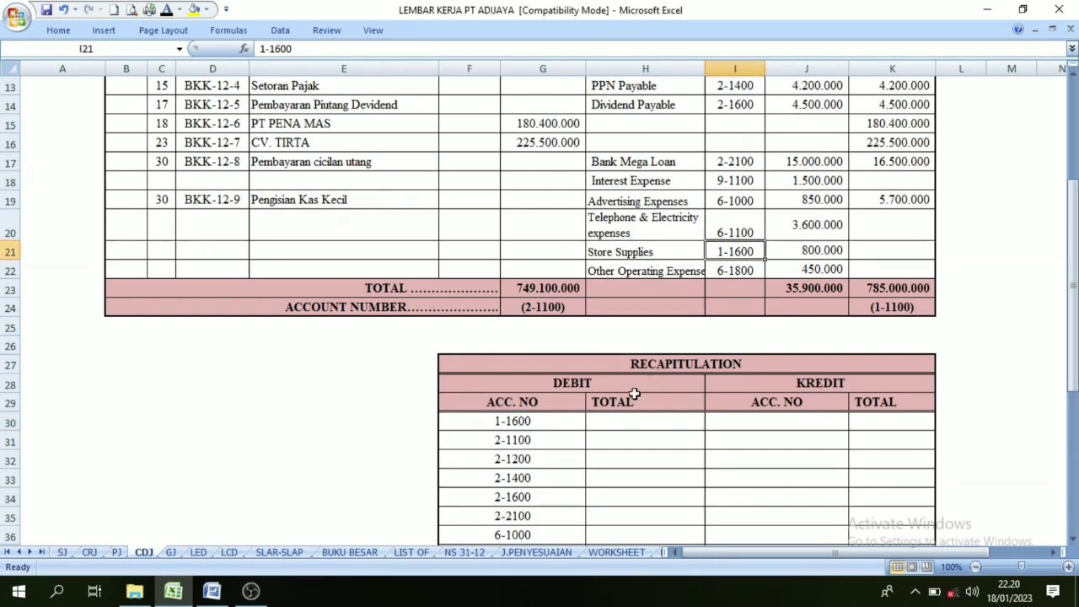
click(613, 424)
text(=)
click(785, 250)
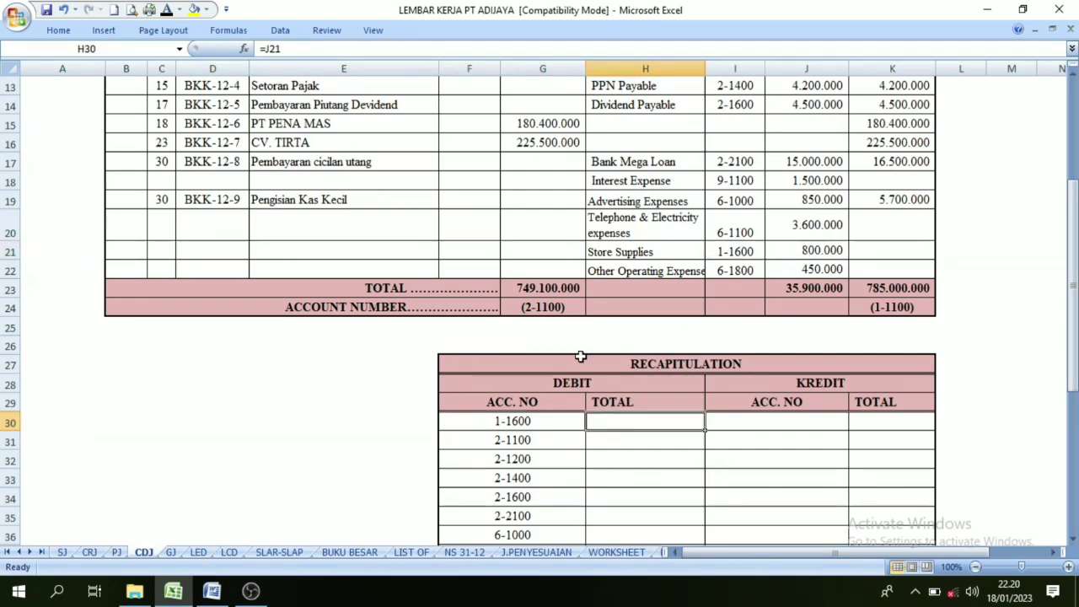
click(196, 48)
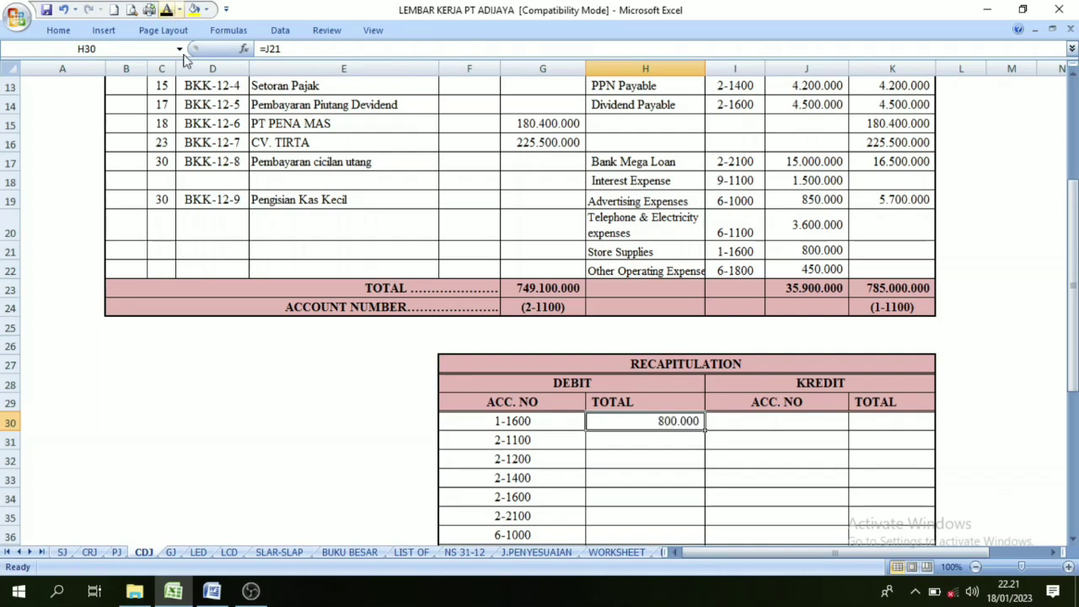
Match recapitulation account 2-1100 to the Account Payable total in G23 and set the font colour of its debit total in H31 to black.
click(516, 440)
click(634, 439)
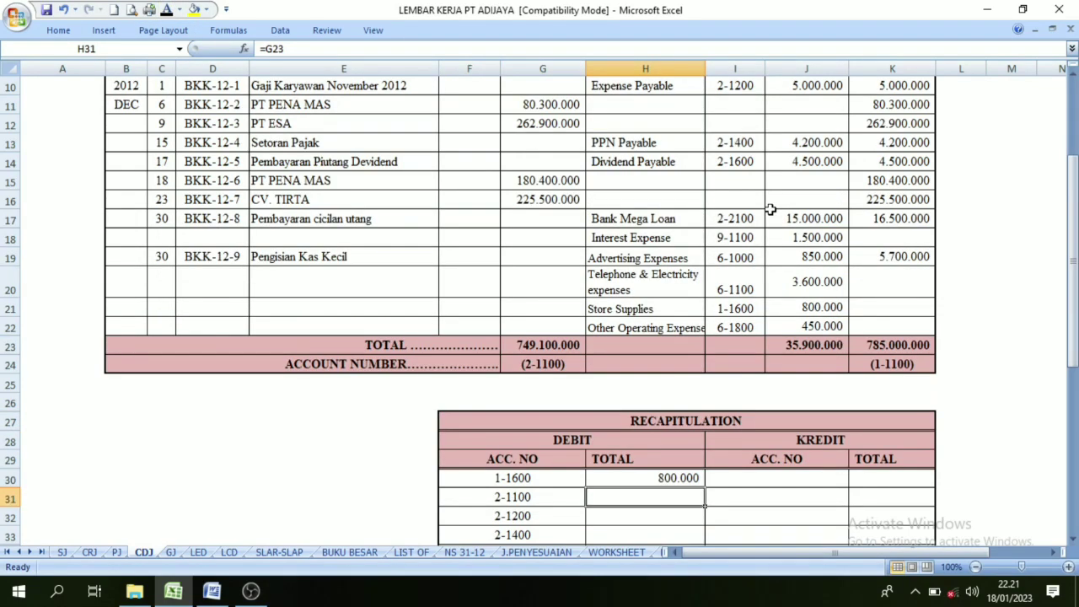
scroll(770, 209, up, 1)
click(542, 364)
scroll(603, 337, up, 1)
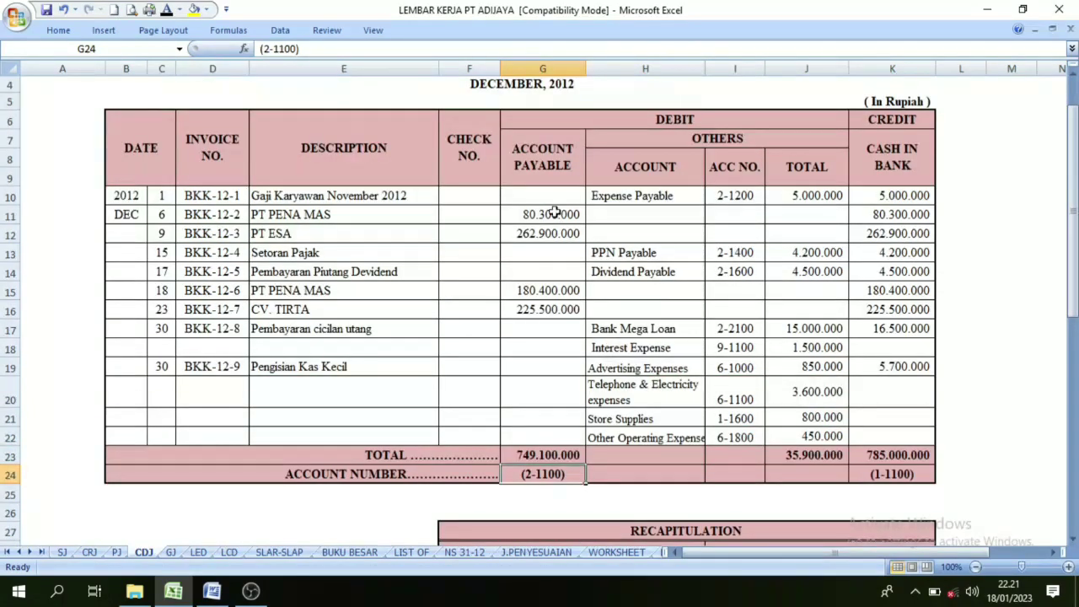
scroll(545, 280, down, 1)
click(542, 345)
scroll(591, 354, down, 2)
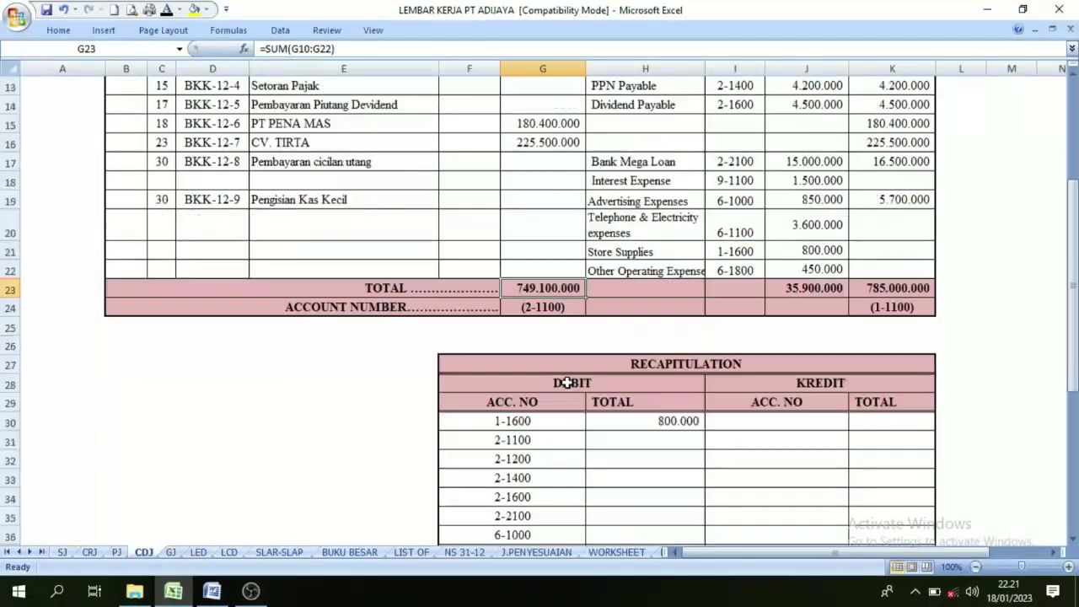
click(640, 383)
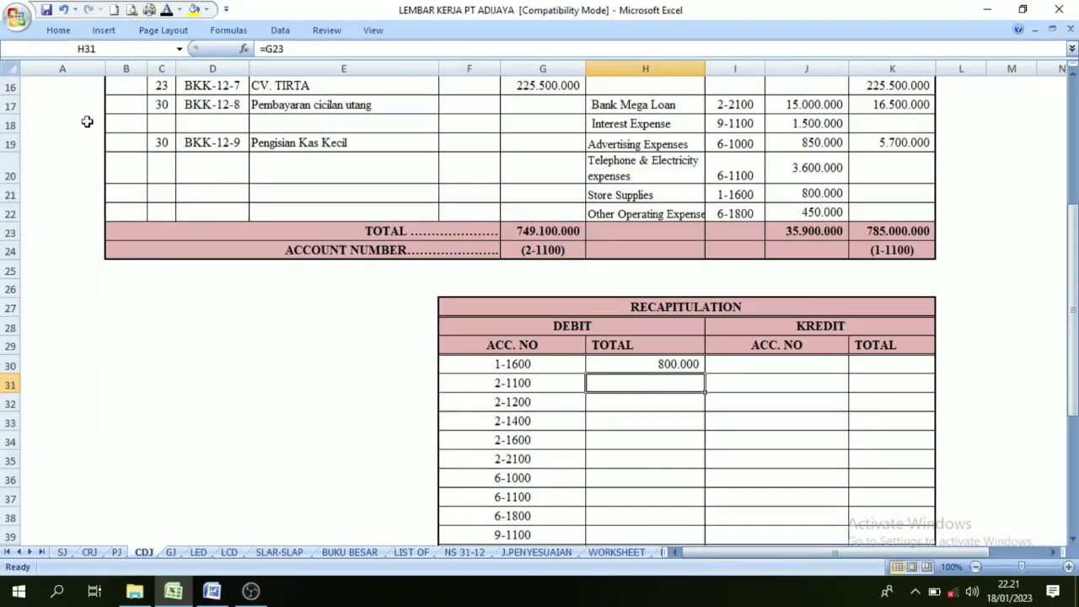
Match recapitulation account 2-1200 in F32 to the Expense Payable entry in row 10 of the journal.
click(531, 407)
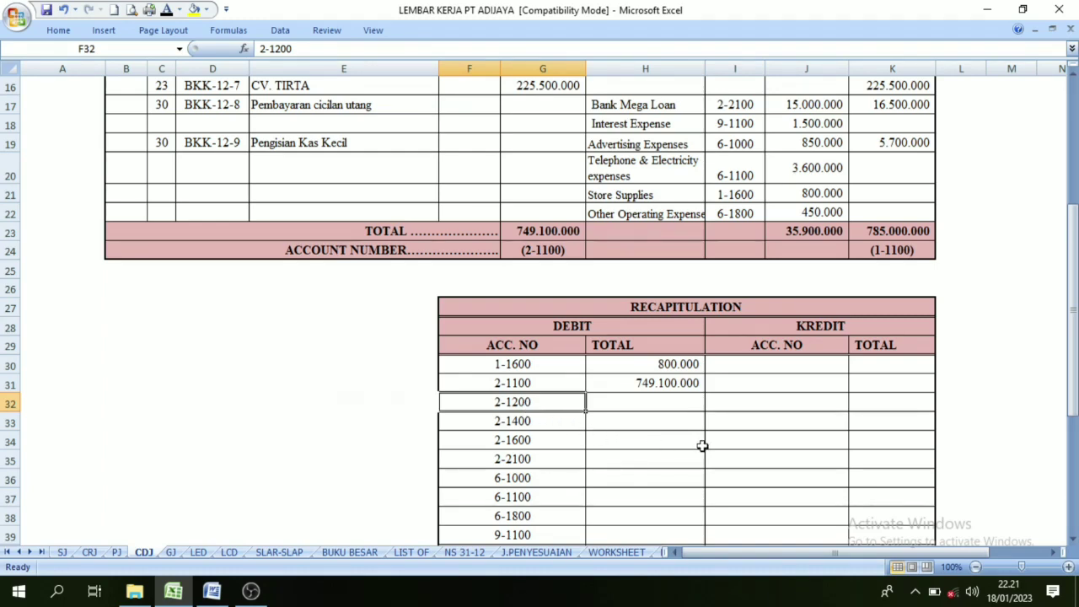
scroll(730, 419, up, 2)
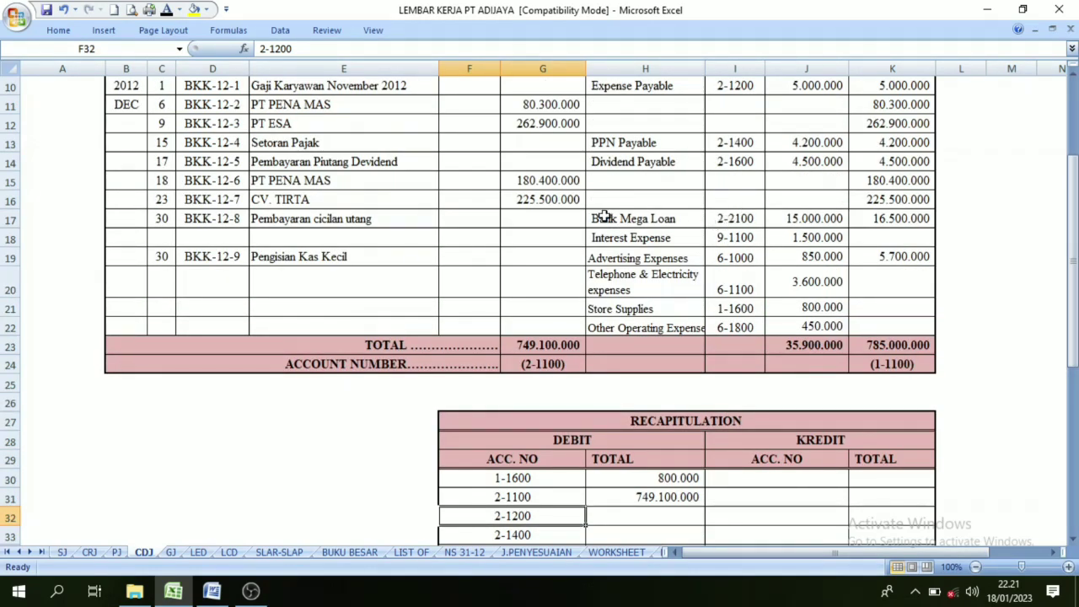
scroll(739, 221, up, 1)
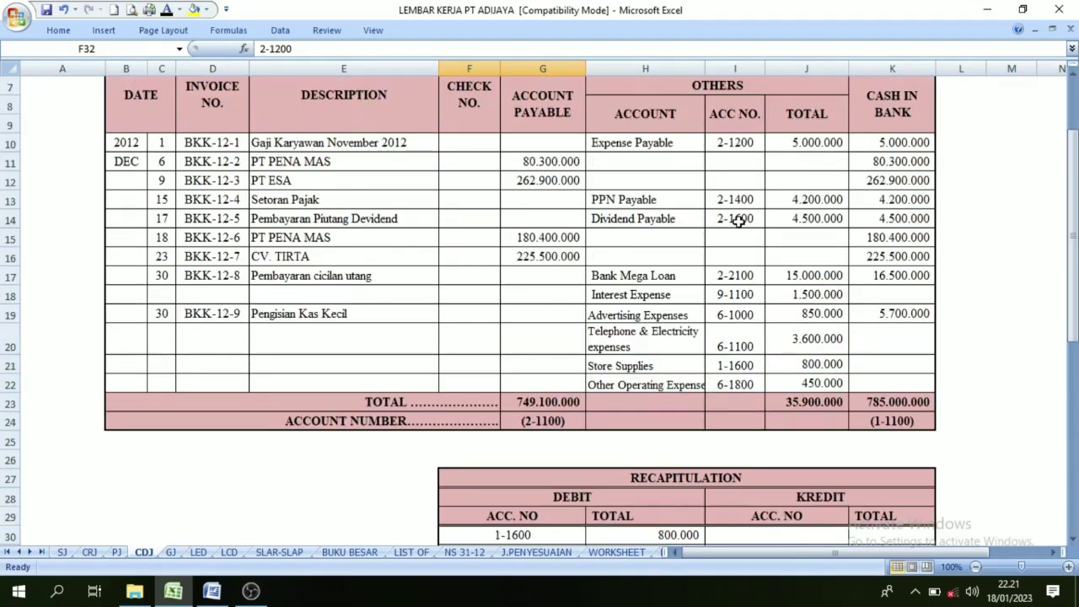
click(736, 145)
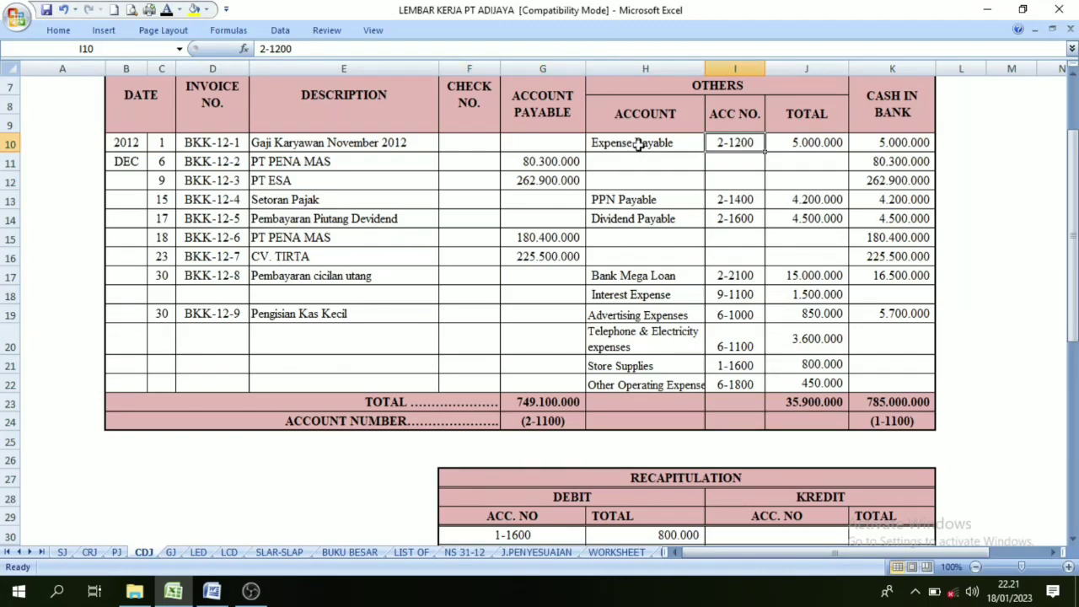
Show the debit recapitulation total for account 2-1200 in H32, linked to Expense Payable with =J10, in black font.
scroll(811, 152, down, 2)
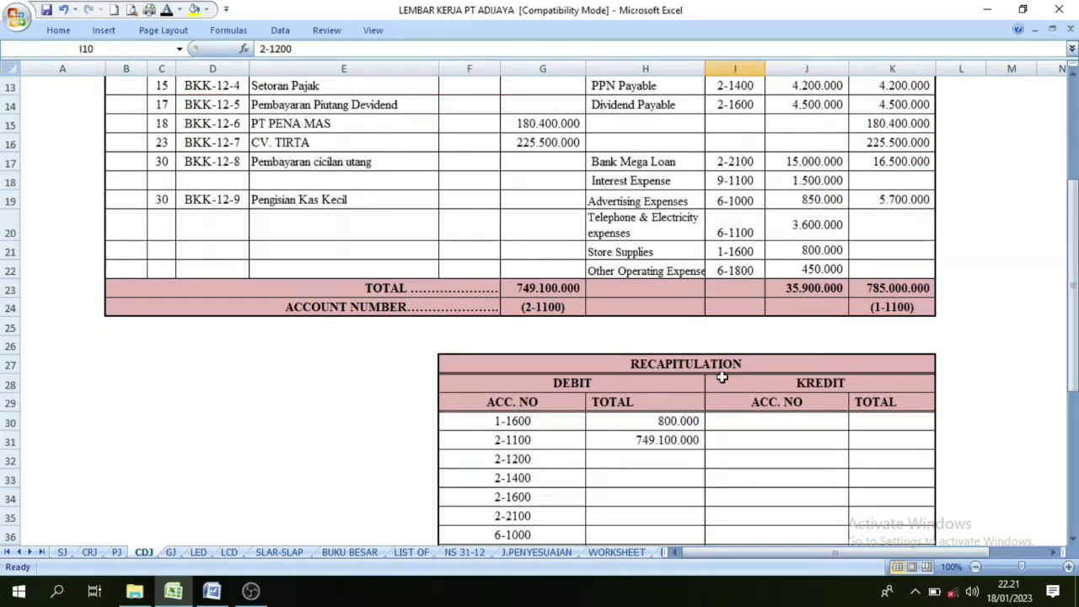
click(661, 458)
text(=J10)
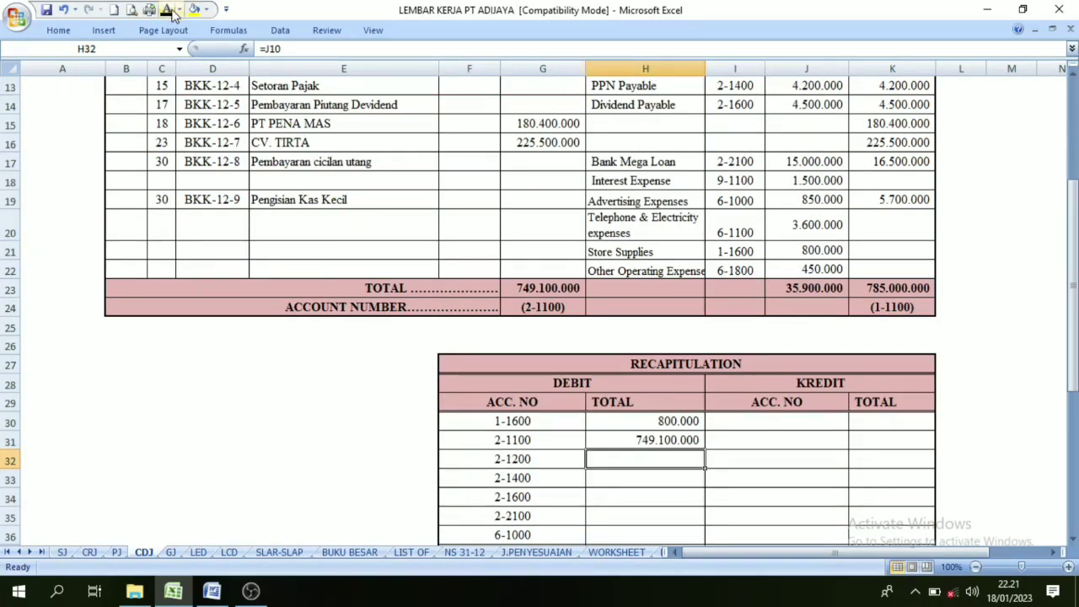
key(ctrl+Return)
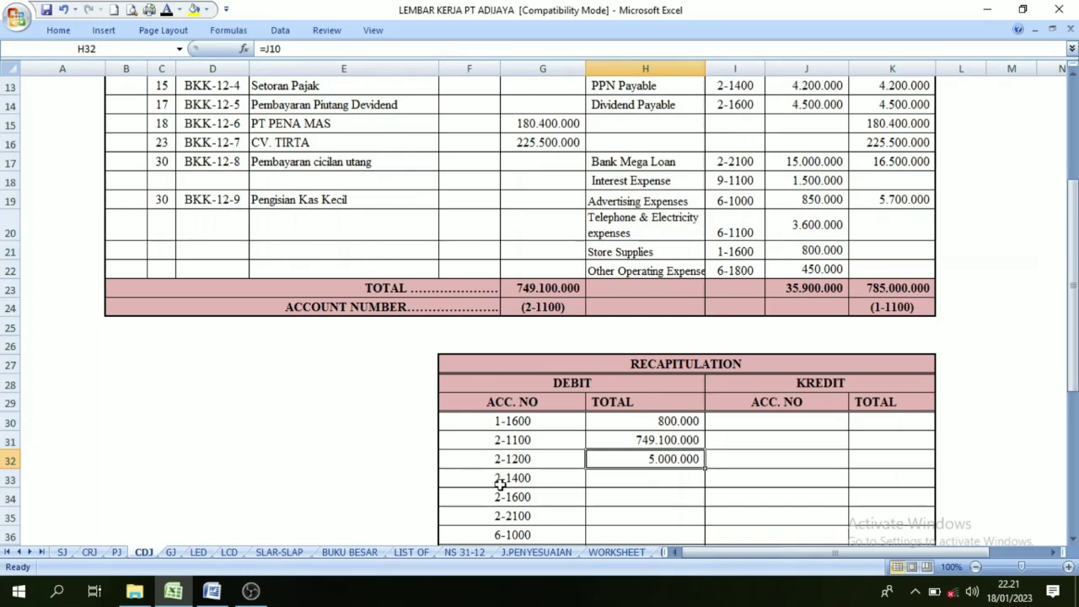
Locate the PPN Payable journal entry and show the 2-1400 debit total in H33, linked with =J13, in black font.
scroll(735, 203, up, 1)
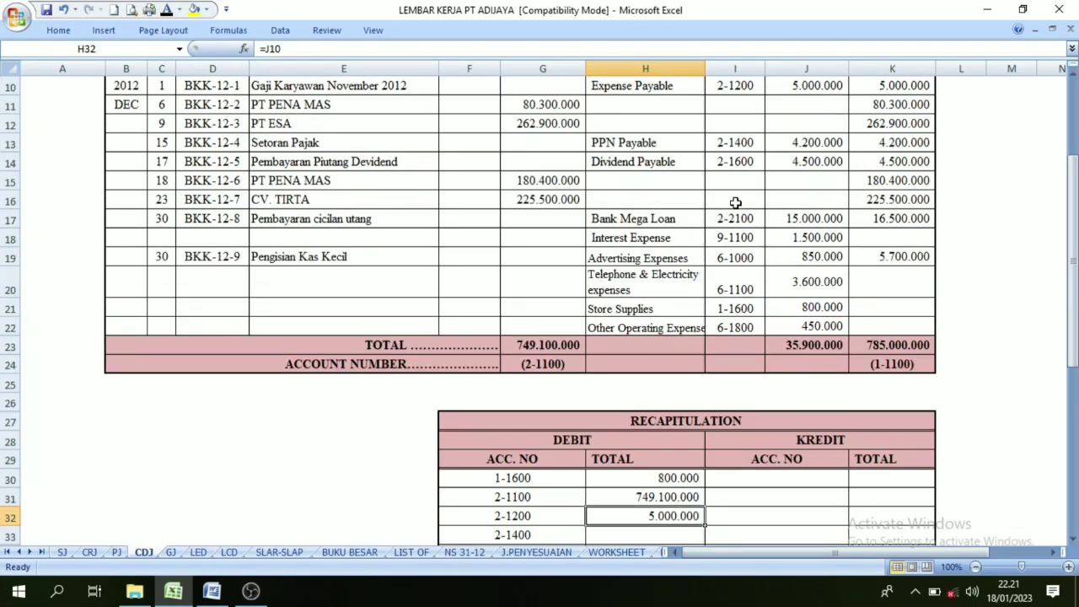
click(736, 143)
click(641, 145)
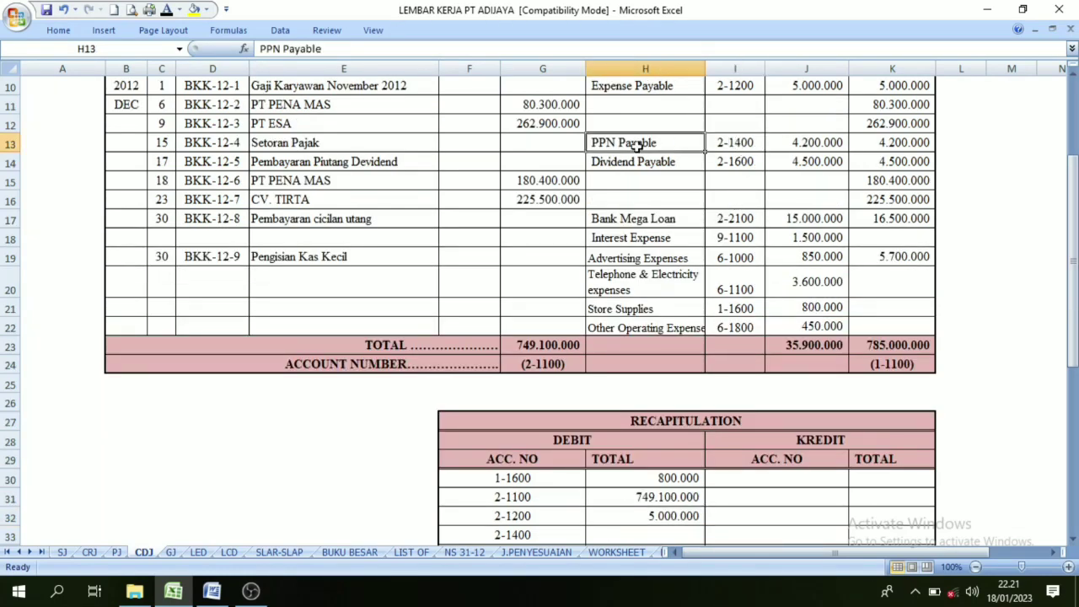
click(732, 143)
click(818, 143)
scroll(755, 295, down, 3)
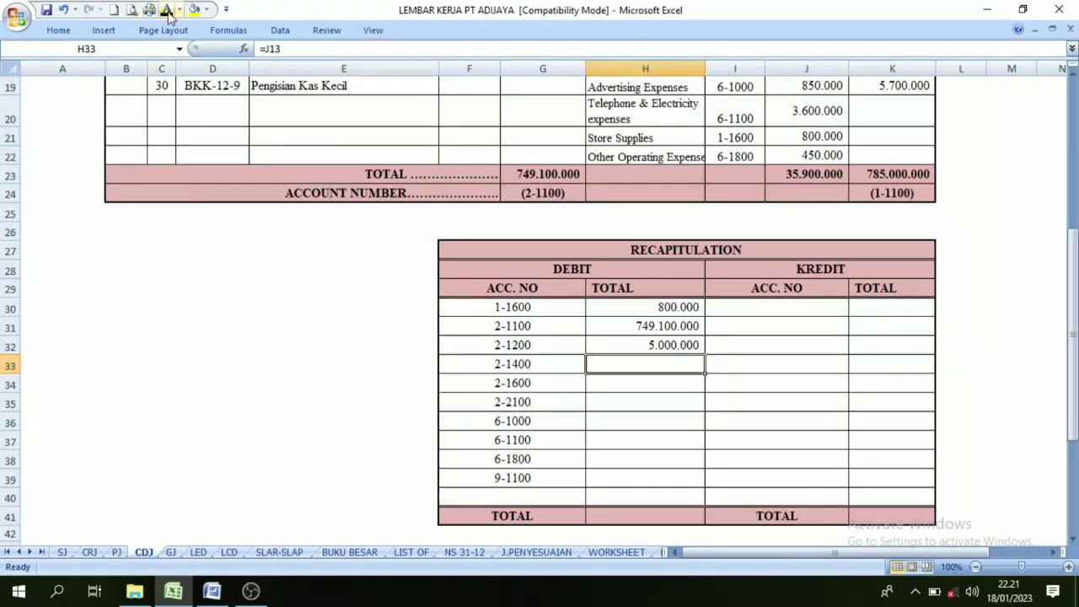
key(Return)
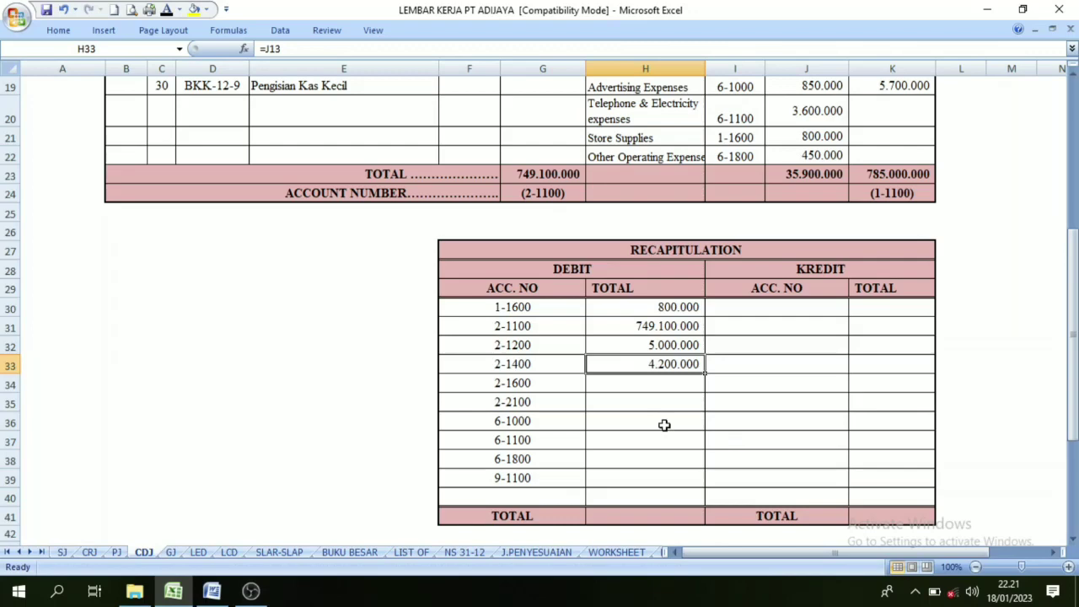
Locate the Dividend Payable journal entry and show the 2-1600 debit total in H34, linked with =J14, in black font.
click(516, 382)
scroll(727, 345, up, 3)
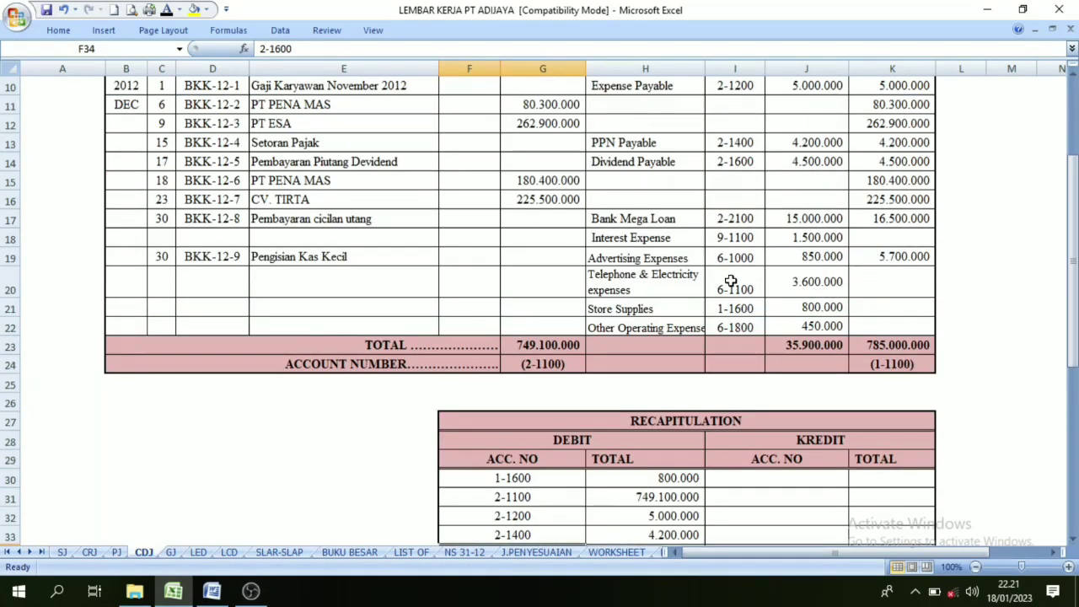
click(627, 166)
click(735, 163)
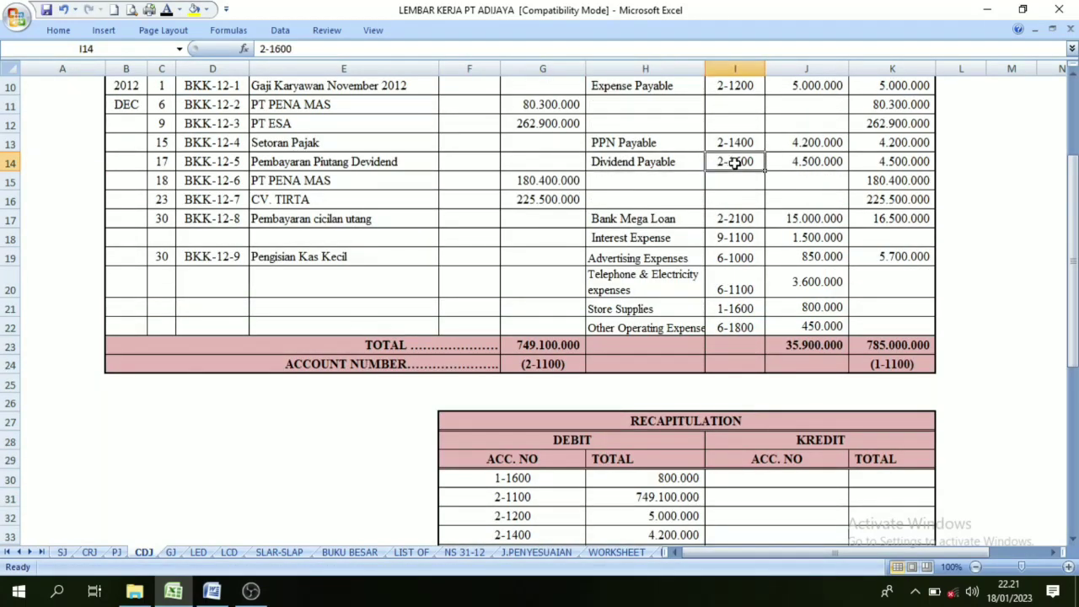
click(803, 166)
scroll(696, 301, down, 5)
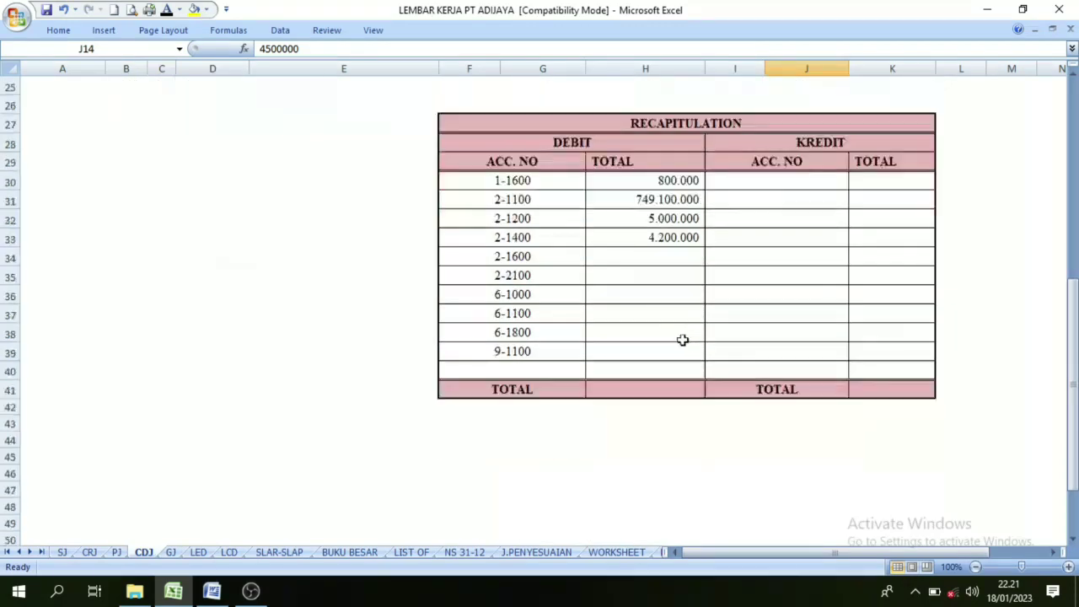
click(652, 251)
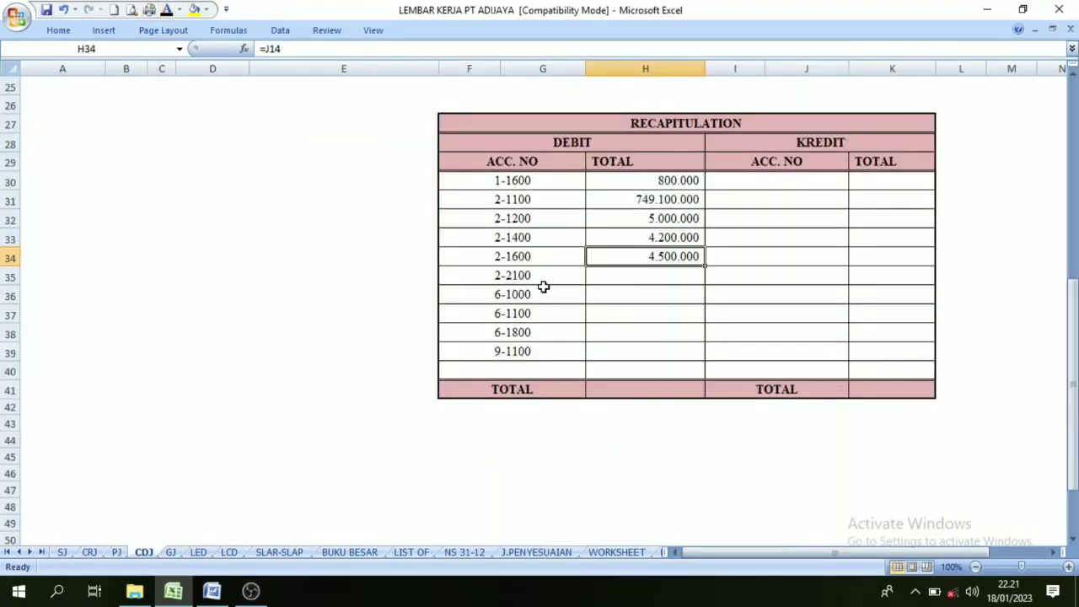
Locate the Bank Mega Loan journal entry and show the 2-2100 debit total in H35, linked with =J17, in black font.
scroll(731, 284, up, 5)
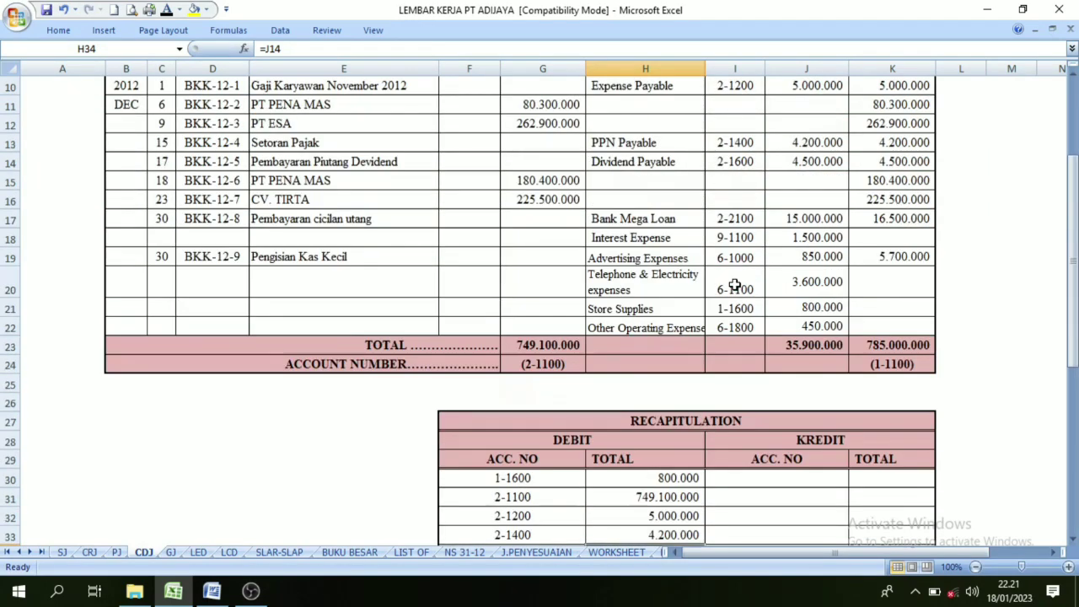
click(672, 218)
click(719, 214)
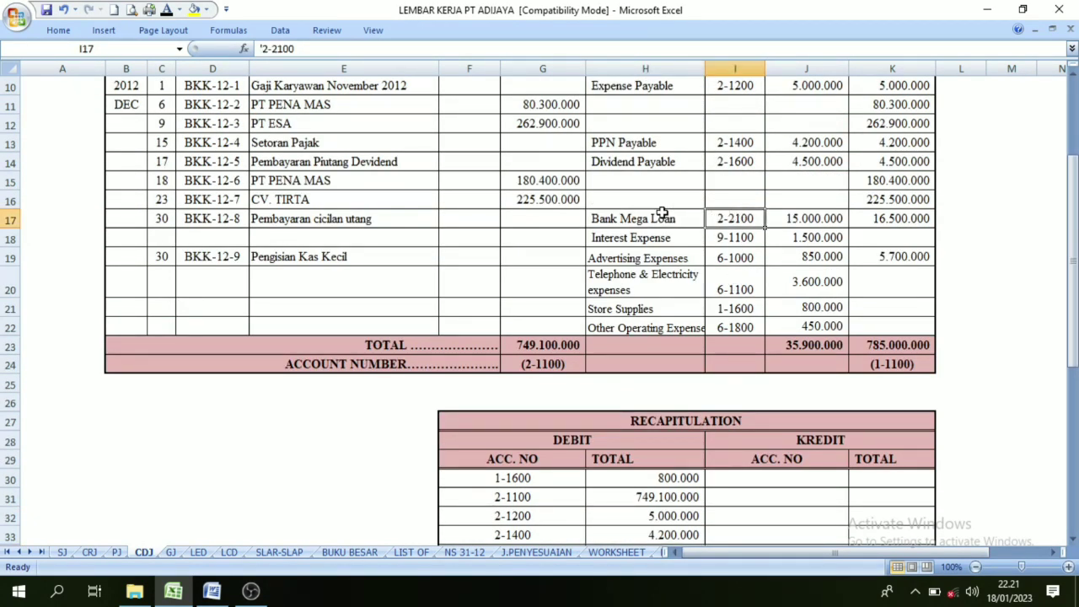
scroll(713, 246, down, 1)
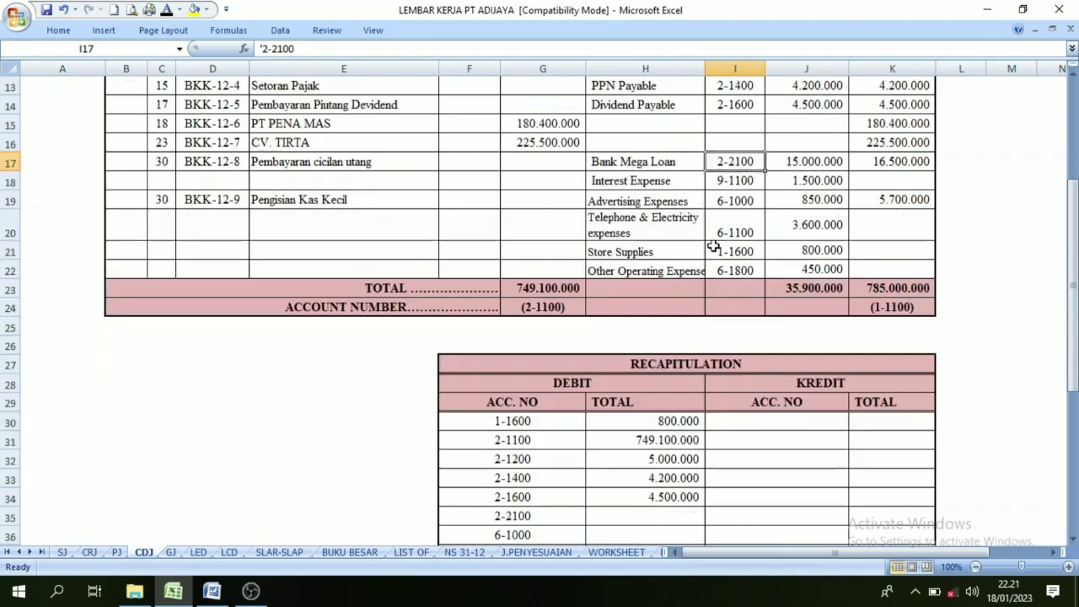
scroll(714, 247, down, 4)
click(670, 258)
click(691, 275)
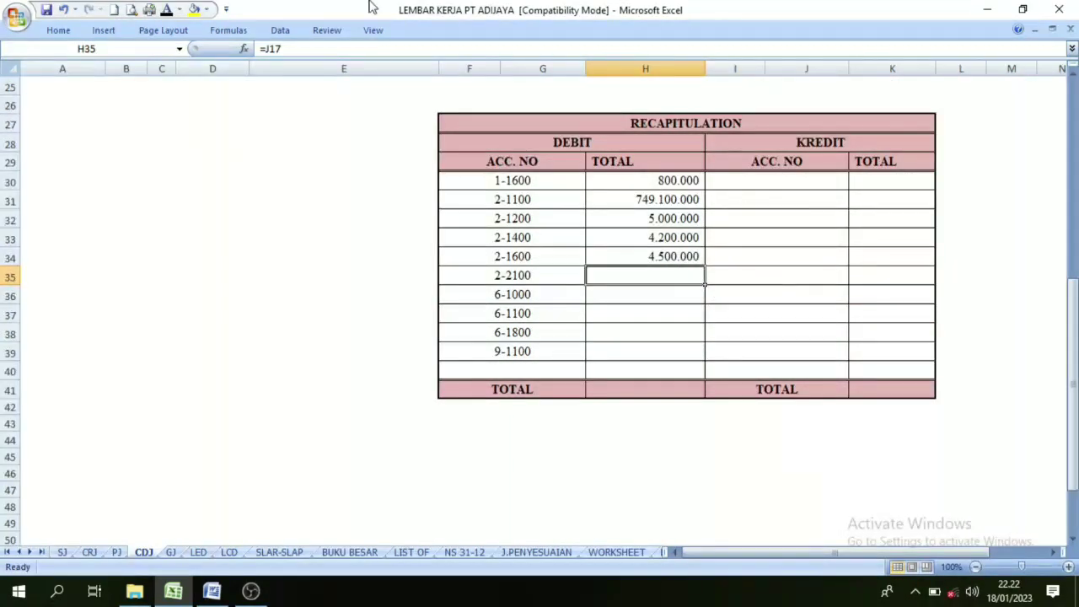
click(167, 10)
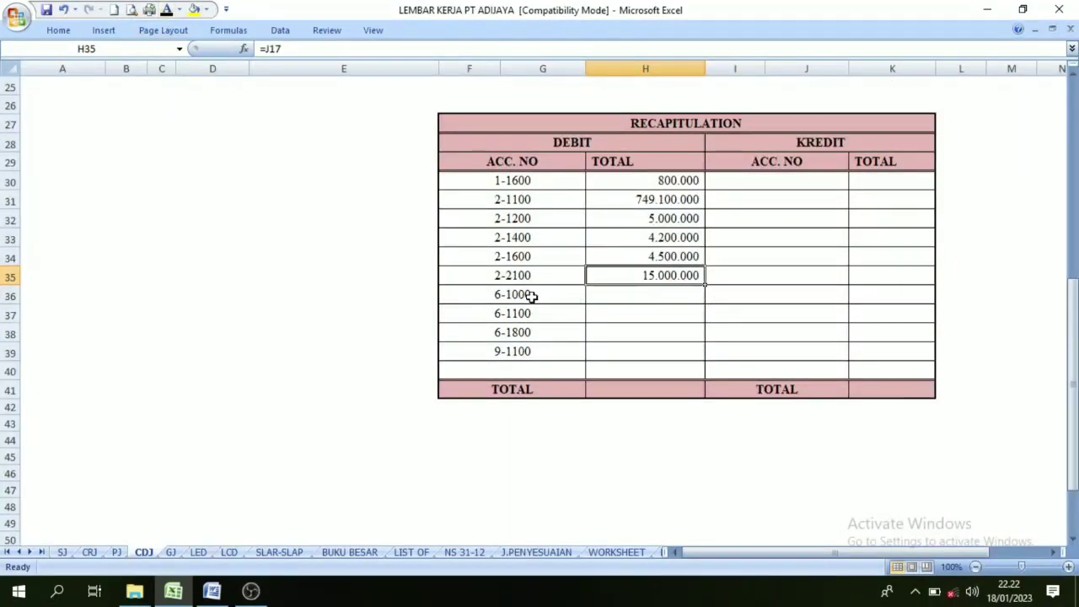
Show the 6-1000 debit total in H36, linked to Advertising Expenses with =J19, in black font.
scroll(615, 299, up, 6)
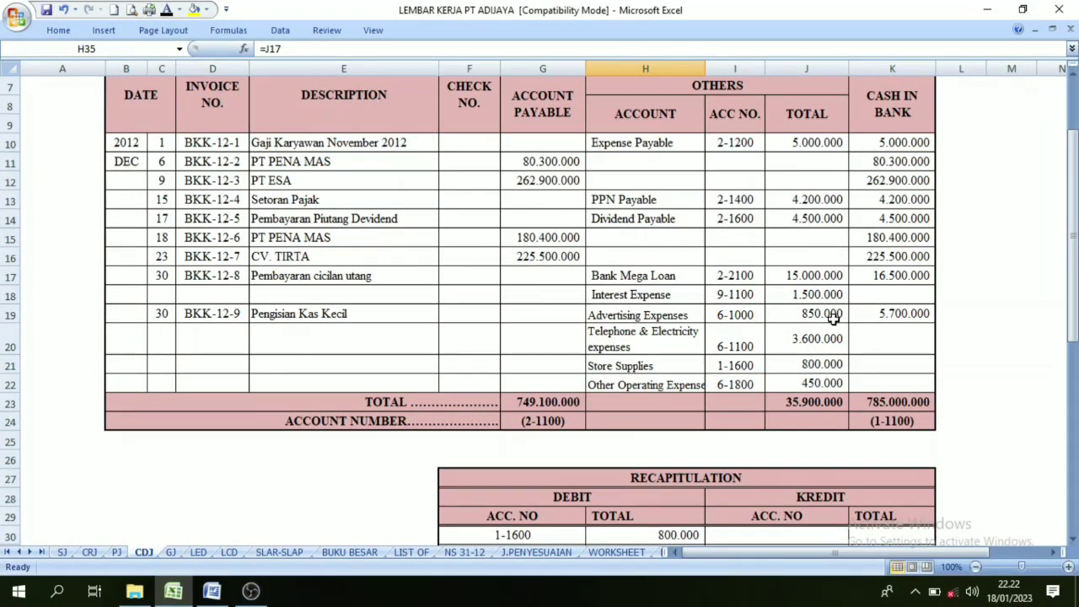
scroll(823, 323, down, 6)
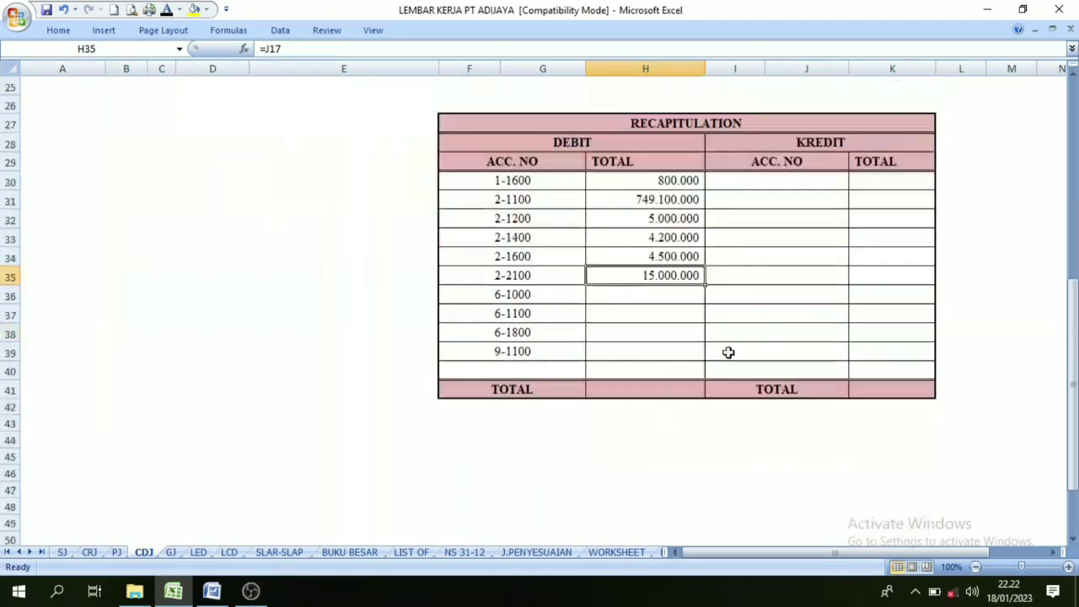
click(639, 295)
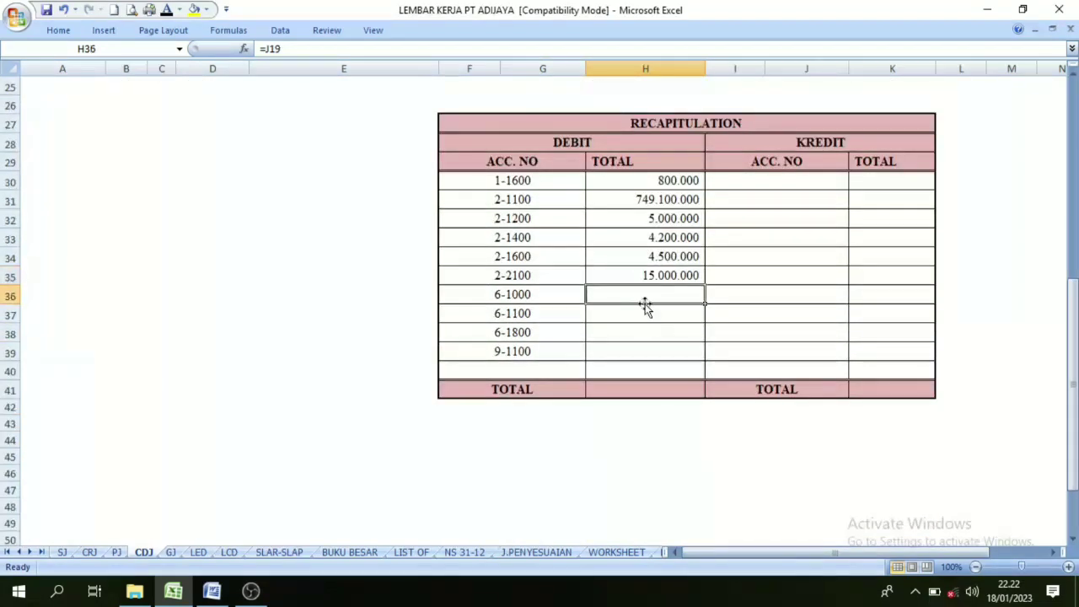
click(166, 9)
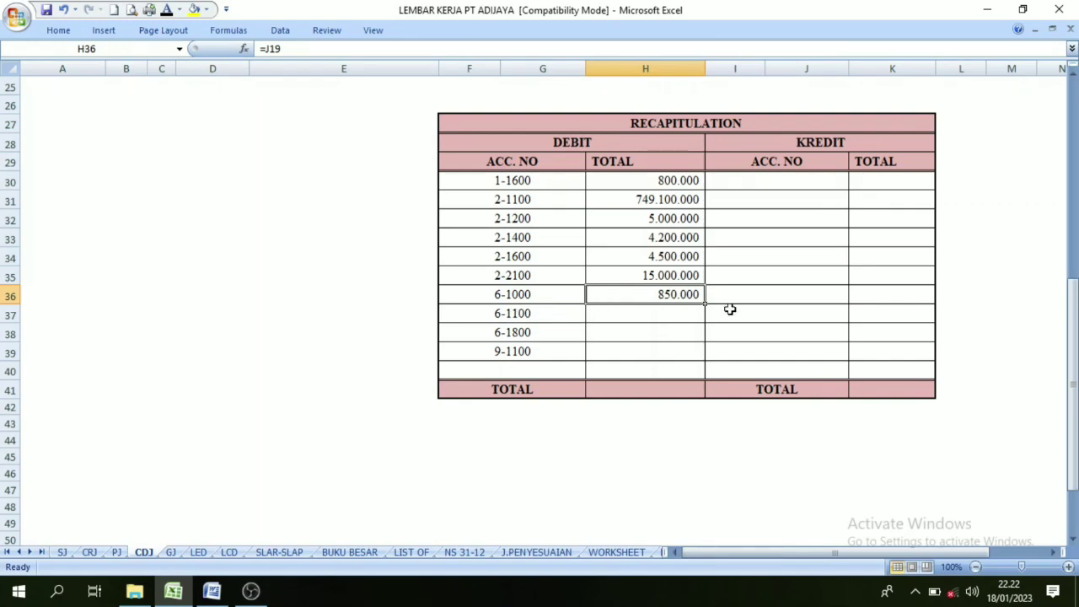
Locate the Telephone & Electricity expenses amount and show the 6-1100 debit total in H37, linked with =J20, in black font.
scroll(731, 311, up, 6)
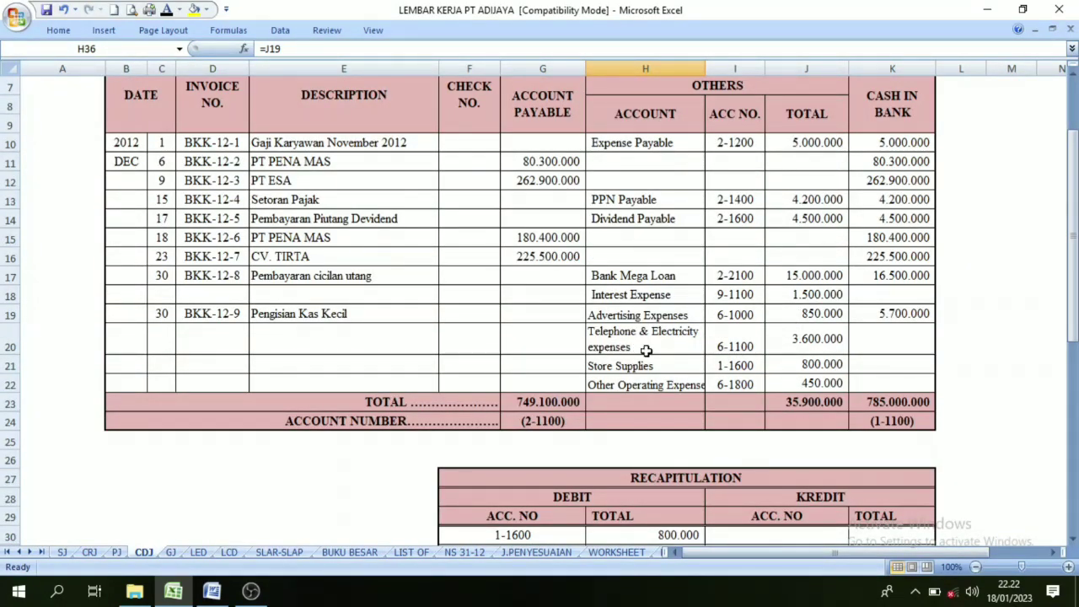
click(727, 350)
click(805, 347)
scroll(797, 347, down, 4)
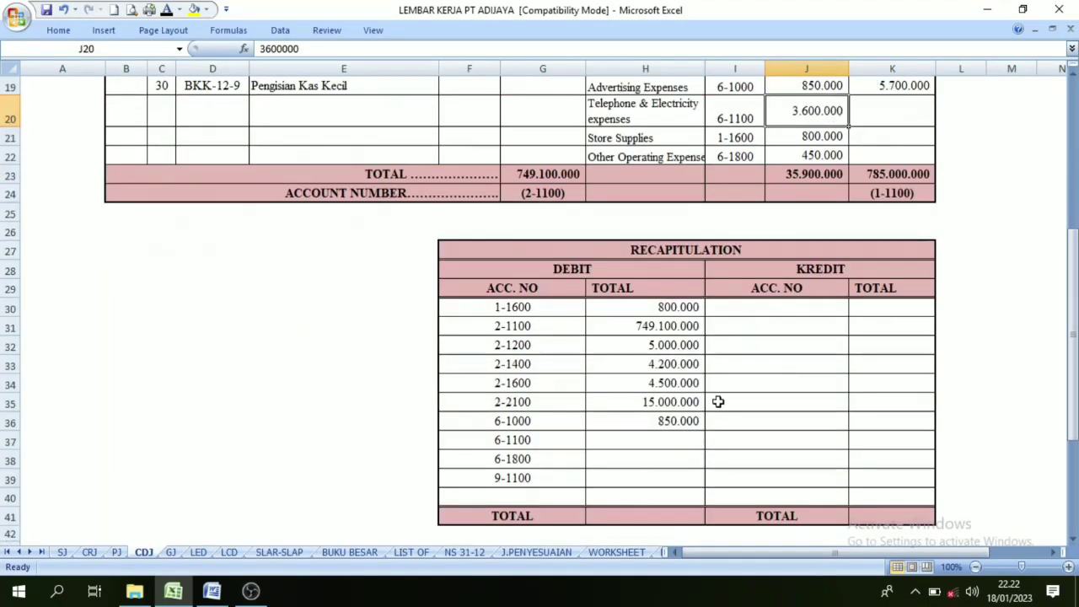
click(648, 440)
text(=J20)
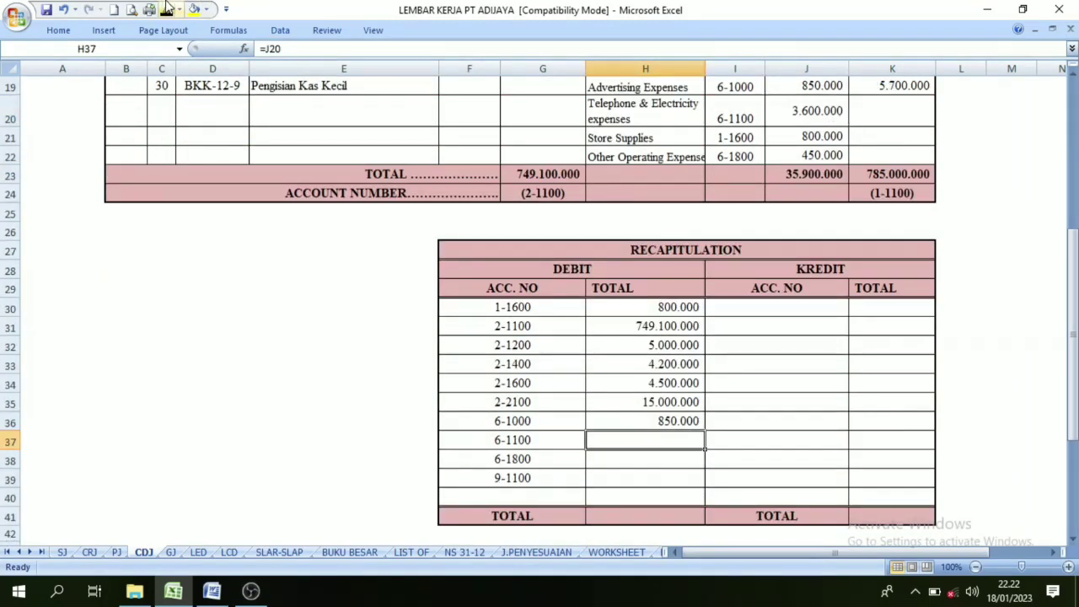
key(ctrl+Return)
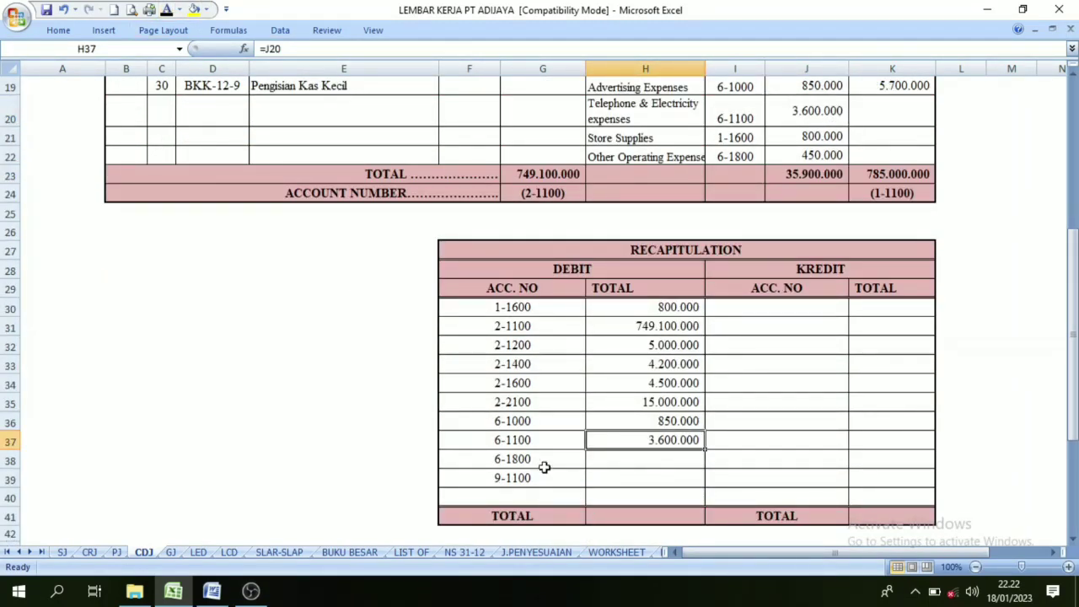
Locate the 6-1800 Other Operating Expense amount and show its debit total in H38, linked with =J22, in black font.
scroll(713, 367, up, 3)
click(734, 329)
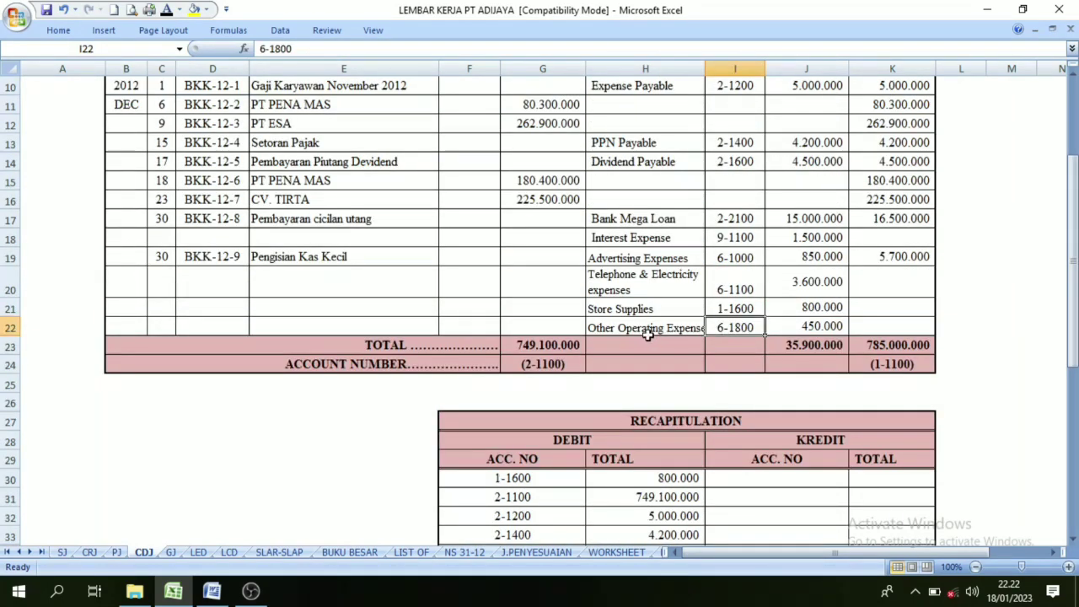
click(808, 329)
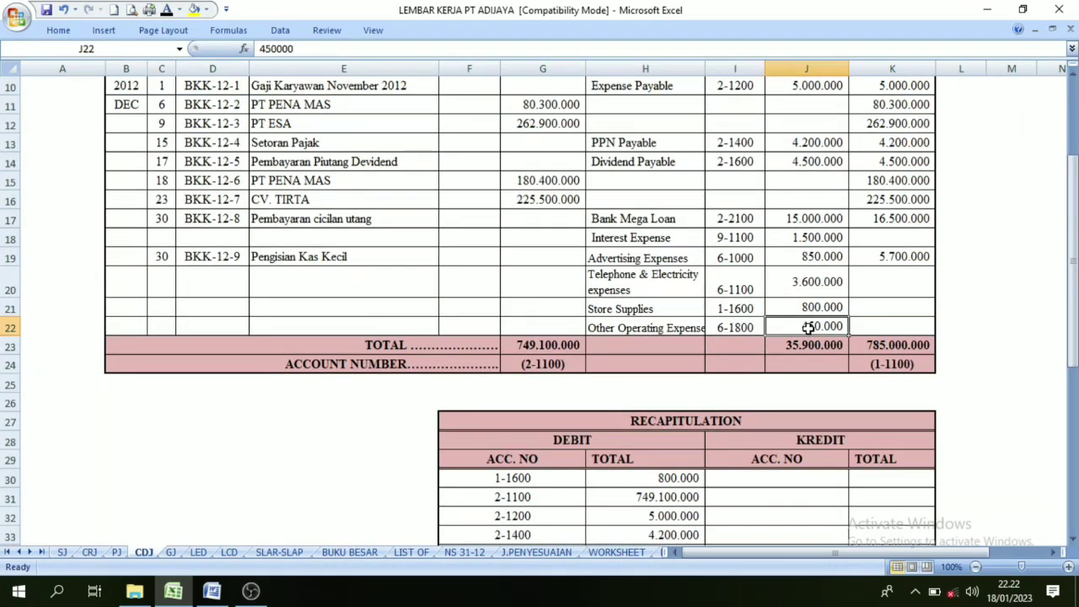
scroll(720, 386, down, 4)
click(681, 392)
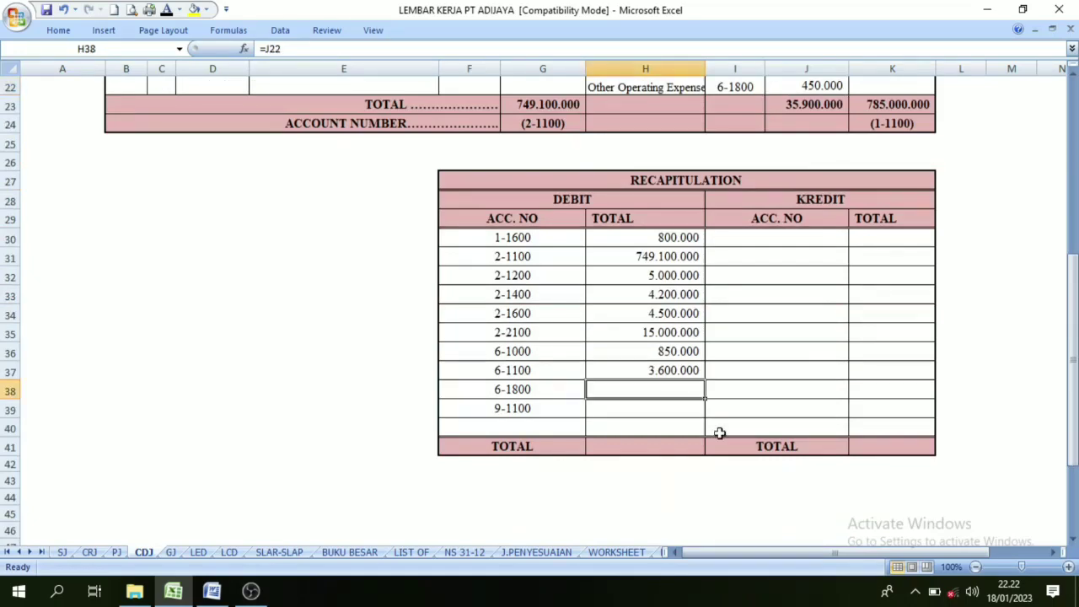
click(167, 10)
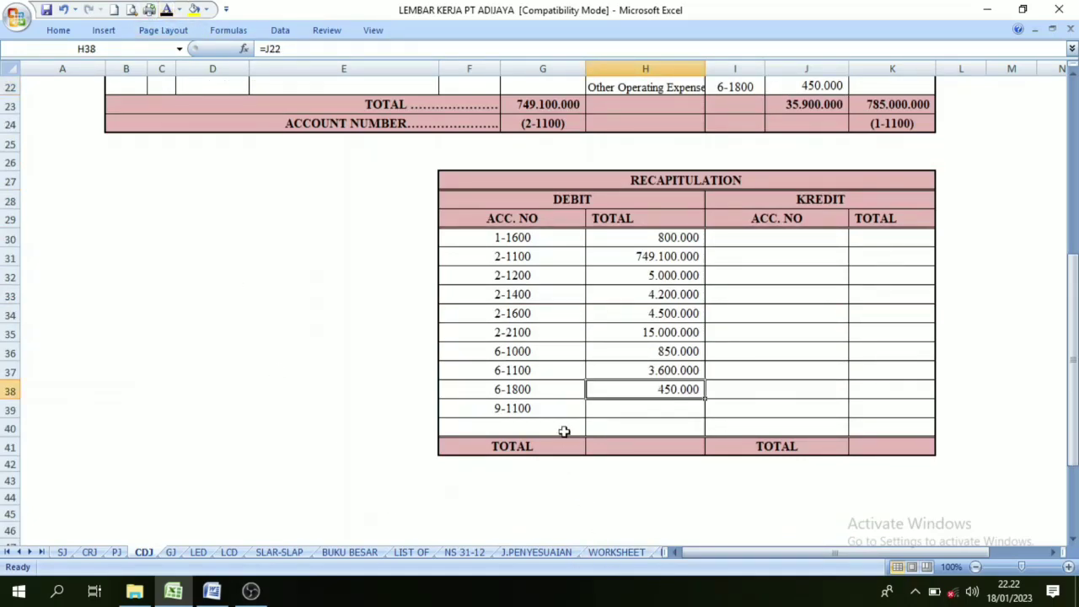
Locate the 9-1100 Interest Expense amount and show its debit total in H39, linked with =J18, in black font.
click(534, 415)
click(611, 413)
scroll(674, 354, up, 3)
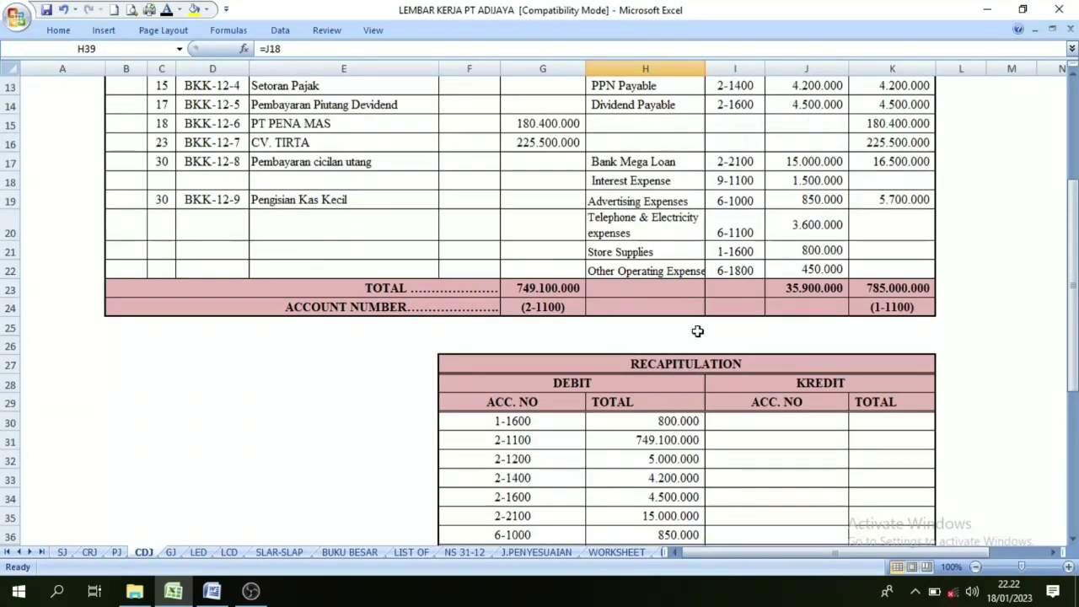
scroll(718, 261, up, 1)
click(727, 242)
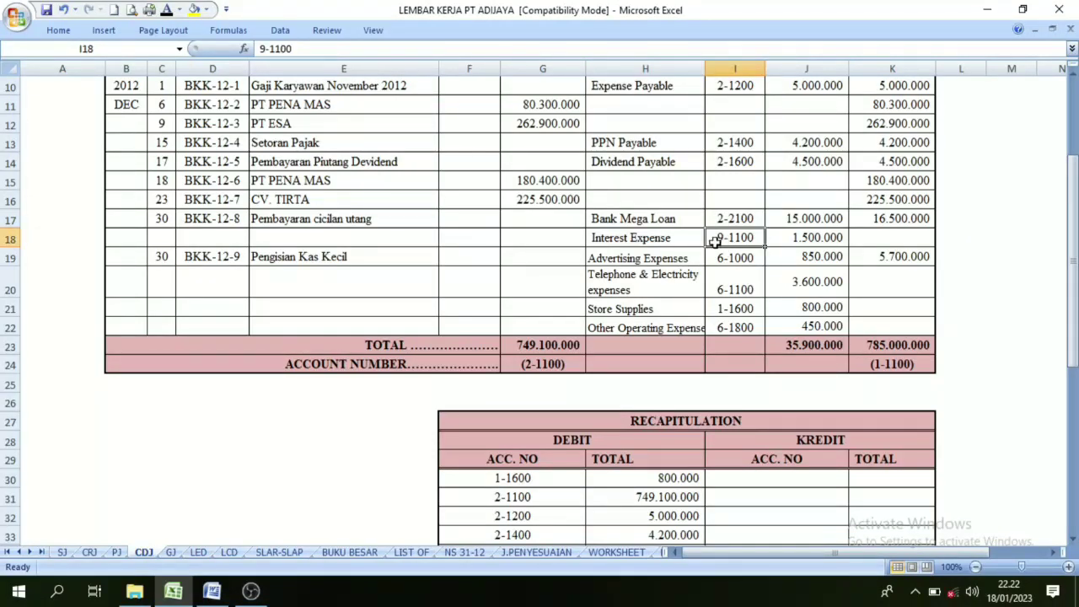
click(822, 244)
scroll(798, 258, down, 3)
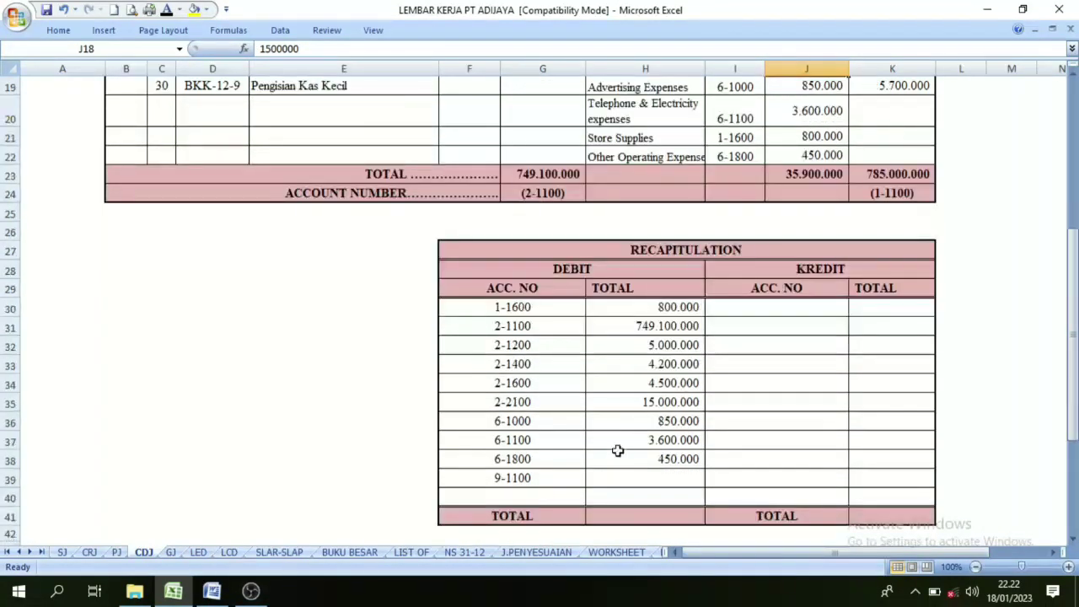
click(612, 479)
text(=J18)
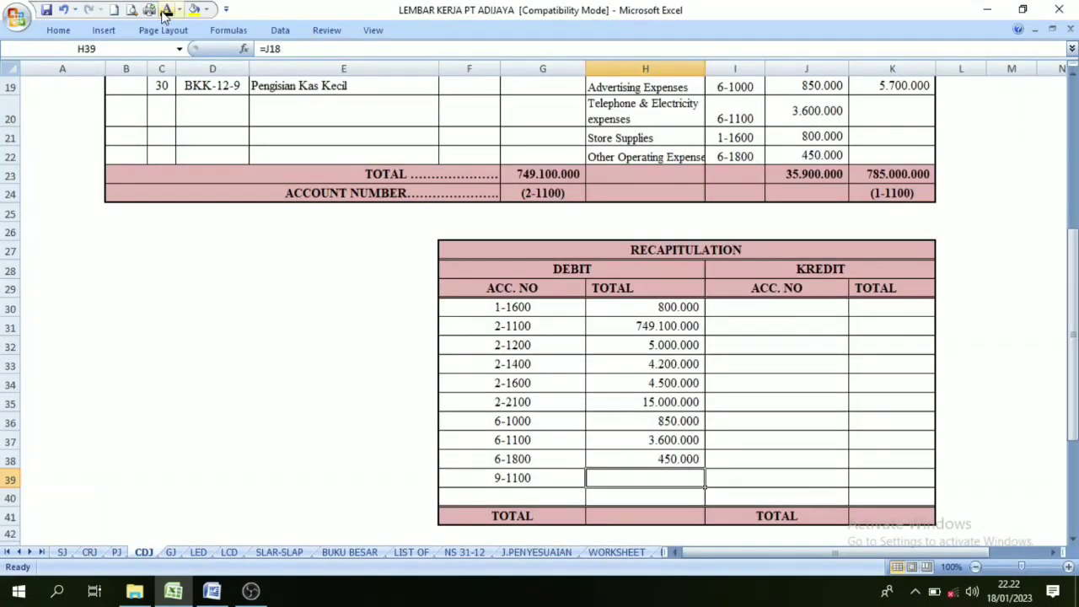
key(Return)
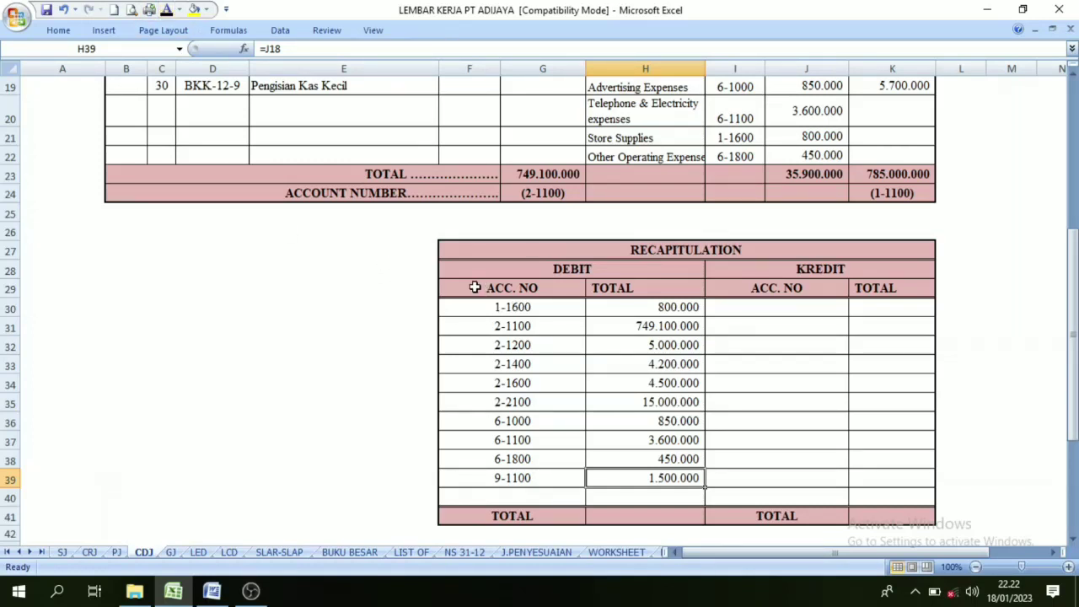
click(534, 251)
click(521, 283)
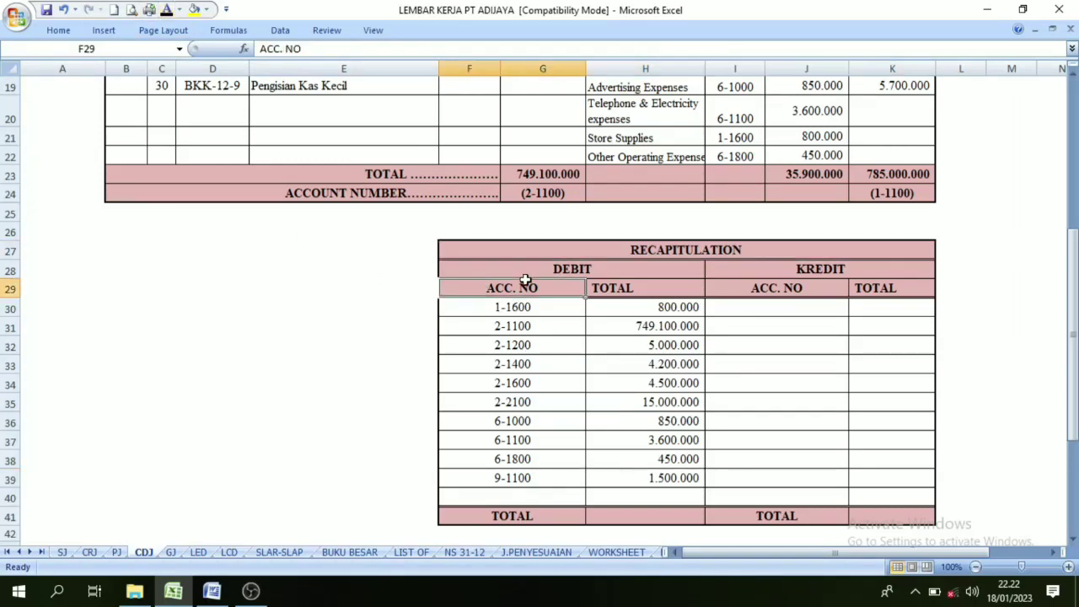
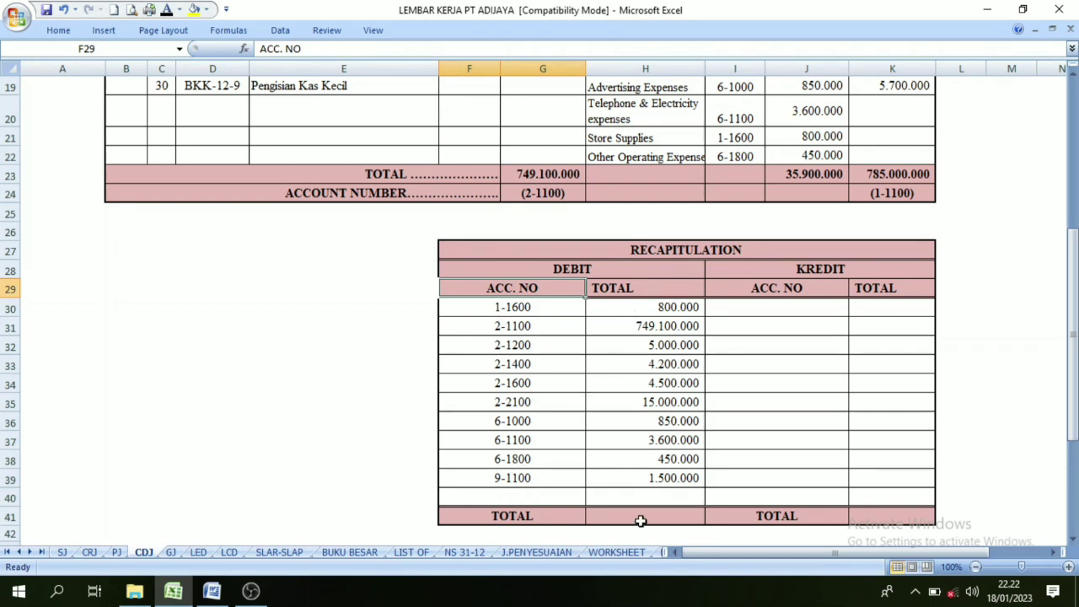
Show the recapitulation's debit grand total in H41, summed with =SUM(H30:H39), in black font.
click(645, 516)
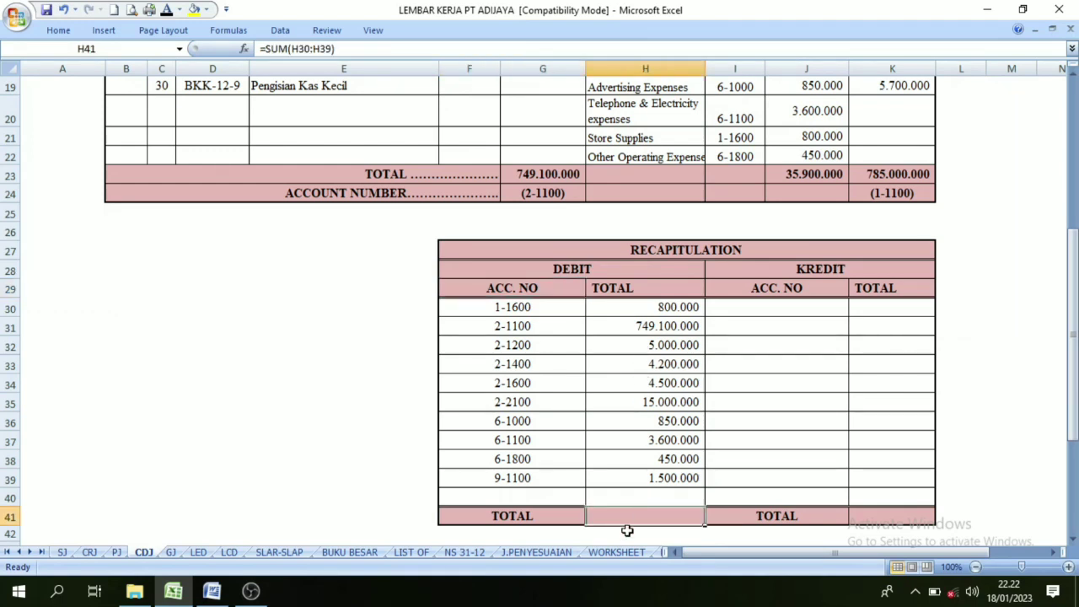
click(167, 9)
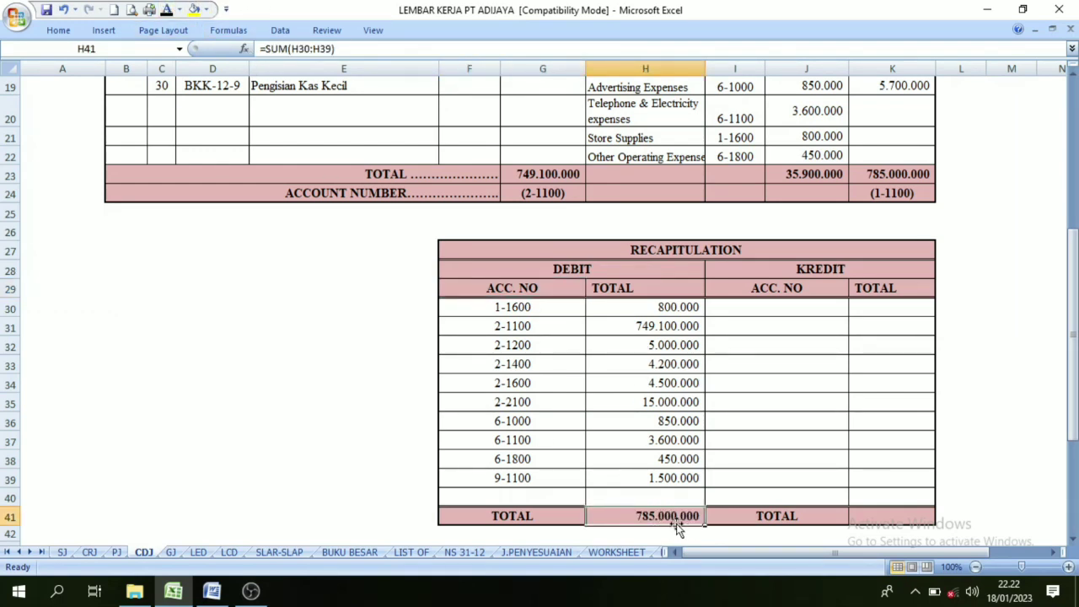
Locate the Cash in Bank credit account number in the journal and enter 1-1100 as the first credit account in I30.
scroll(747, 397, up, 2)
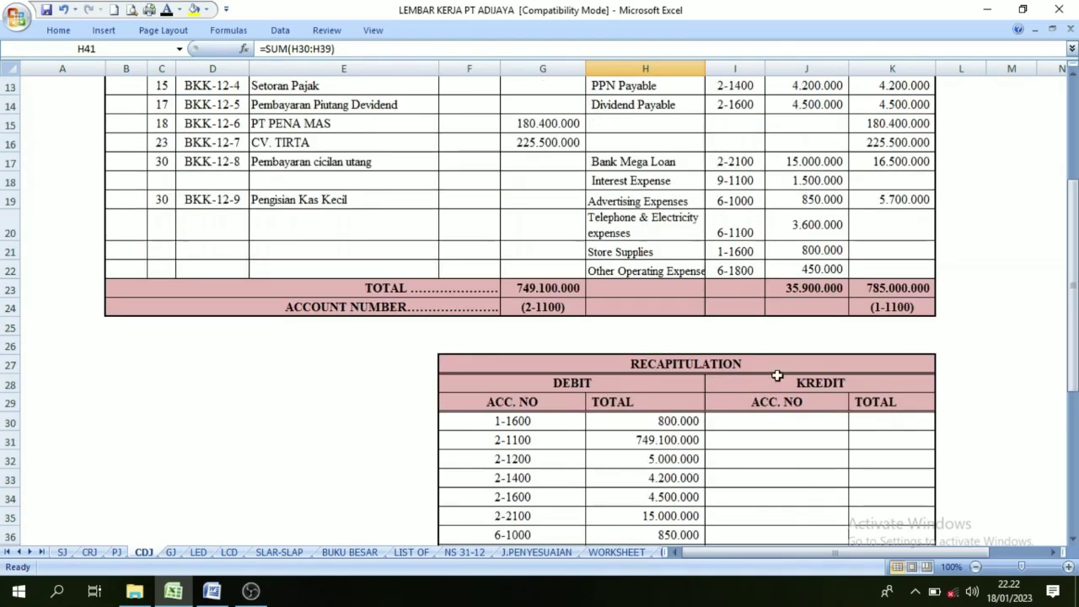
scroll(805, 384, up, 1)
scroll(830, 329, up, 3)
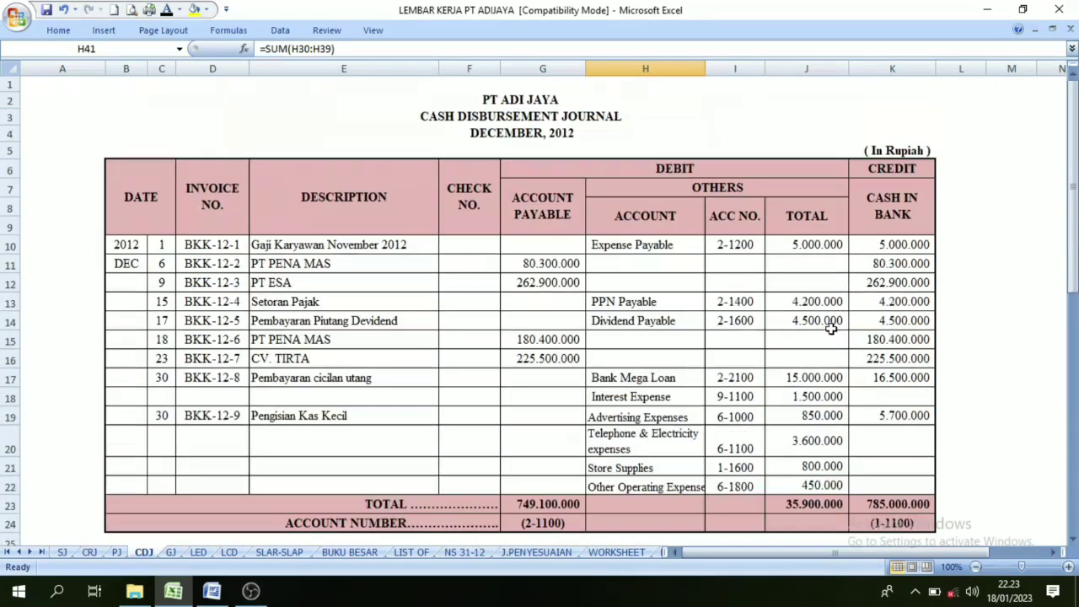
click(876, 221)
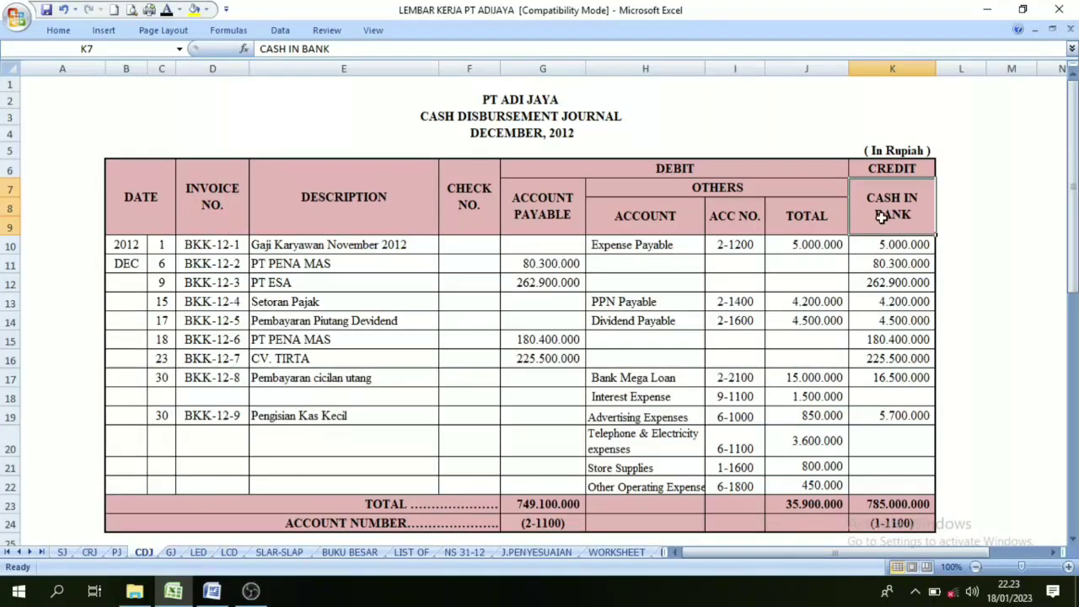
click(891, 170)
click(896, 218)
scroll(900, 255, down, 3)
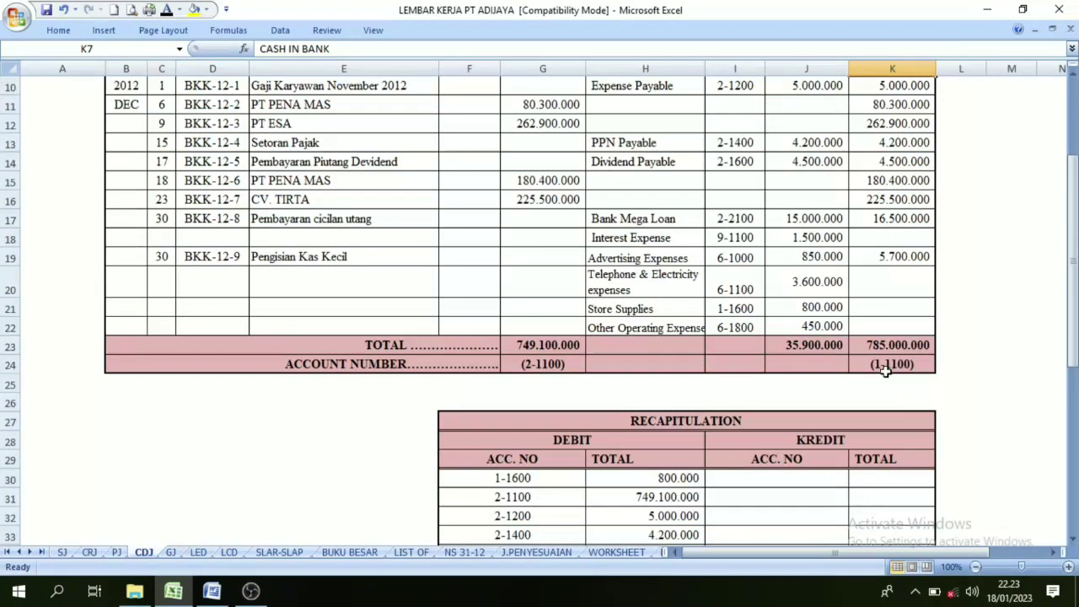
scroll(895, 371, down, 1)
scroll(893, 389, down, 1)
click(721, 368)
text(1-1100)
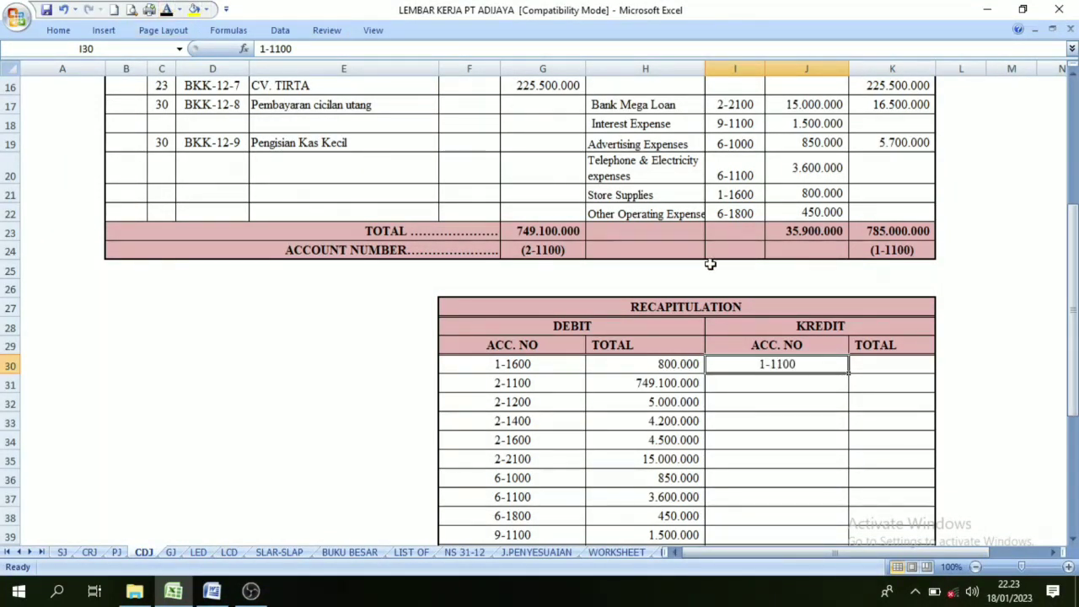
Show the 1-1100 credit amount 785000000 in K30 and the credit grand total =SUM(K30:K40) in K41, both in black font.
click(889, 365)
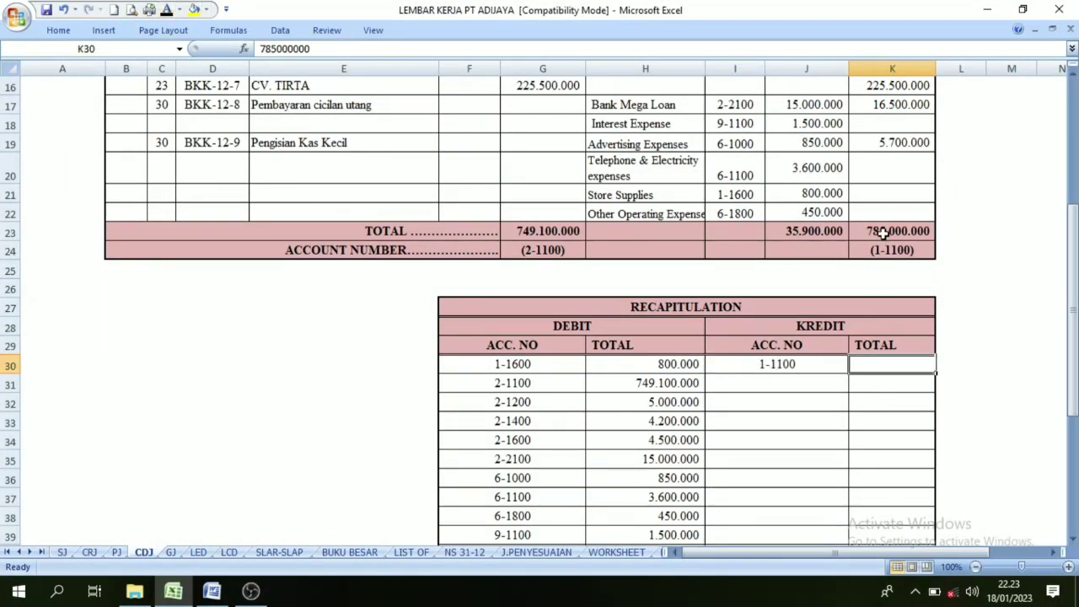
click(167, 9)
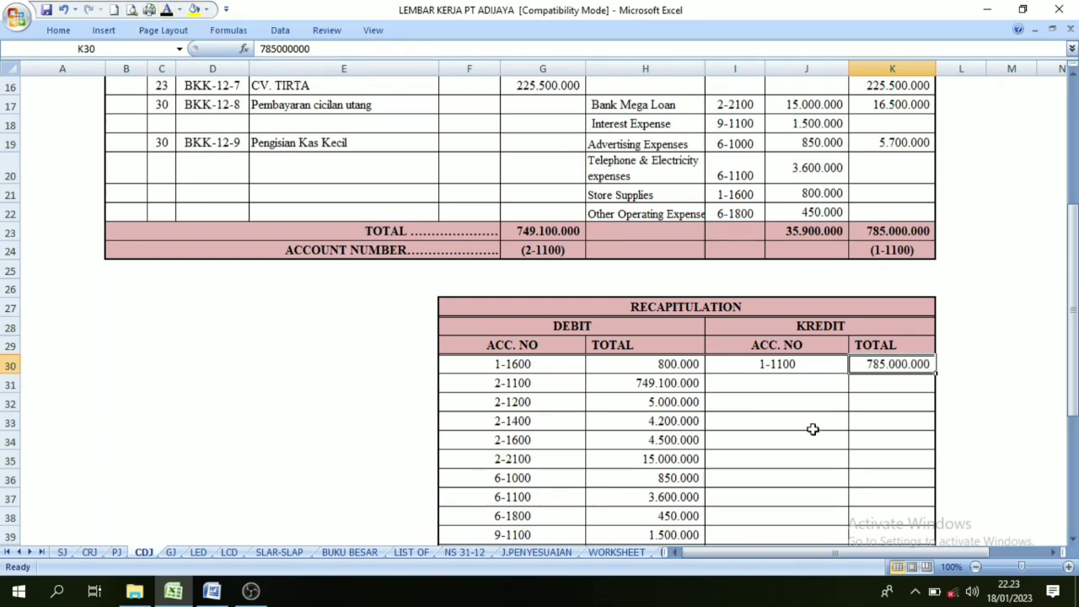
scroll(882, 362, down, 2)
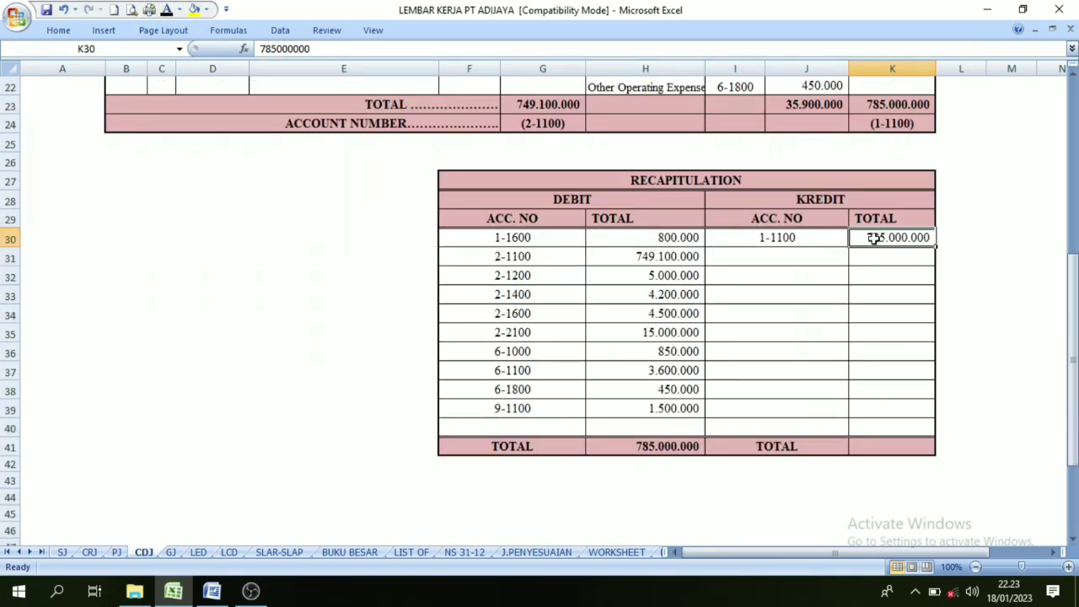
click(889, 446)
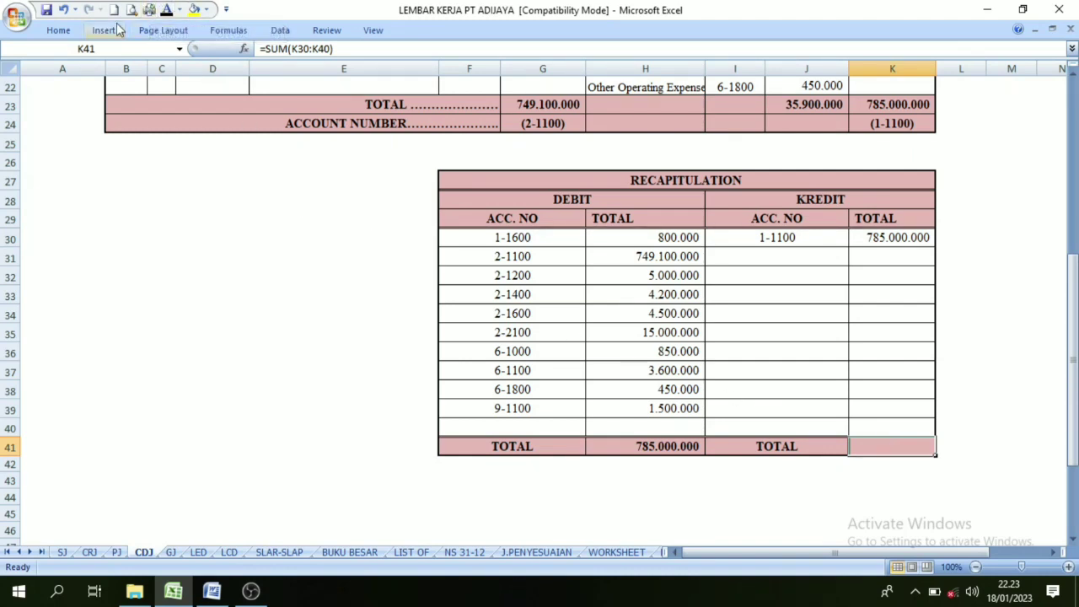
click(166, 10)
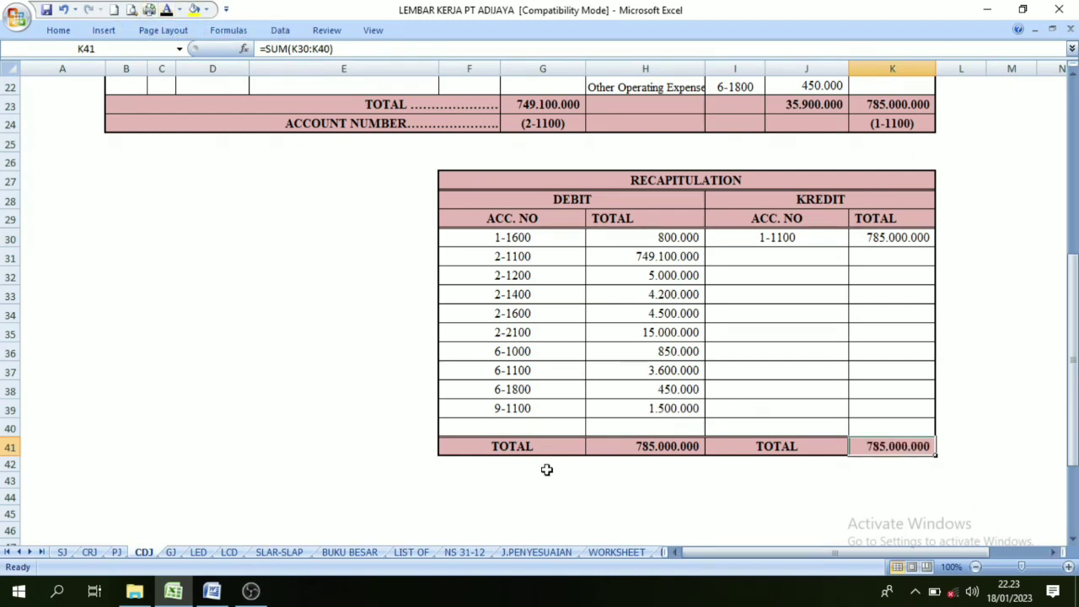
Compare the recapitulation's debit total in H41 with its credit total in K41 and review the journal entries above.
click(651, 448)
click(896, 448)
scroll(539, 295, up, 5)
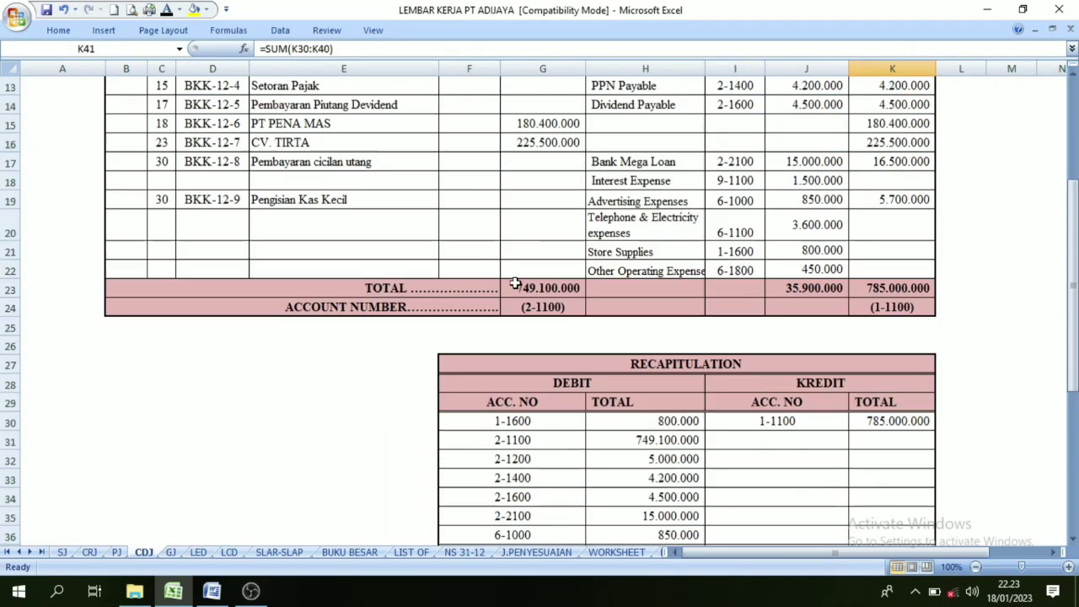
scroll(525, 306, down, 4)
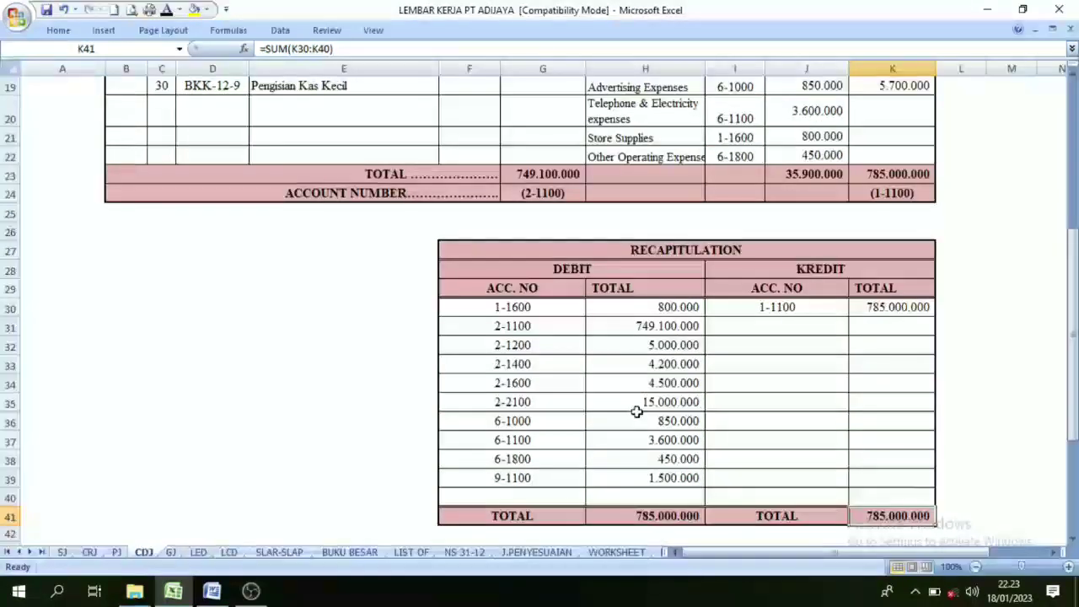
scroll(554, 308, up, 6)
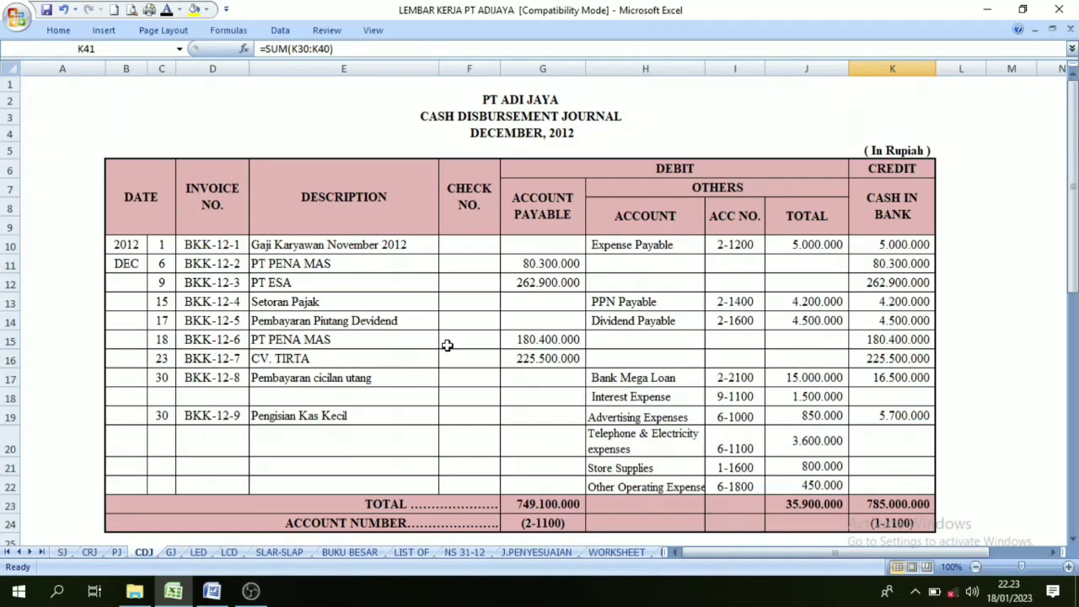
Go to the GJ sheet and show the general journal's Debit and Credit totals in I31:J31 in black font.
click(171, 552)
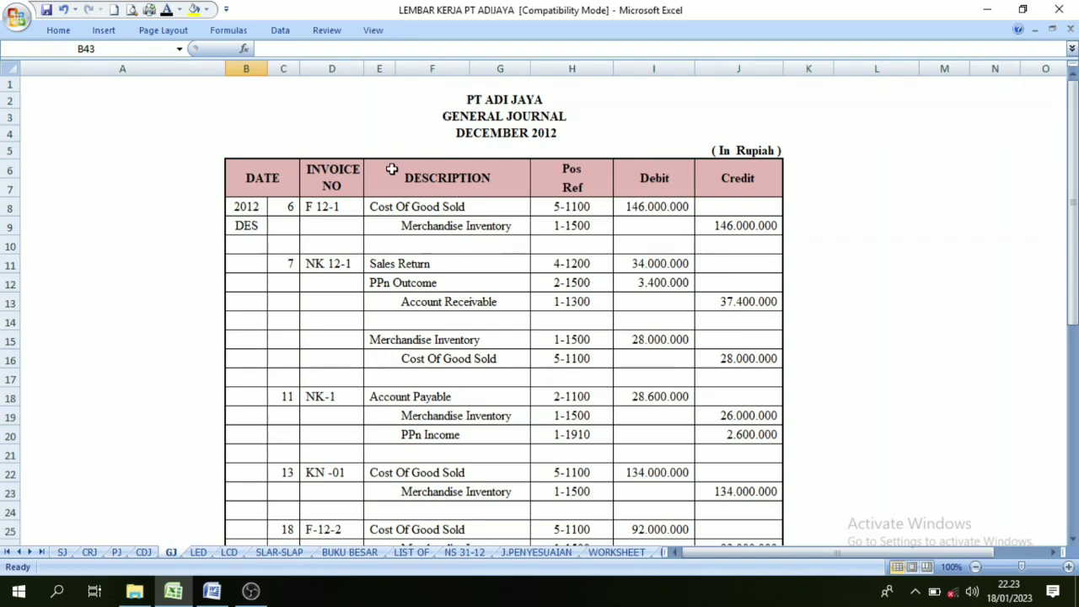
scroll(391, 173, down, 6)
scroll(390, 176, up, 6)
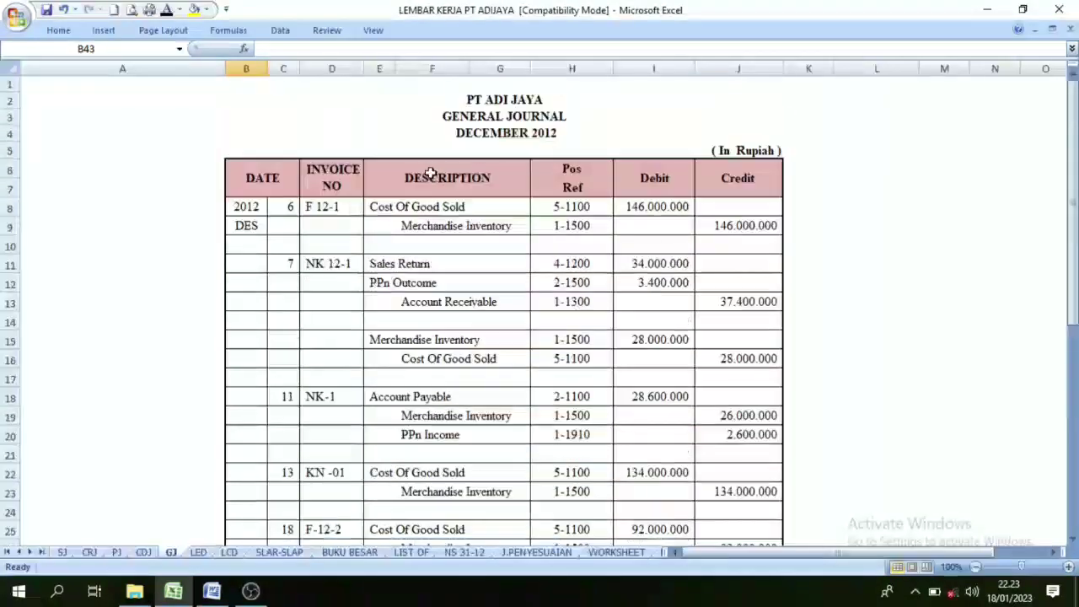
scroll(556, 223, down, 8)
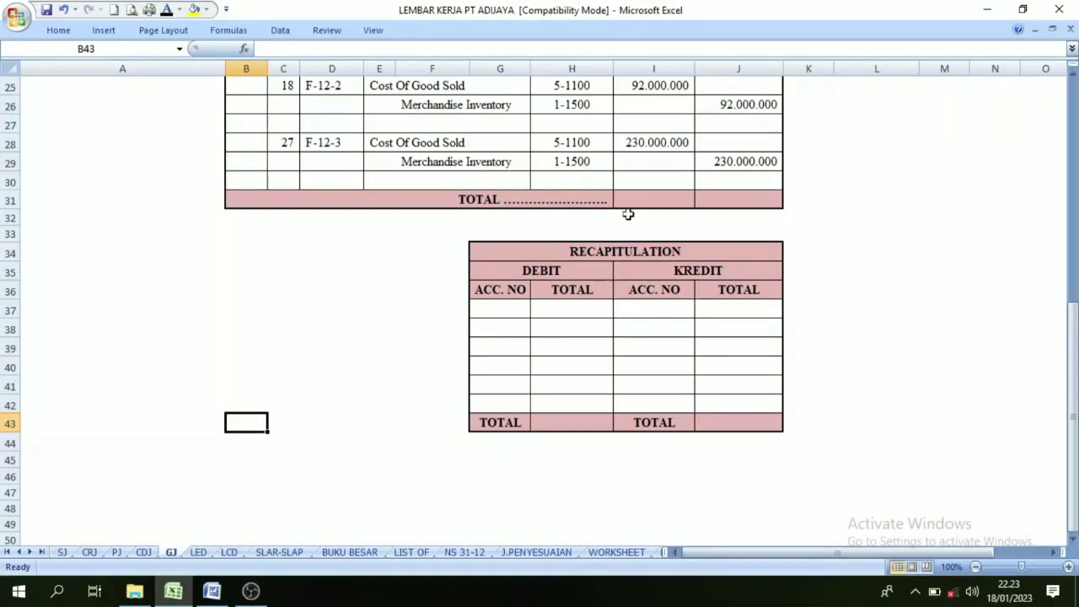
scroll(628, 215, up, 8)
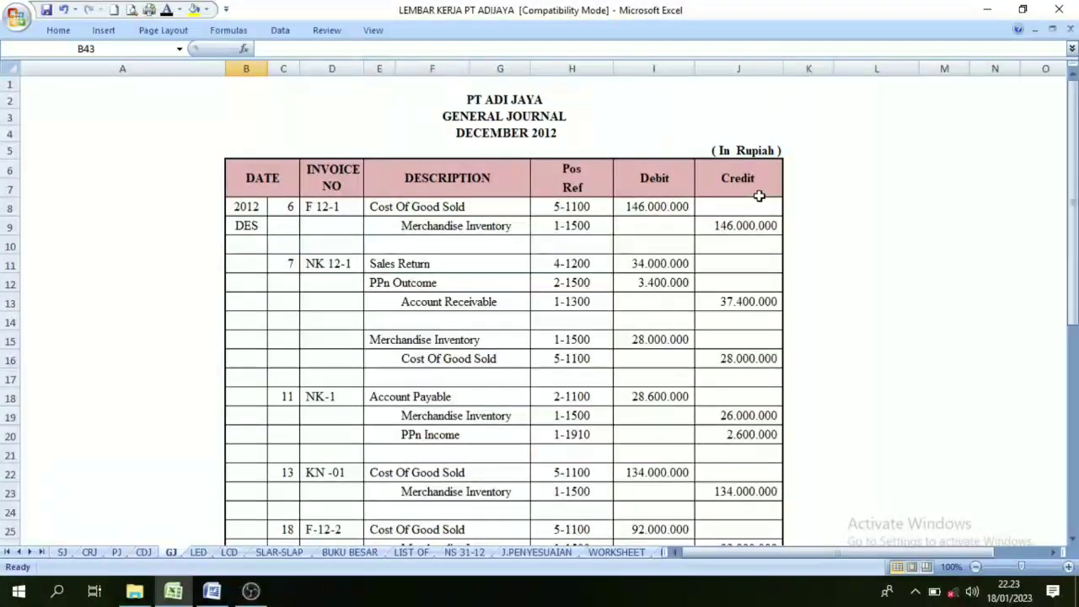
click(674, 187)
click(728, 186)
click(656, 174)
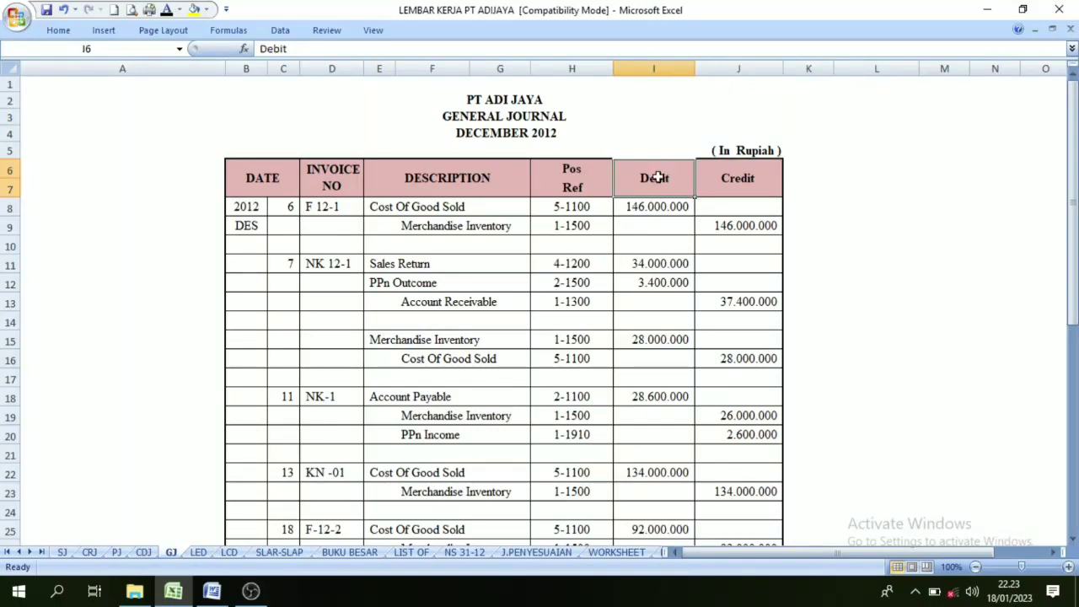
scroll(654, 212, down, 7)
drag(661, 256, 719, 254)
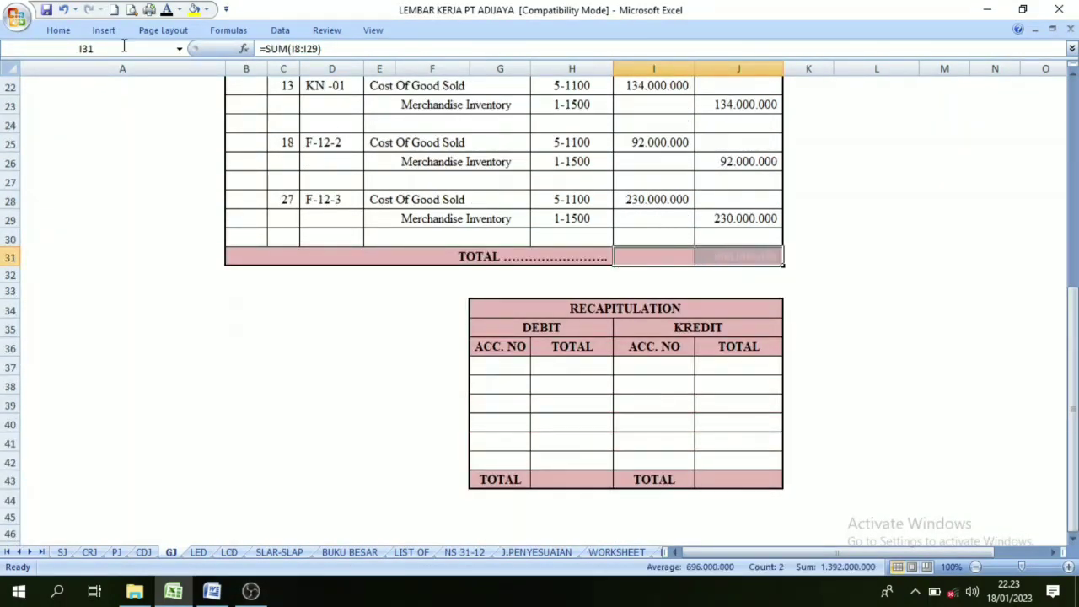
click(166, 10)
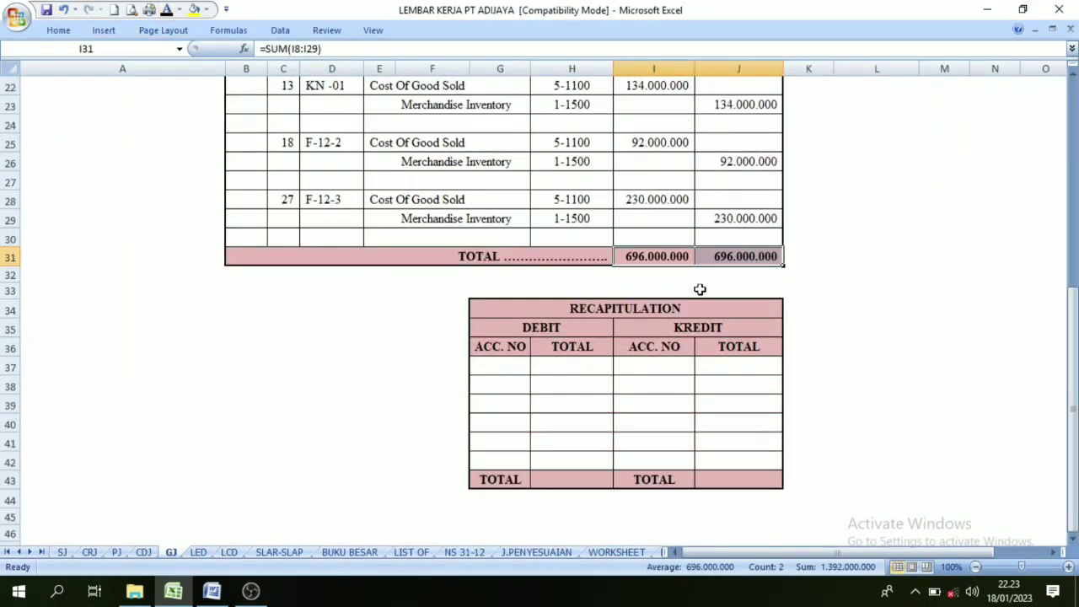
click(743, 276)
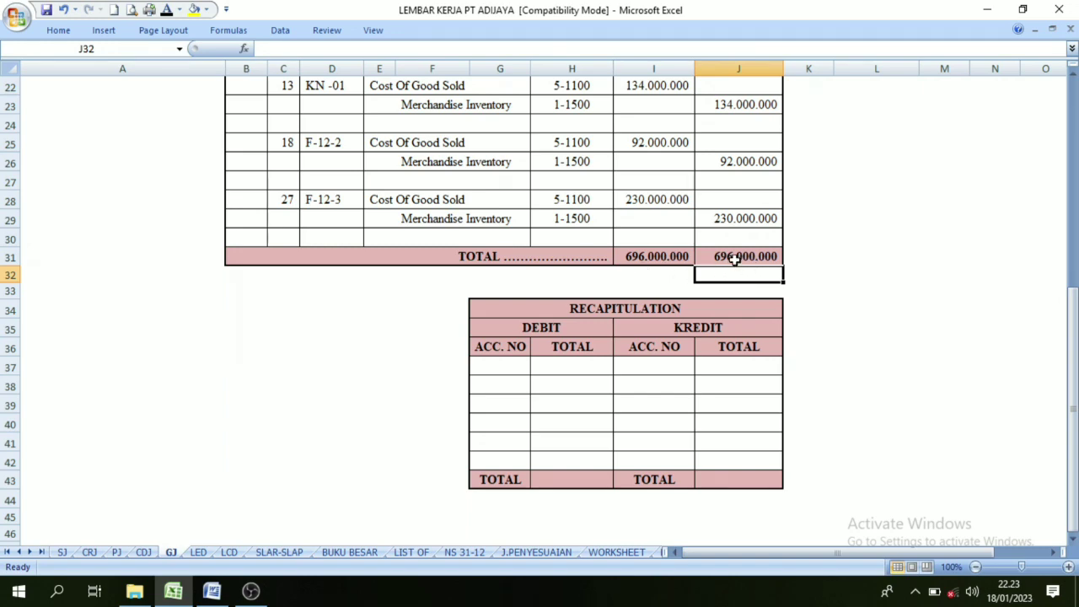
Mark the 5-1100 Pos Ref of the first Cost Of Good Sold debit entry in H8 with red font.
scroll(672, 259, up, 6)
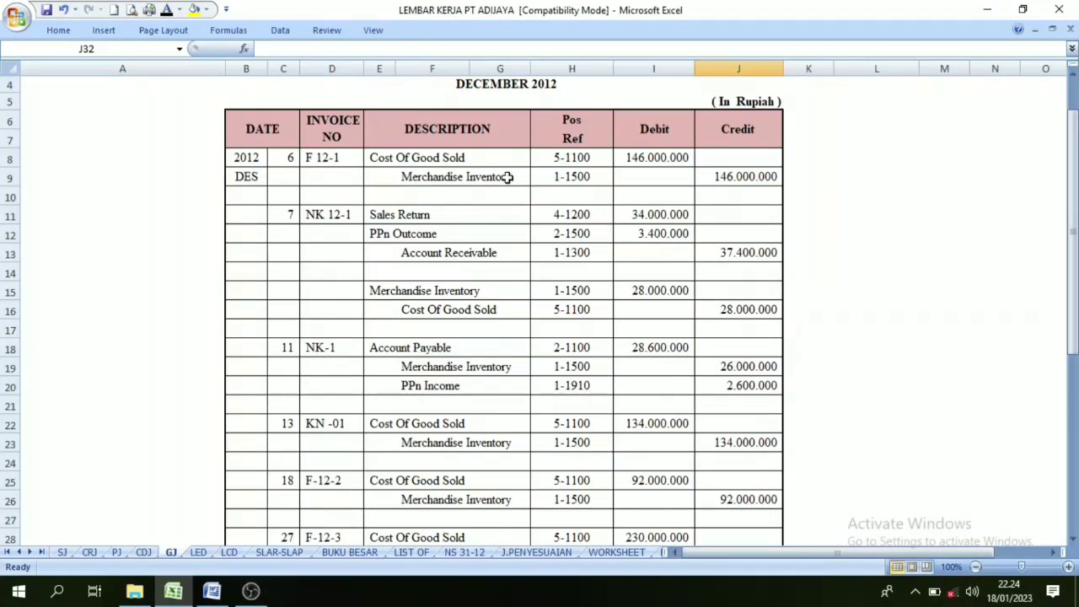
click(563, 159)
click(435, 158)
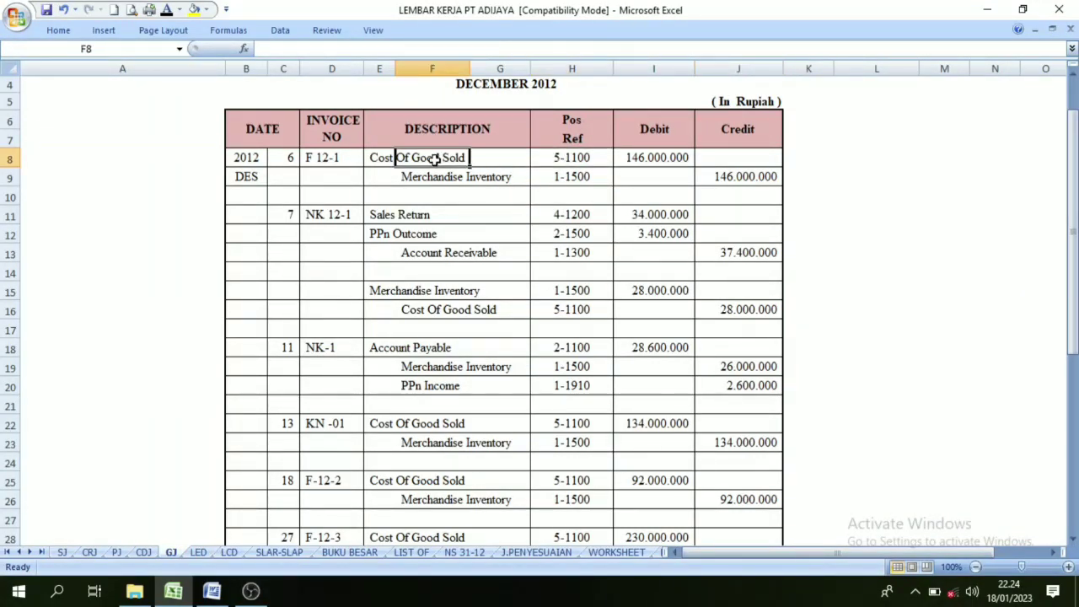
click(558, 158)
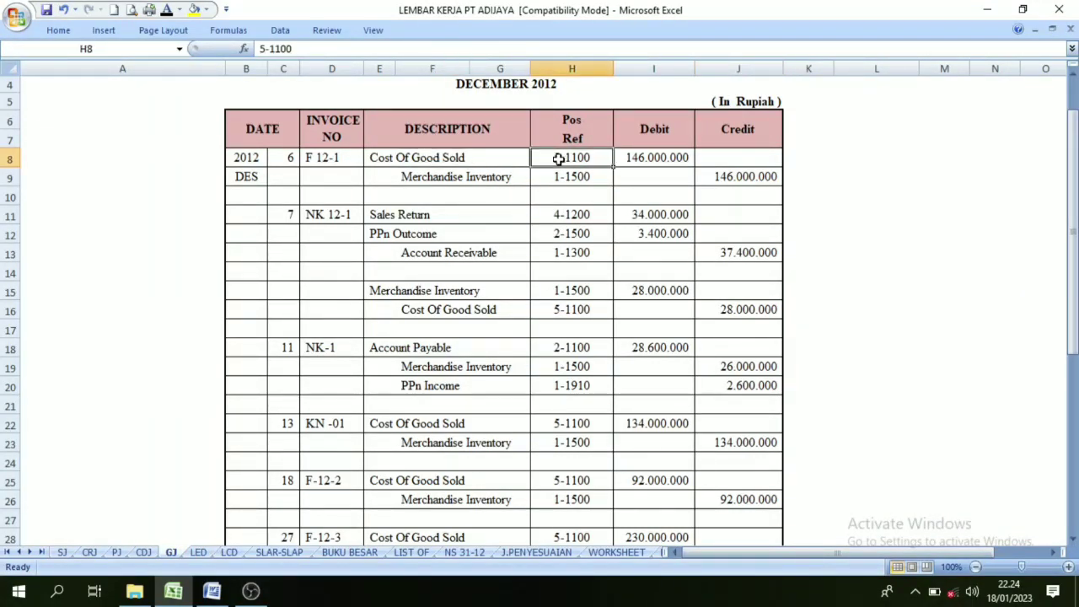
click(180, 10)
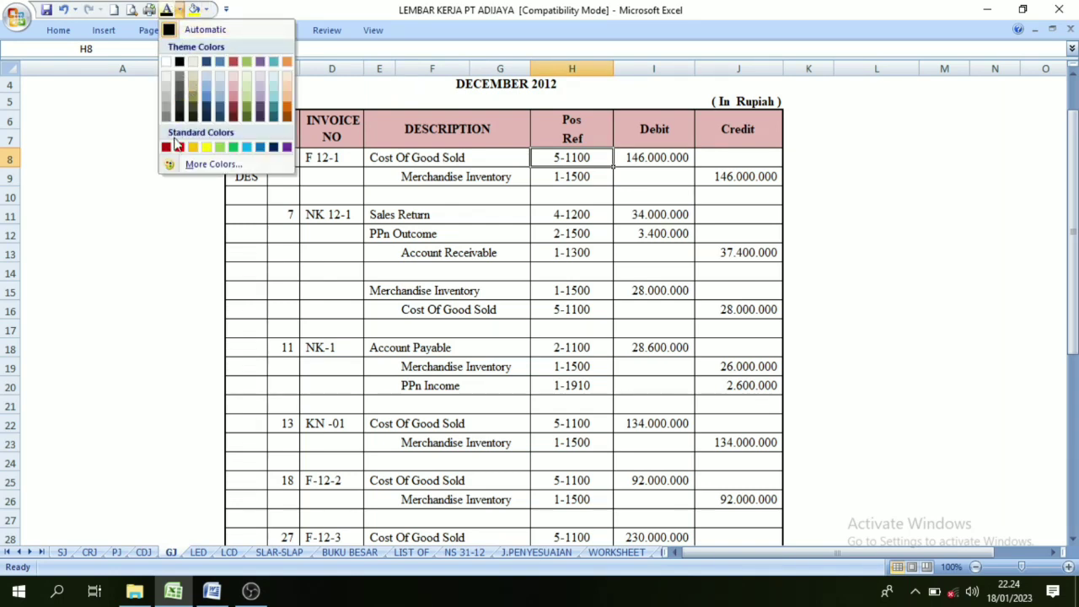
click(178, 146)
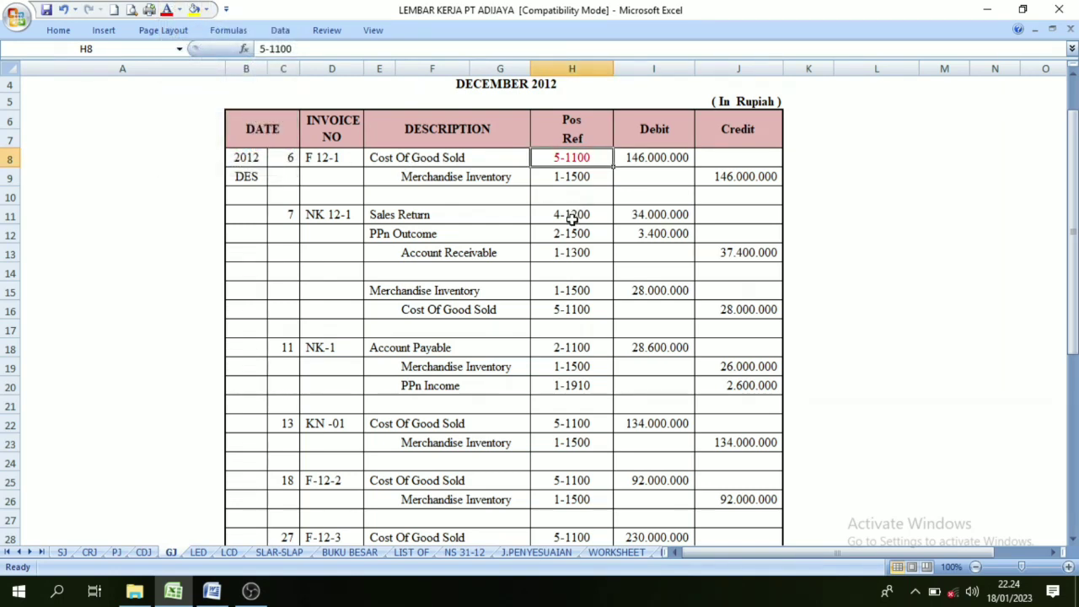
Mark the debit Pos Refs of Sales Return, PPn Outcome, Merchandise Inventory and Account Payable (H11:H12, H15, H18) in red font.
drag(572, 218, 569, 234)
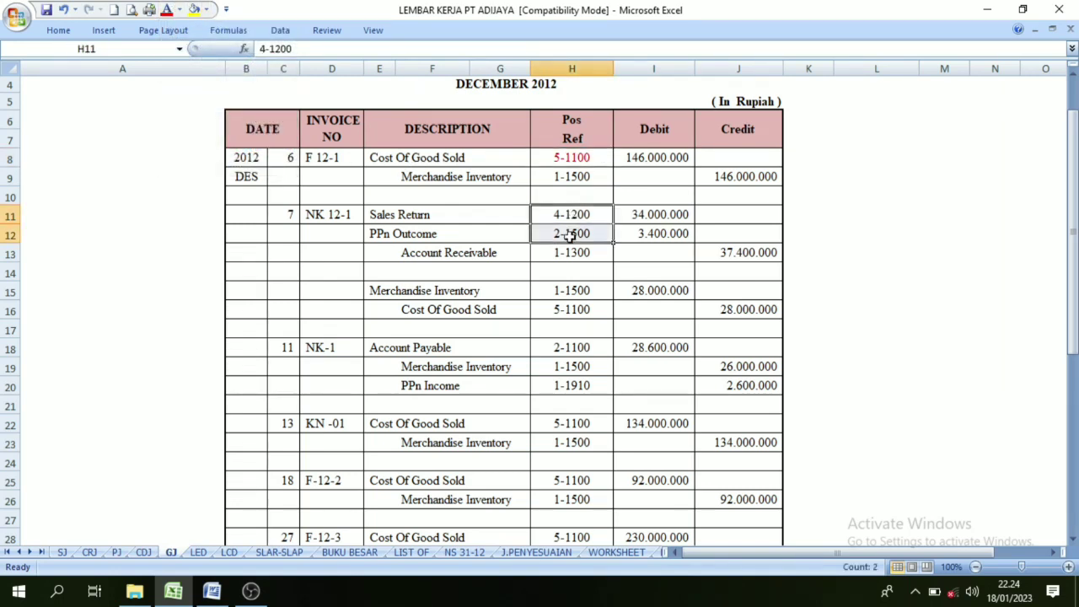
click(168, 11)
click(553, 289)
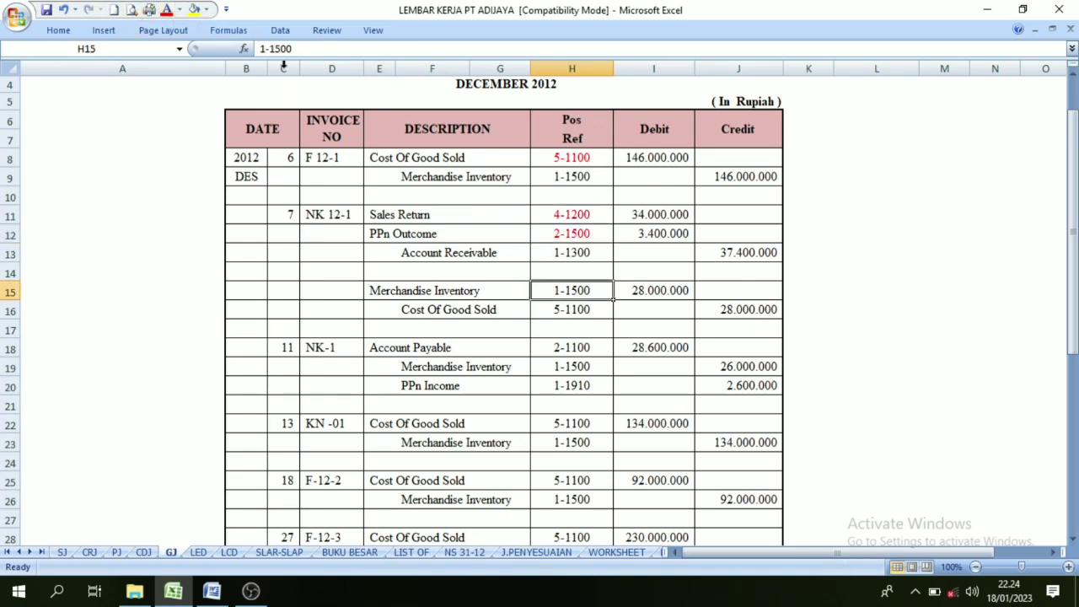
click(559, 348)
click(168, 11)
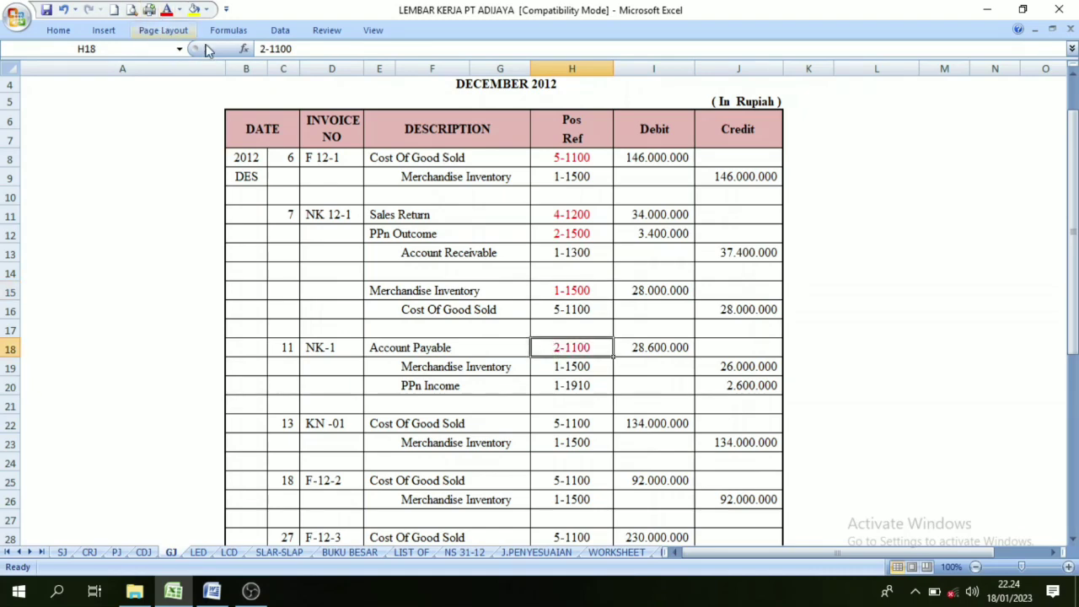
Mark the 5-1100 Pos Refs of the remaining Cost Of Good Sold debit entries in H22, H25 and H28 in red font.
scroll(453, 224, down, 2)
click(589, 312)
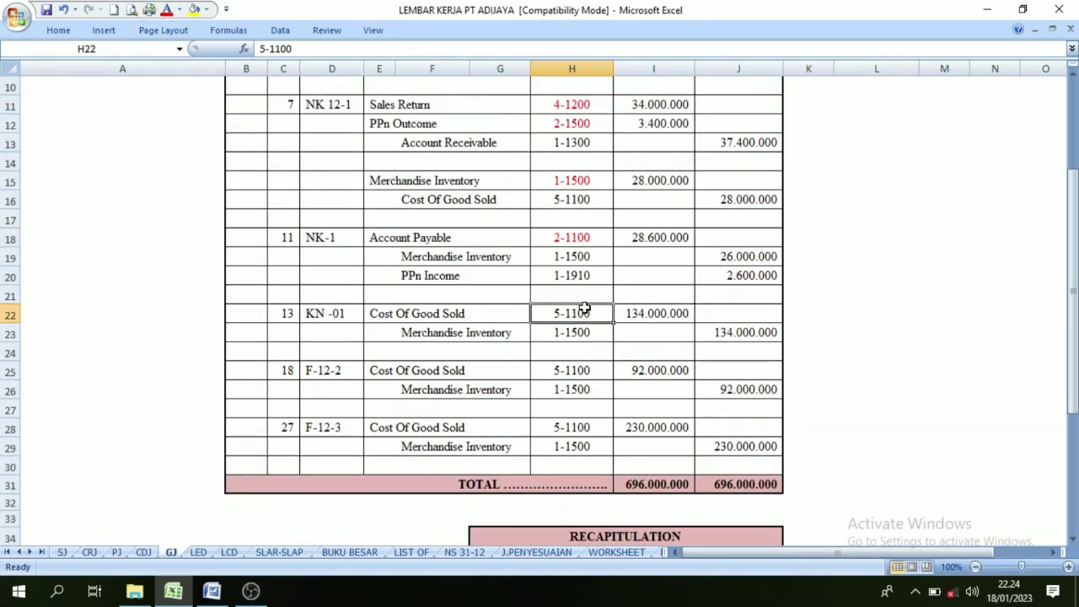
click(168, 11)
click(575, 365)
click(167, 11)
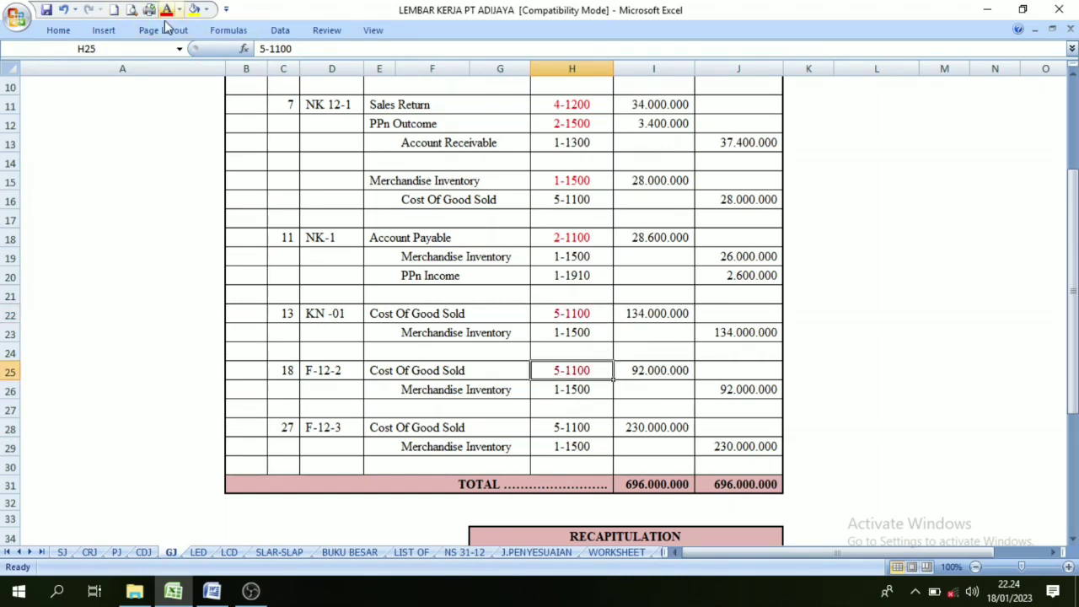
click(559, 430)
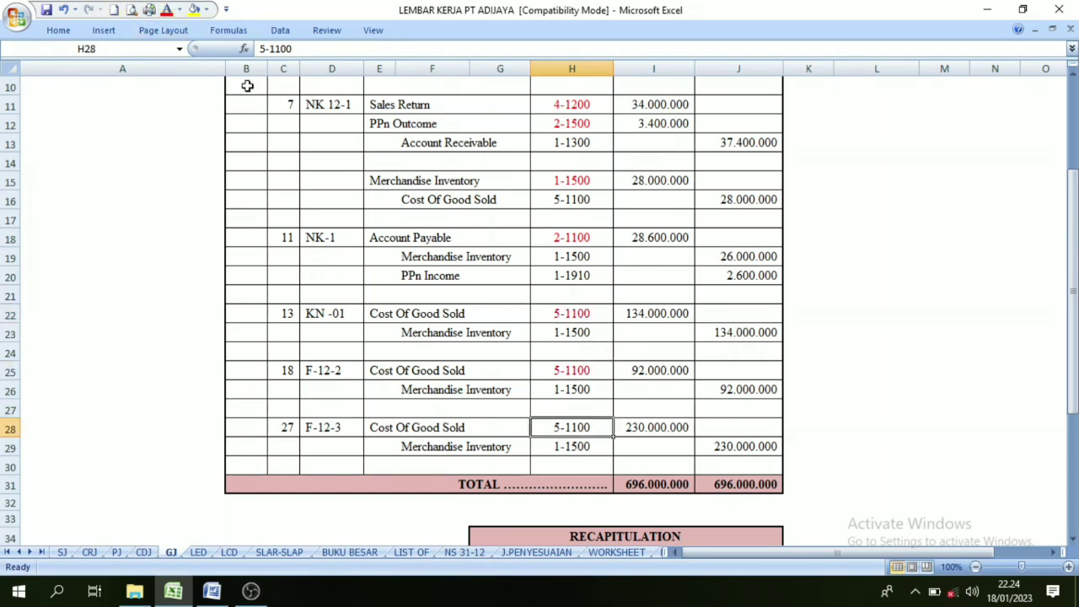
click(168, 11)
scroll(508, 332, up, 3)
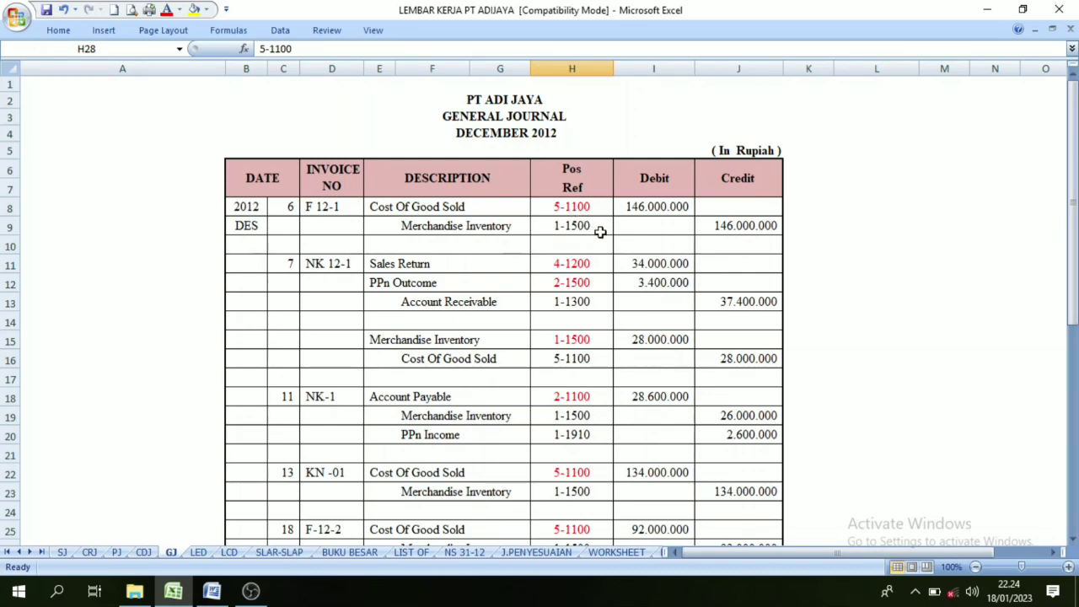
Review the red debit Pos Refs in the general journal, comparing the repeated 5-1100 entries in H8, H22, H25 and H28.
click(582, 209)
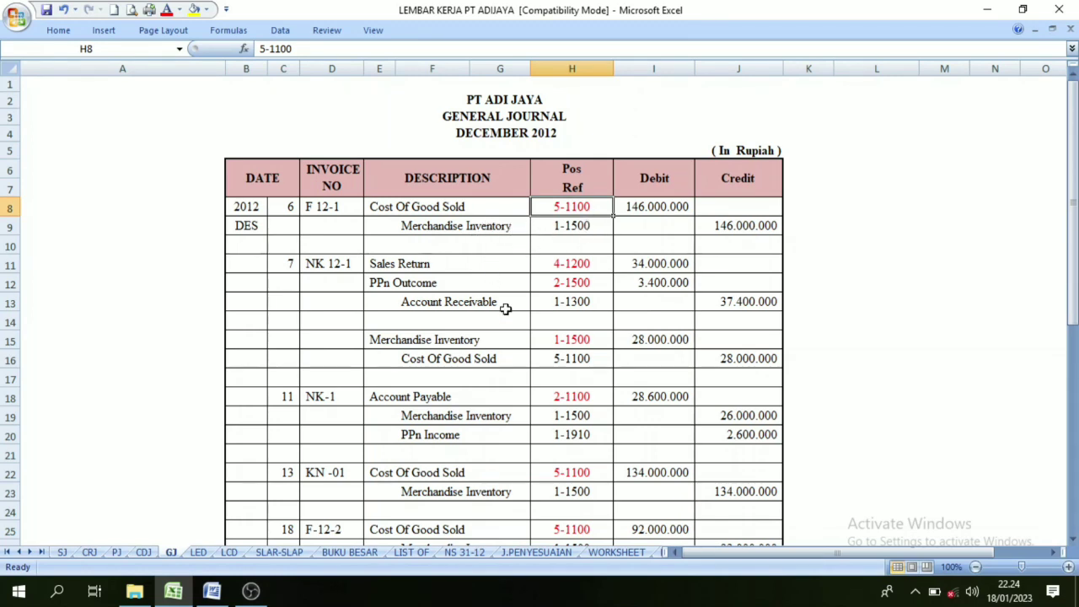
scroll(552, 433, down, 1)
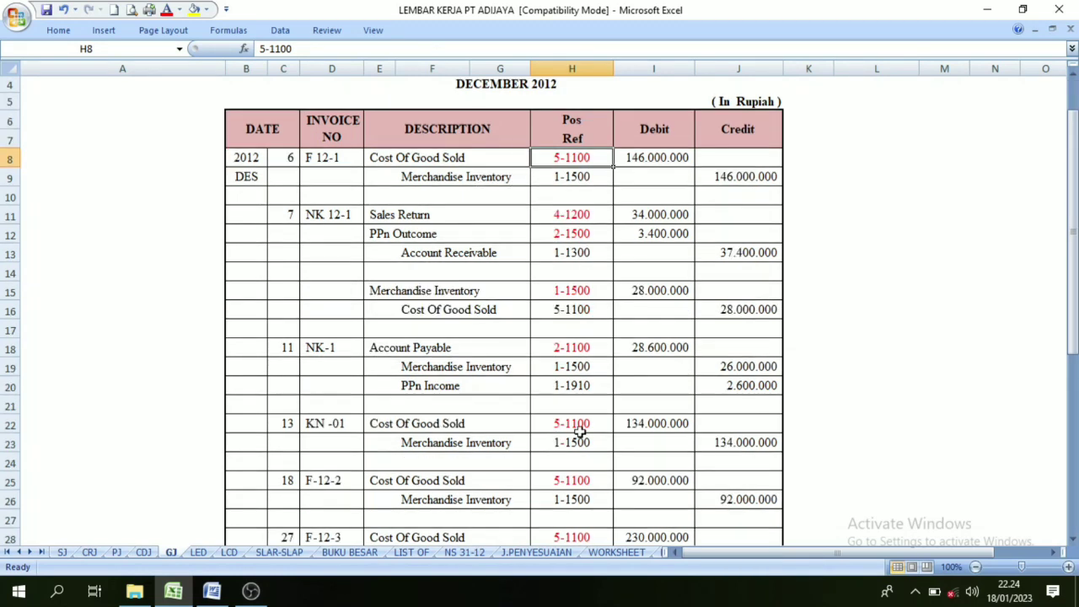
click(575, 426)
click(582, 482)
scroll(604, 319, down, 1)
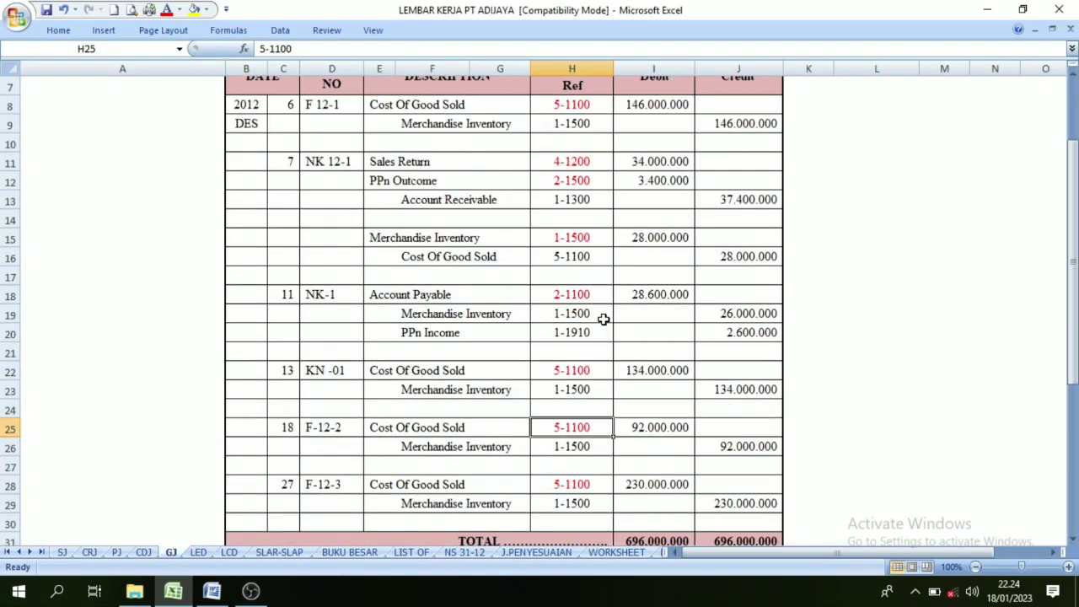
click(565, 493)
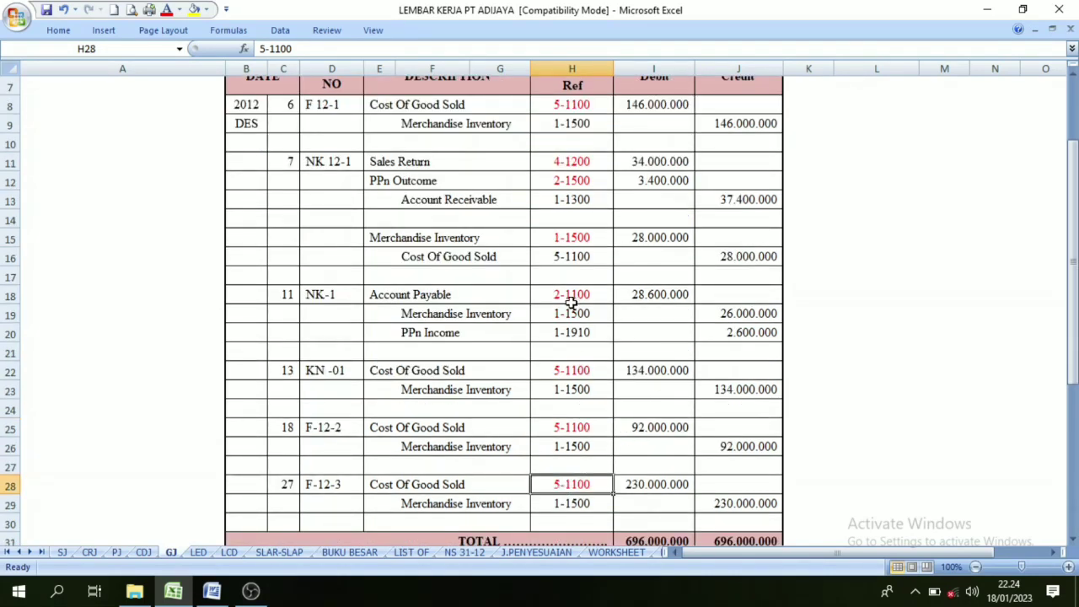
scroll(570, 301, up, 2)
scroll(565, 290, down, 6)
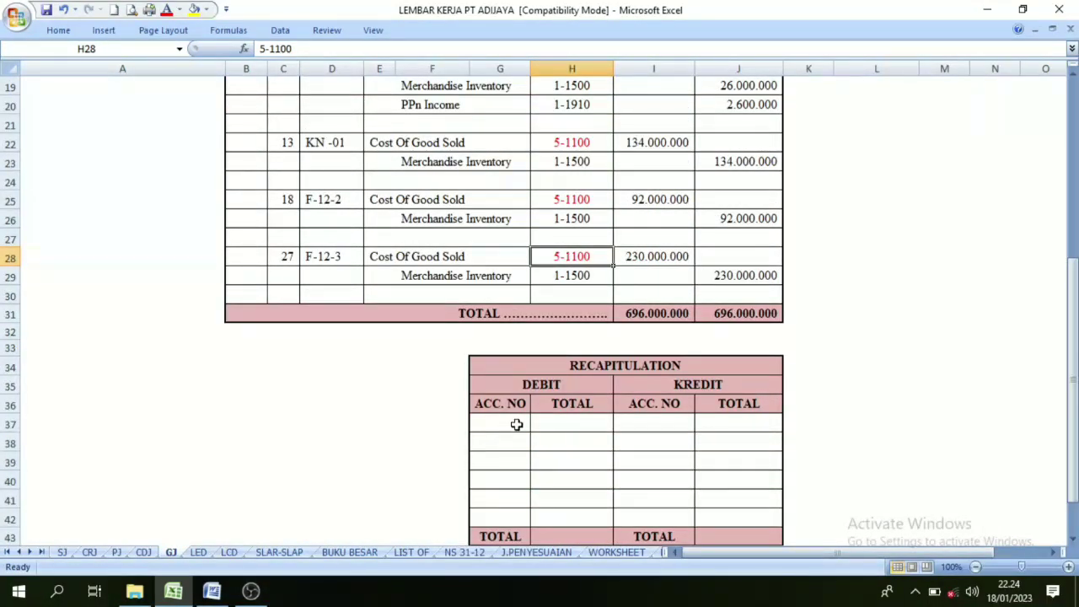
scroll(539, 405, up, 3)
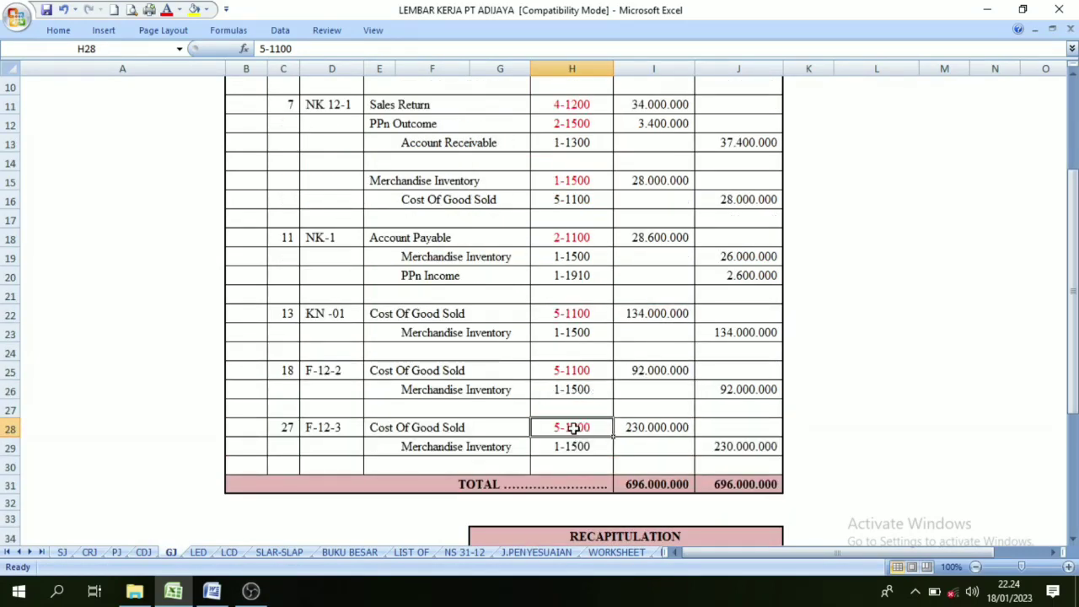
click(565, 374)
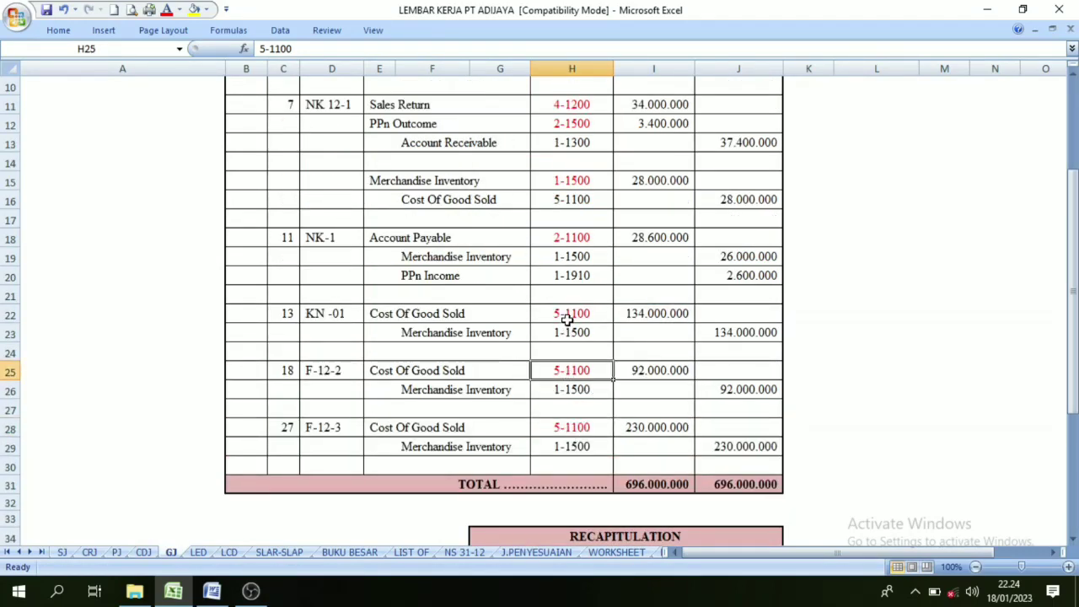
click(568, 314)
scroll(569, 319, up, 3)
click(563, 210)
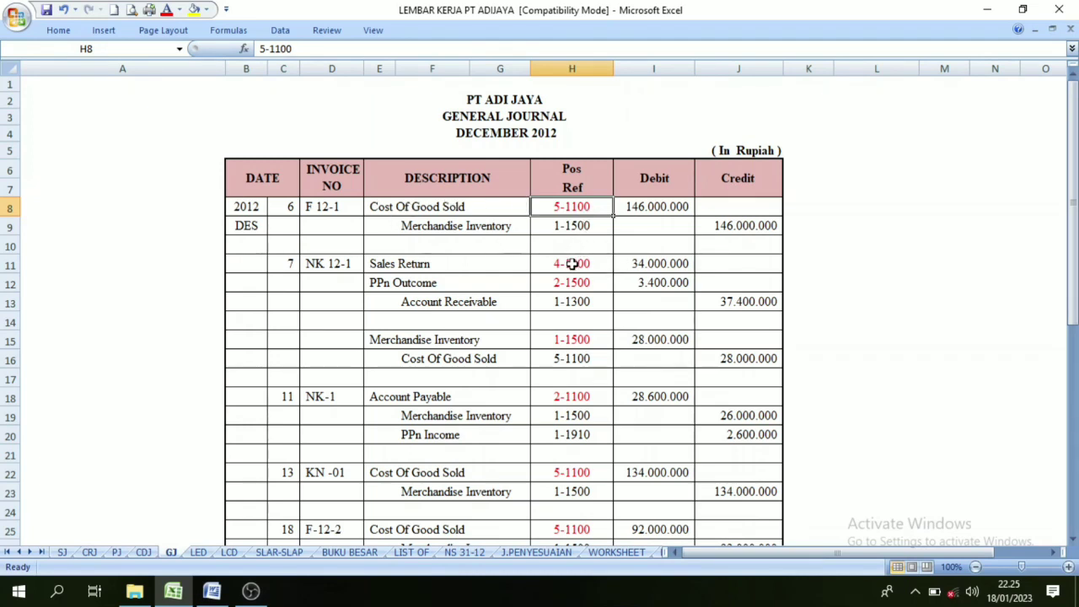
Show the recapitulation's debit account numbers 1-1500, 2-1100, 2-1500, 4-1200 and 5-1100 in G37:G42 in black font.
scroll(572, 264, down, 1)
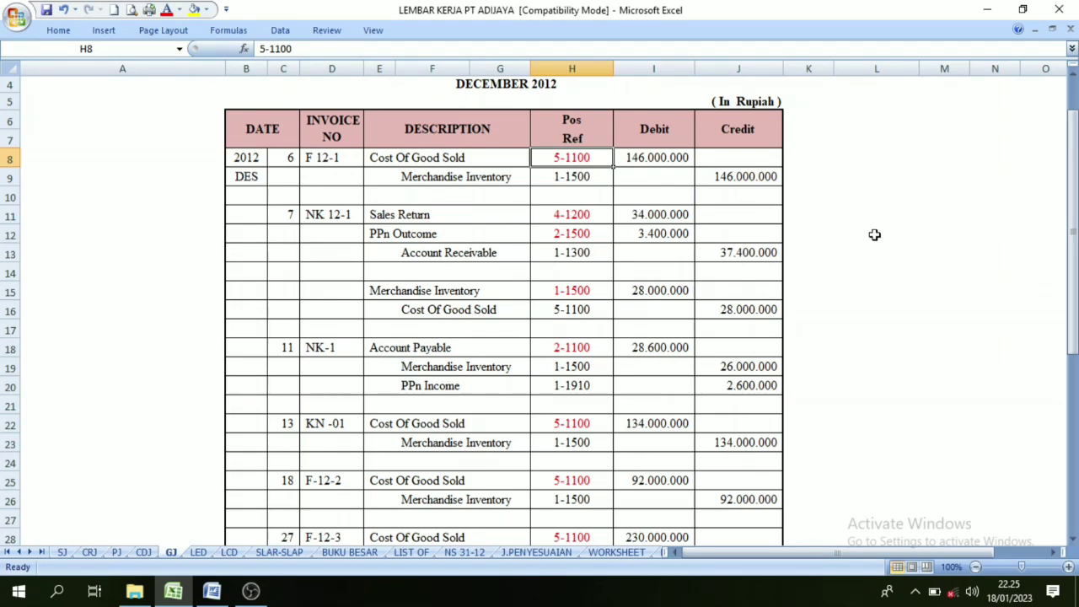
scroll(537, 265, down, 5)
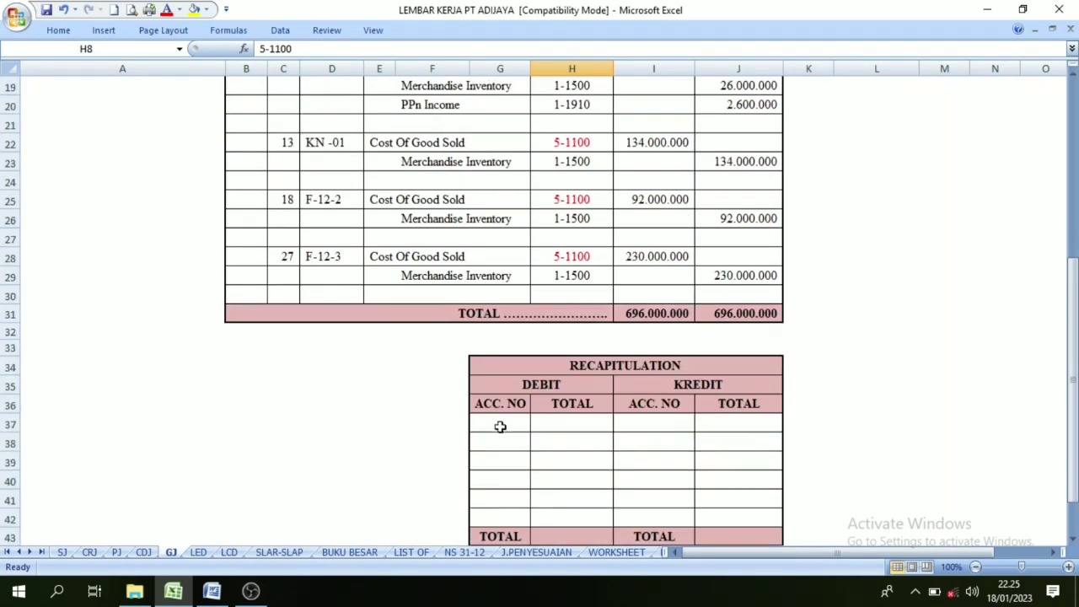
scroll(540, 244, up, 6)
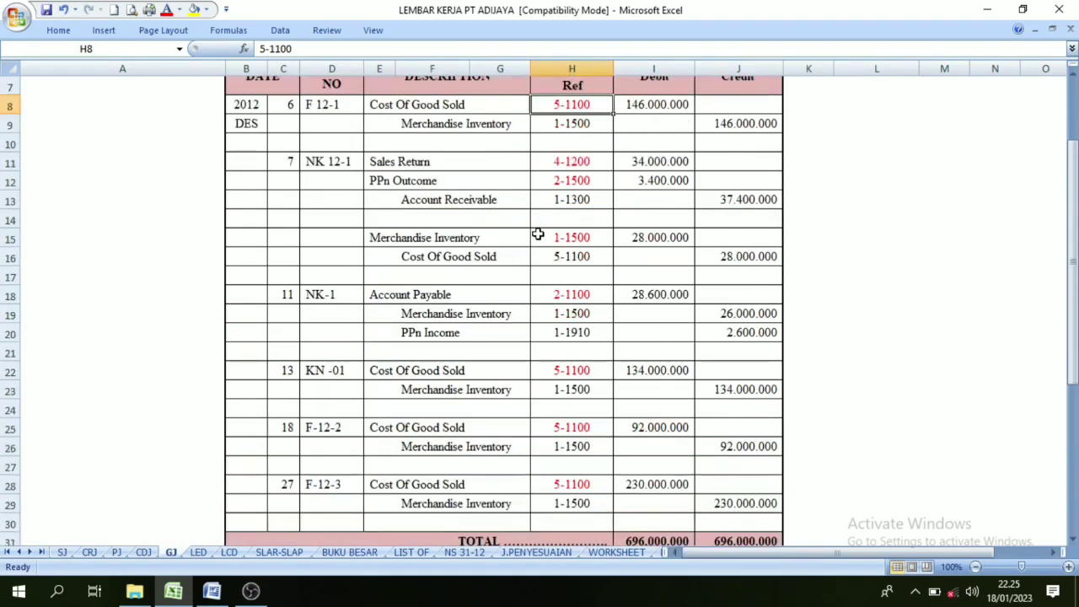
scroll(549, 228, down, 8)
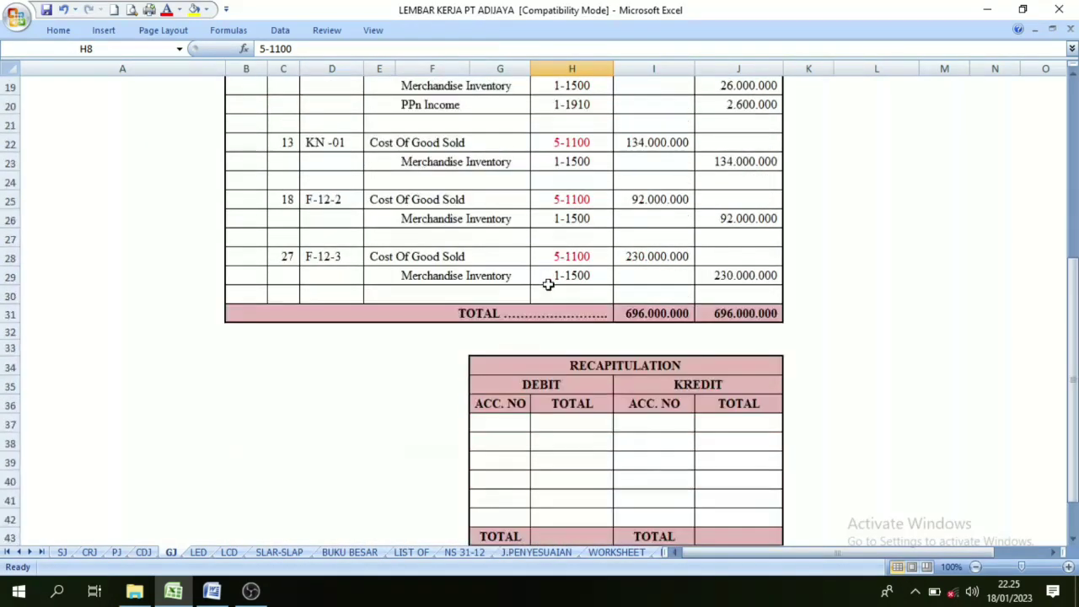
click(497, 305)
drag(497, 302, 508, 402)
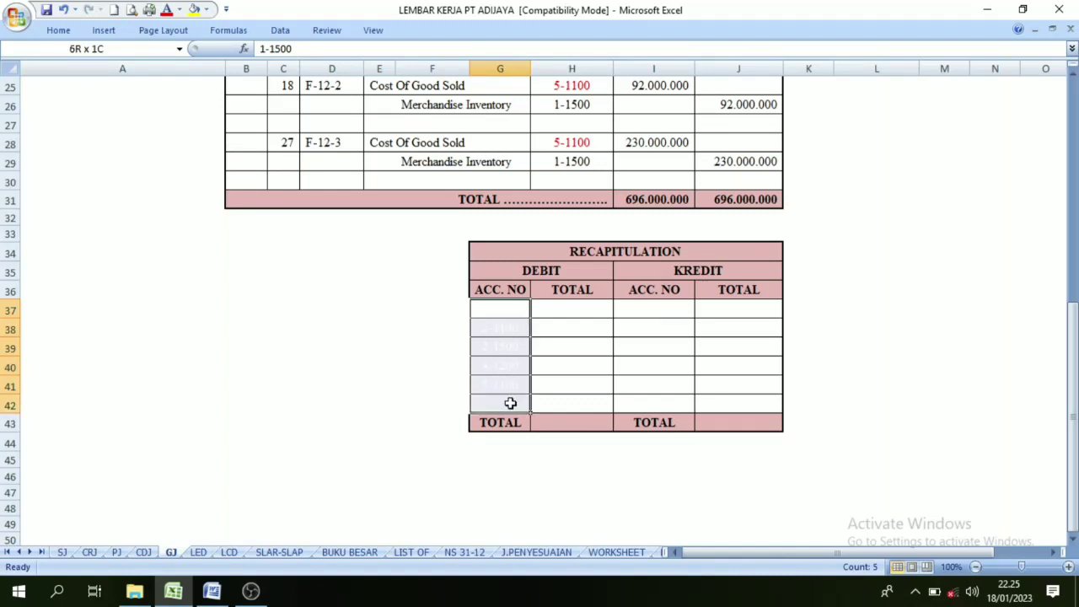
click(179, 10)
click(172, 28)
click(584, 365)
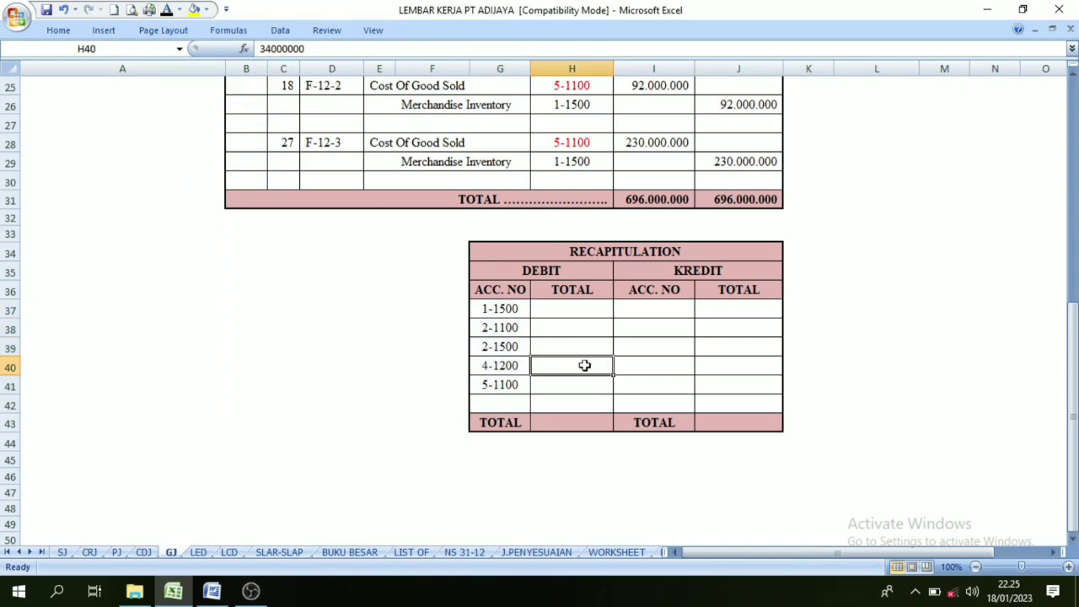
Check the debit account numbers in G37:G41 of the recapitulation against the red Pos Refs in the general journal.
click(489, 384)
click(495, 340)
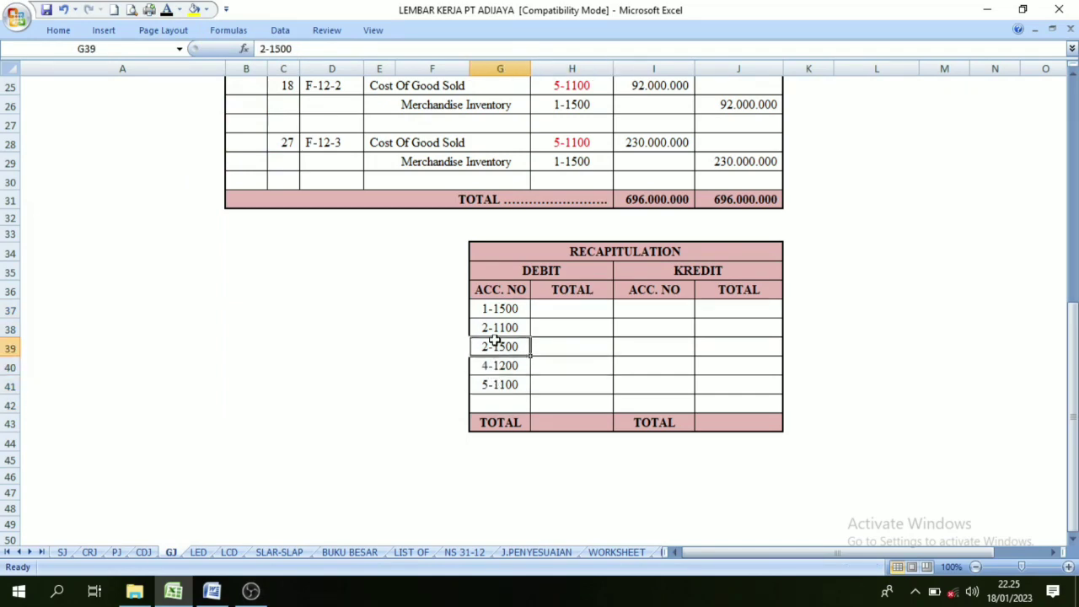
click(495, 329)
click(497, 310)
scroll(656, 349, up, 3)
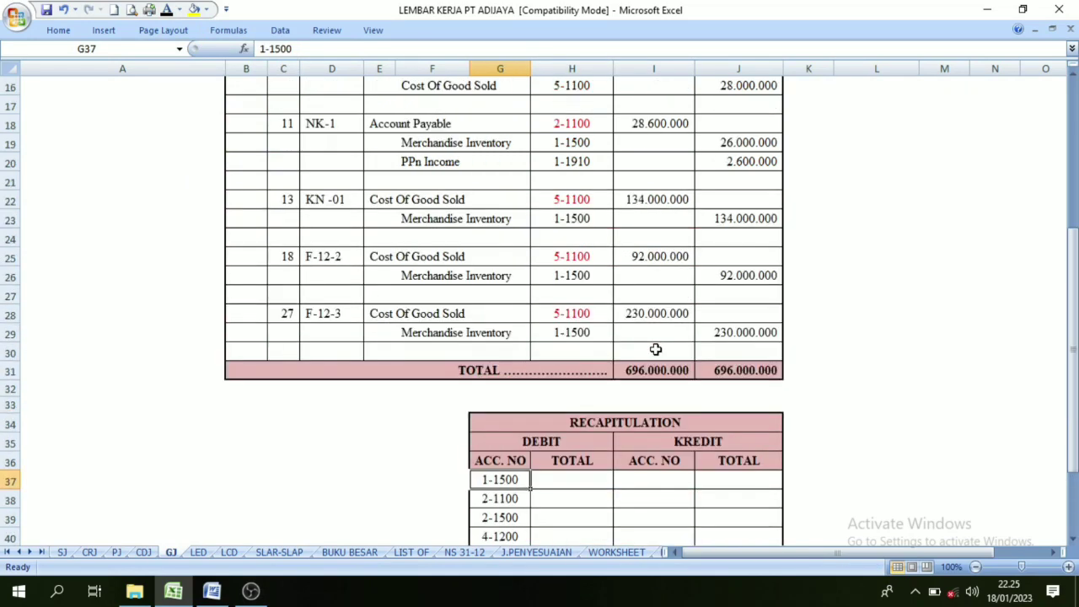
scroll(656, 349, up, 4)
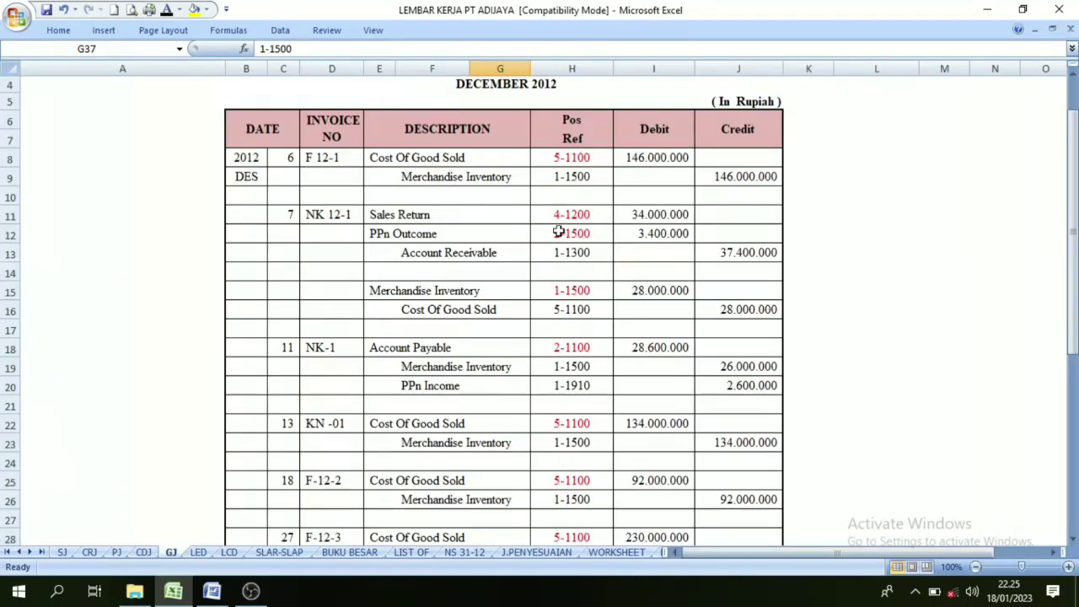
scroll(554, 254, down, 6)
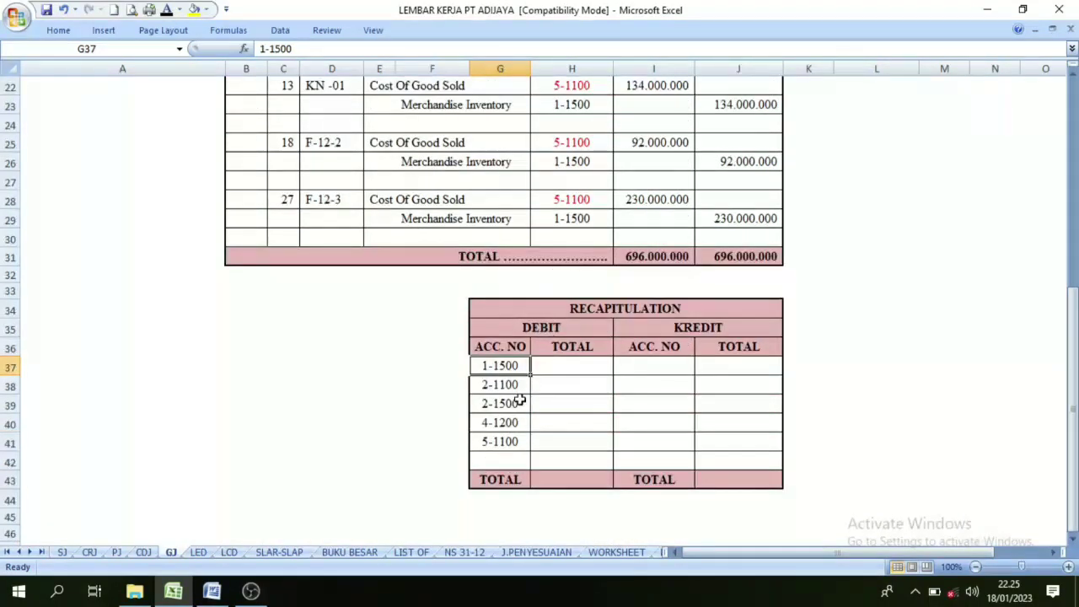
Trace account 5-1100 in G41 to its red Cost Of Good Sold Pos Refs in H28, H25, H22 and H8.
click(500, 443)
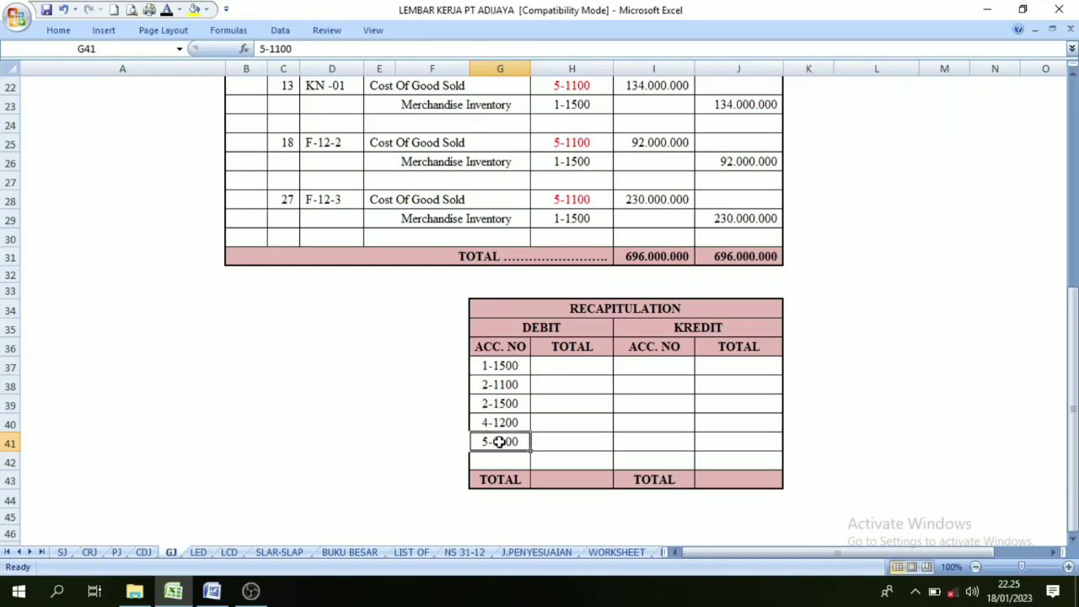
click(577, 199)
click(555, 143)
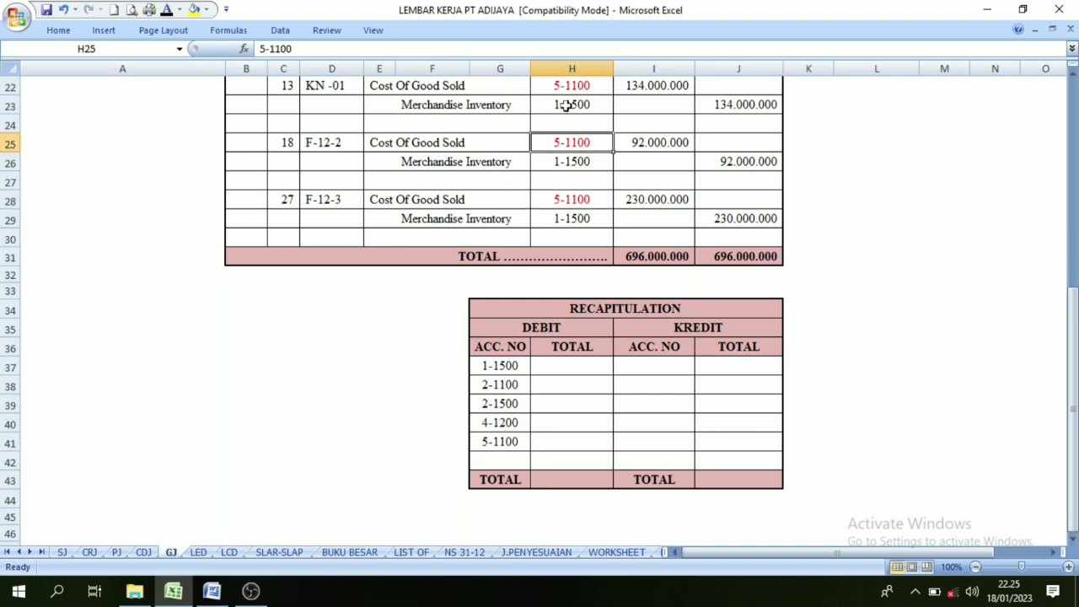
click(555, 90)
scroll(555, 90, up, 6)
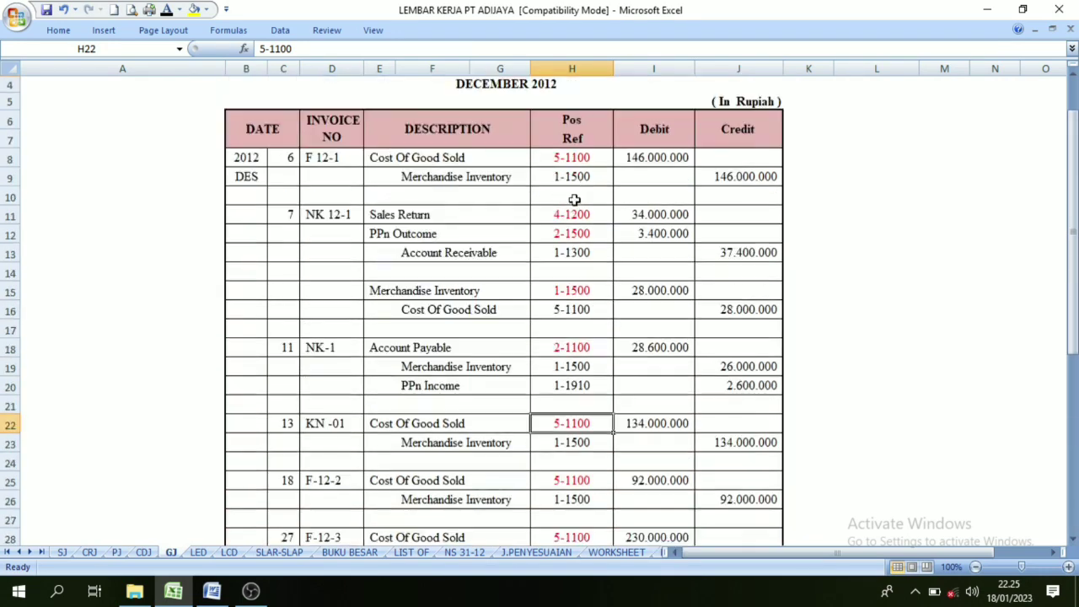
click(561, 158)
scroll(536, 391, down, 6)
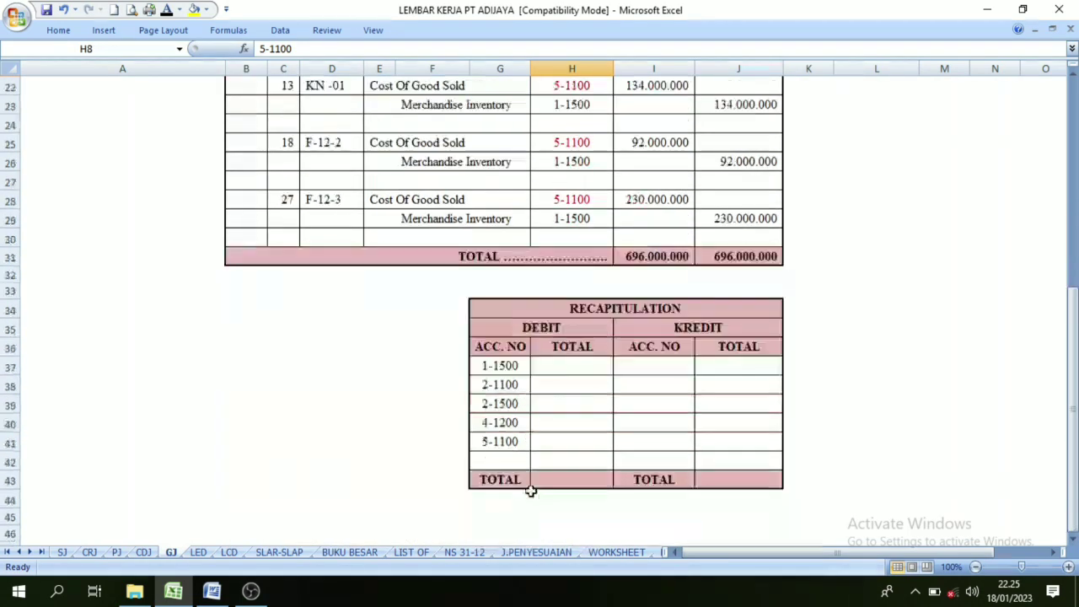
click(498, 446)
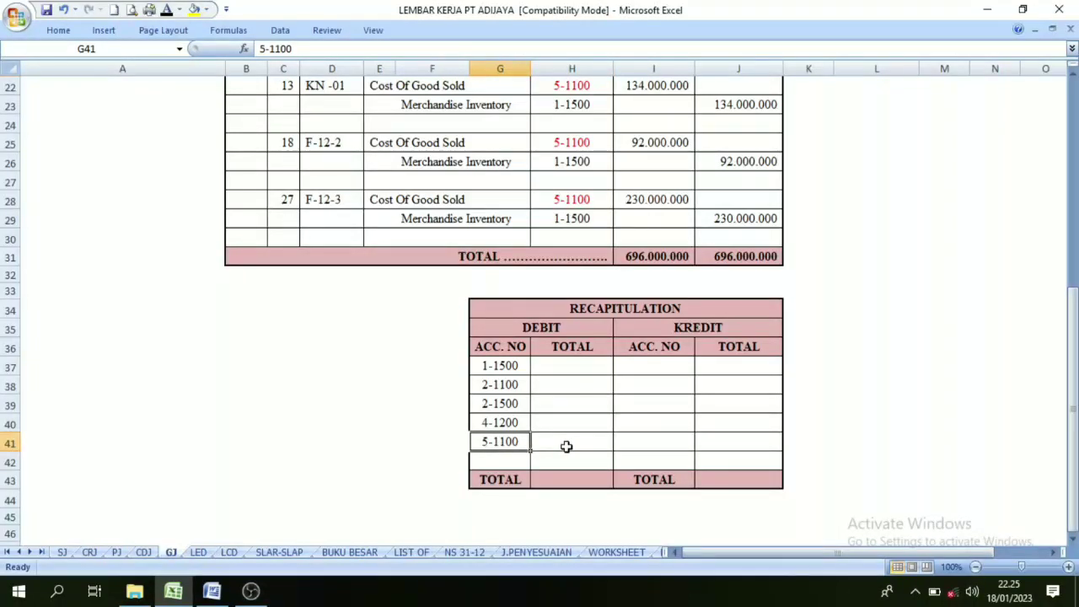
Go through the 5-1100 debit amounts in I28, I25, I22 and I8, and show their total of 602.000.000 in H41 in black font.
click(567, 447)
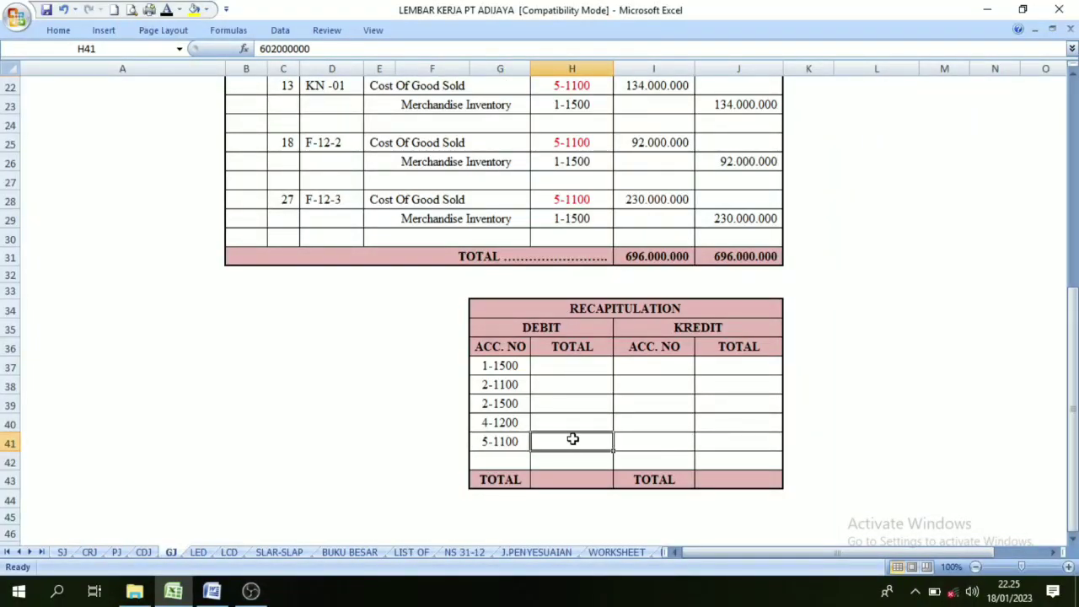
click(658, 202)
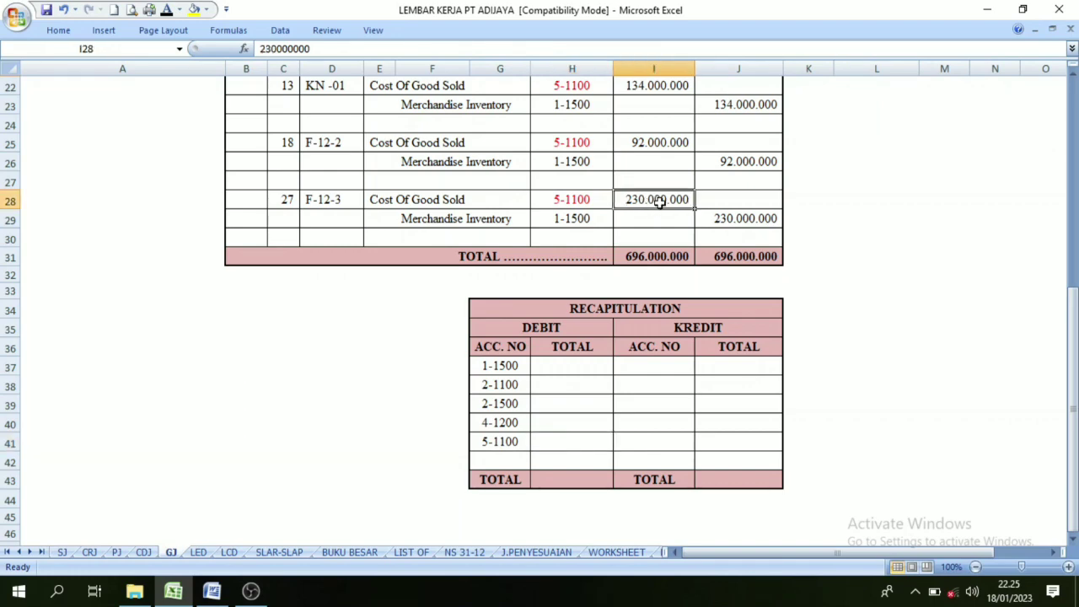
click(652, 142)
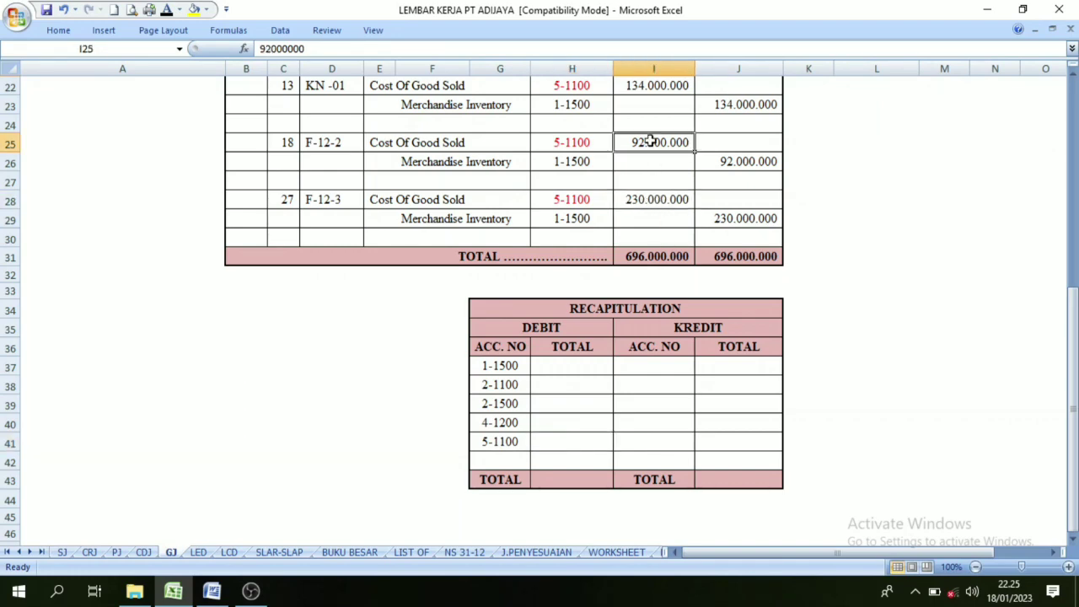
scroll(741, 226, up, 2)
scroll(741, 226, up, 1)
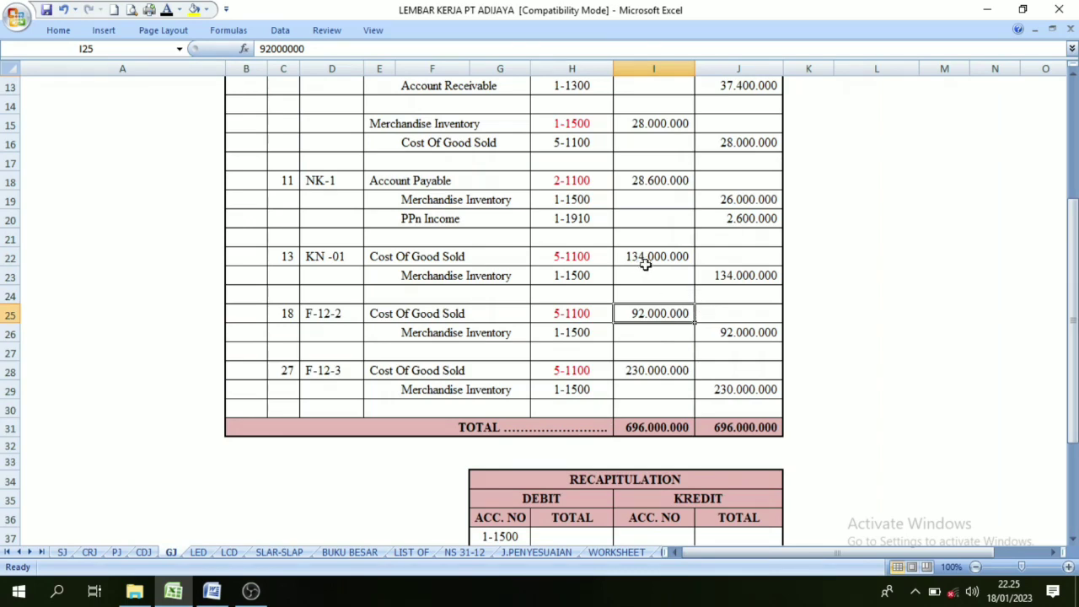
click(672, 258)
scroll(672, 257, up, 4)
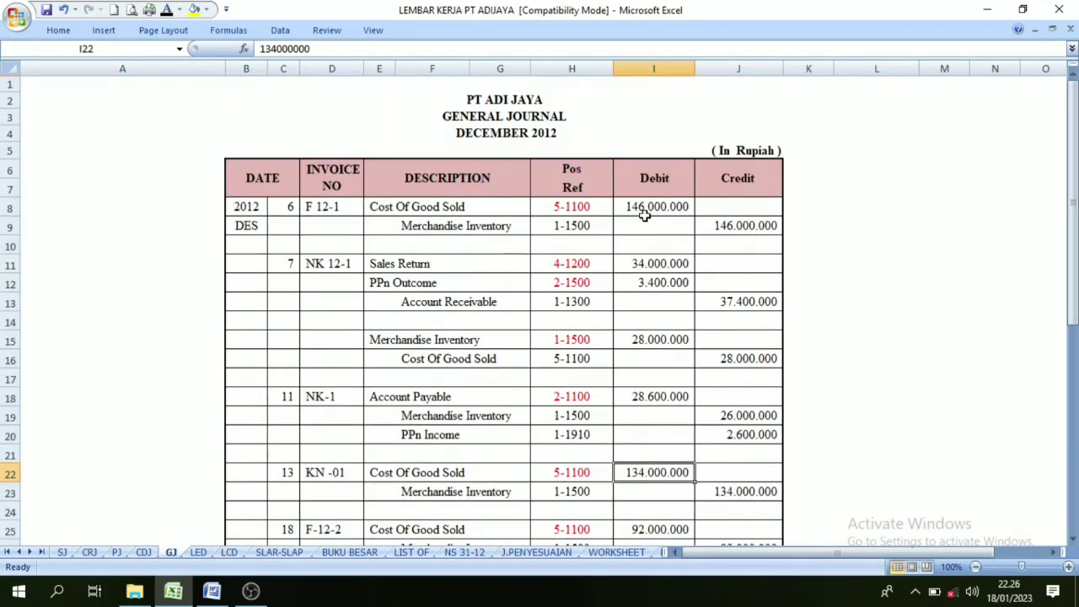
click(643, 206)
scroll(641, 338, down, 8)
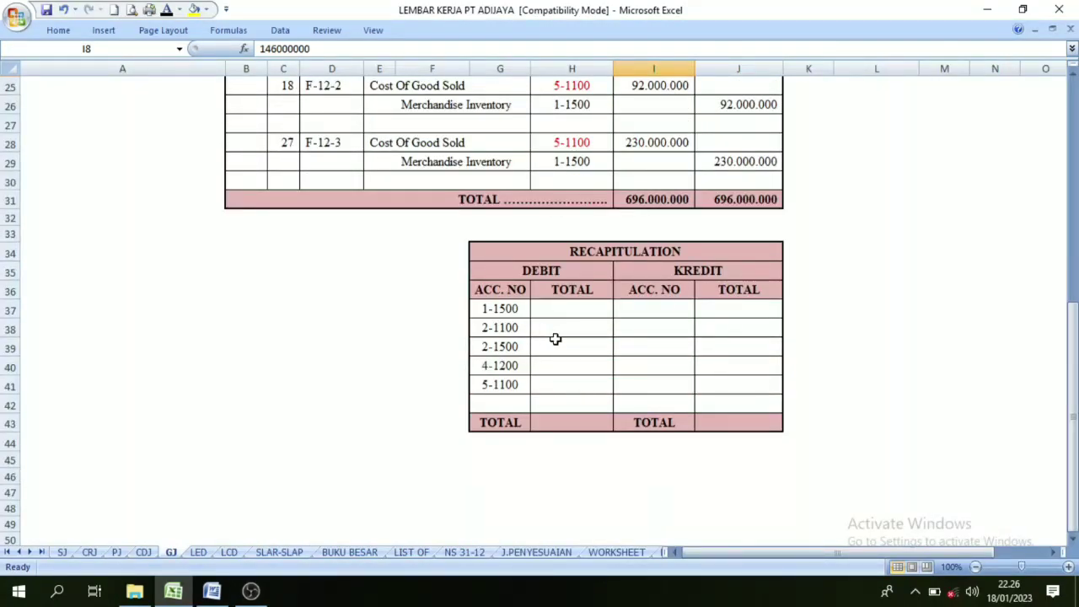
click(561, 388)
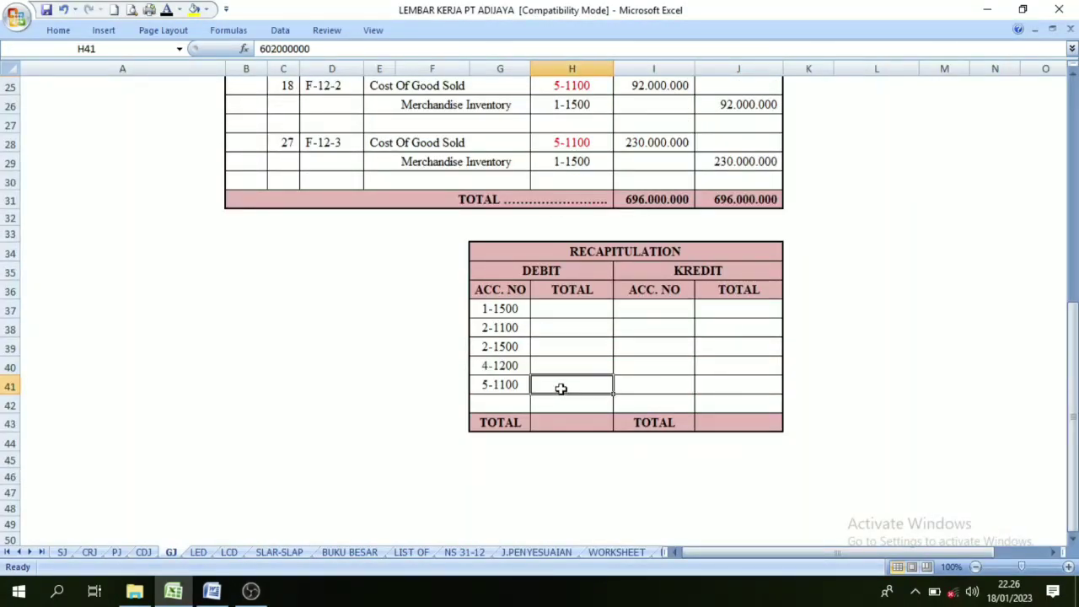
click(167, 10)
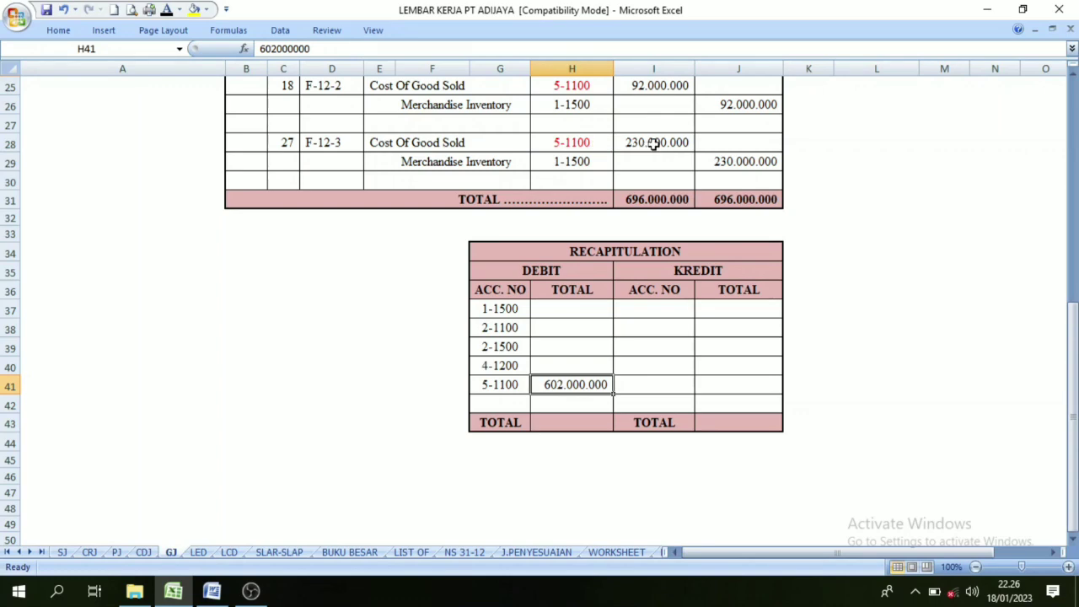
Trace account 1-1500 to its red Pos Ref in H15 and show its debit total of 28.000.000 in H37 in black font.
scroll(655, 144, up, 7)
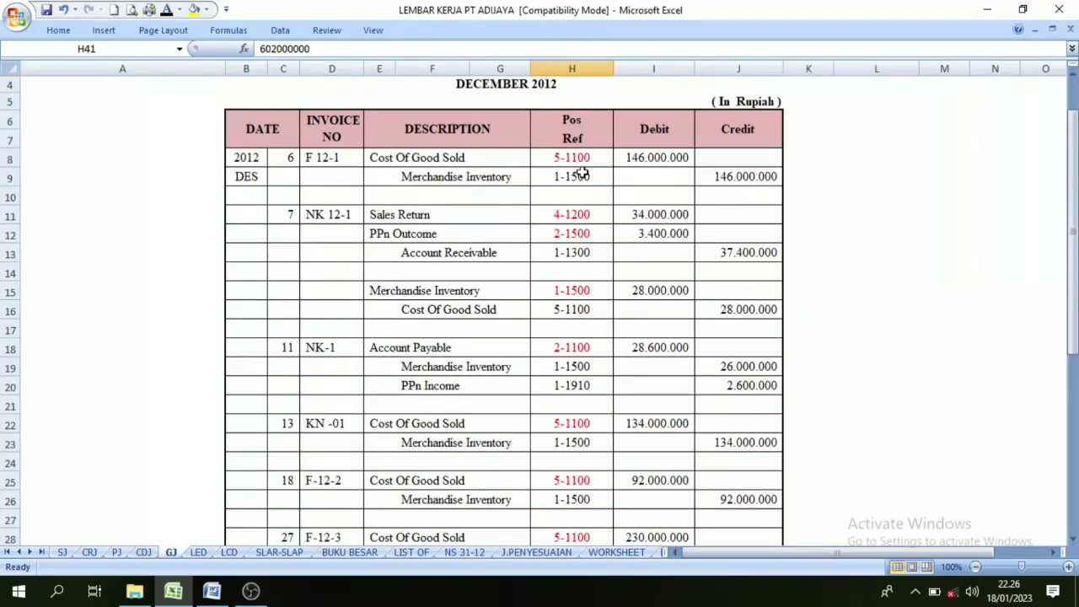
scroll(582, 175, down, 6)
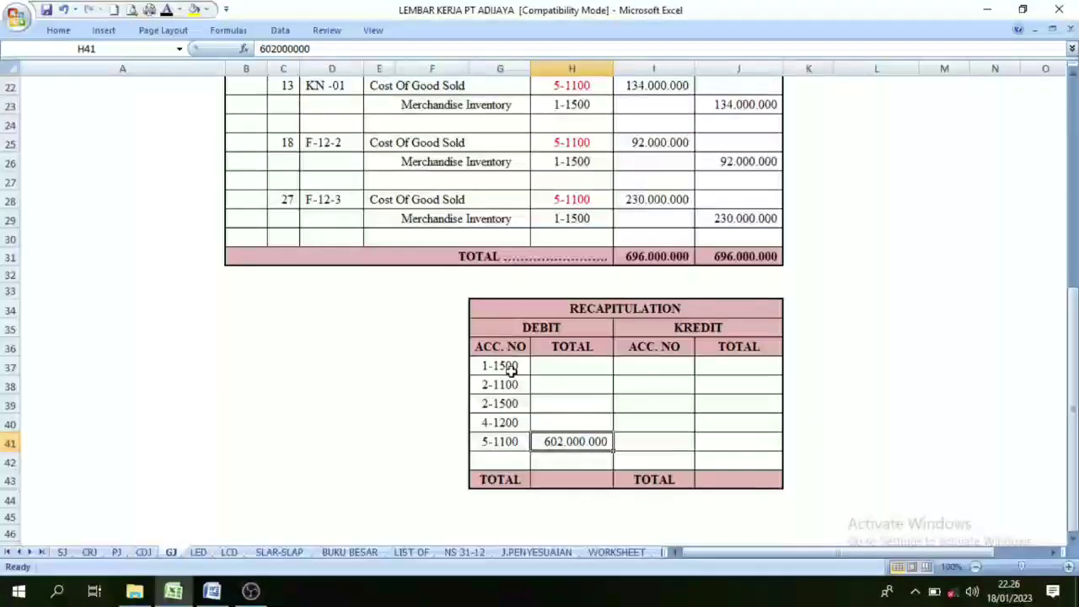
click(494, 368)
scroll(585, 245, up, 1)
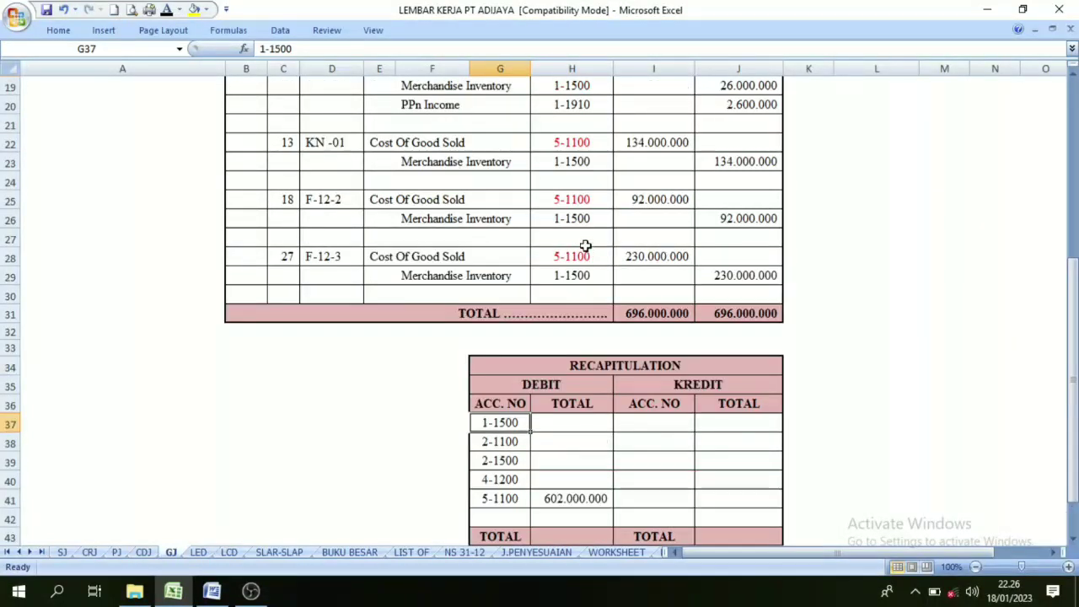
scroll(586, 246, up, 4)
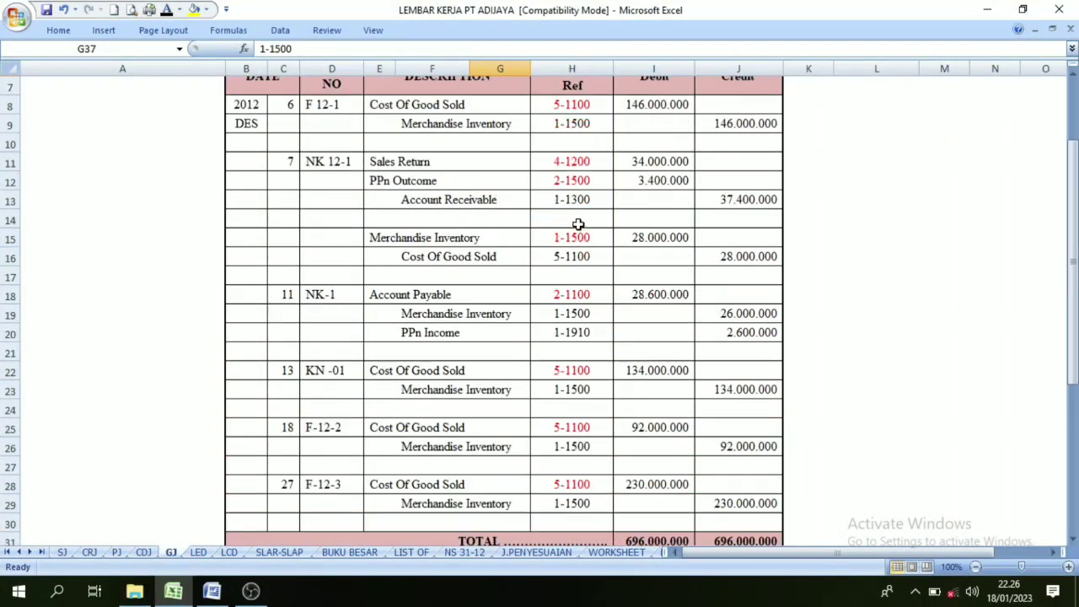
scroll(577, 224, up, 1)
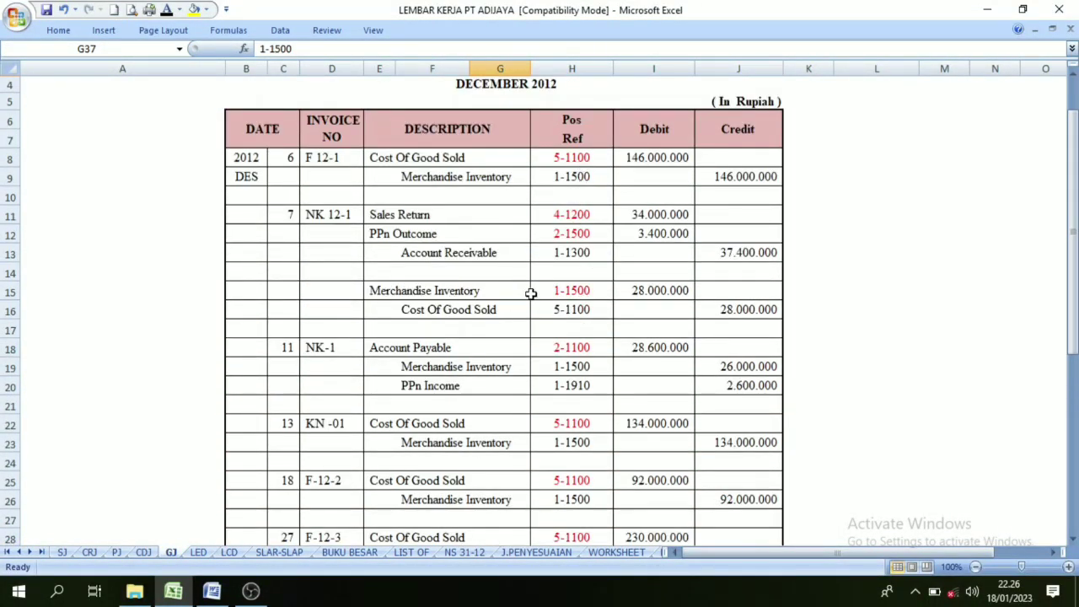
click(580, 292)
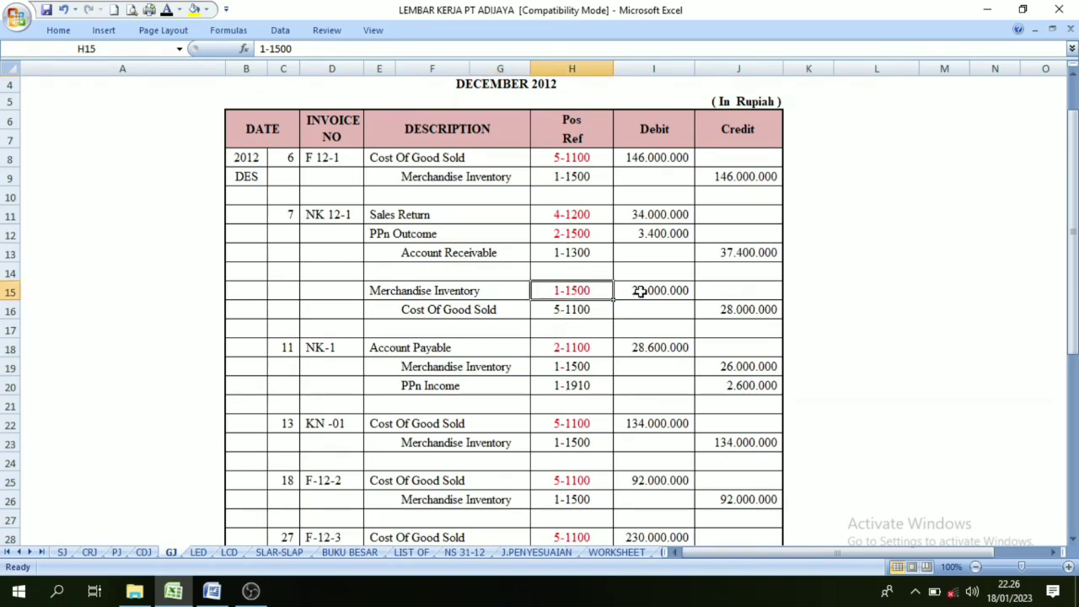
scroll(646, 304, down, 6)
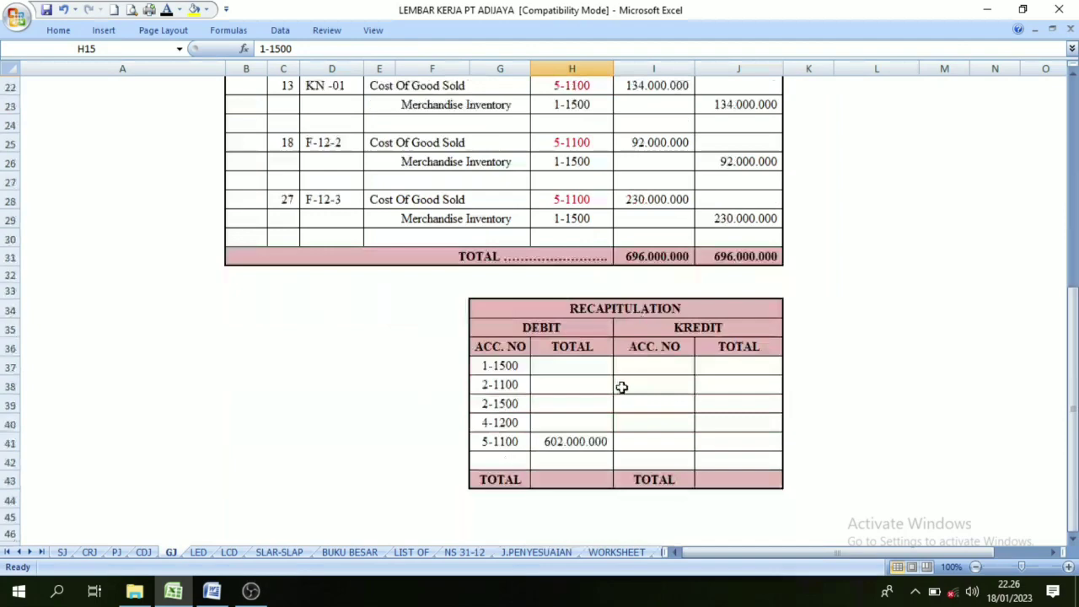
click(568, 366)
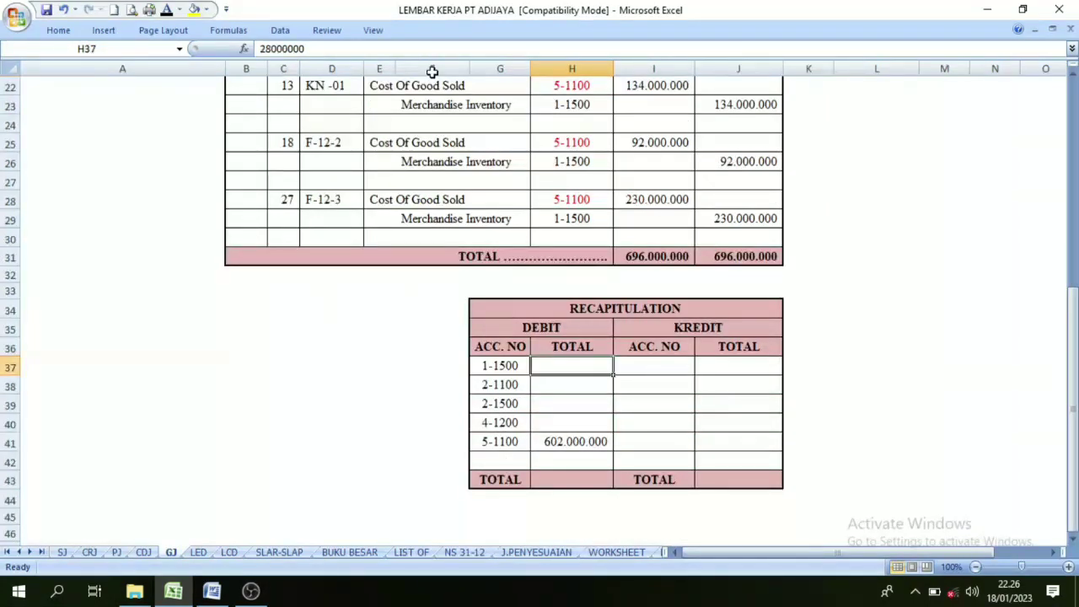
Trace account 2-1100 to its Account Payable Pos Ref in H18 and show its debit total of 28.600.000 in H38 in black font.
click(518, 389)
click(561, 388)
scroll(568, 405, up, 3)
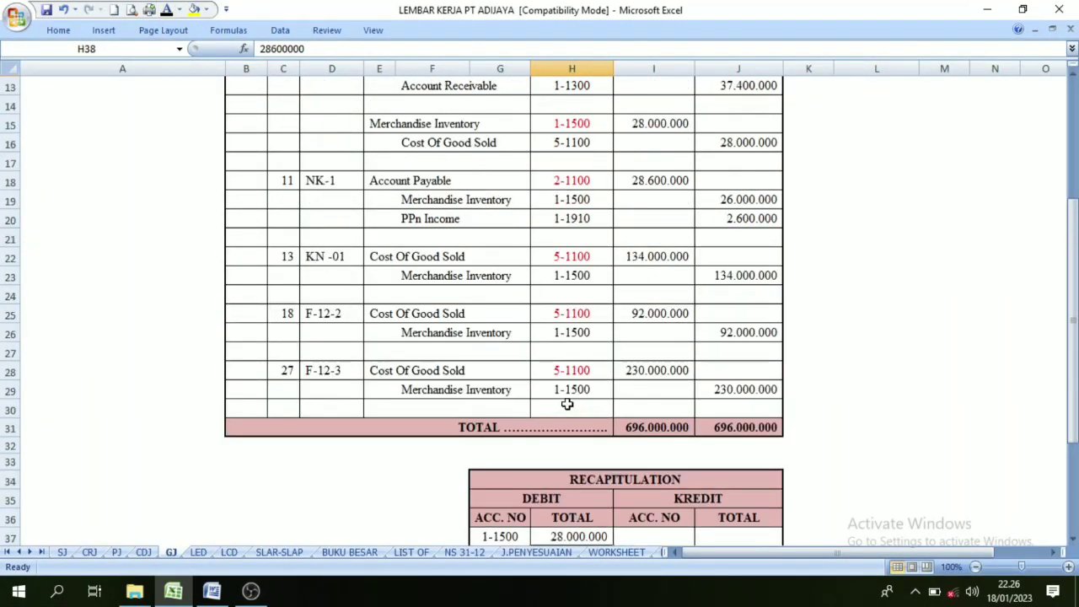
scroll(568, 405, up, 2)
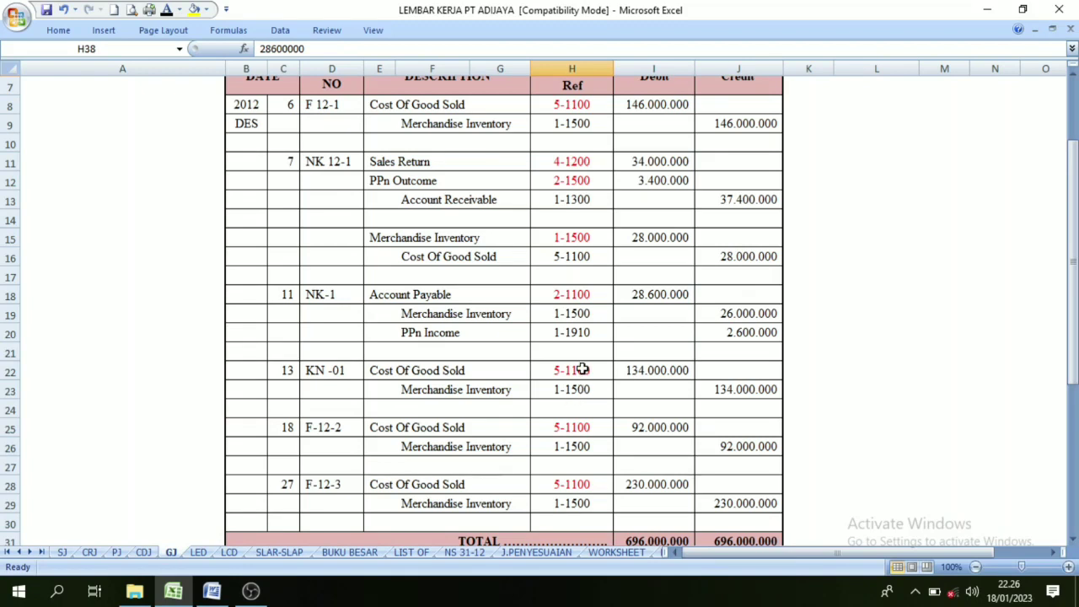
click(574, 300)
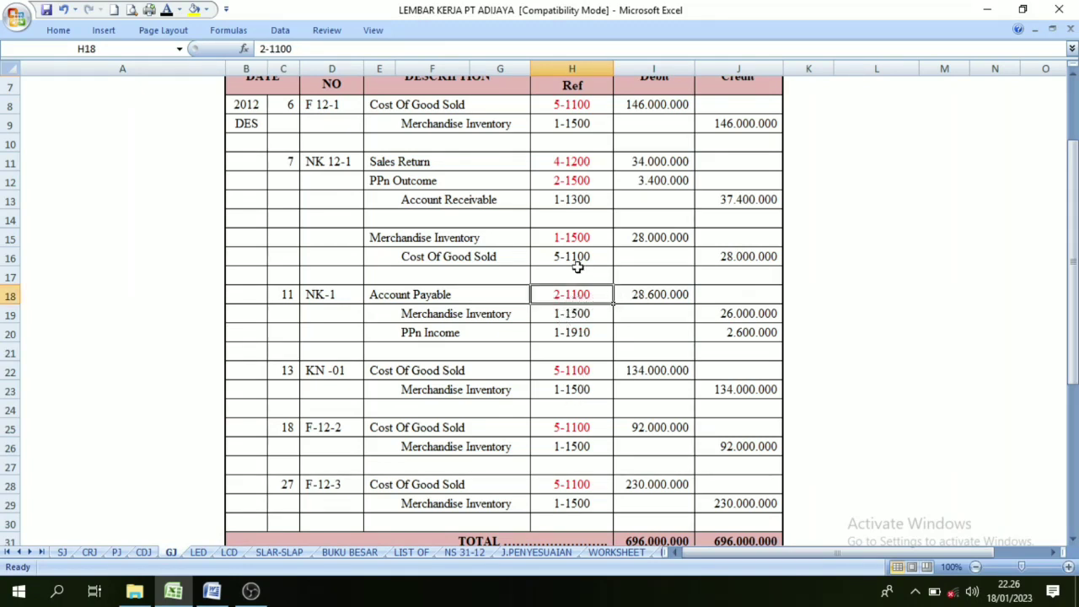
scroll(581, 268, up, 1)
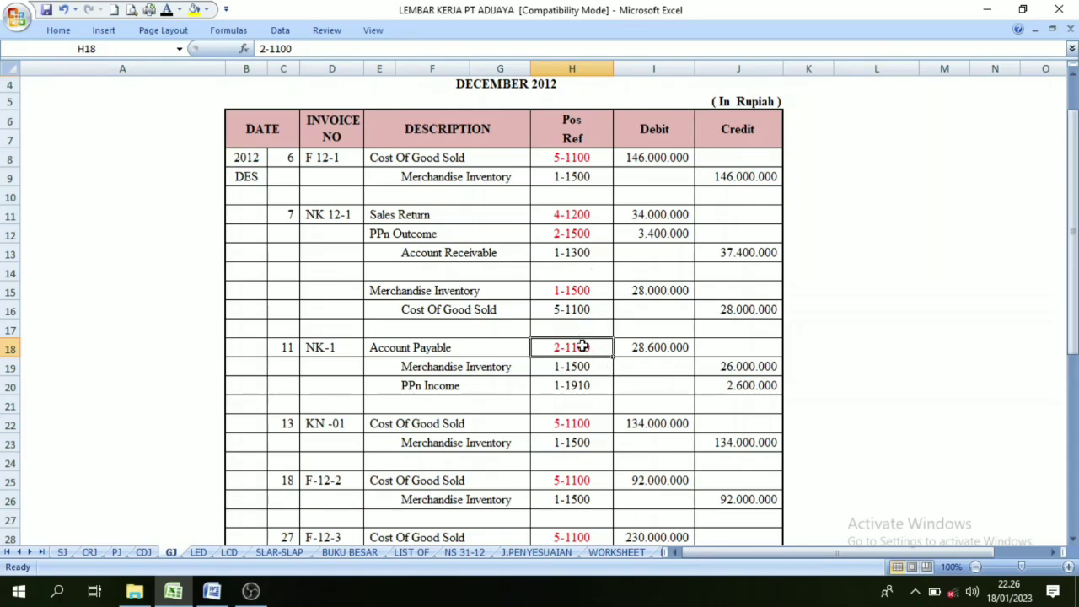
scroll(582, 347, down, 6)
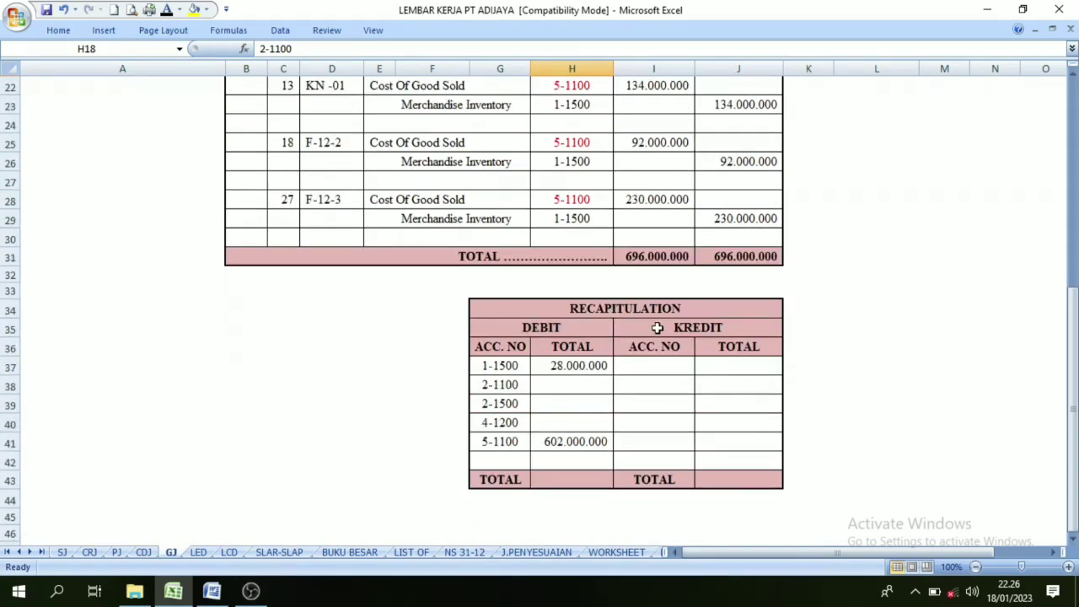
scroll(657, 328, up, 5)
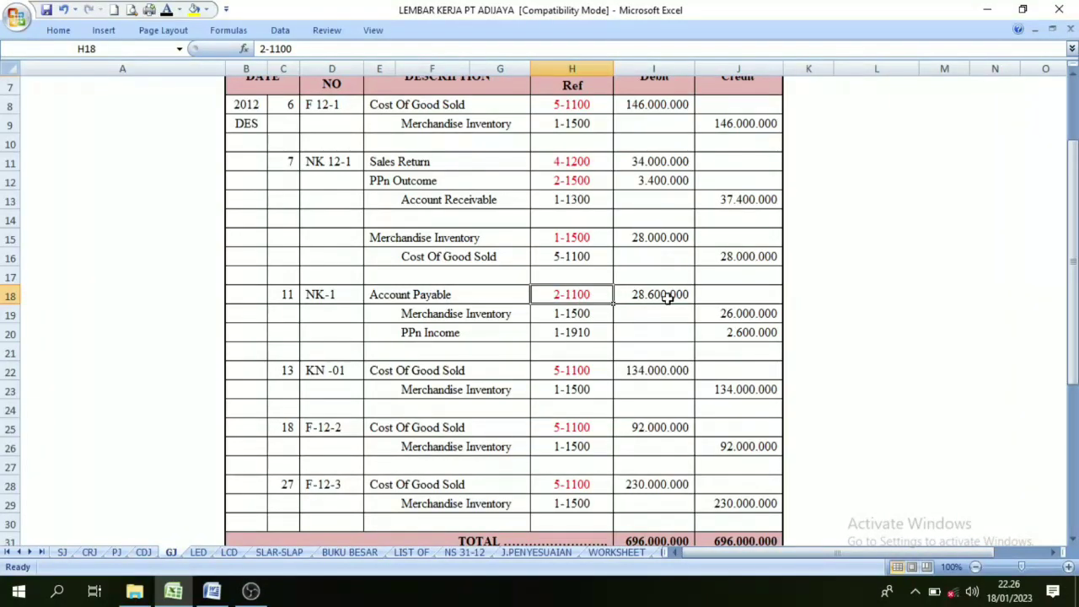
scroll(605, 371, down, 5)
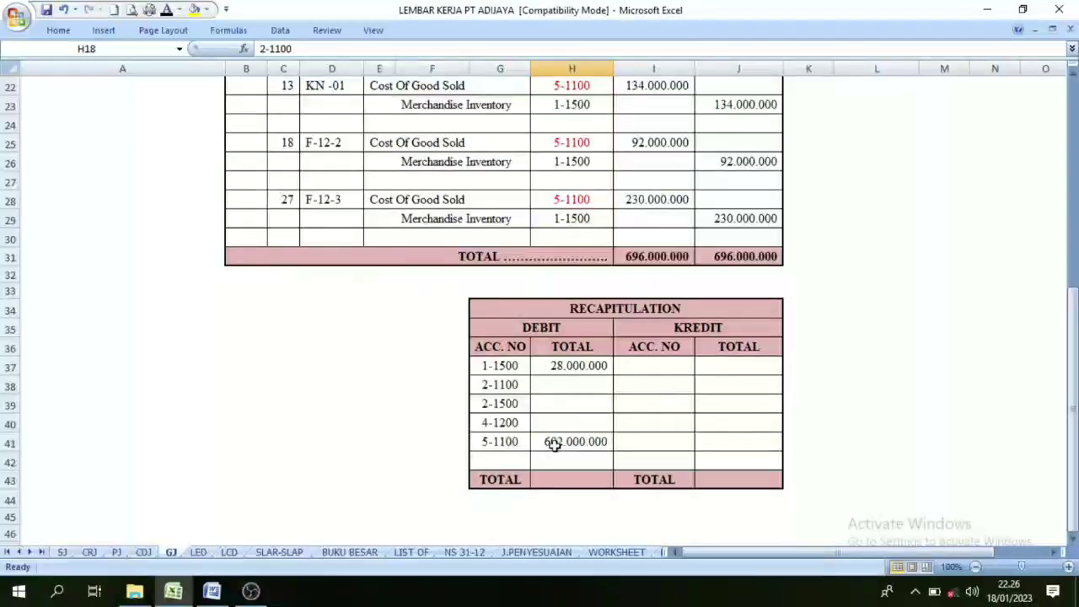
click(562, 385)
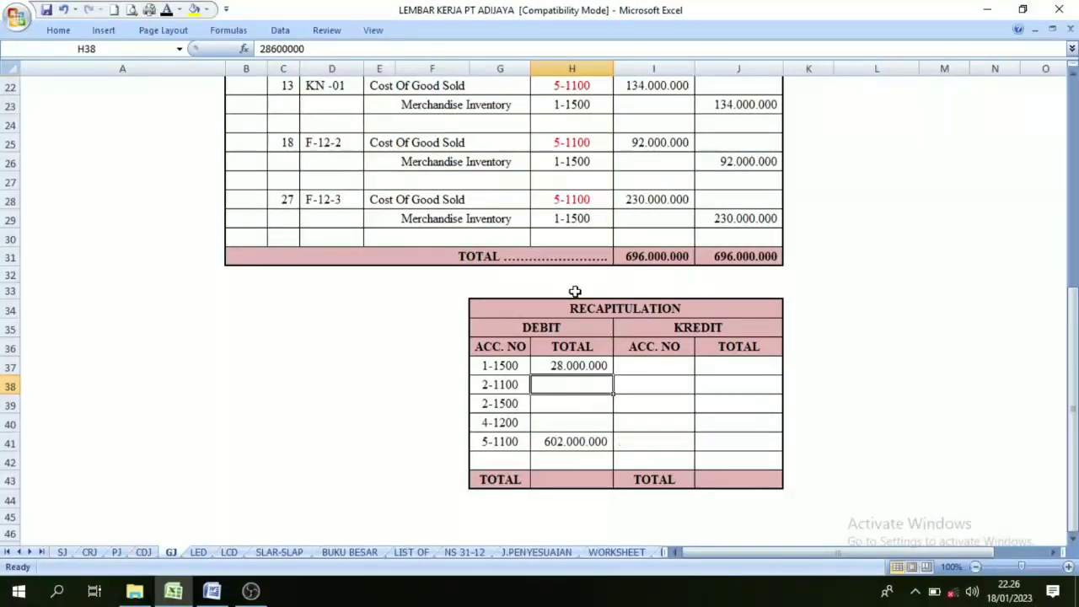
click(166, 10)
Trace account 2-1500 to its PPn Outcome Pos Ref in H12 and show its debit total of 3.400.000 in H39 in black font.
click(502, 403)
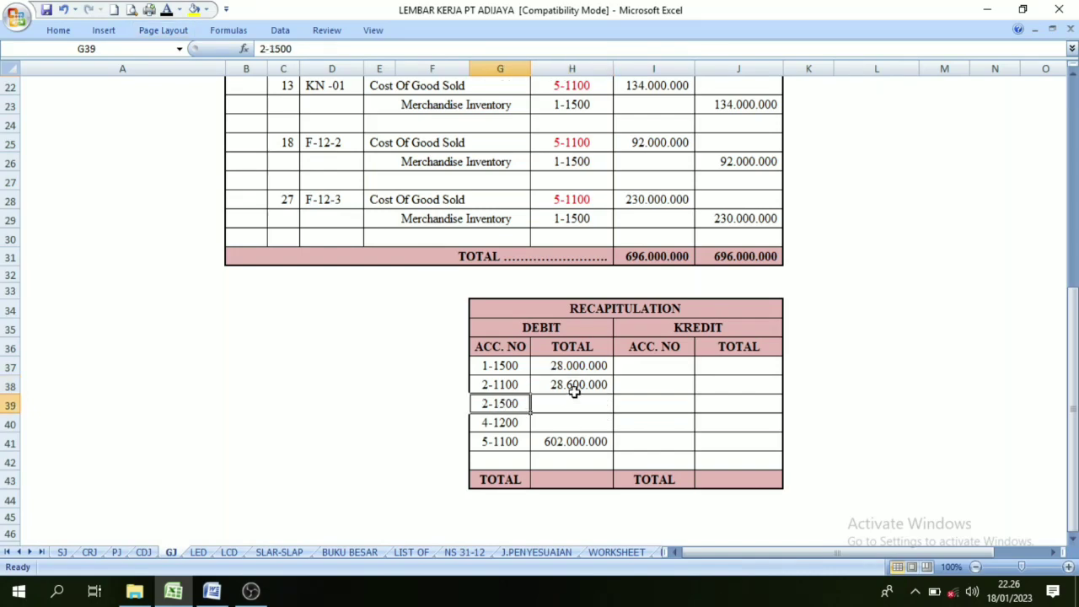
scroll(577, 216, up, 2)
scroll(577, 217, up, 2)
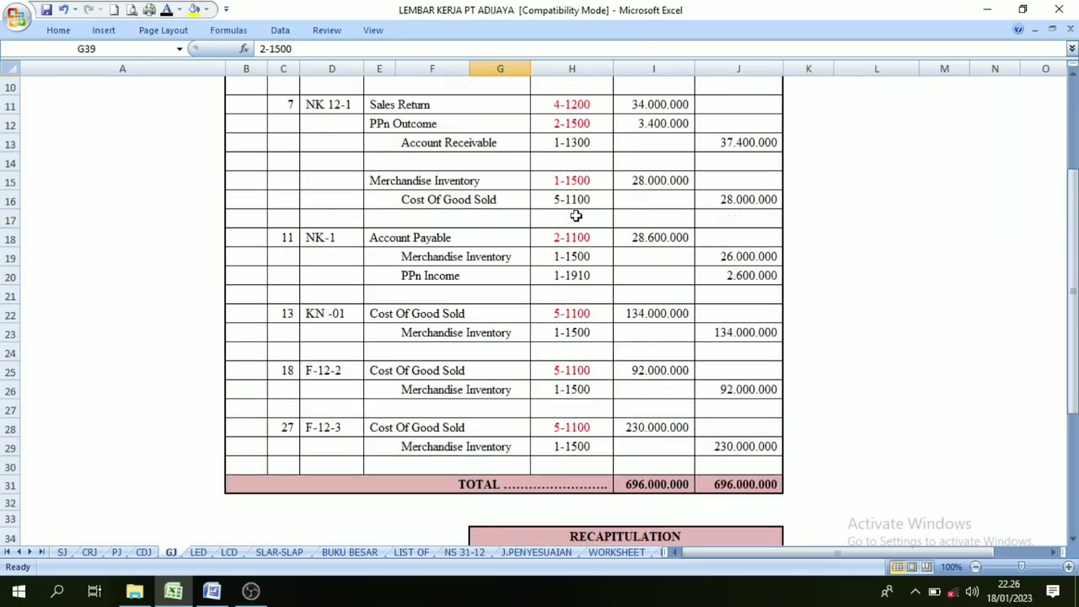
click(568, 180)
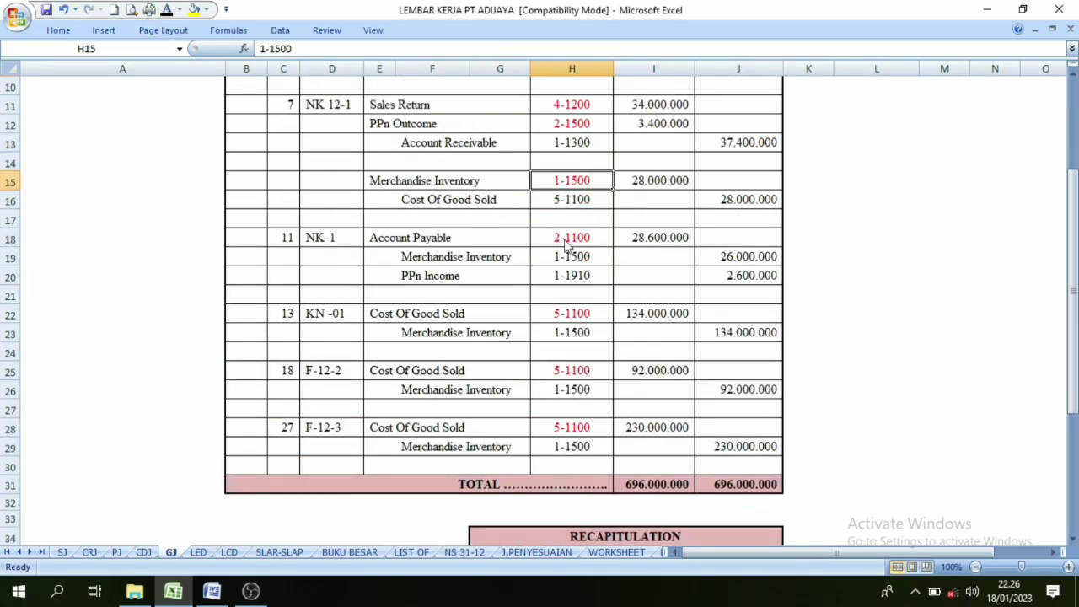
scroll(574, 243, up, 2)
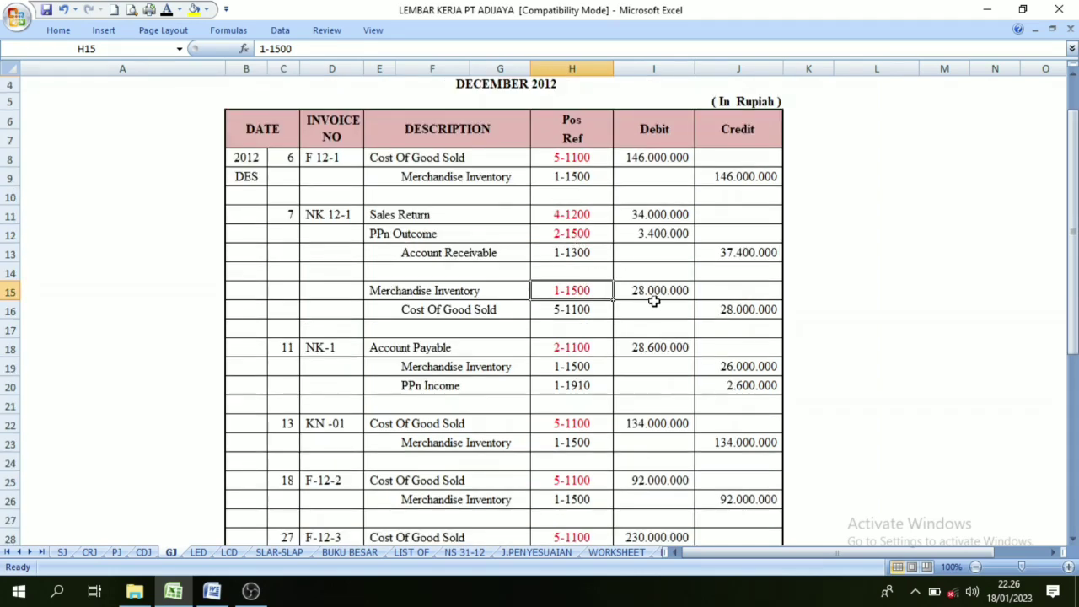
scroll(644, 303, down, 8)
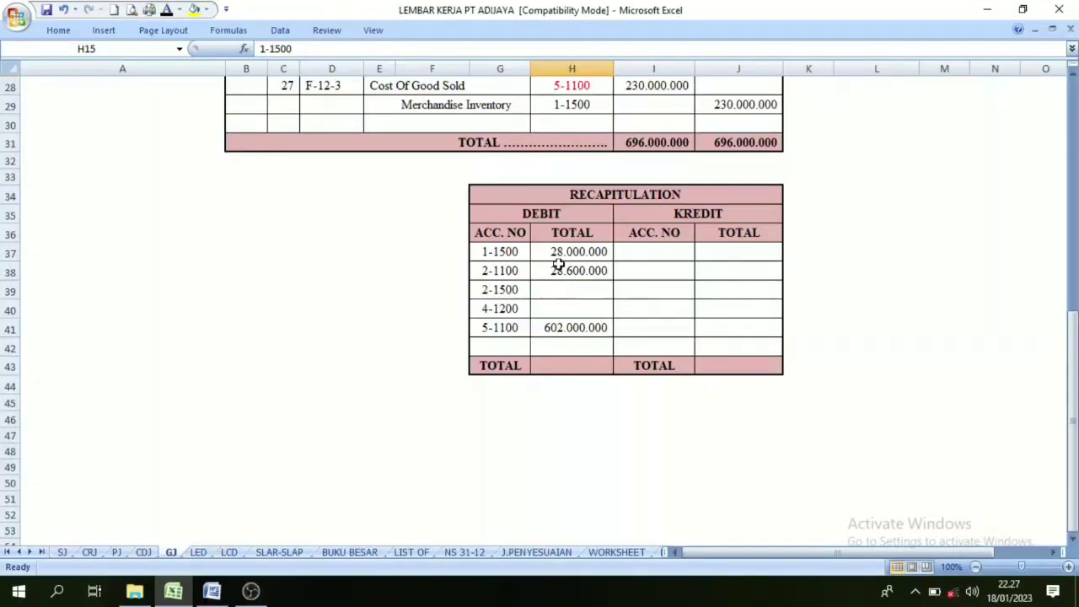
scroll(604, 173, up, 6)
scroll(605, 173, up, 2)
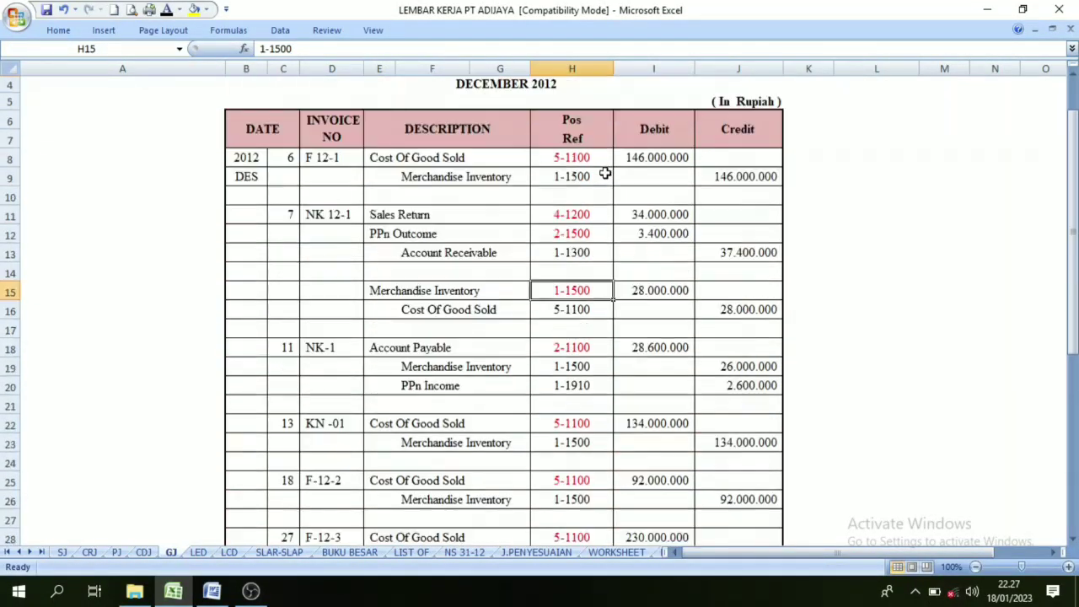
click(568, 231)
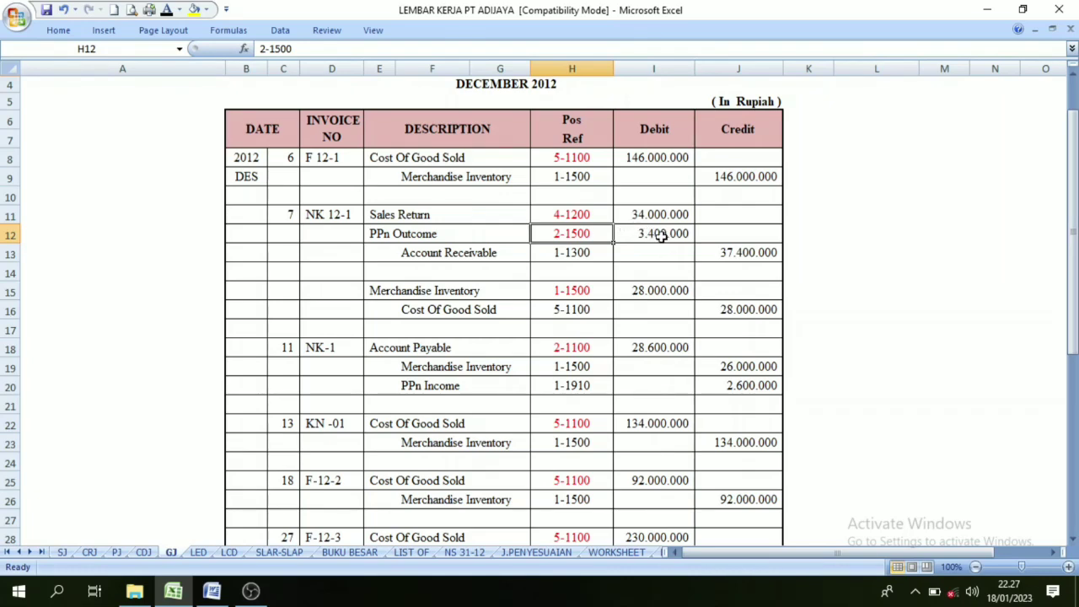
scroll(662, 237, down, 6)
click(570, 407)
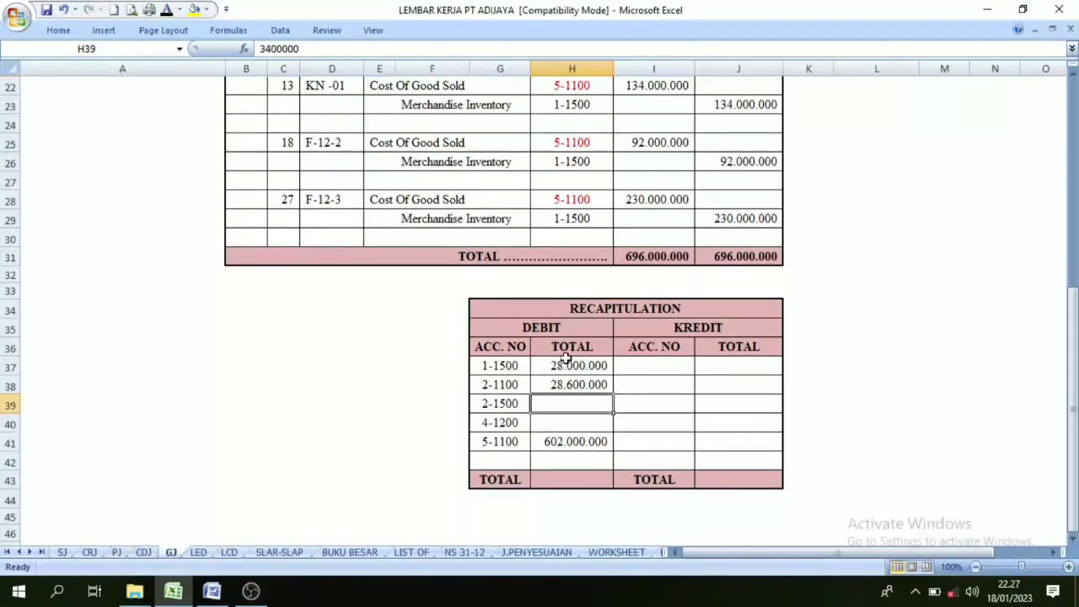
click(166, 10)
Show the 4-1200 Sales Return total of 34.000.000 in H40 and the debit sum =SUM(H37:H41) in H43, both in black font.
click(587, 430)
scroll(606, 186, up, 4)
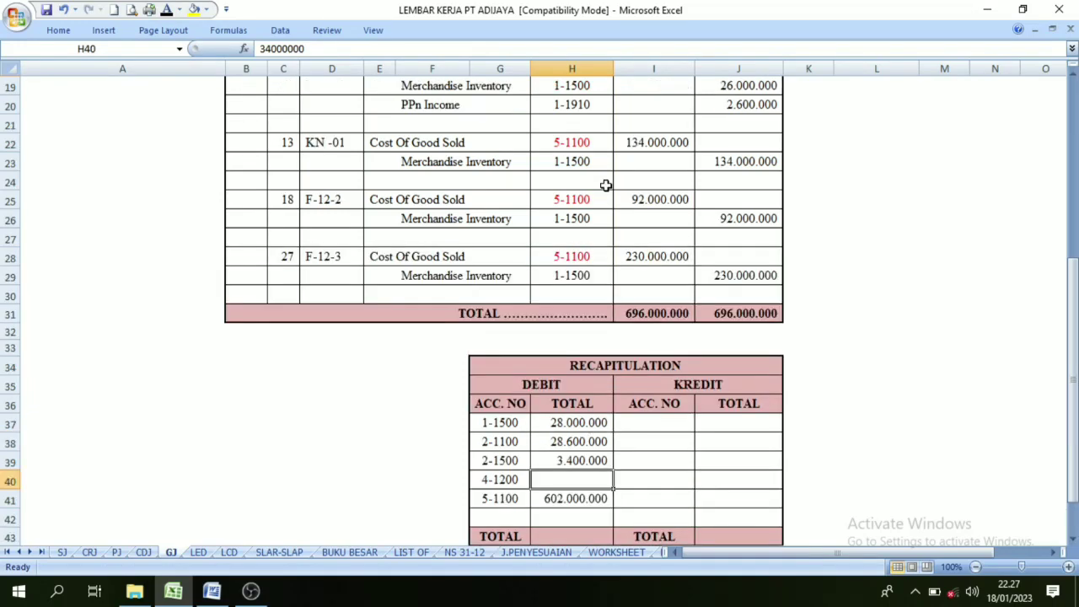
click(577, 104)
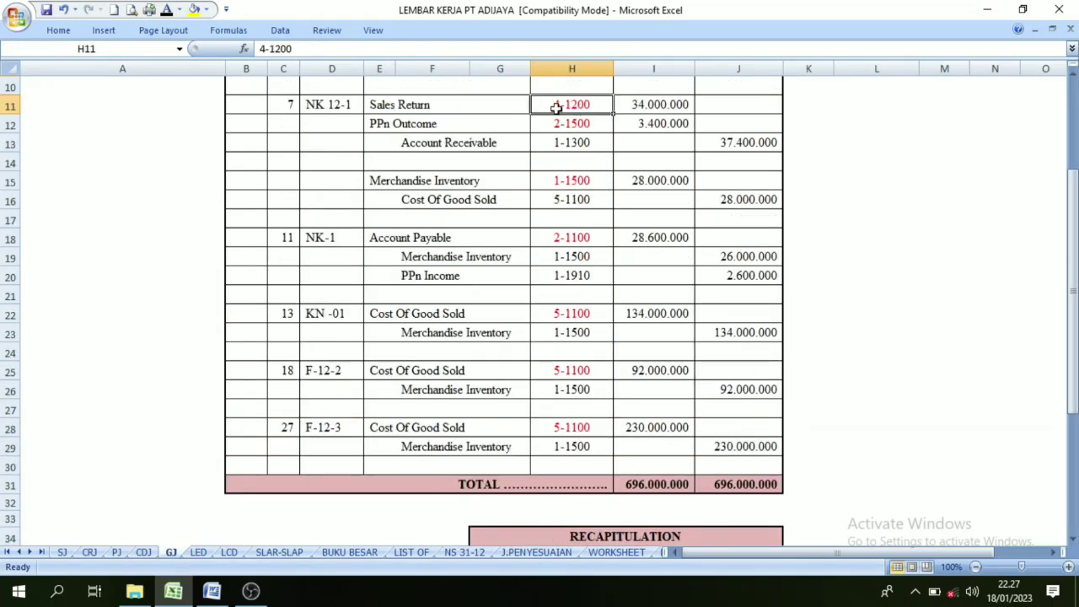
scroll(557, 135, up, 2)
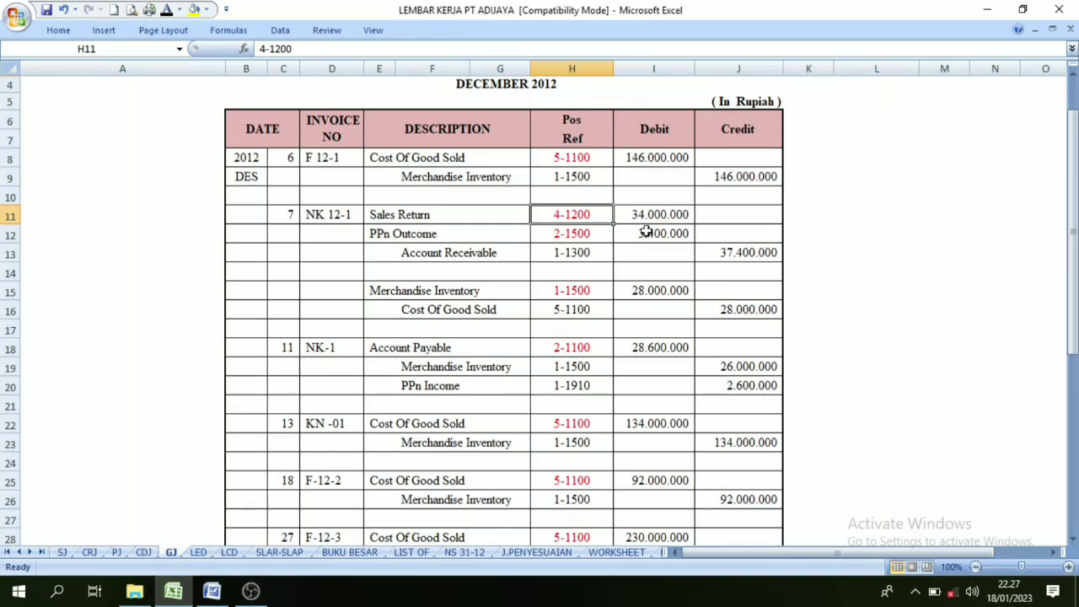
scroll(607, 260, down, 5)
click(567, 477)
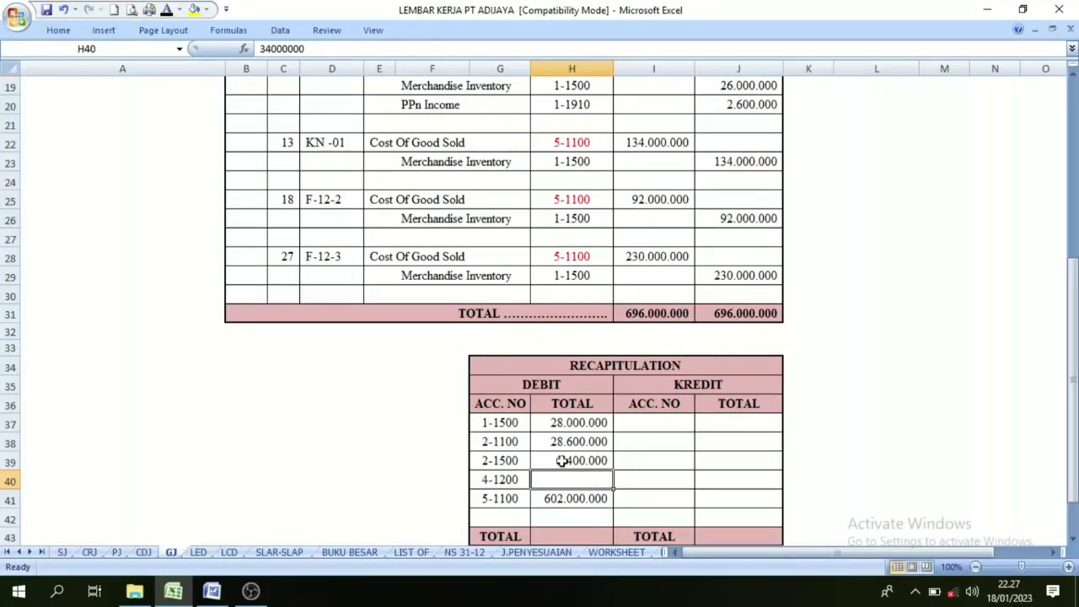
click(217, 48)
scroll(670, 458, down, 3)
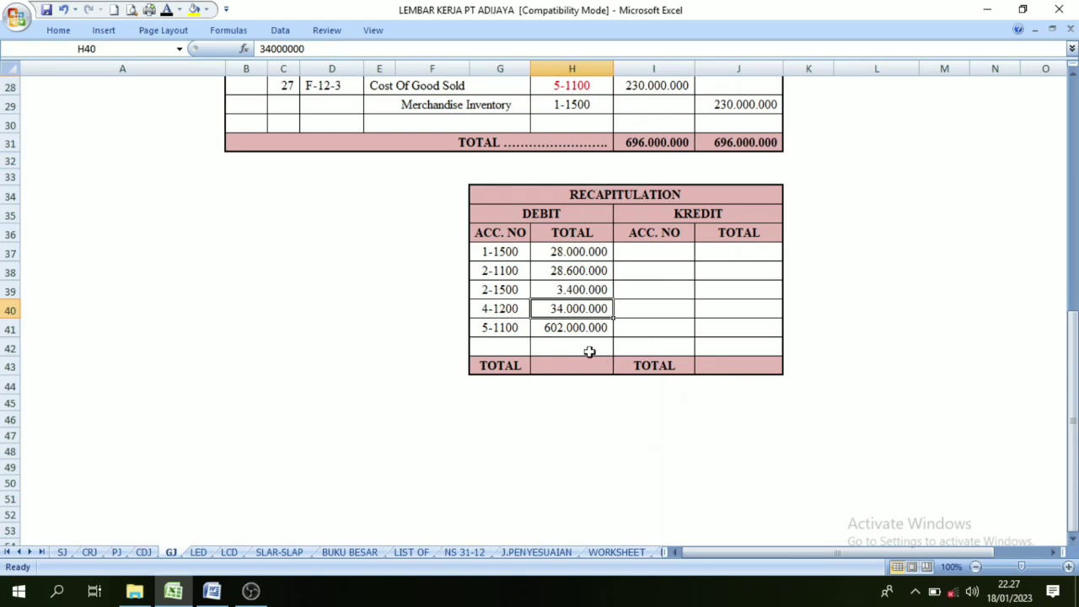
click(557, 364)
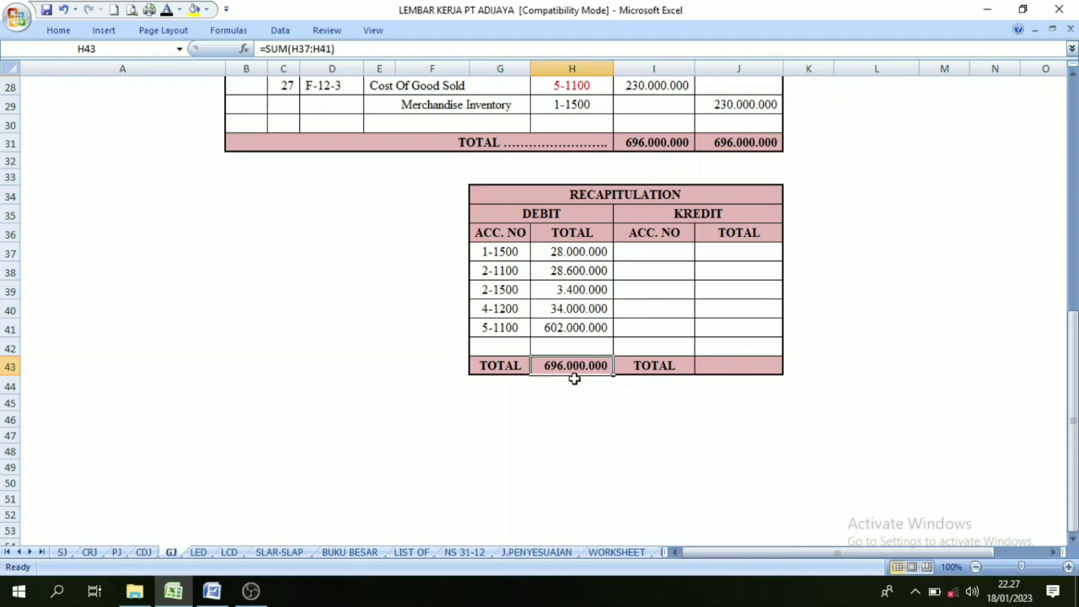
Review the credit-side Pos Refs in the general journal: H13, H16, and the Merchandise Inventory rows H29, H26, H23, H19 and H9.
scroll(662, 334, up, 5)
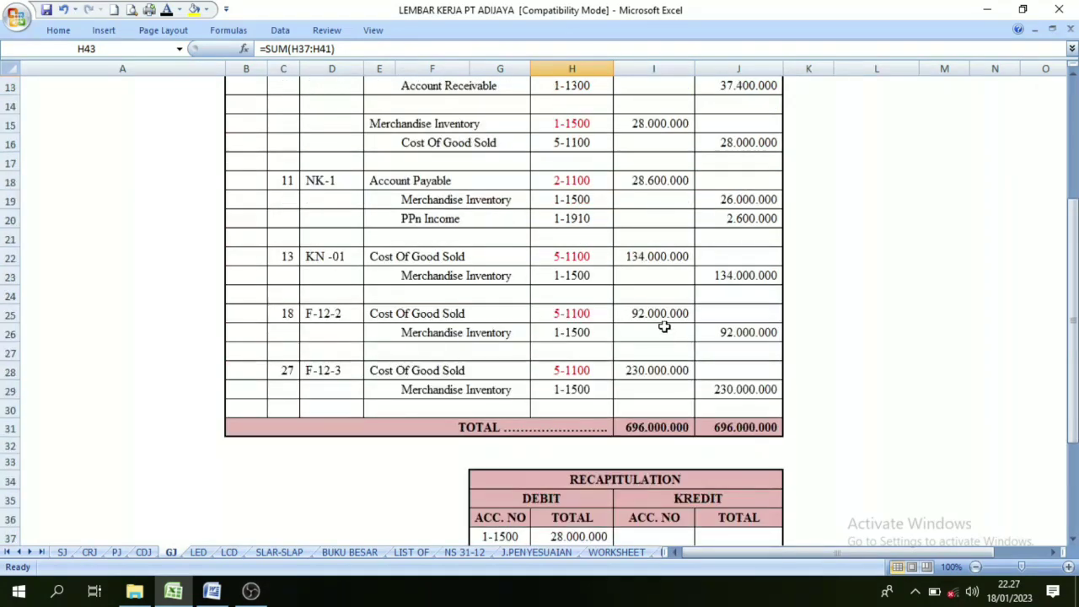
scroll(663, 325, up, 3)
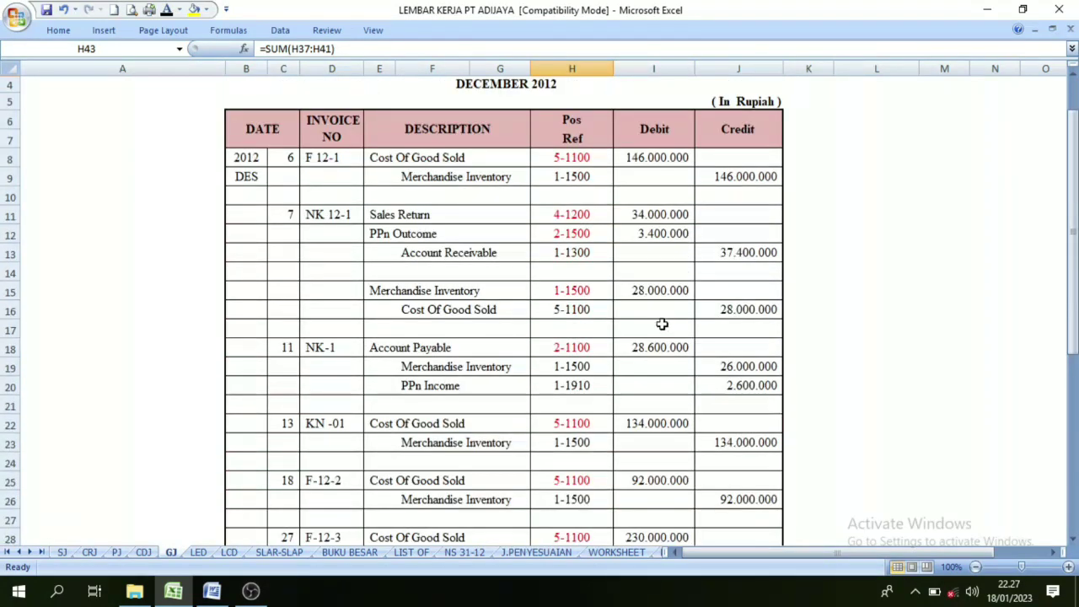
click(576, 179)
click(577, 253)
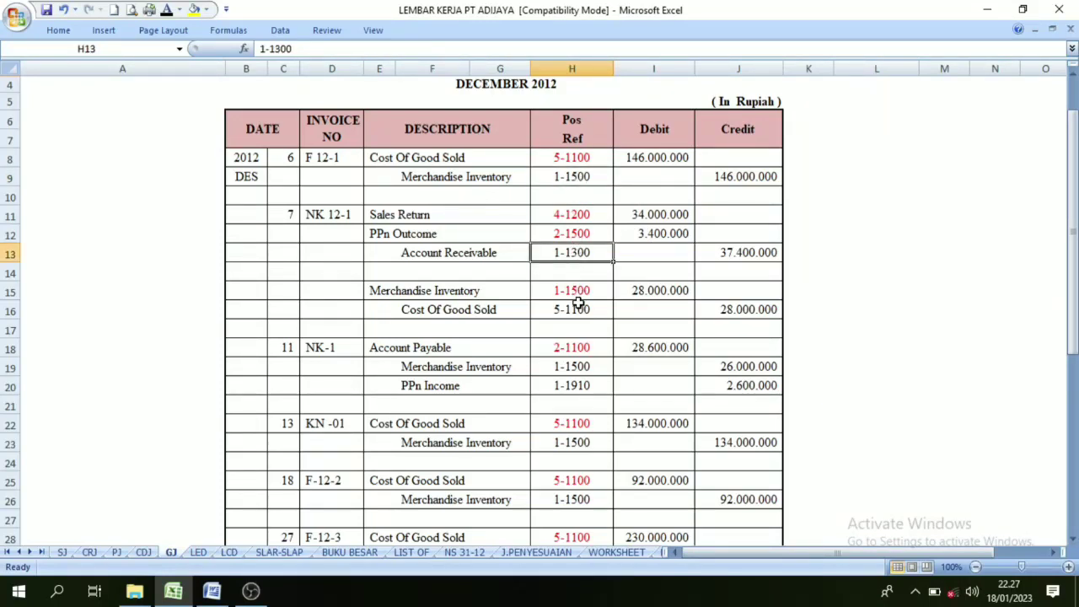
click(577, 311)
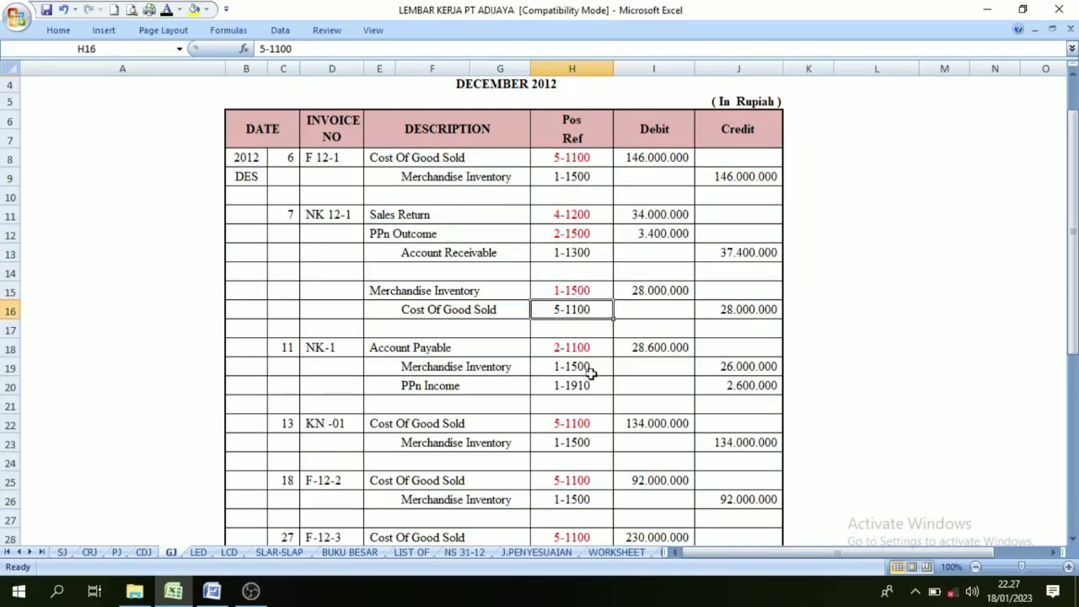
scroll(593, 372, down, 2)
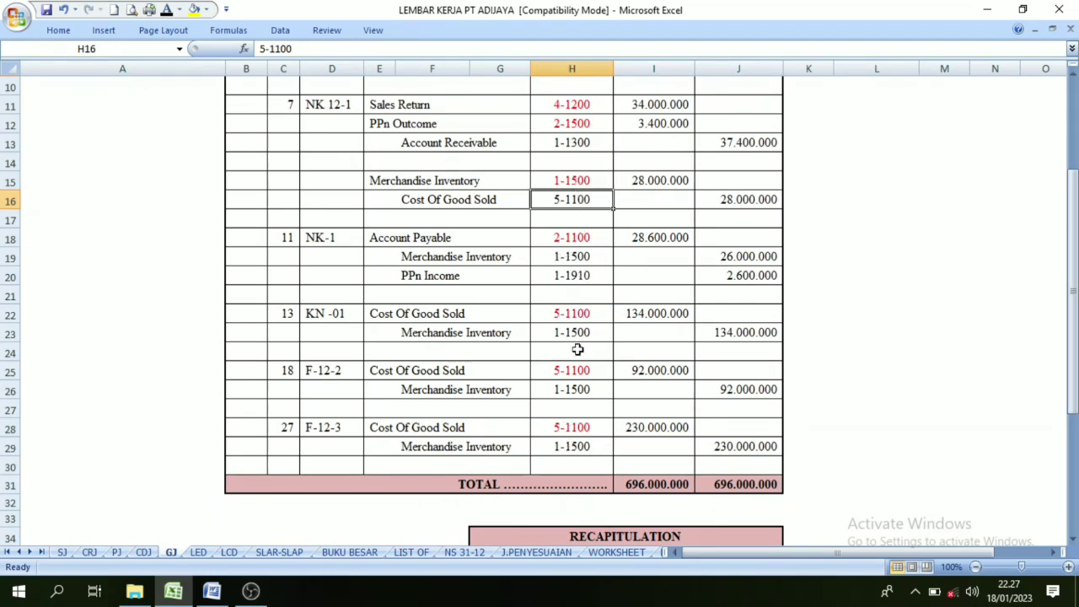
click(570, 446)
click(573, 393)
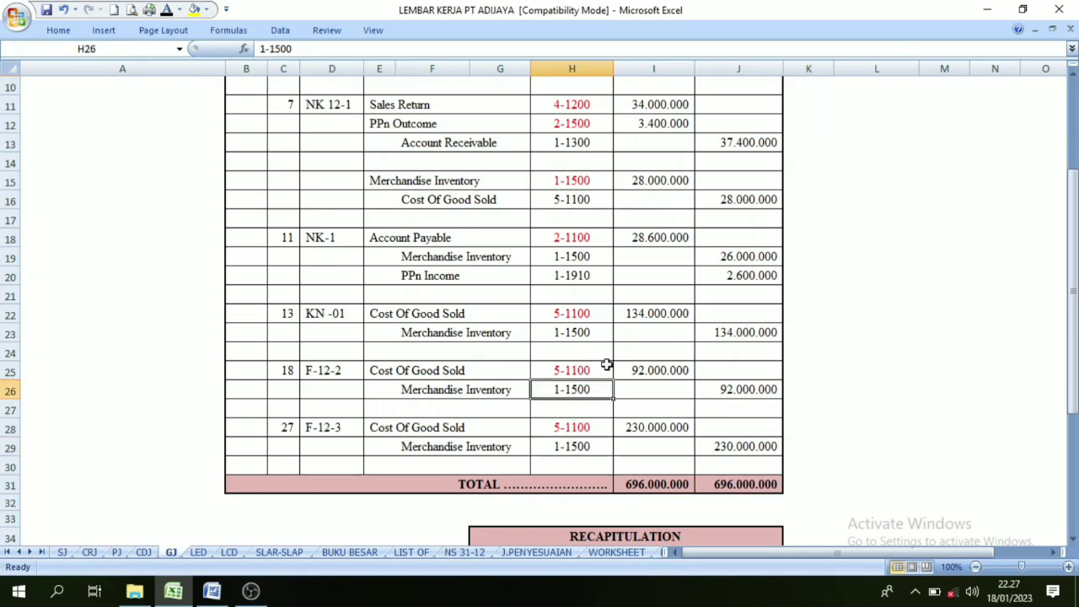
click(576, 332)
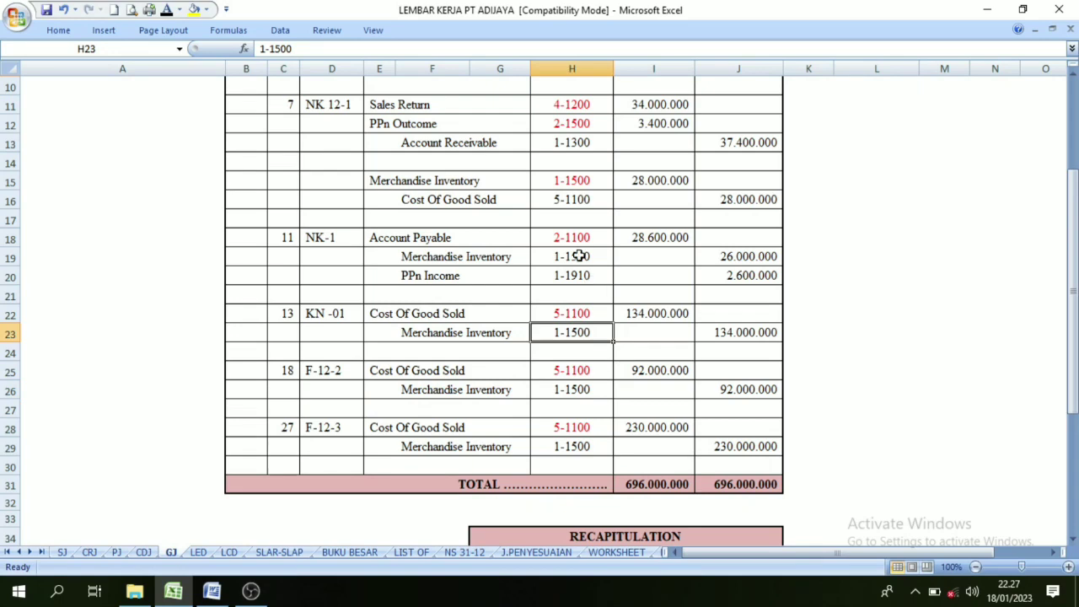
click(578, 256)
scroll(588, 272, up, 3)
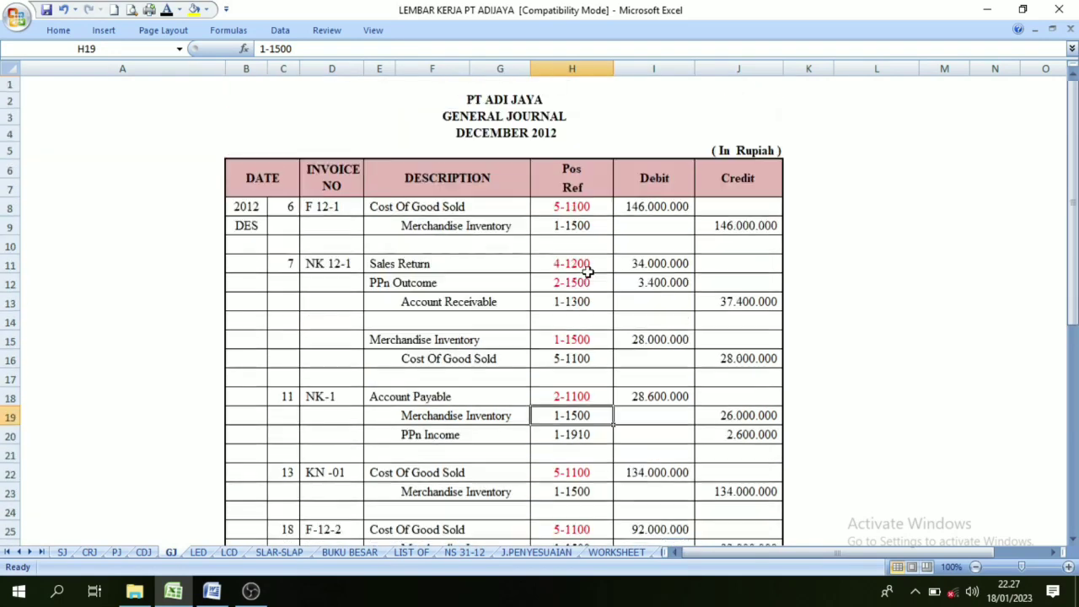
click(562, 226)
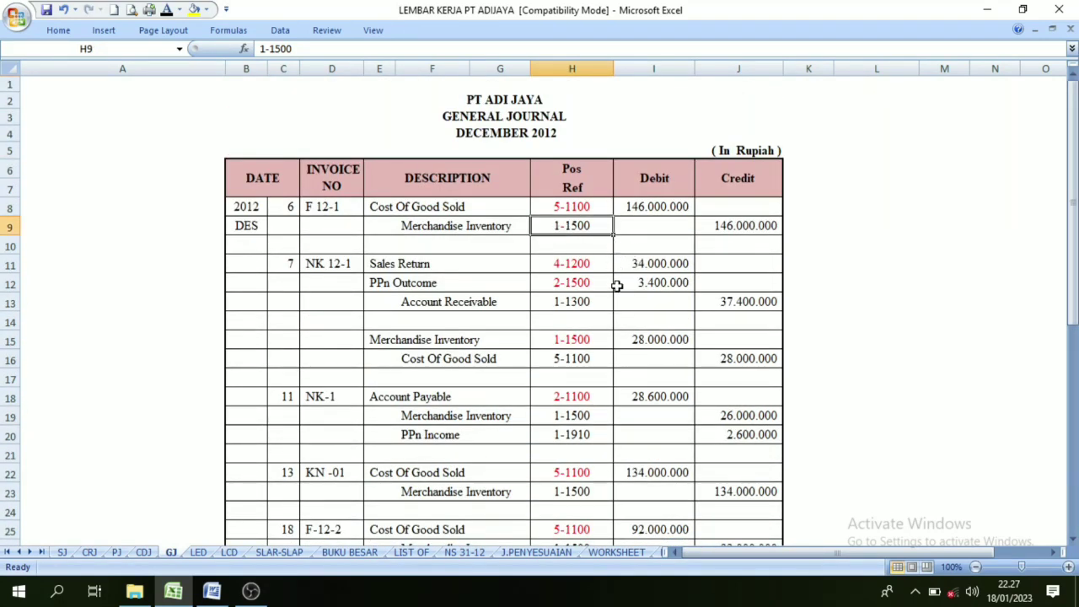
Show the credit account numbers 1-1300, 1-1500, 1-1910 and 5-1100 in the recapitulation range I37:I41 in black font.
scroll(618, 286, down, 7)
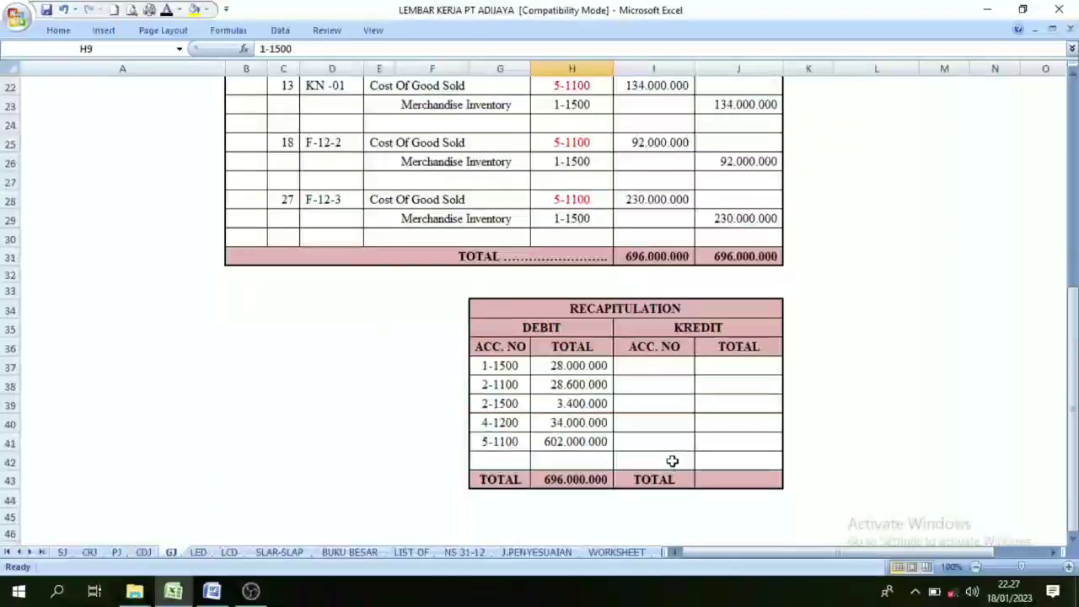
scroll(580, 260, up, 3)
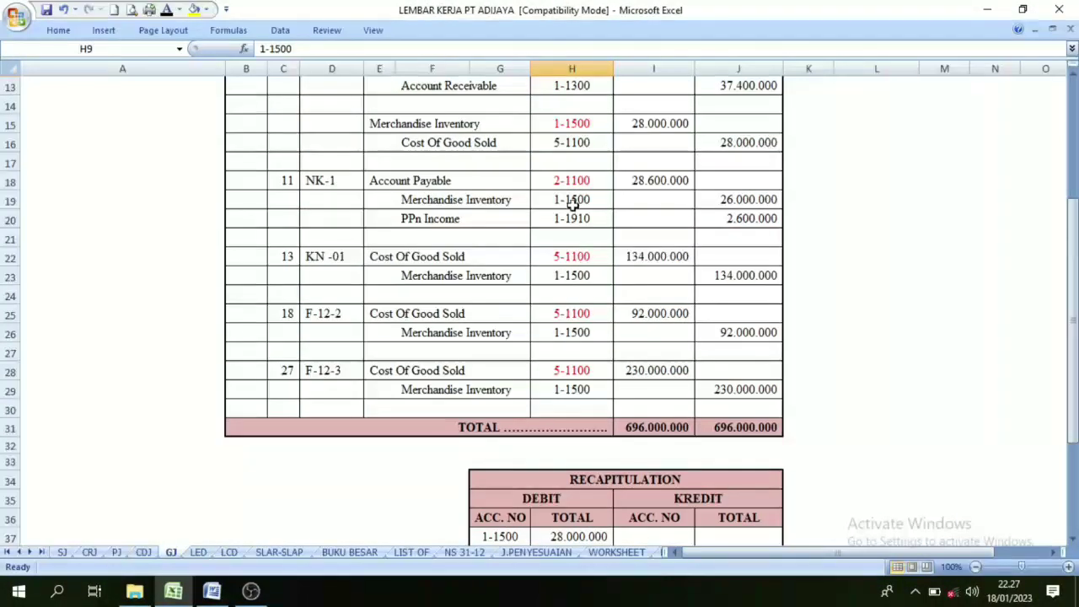
scroll(571, 207, up, 4)
scroll(573, 211, down, 6)
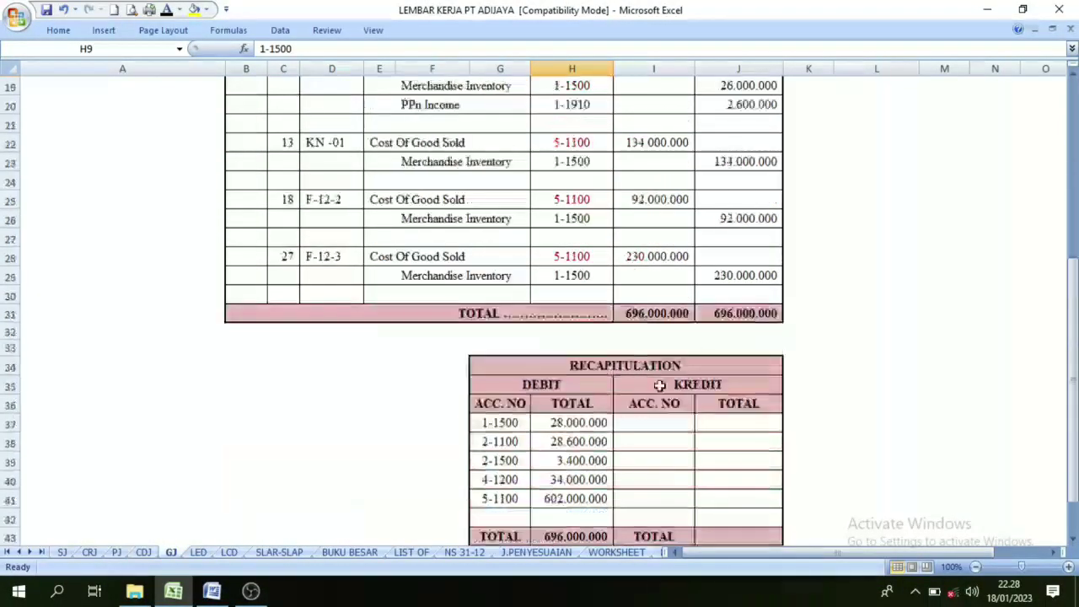
scroll(656, 371, down, 2)
drag(650, 312, 652, 387)
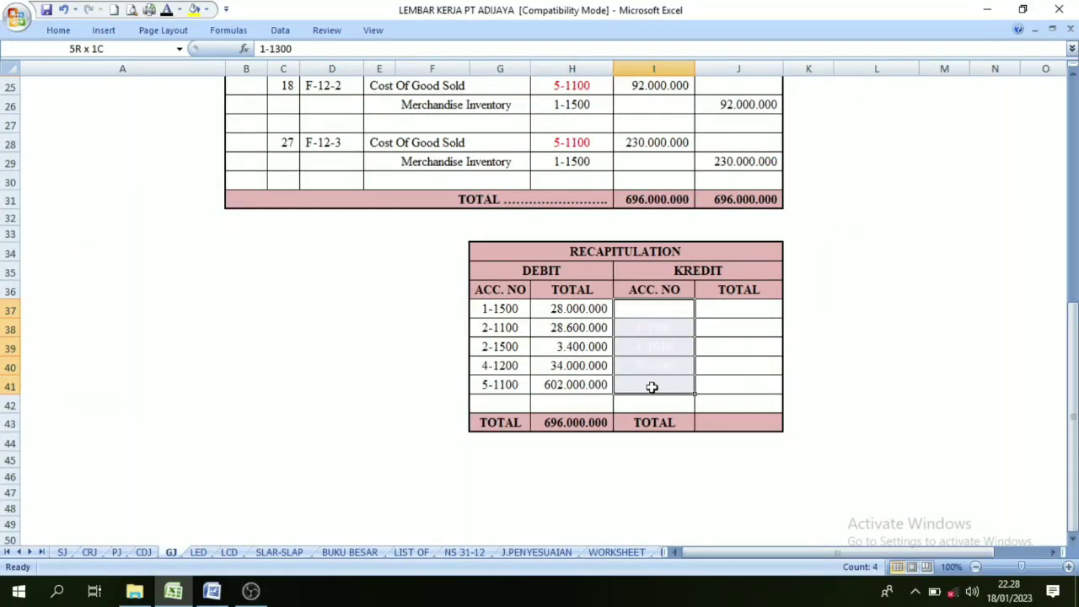
click(167, 11)
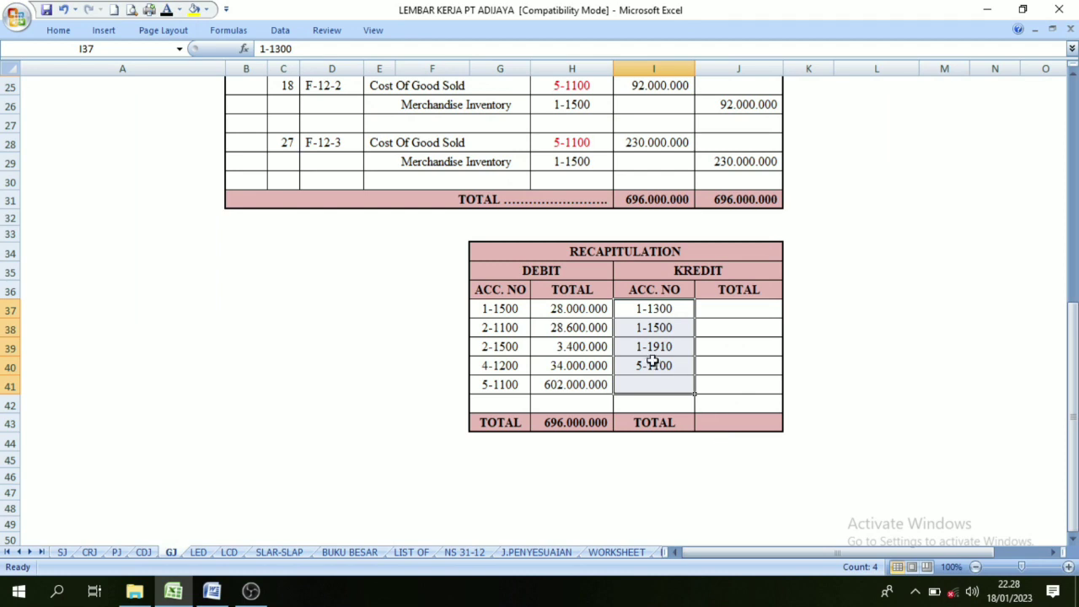
Trace credit account 1-1500 in I38 to its Merchandise Inventory Pos Refs in H29, H26, H23, H19 and H9.
click(739, 364)
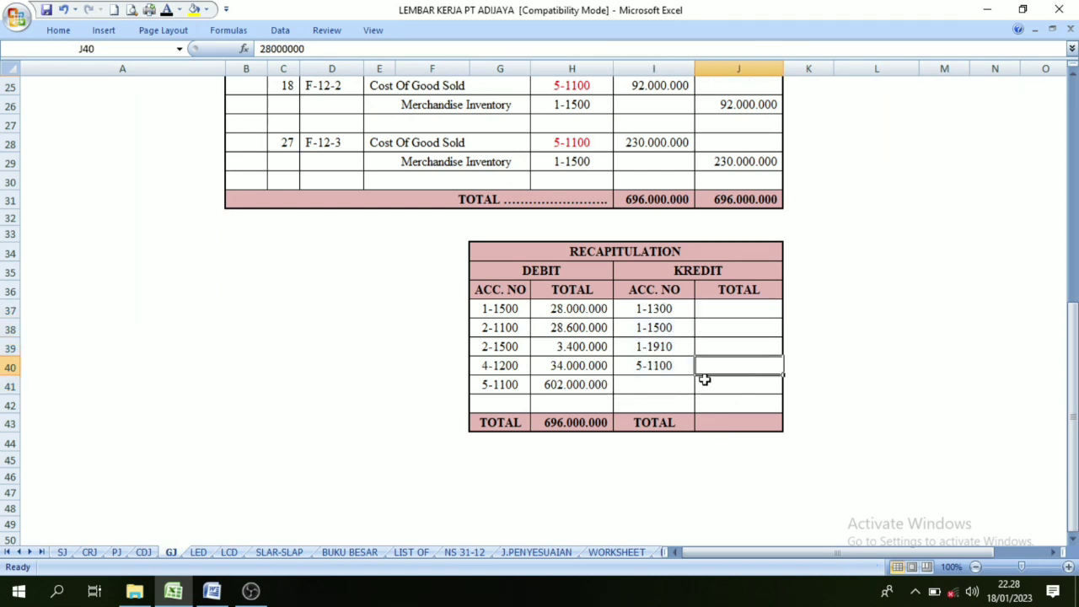
click(656, 364)
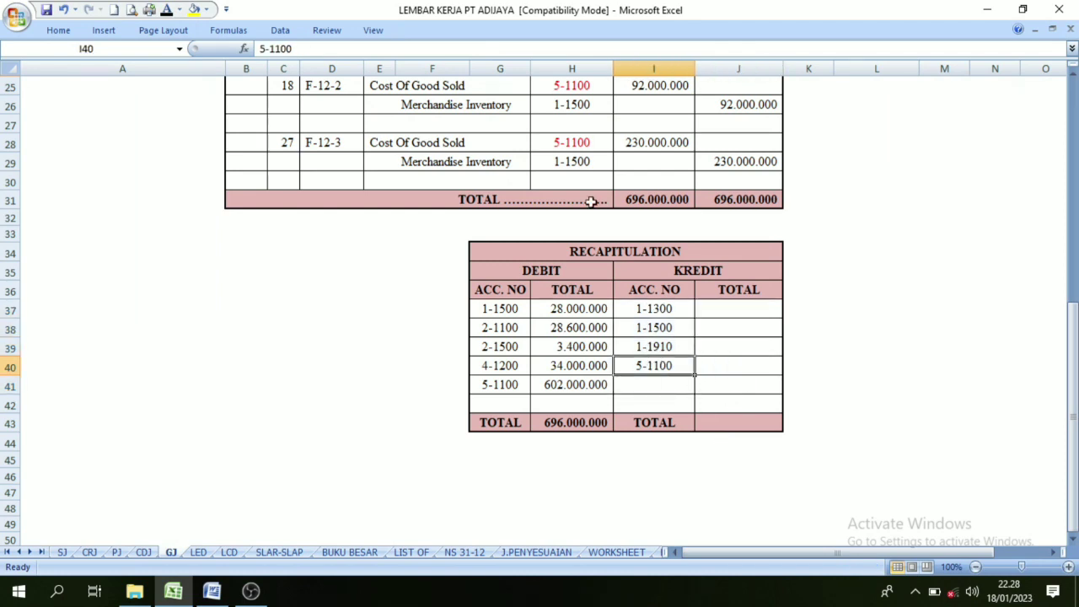
click(575, 161)
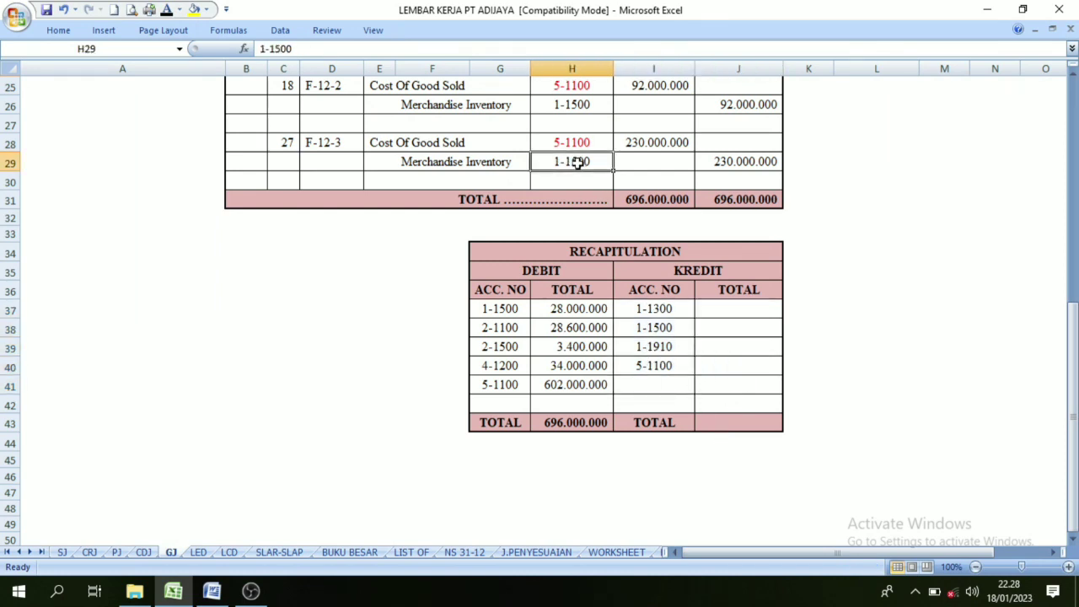
click(664, 327)
scroll(641, 304, up, 1)
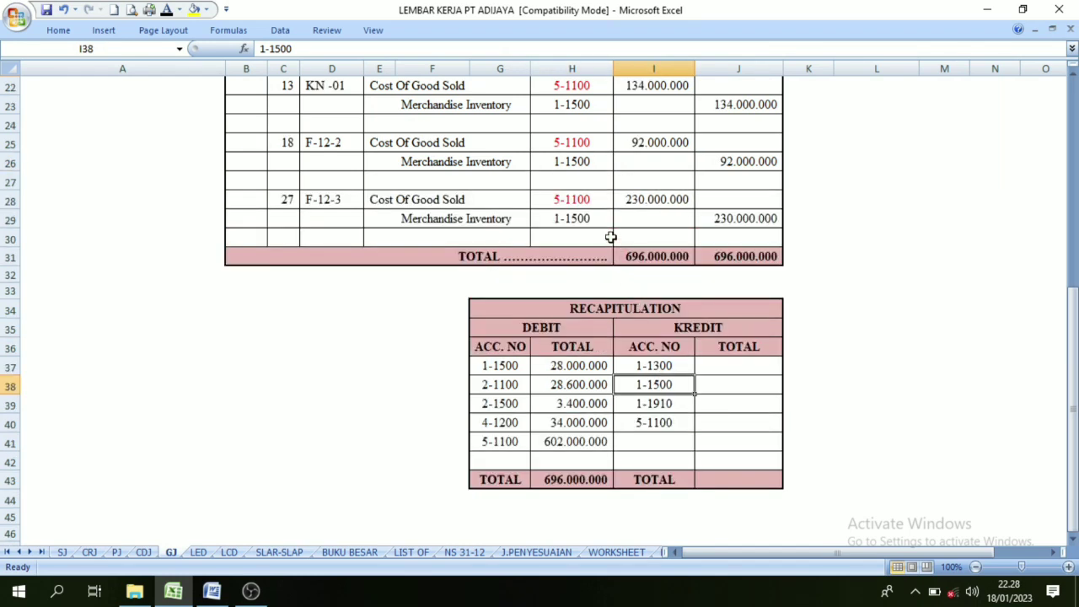
click(593, 218)
click(576, 163)
click(579, 108)
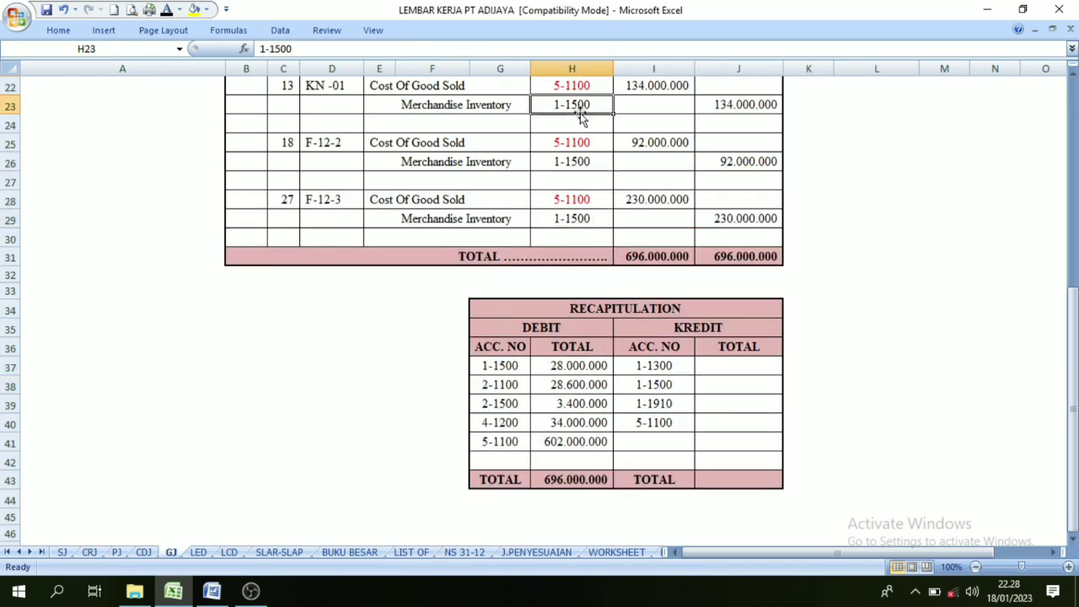
scroll(610, 188, up, 2)
click(583, 145)
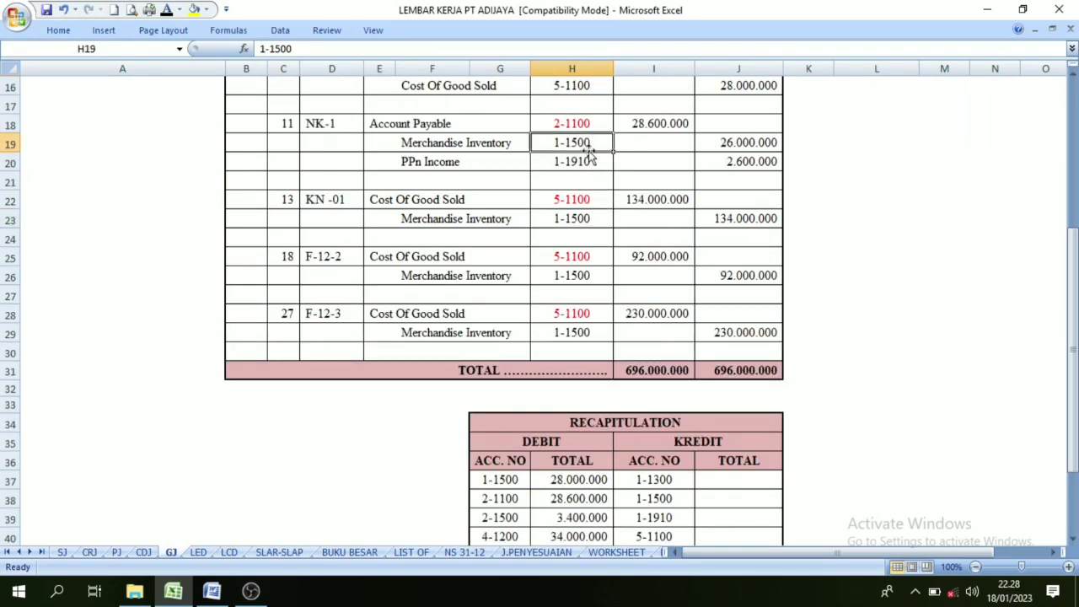
scroll(590, 169, up, 5)
click(570, 226)
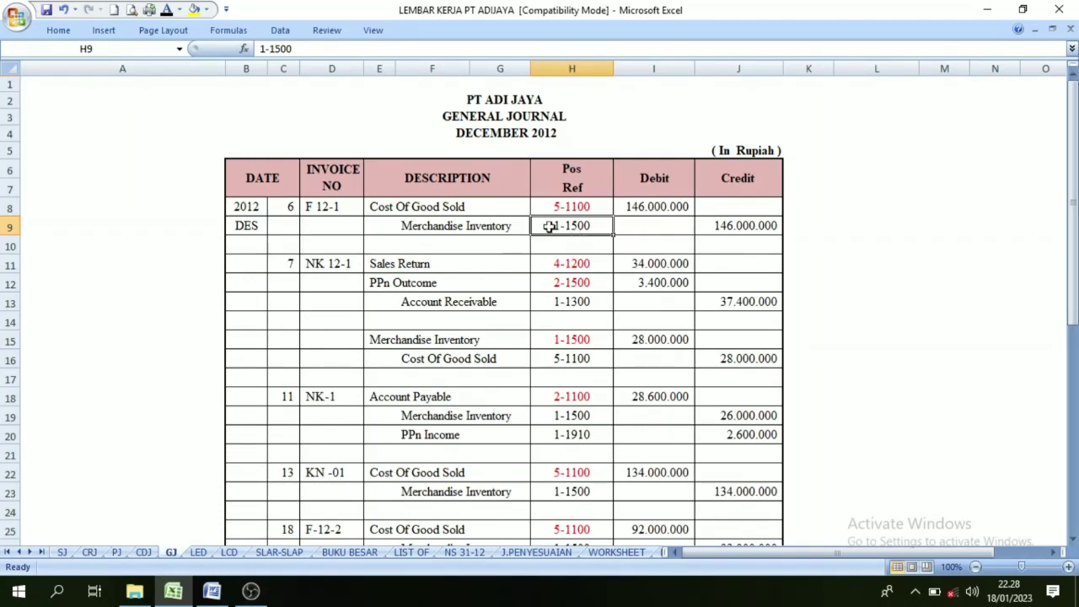
Go through the 1-1500 credit amounts in J9, J19, J23, J26 and J29 and show their total of 628.000.000 in J38 in black font.
click(748, 227)
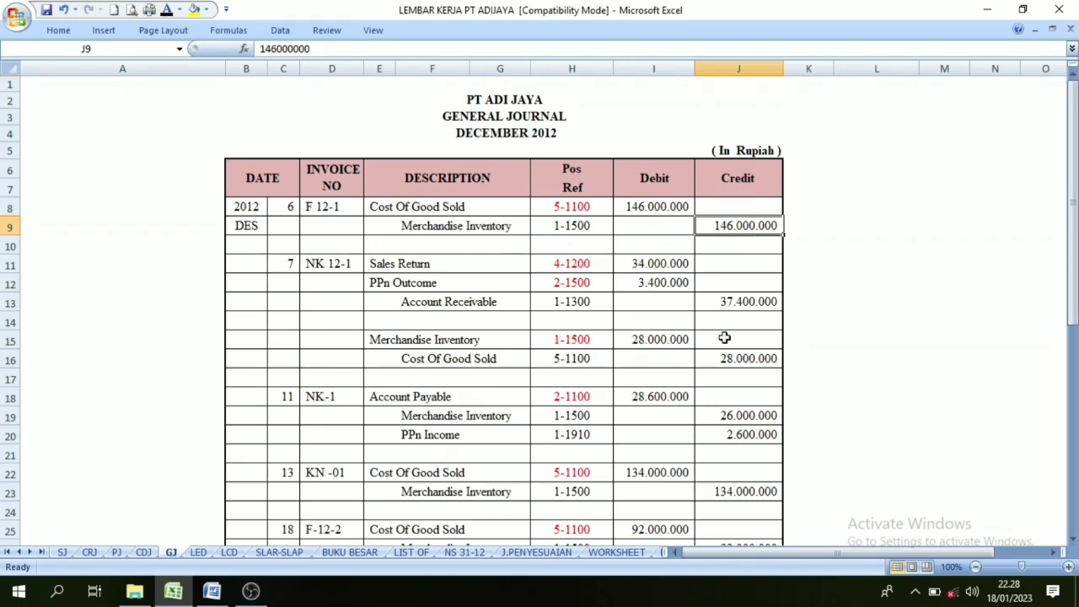
scroll(716, 342, down, 1)
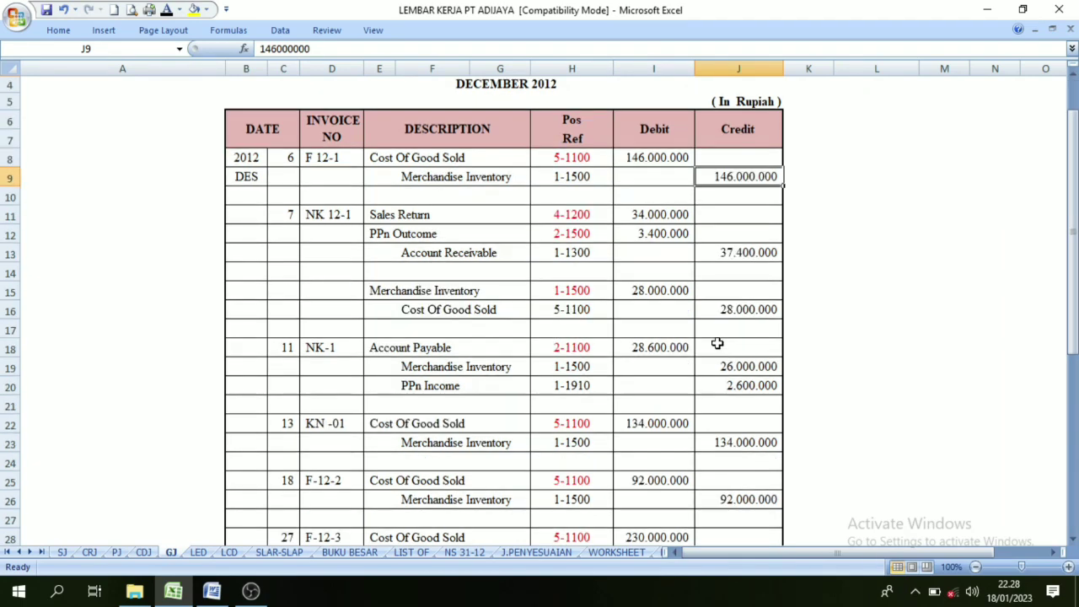
click(746, 369)
scroll(758, 361, down, 2)
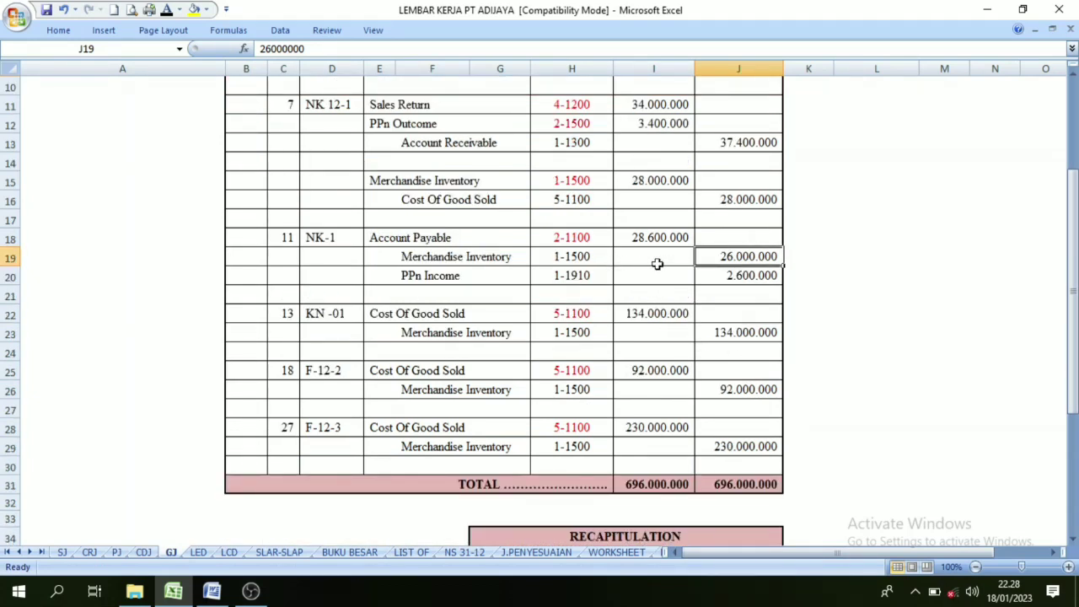
click(715, 335)
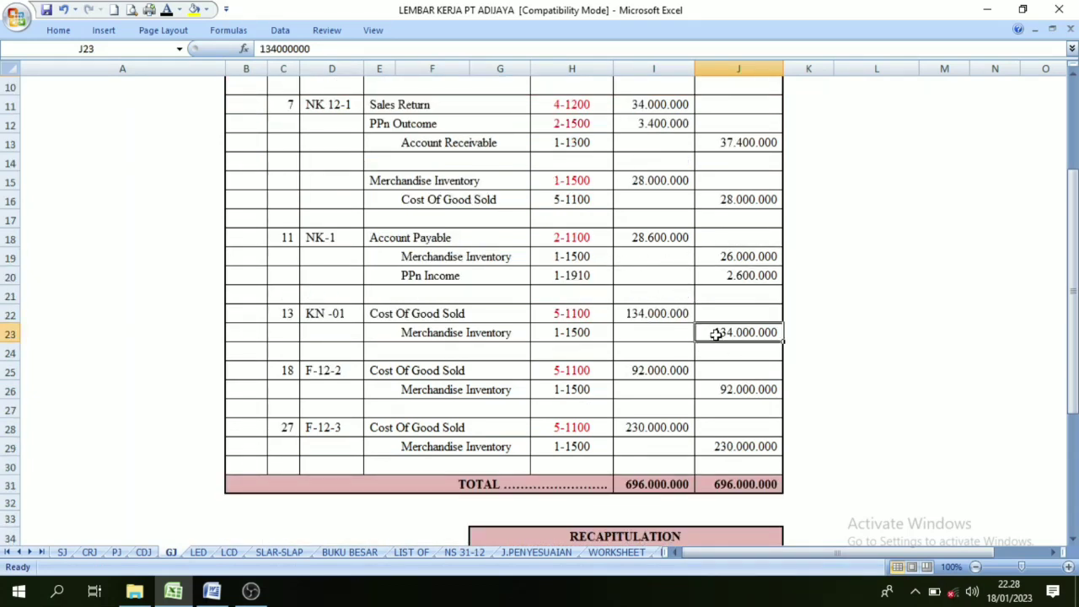
click(751, 389)
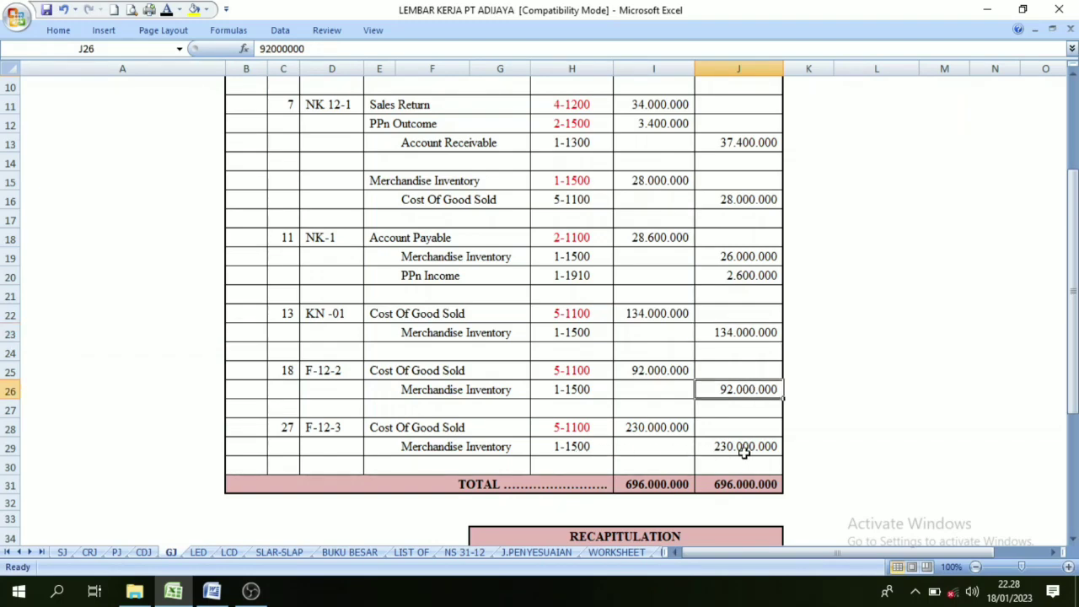
click(744, 451)
scroll(725, 450, down, 3)
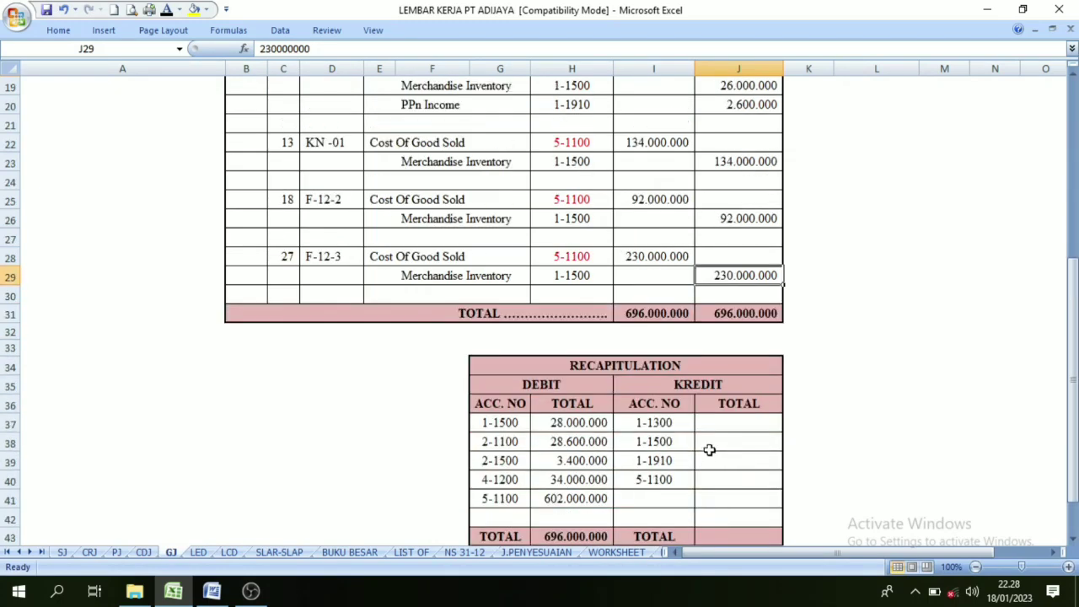
click(729, 445)
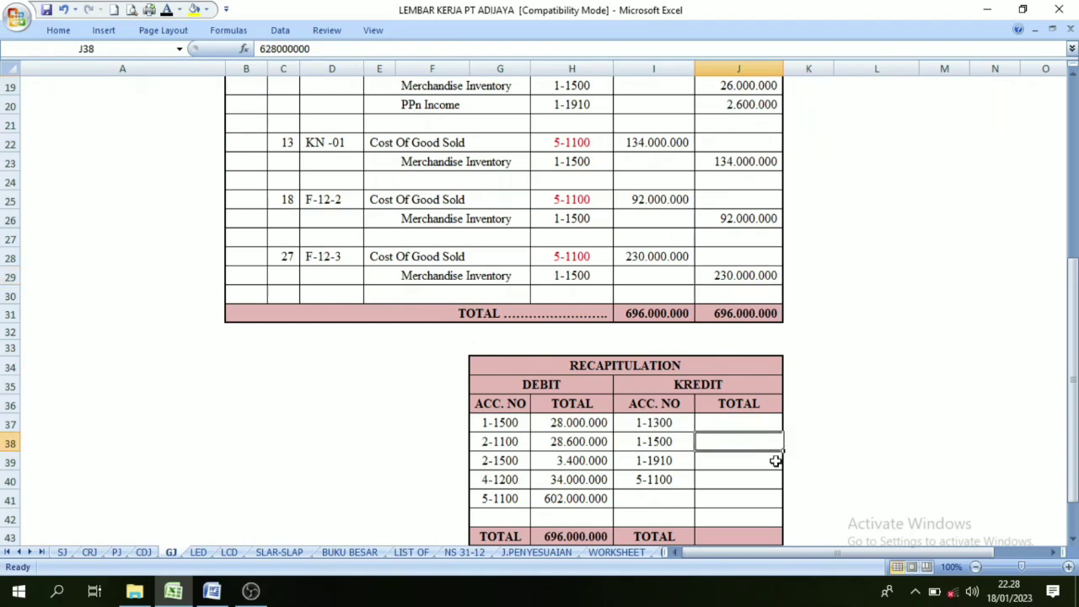
click(166, 9)
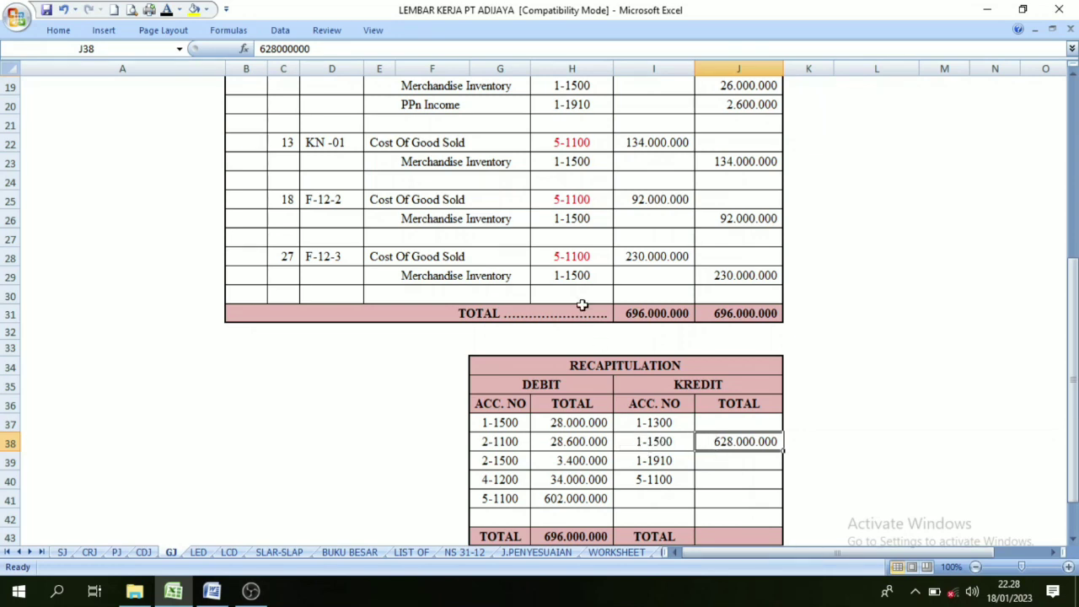
Recheck the black 1-1500 Pos Refs of the Merchandise Inventory rows in H29, H26 and H23.
click(571, 272)
click(571, 217)
click(564, 167)
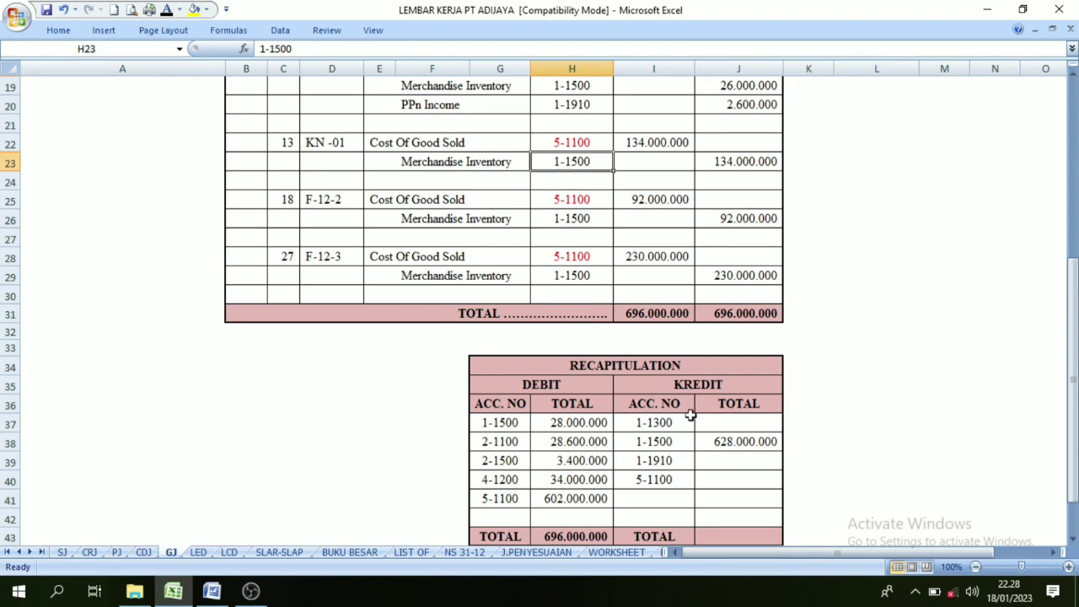
Trace credit account 1-1300 to the Account Receivable row in H13 and show its total of 37.400.000 in J37 in black font.
click(723, 428)
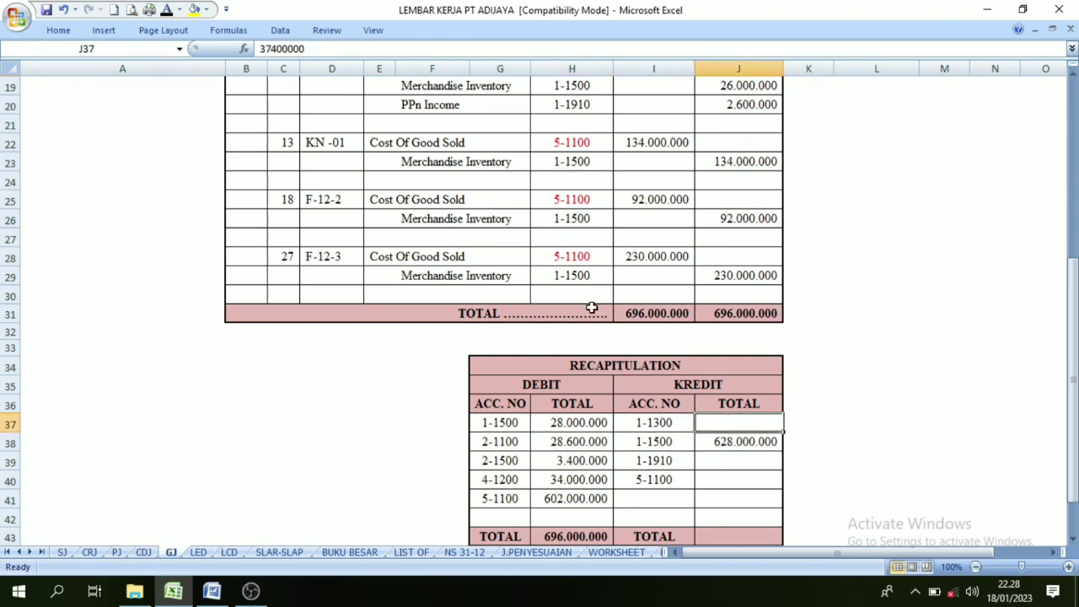
scroll(592, 308, up, 4)
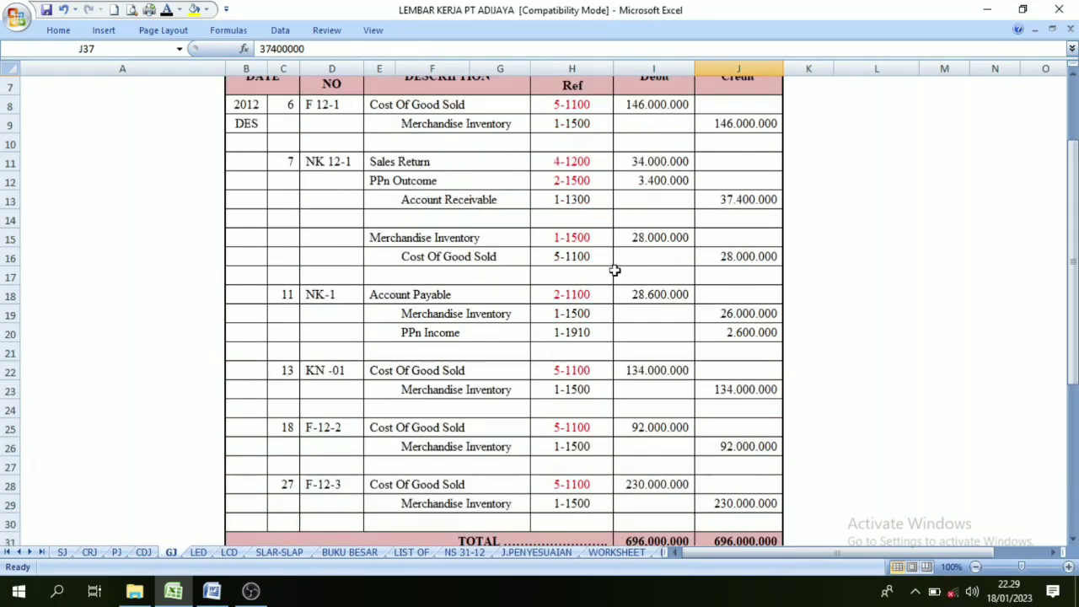
click(582, 200)
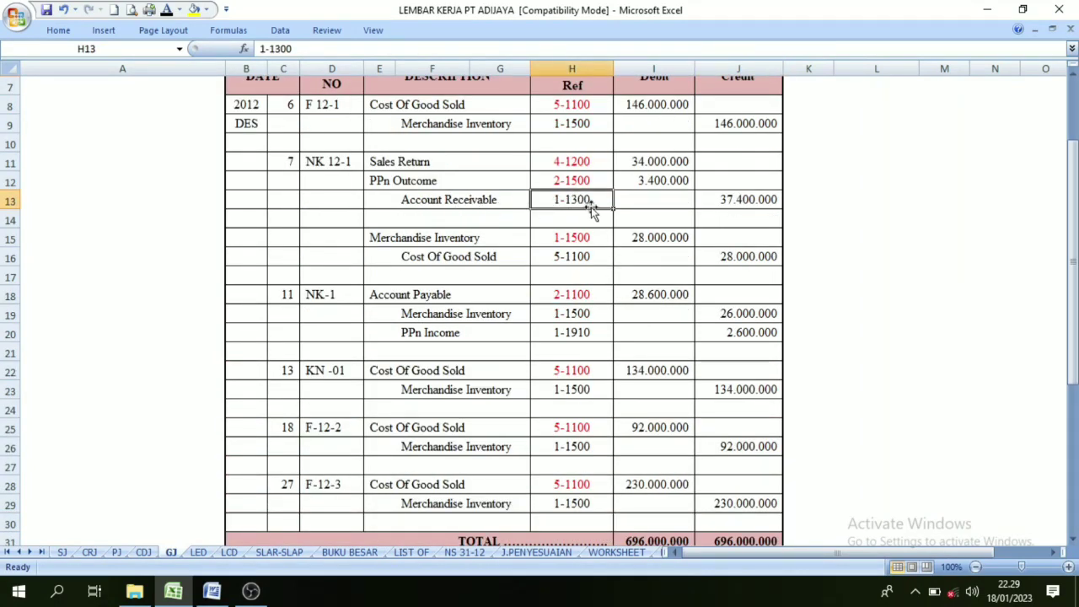
scroll(731, 211, down, 6)
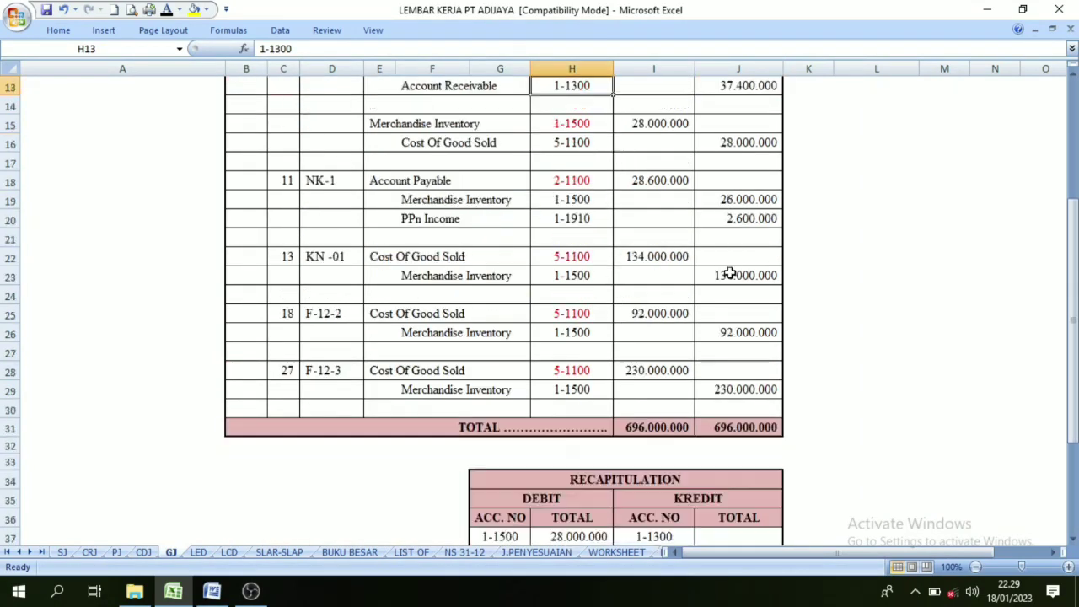
click(731, 312)
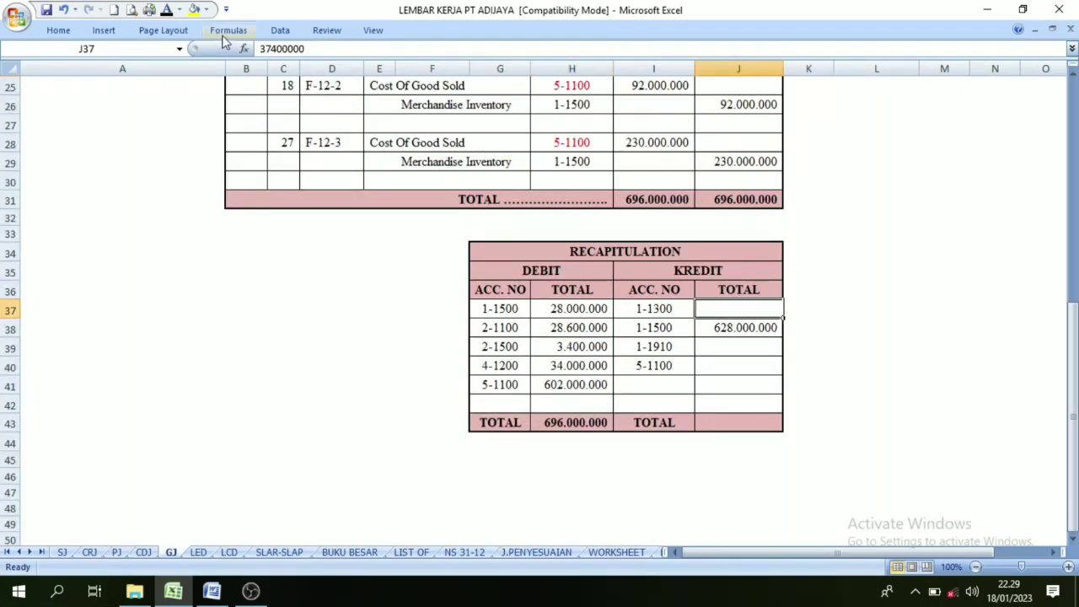
click(167, 10)
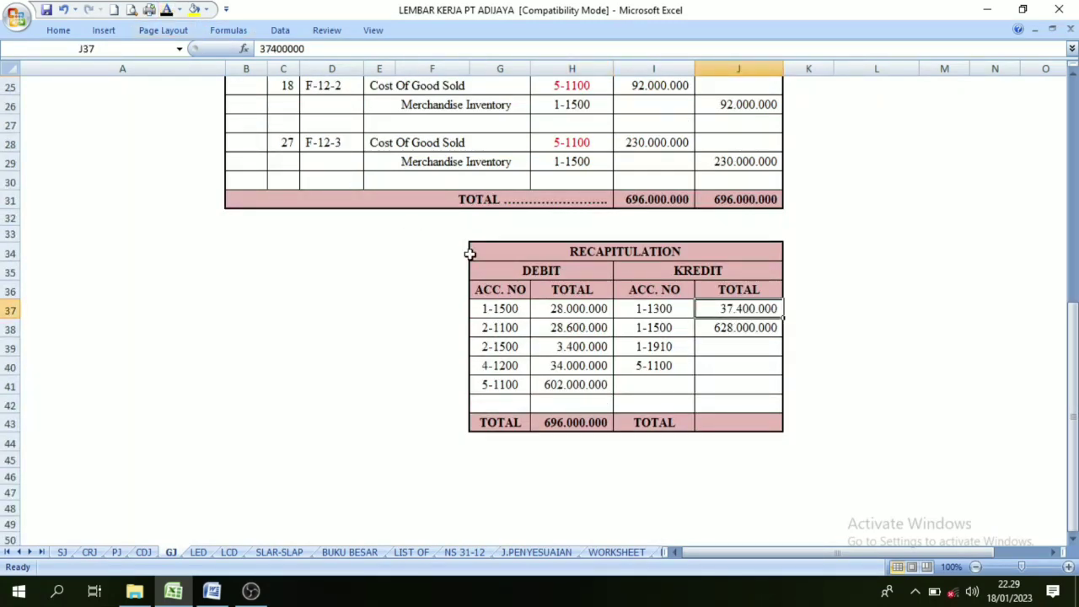
Trace credit account 1-1910 to the PPn Income amount in J20 and show its total of 2.600.000 in J39 in black font.
click(748, 347)
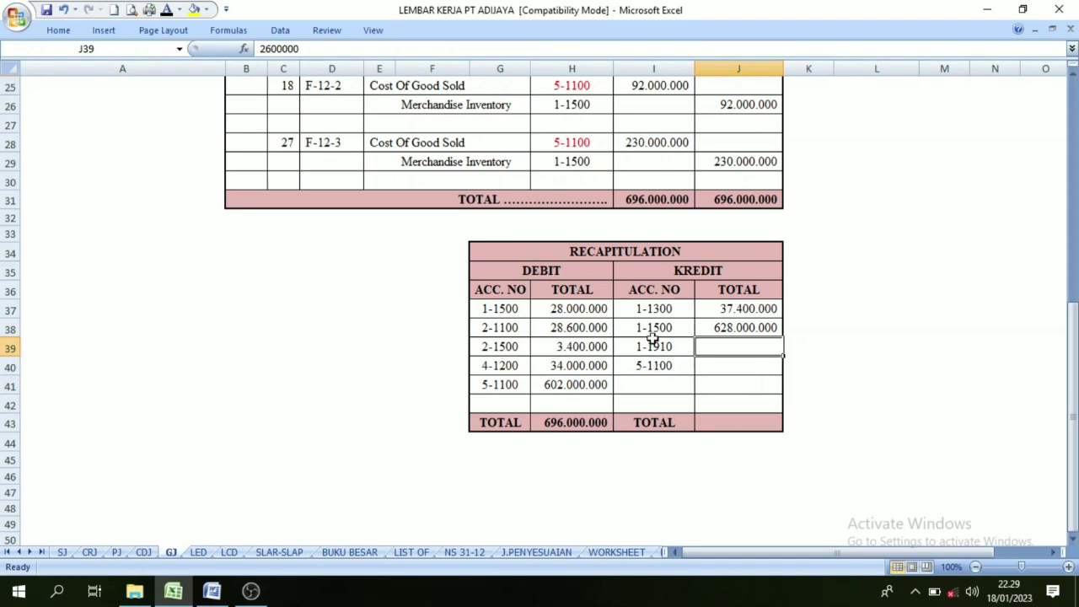
scroll(615, 272, up, 3)
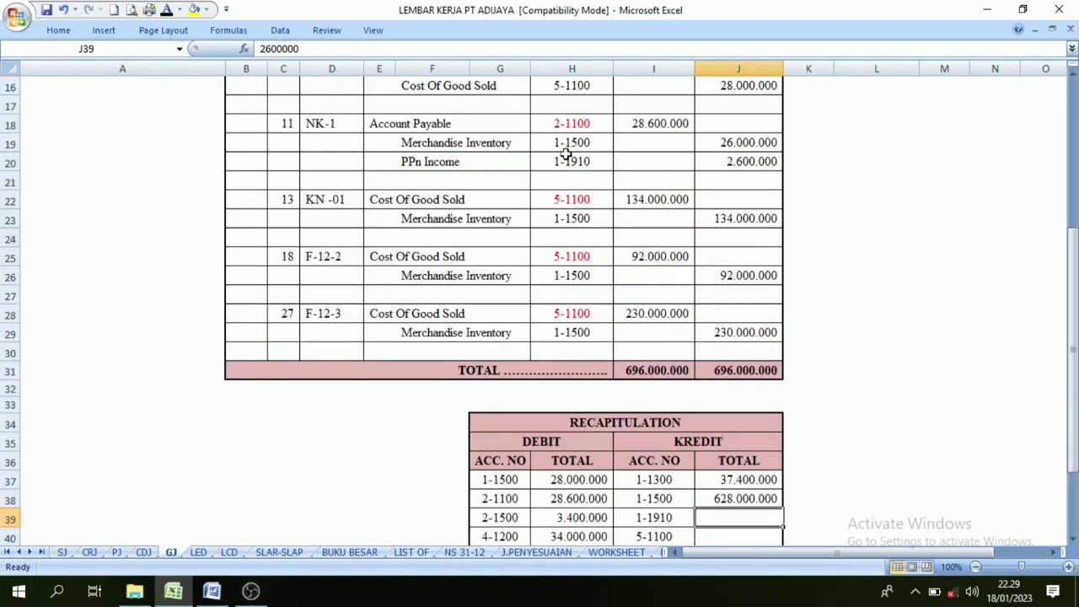
click(569, 160)
click(726, 164)
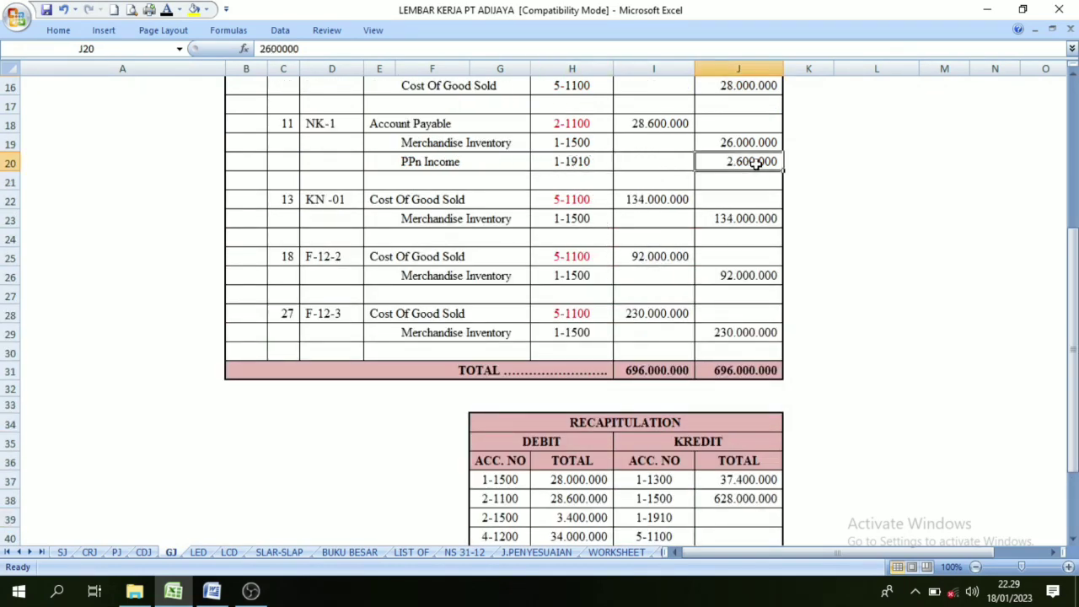
scroll(762, 197, down, 5)
click(733, 236)
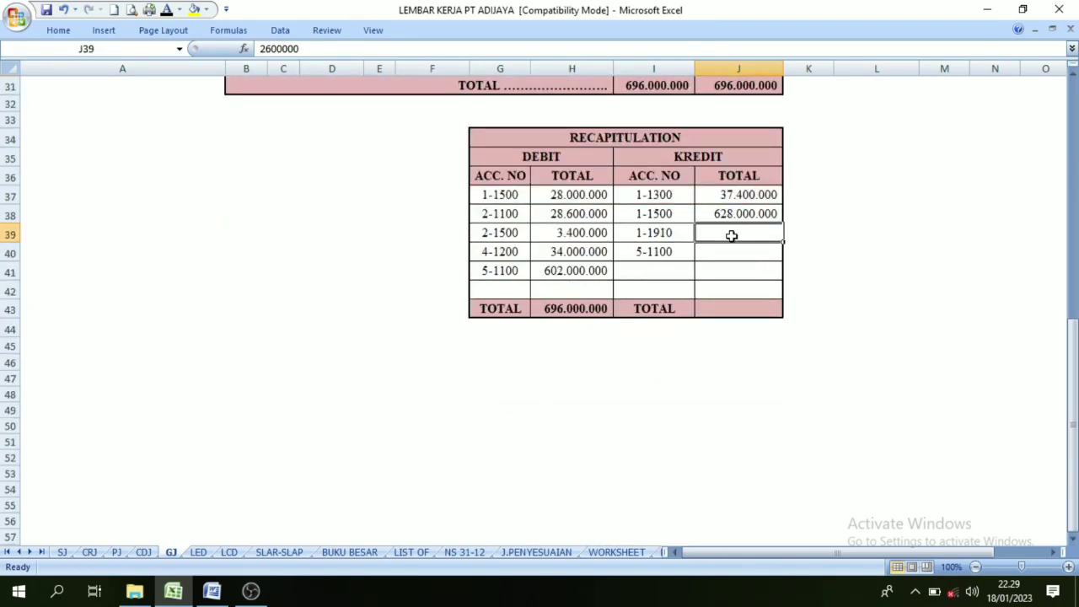
text(2600000)
Trace credit account 5-1100 to the Cost Of Good Sold entry in H16 and J16 and show its total of 28.000.000 in J40.
click(745, 251)
scroll(632, 241, up, 3)
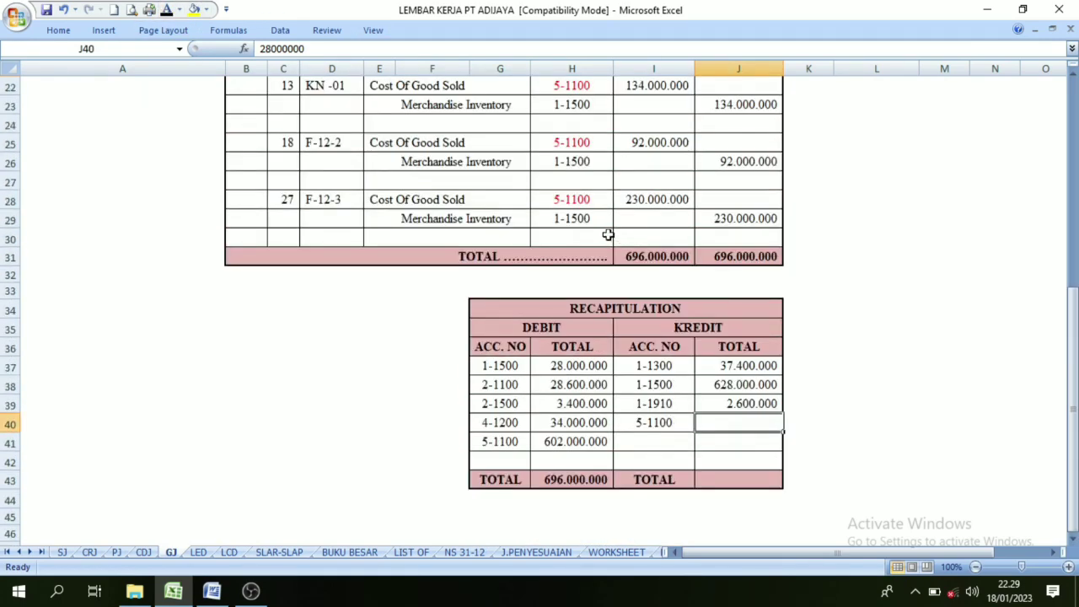
scroll(608, 234, up, 4)
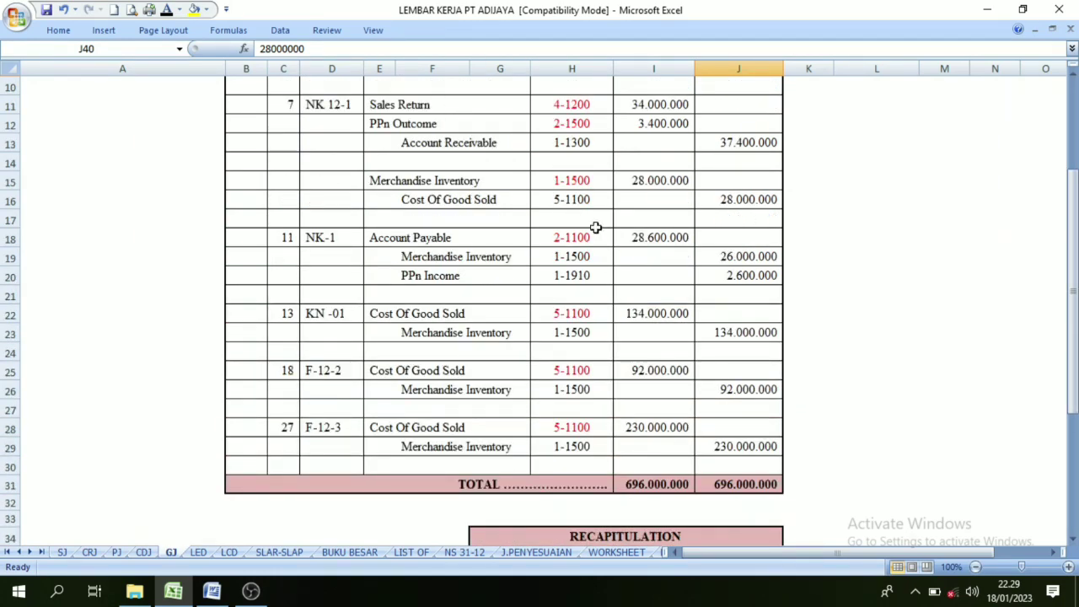
click(576, 200)
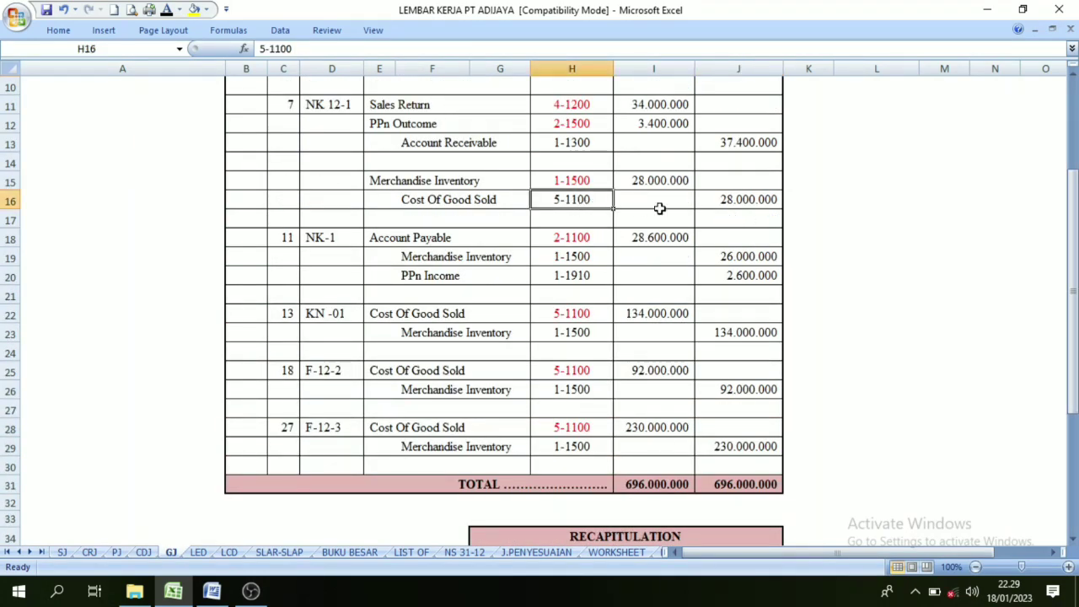
click(750, 199)
click(607, 198)
scroll(759, 253, down, 6)
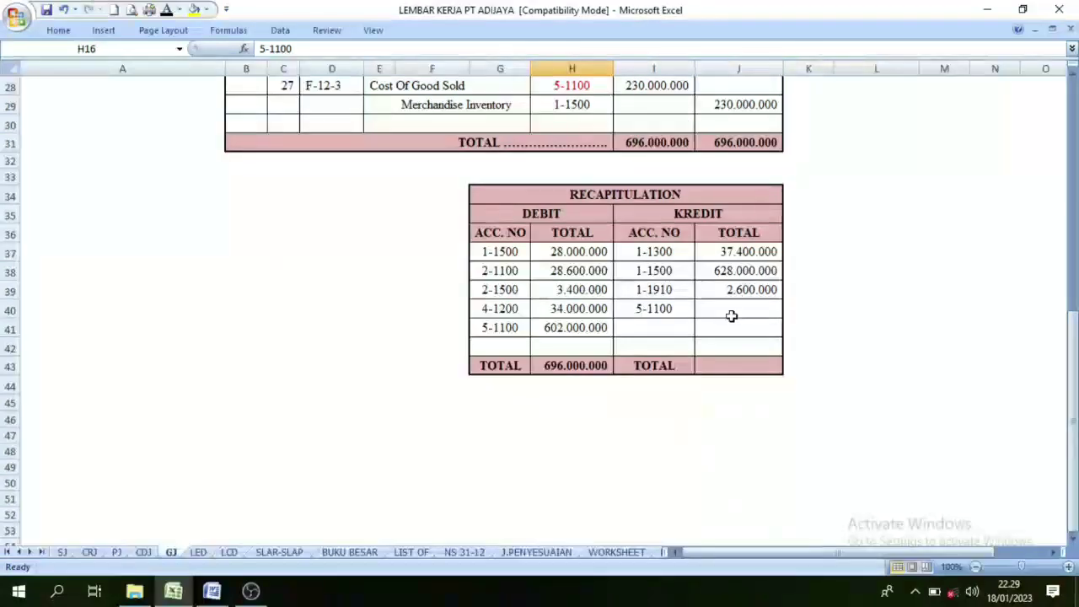
click(732, 315)
text(28000000)
key(ctrl+Return)
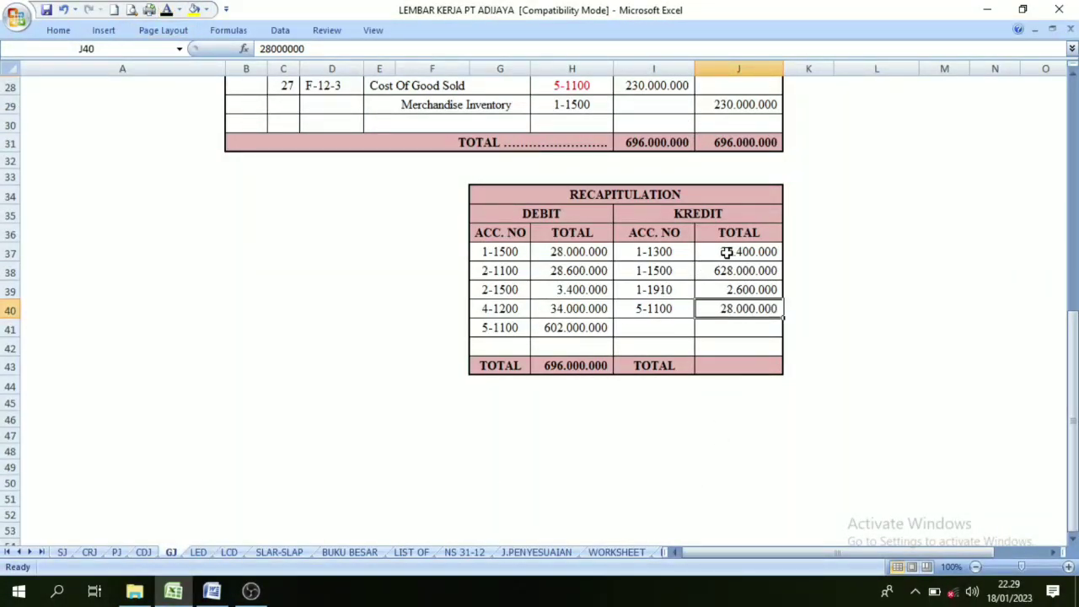
Show the recapitulation's credit total =SUM(J37:J40) in J43 in black font and compare it with the debit total in H43.
click(725, 364)
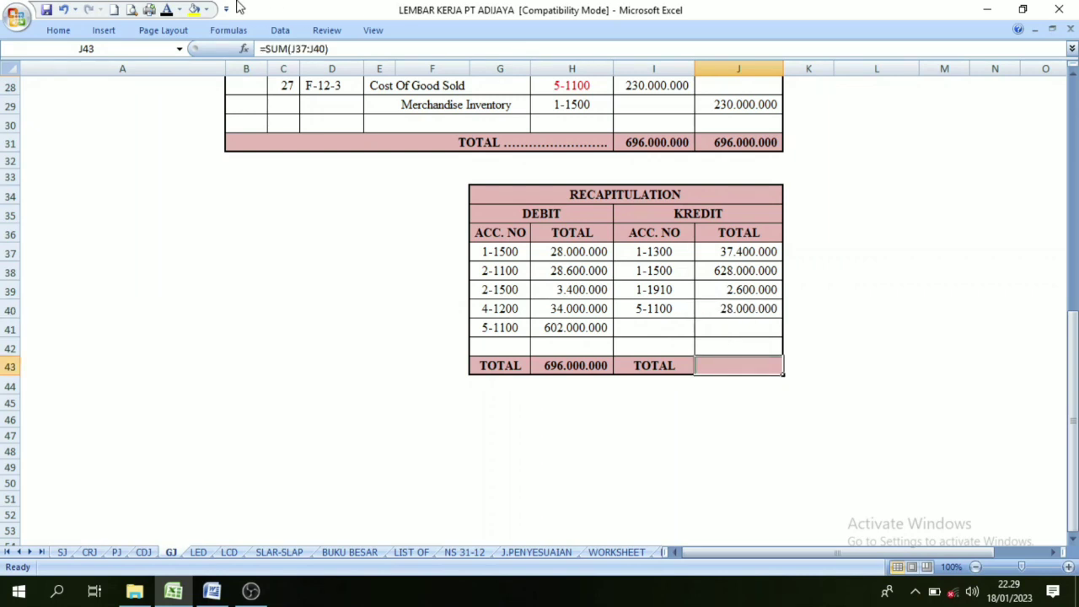
click(167, 9)
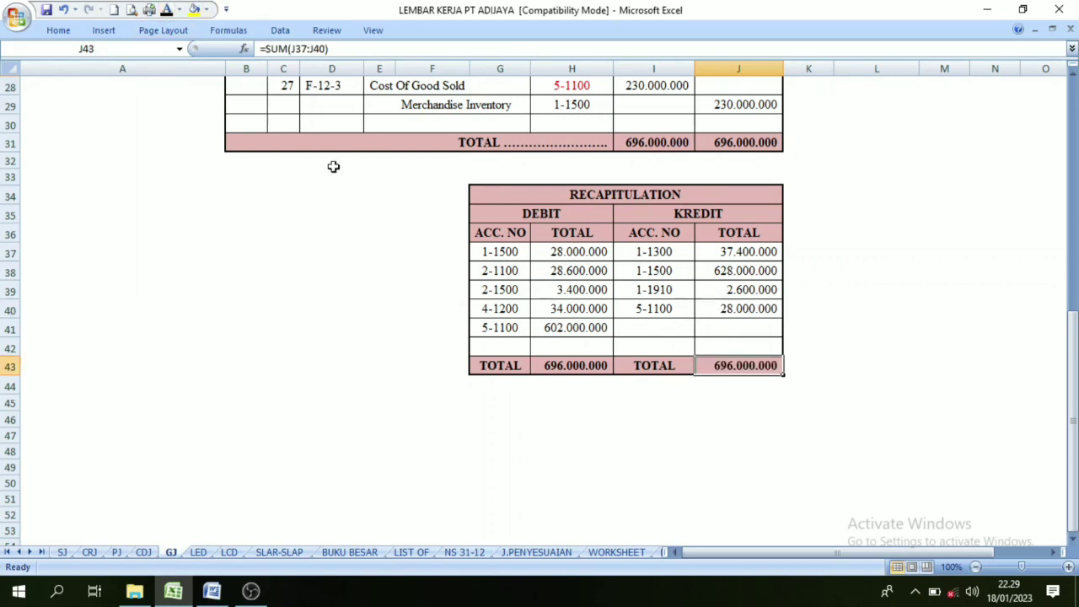
click(548, 365)
click(763, 363)
click(578, 364)
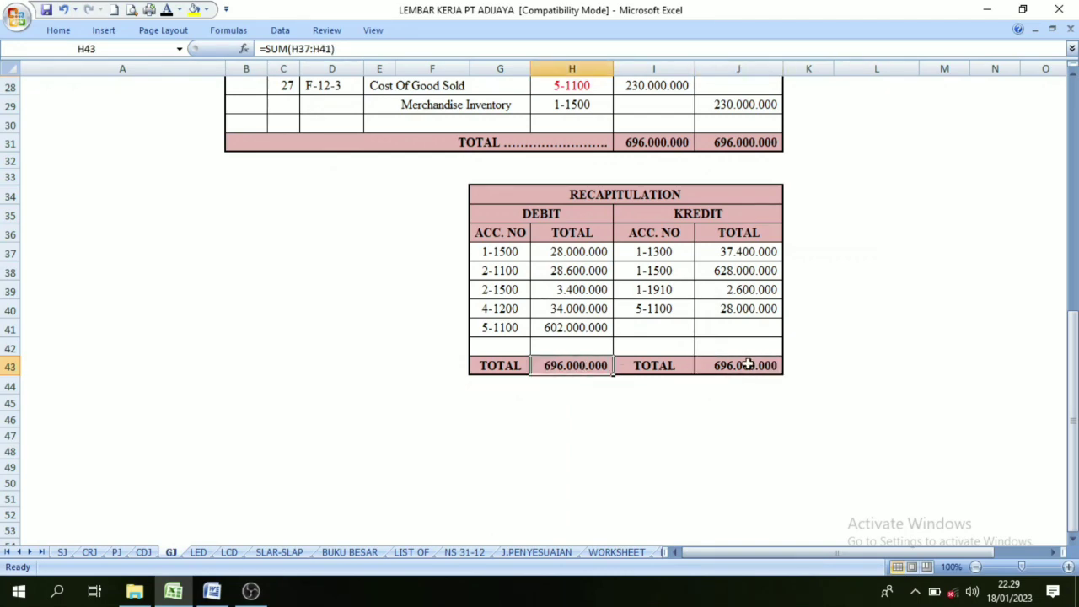
click(748, 364)
click(565, 365)
Review the general journal with its recapitulation and look through the SJ, CRJ, PJ and CDJ journal sheets.
scroll(657, 354, up, 9)
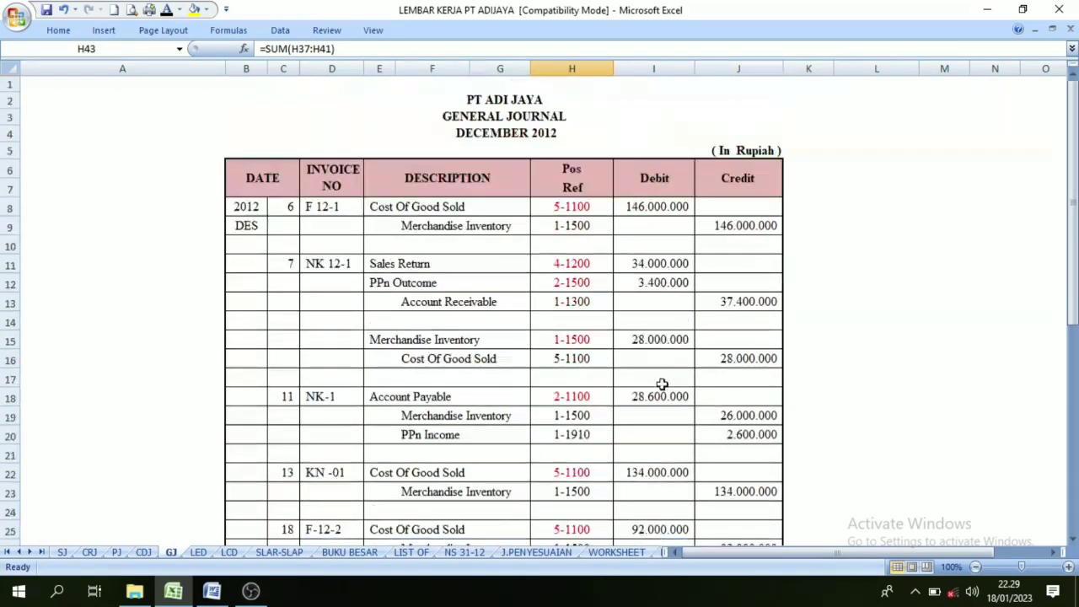
scroll(662, 384, down, 8)
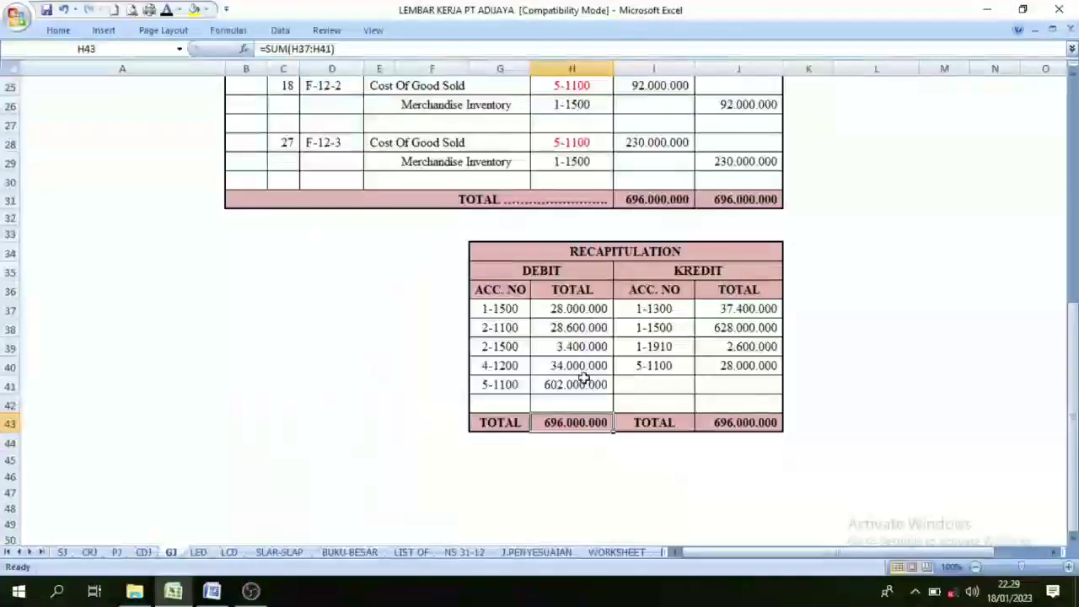
scroll(562, 347, up, 7)
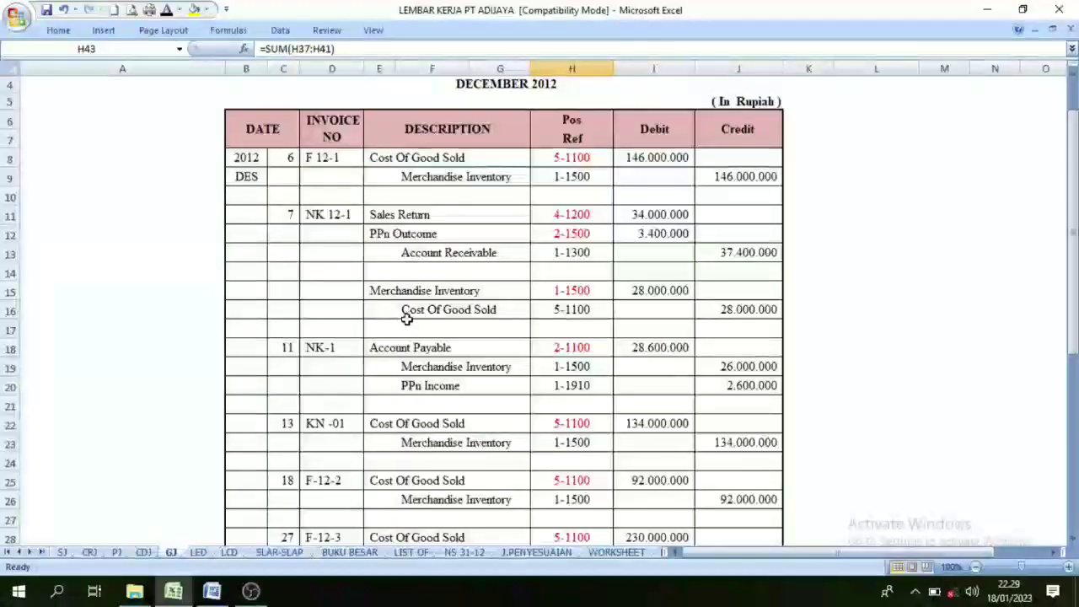
scroll(407, 318, up, 1)
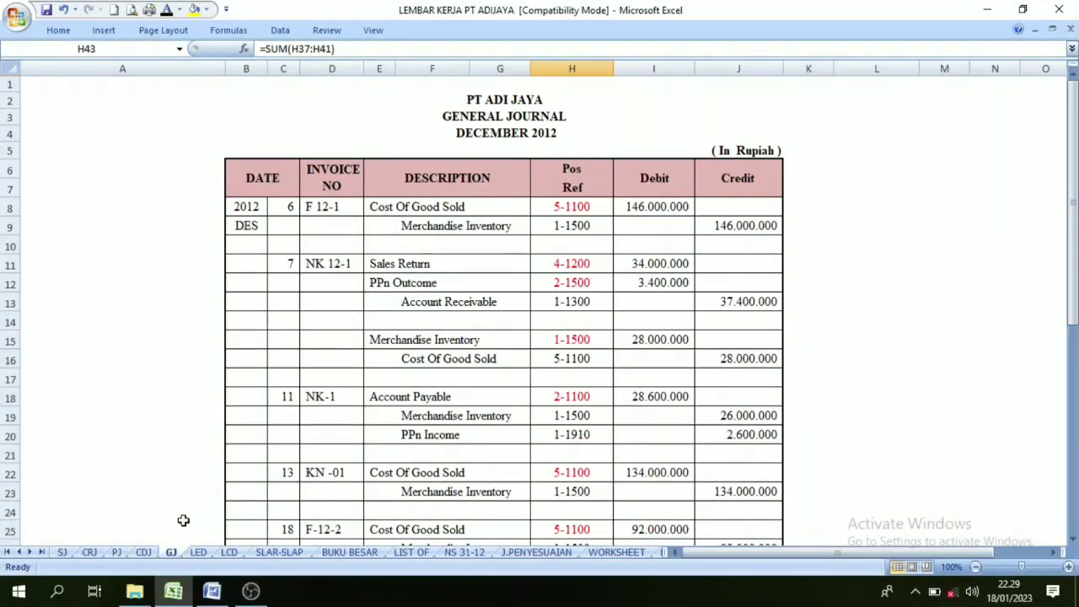
click(143, 553)
click(117, 552)
click(89, 552)
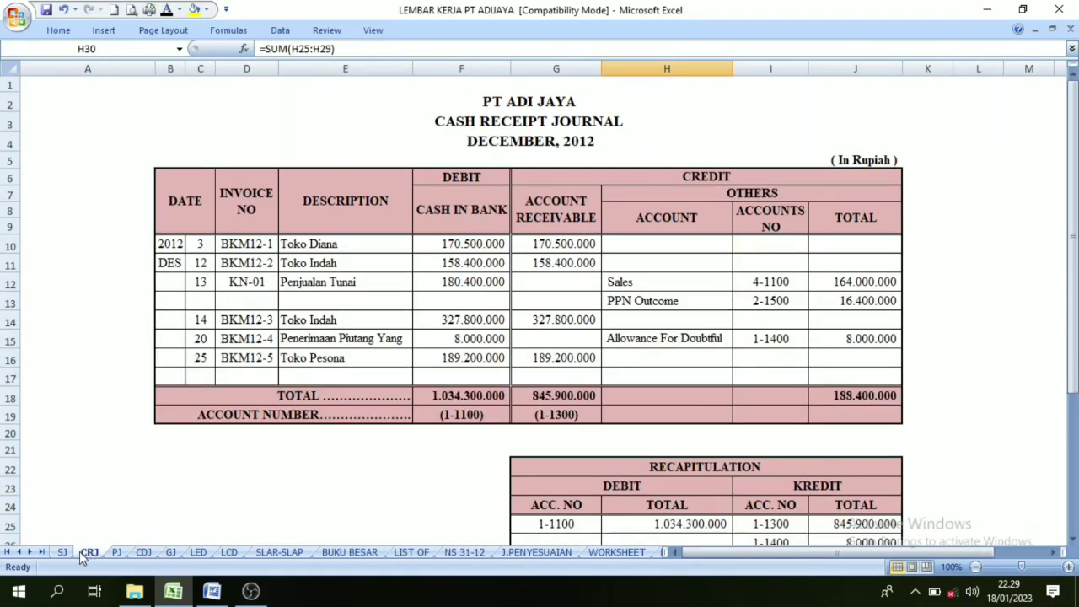
click(62, 552)
scroll(469, 464, down, 5)
scroll(281, 458, up, 5)
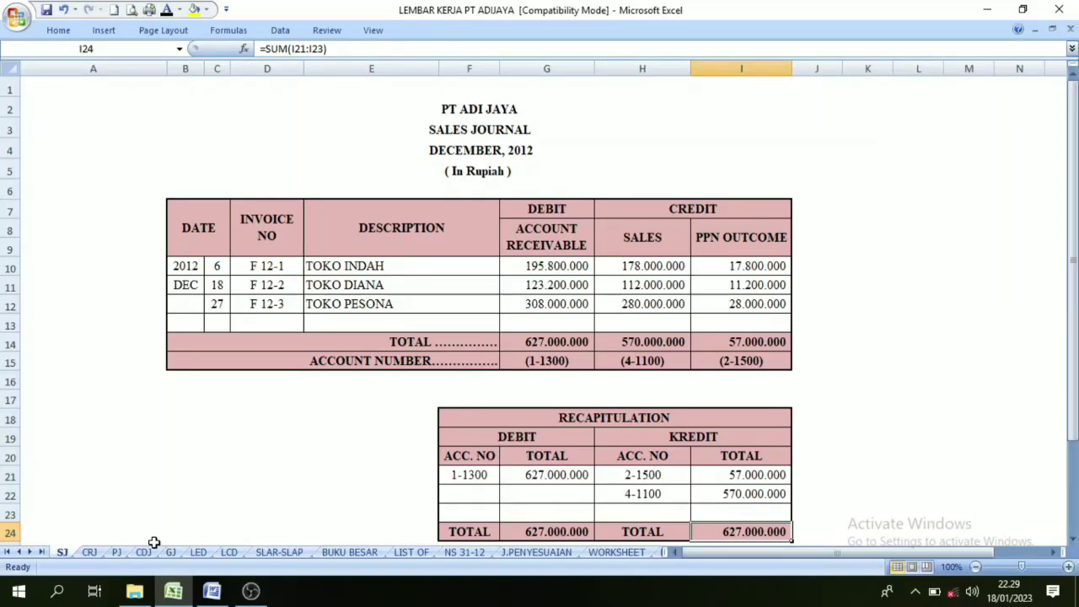
click(89, 553)
click(118, 552)
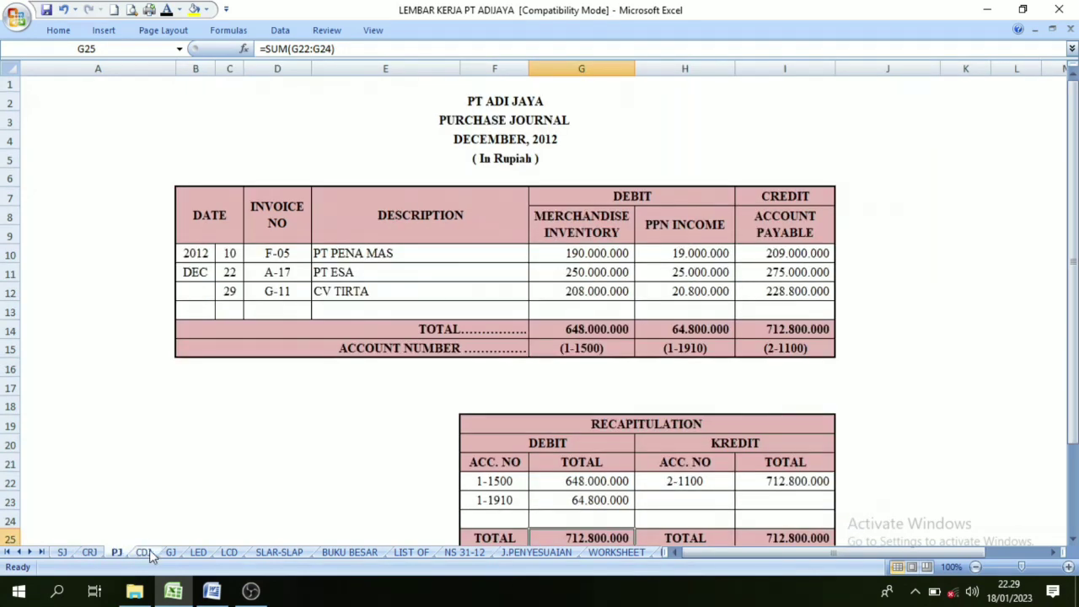
click(145, 553)
click(170, 552)
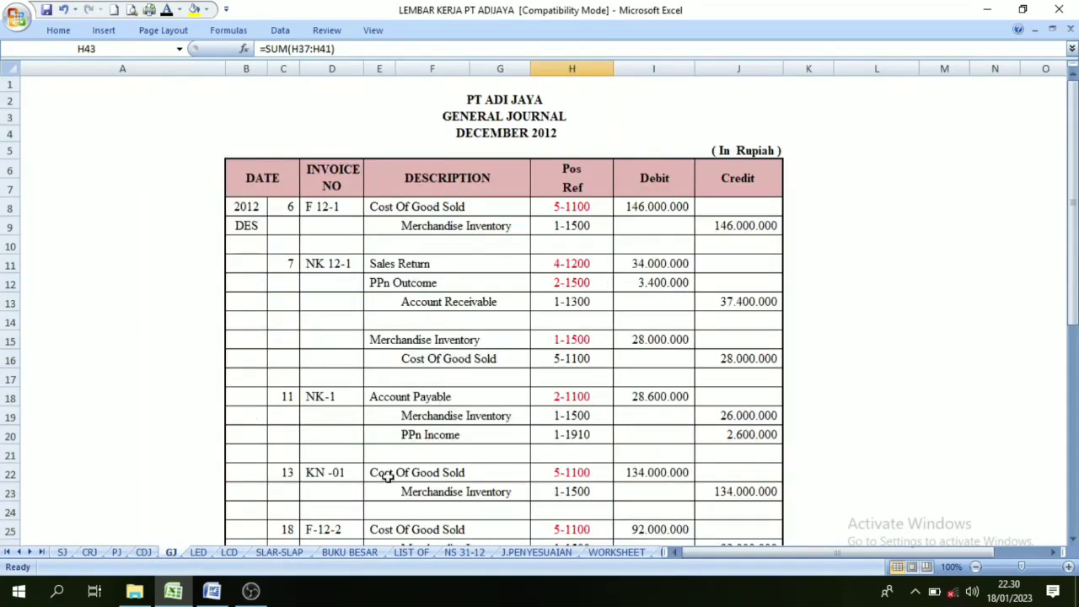
On the LED inventory card, show the balance totals 40, 10.000.000 and 400.000.000 in L21:N21 in black font and check each cell.
click(198, 552)
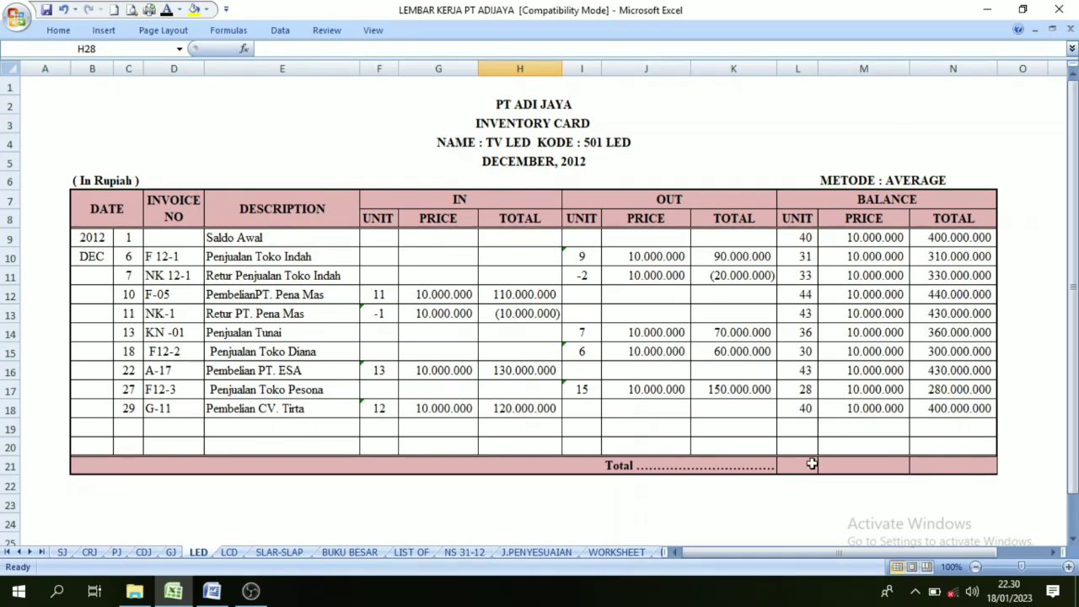
drag(802, 467, 956, 463)
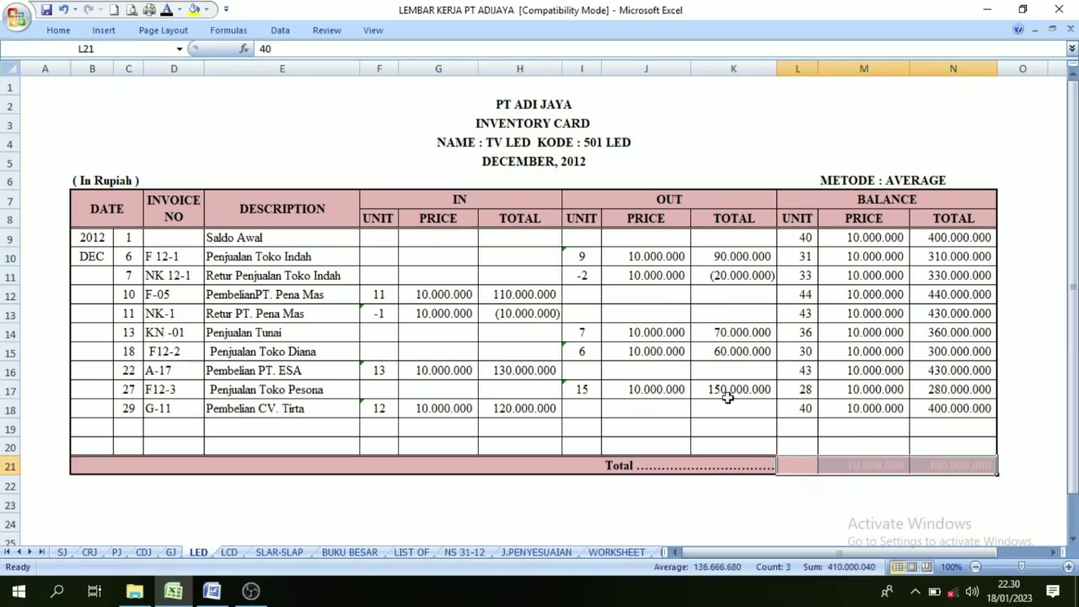
click(167, 11)
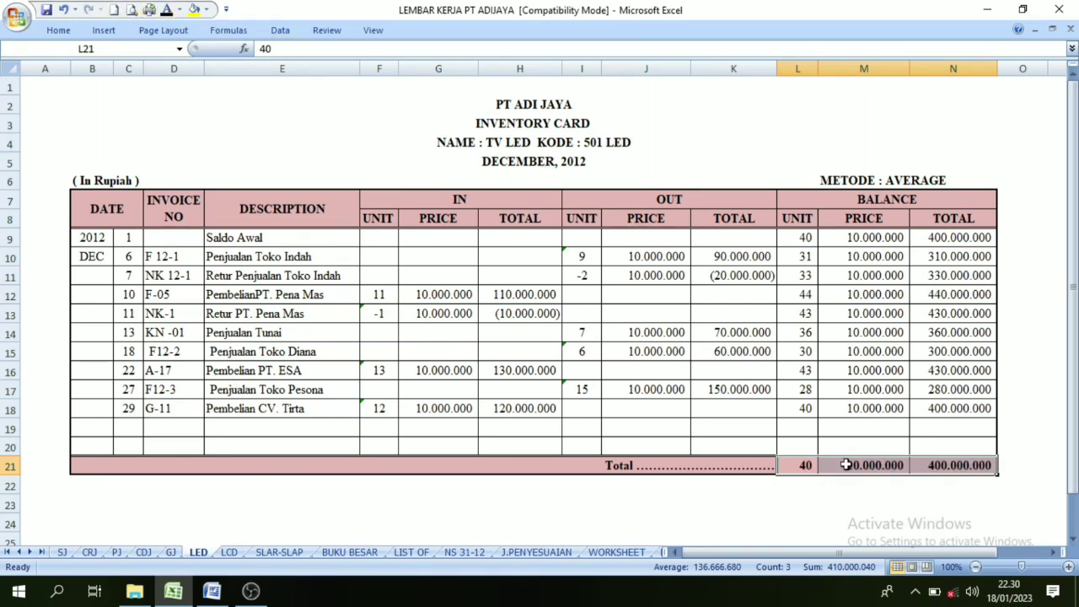
click(803, 464)
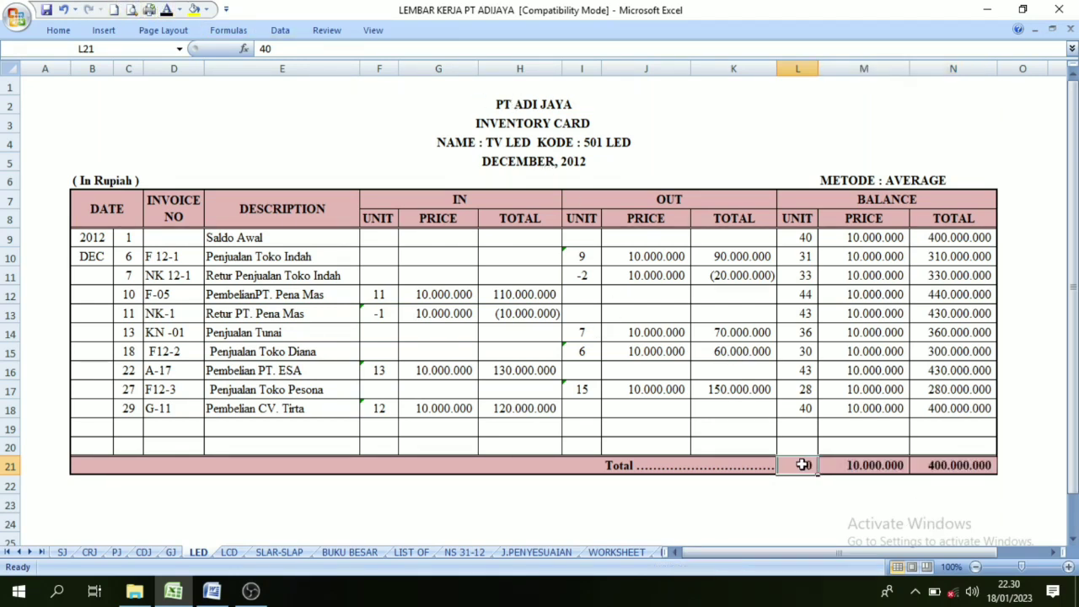
click(873, 466)
click(979, 467)
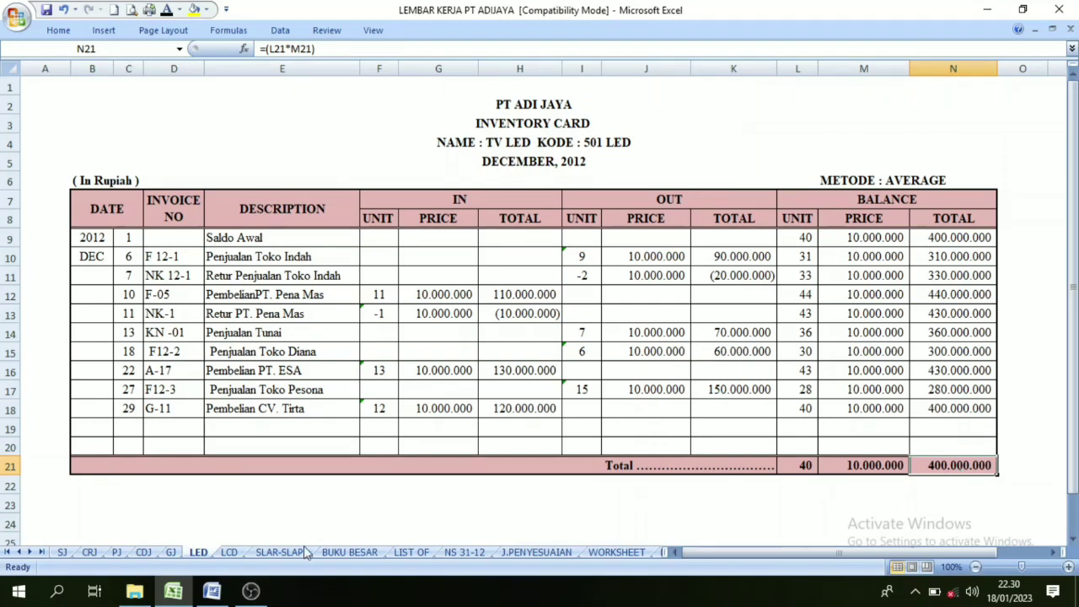
On the LCD inventory card, show the balance totals 31, 8.000.000 and 248.000.000 in L20:N20 in black font.
click(228, 553)
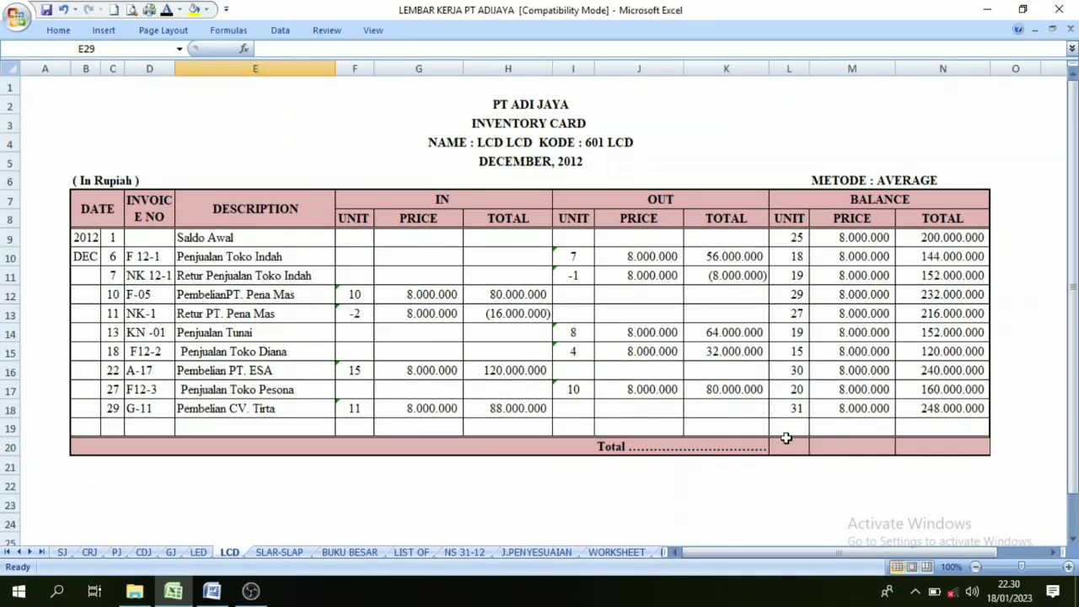
drag(785, 445, 944, 443)
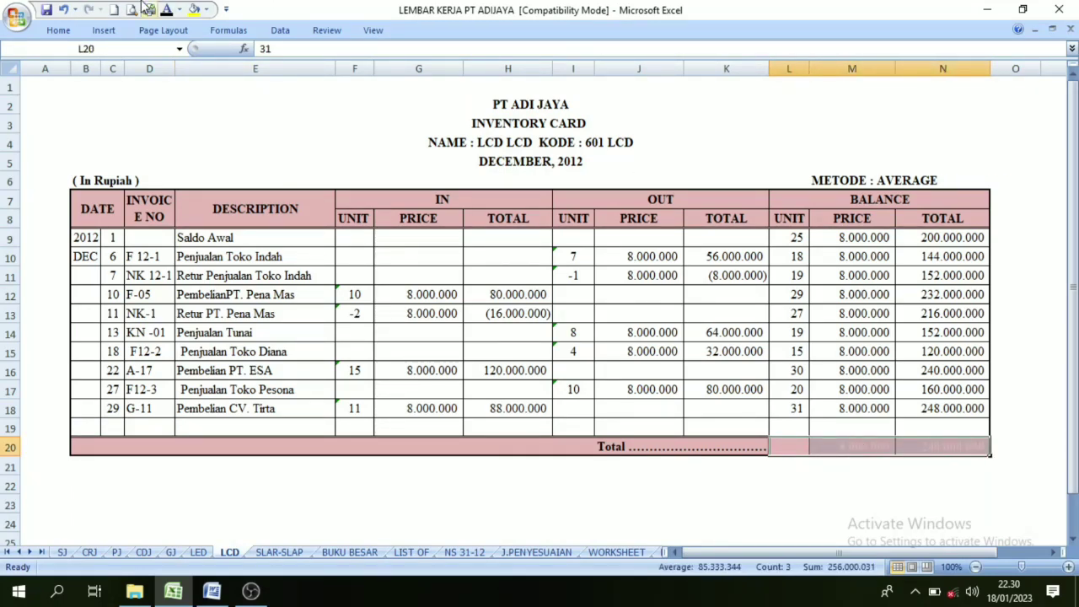
click(166, 9)
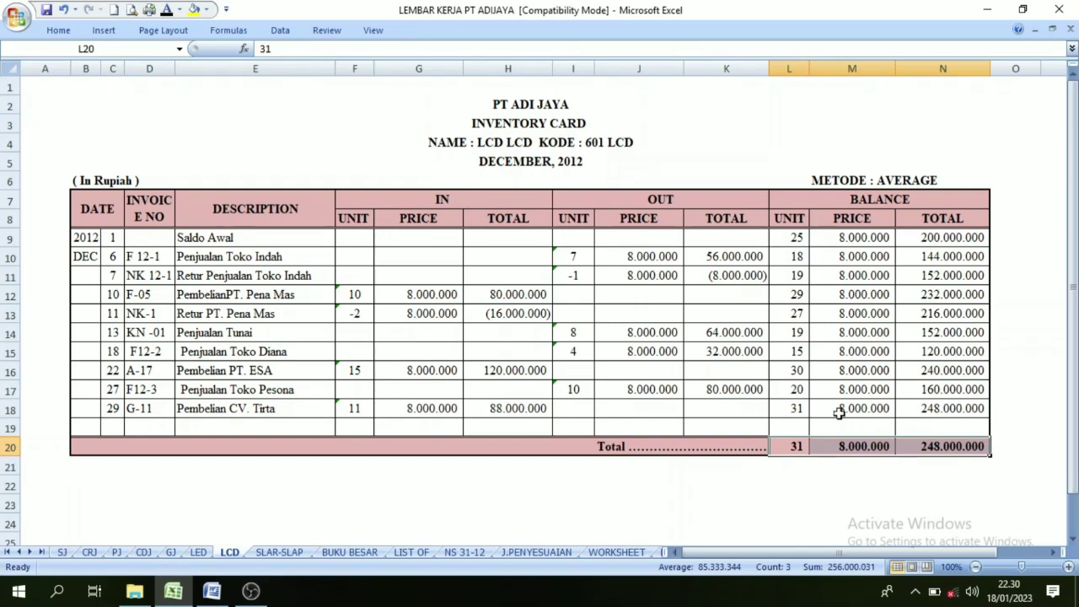
click(790, 447)
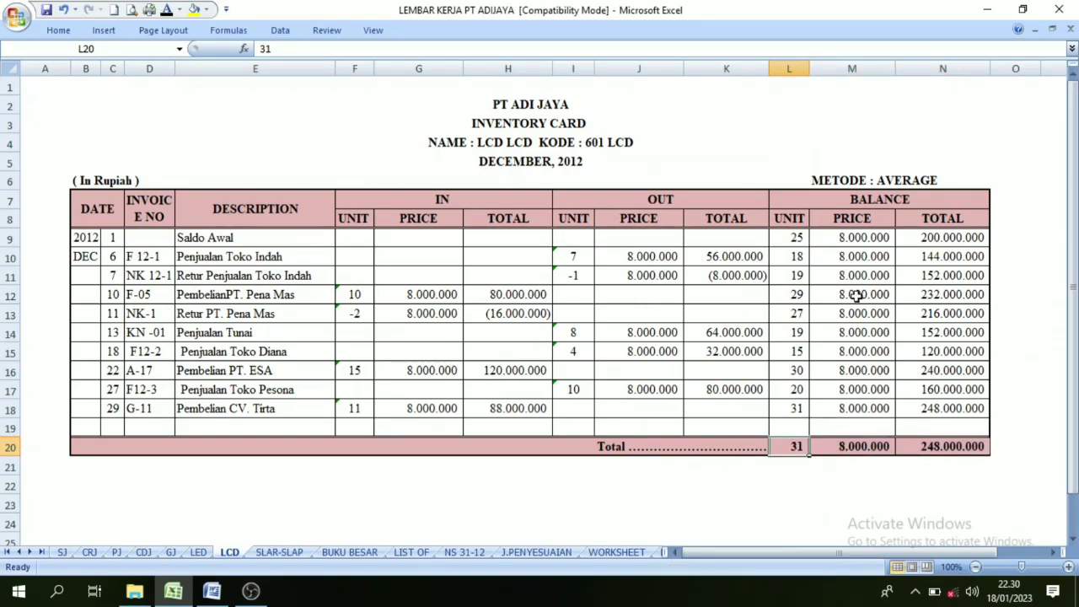
Check the balance totals in N20 and L20 of the LCD card and skim the subsidiary ledgers on the SLAR-SLAP sheet.
click(925, 446)
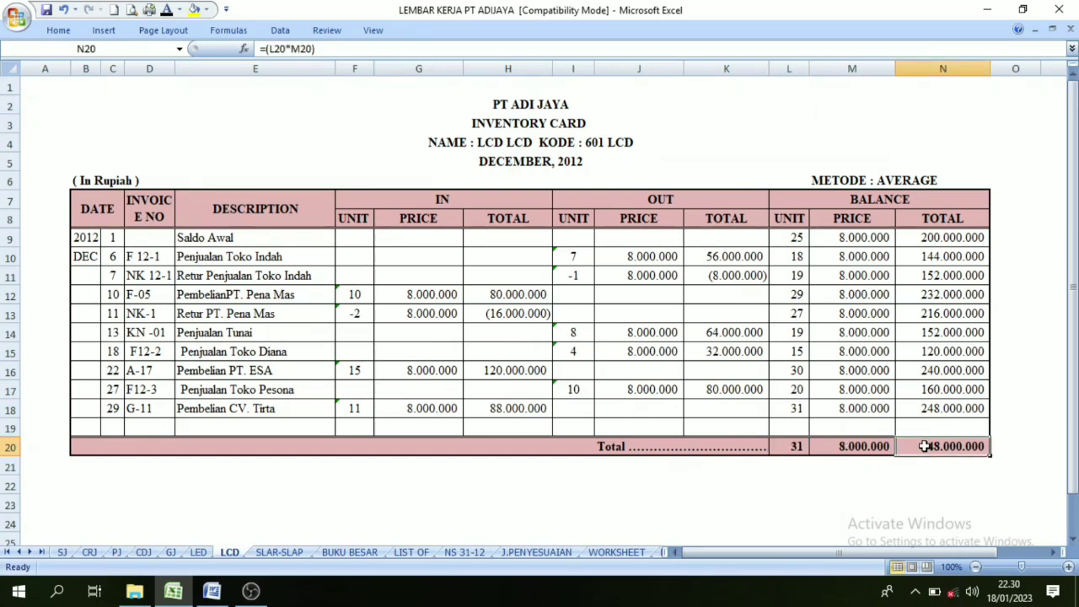
click(795, 445)
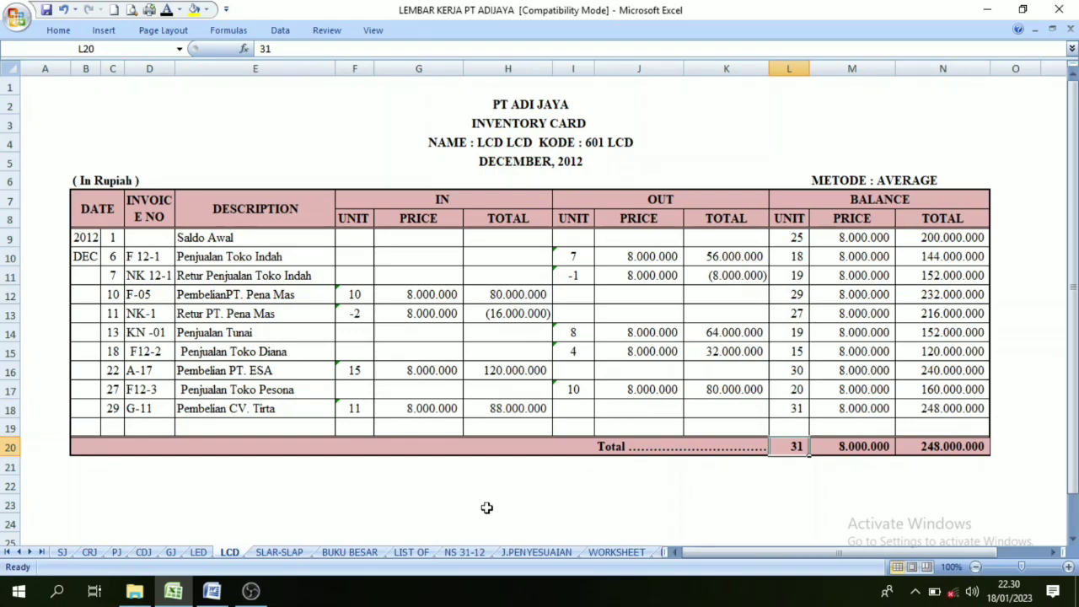
click(279, 554)
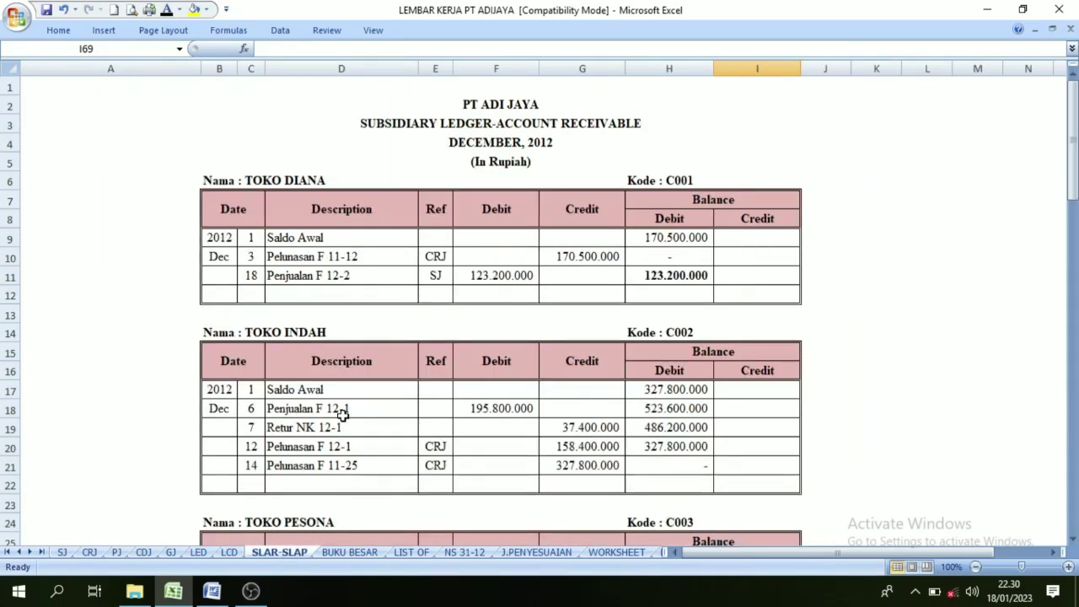
scroll(470, 313, down, 10)
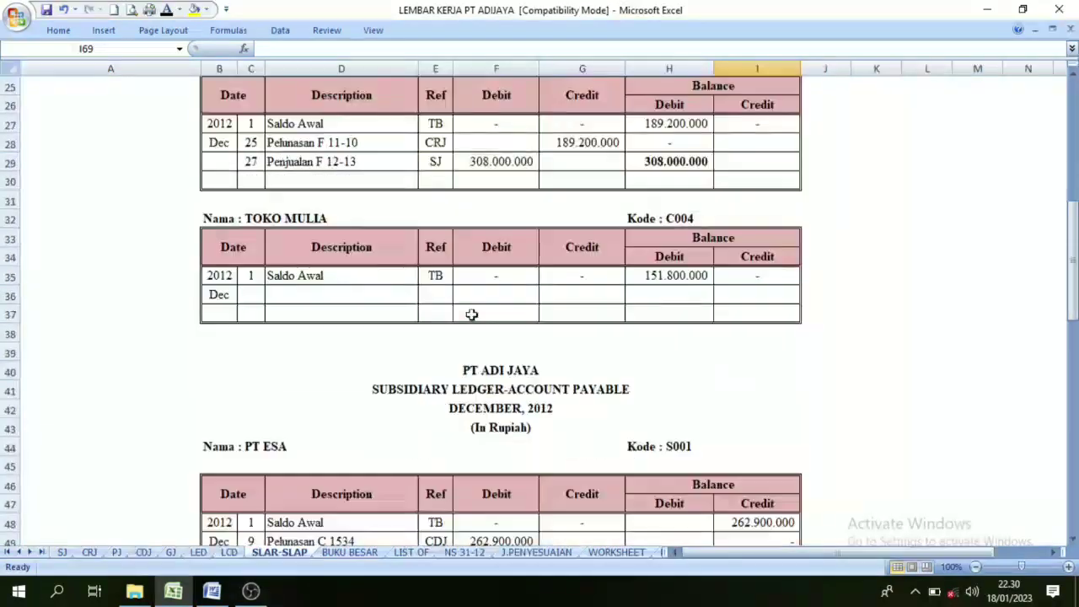
scroll(469, 310, down, 6)
scroll(465, 295, up, 12)
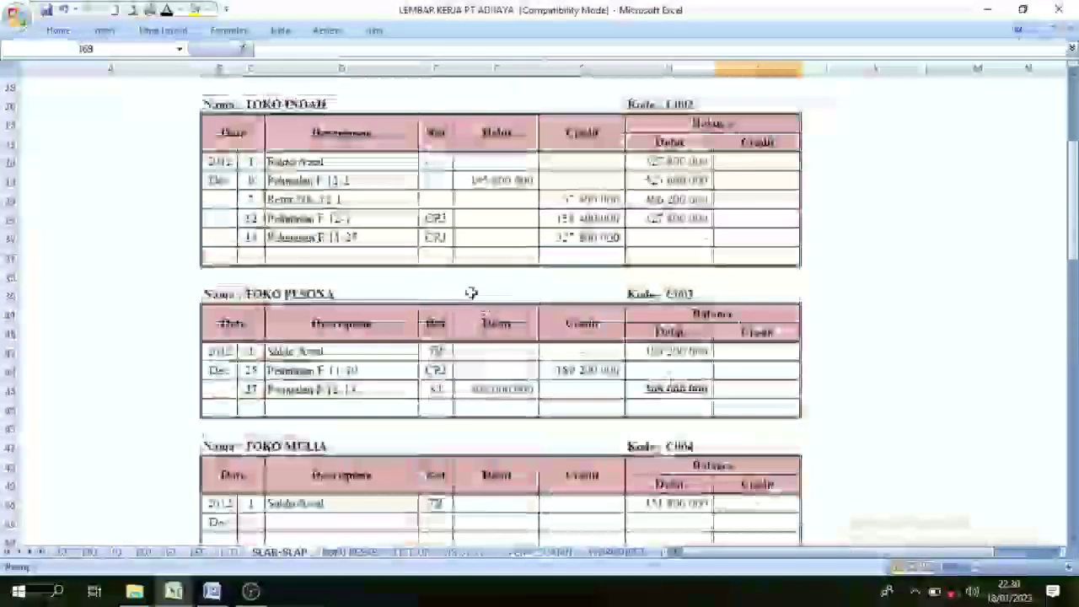
scroll(464, 291, up, 4)
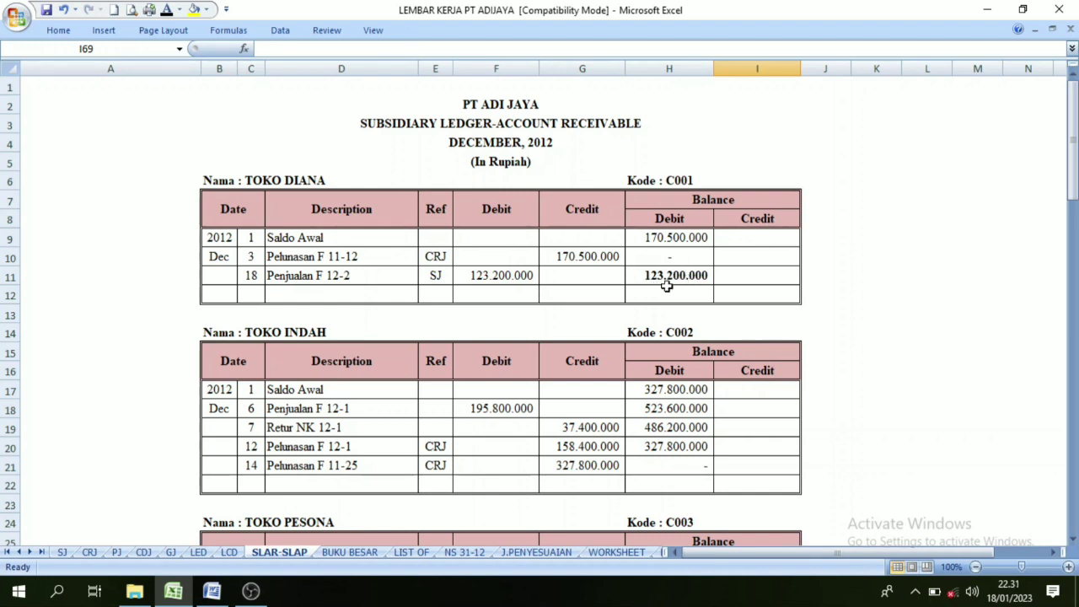
Examine the accounts receivable ledgers of Toko Diana, Toko Indah, Toko Pesona and Toko Mulia, checking balance cells H21 and H35.
scroll(515, 352, down, 2)
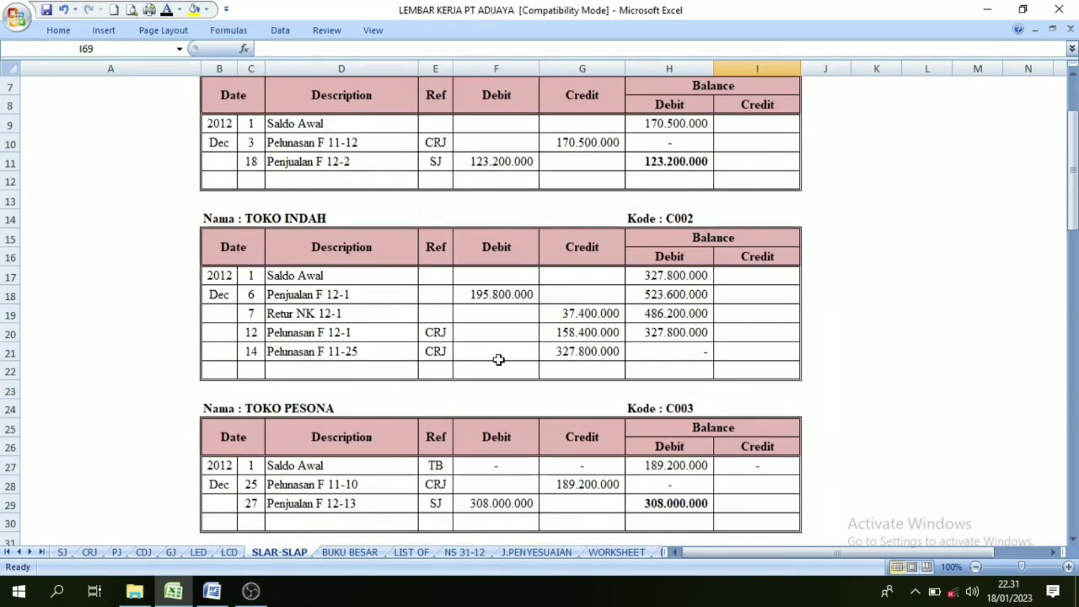
click(255, 217)
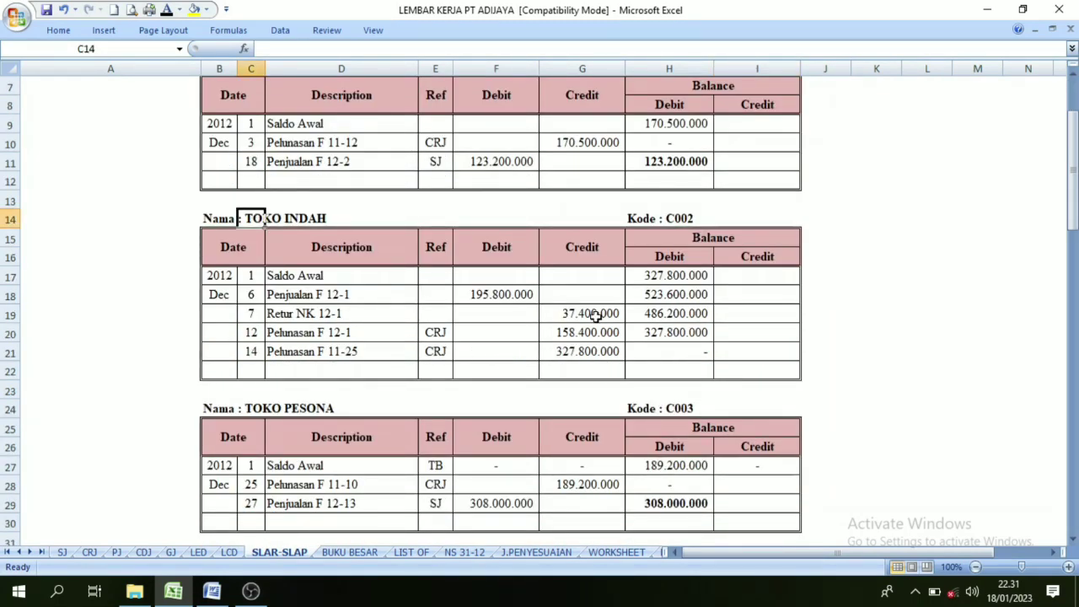
click(683, 351)
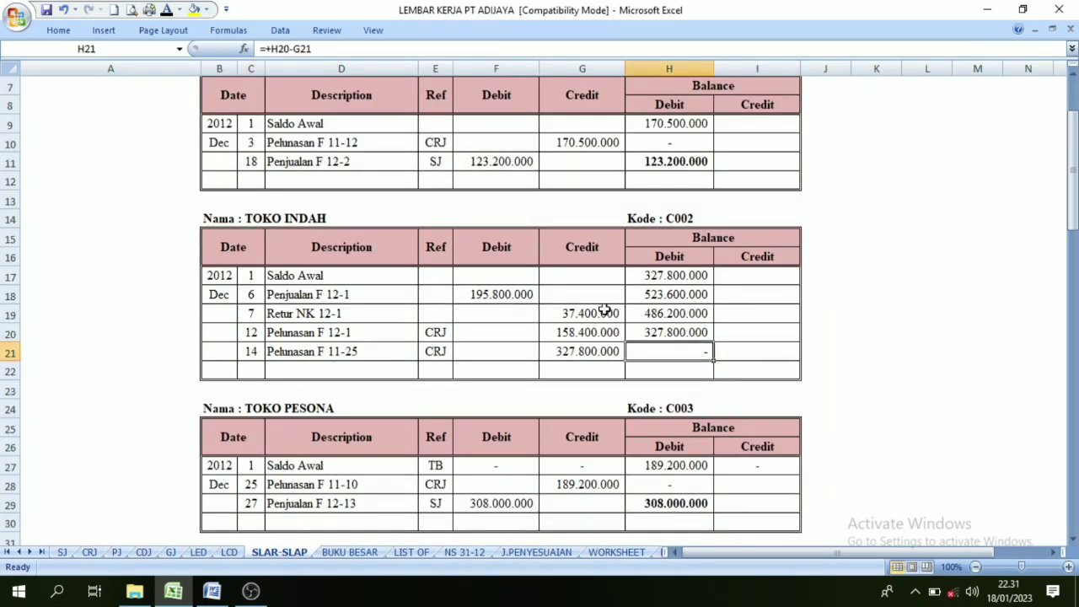
scroll(392, 302, down, 2)
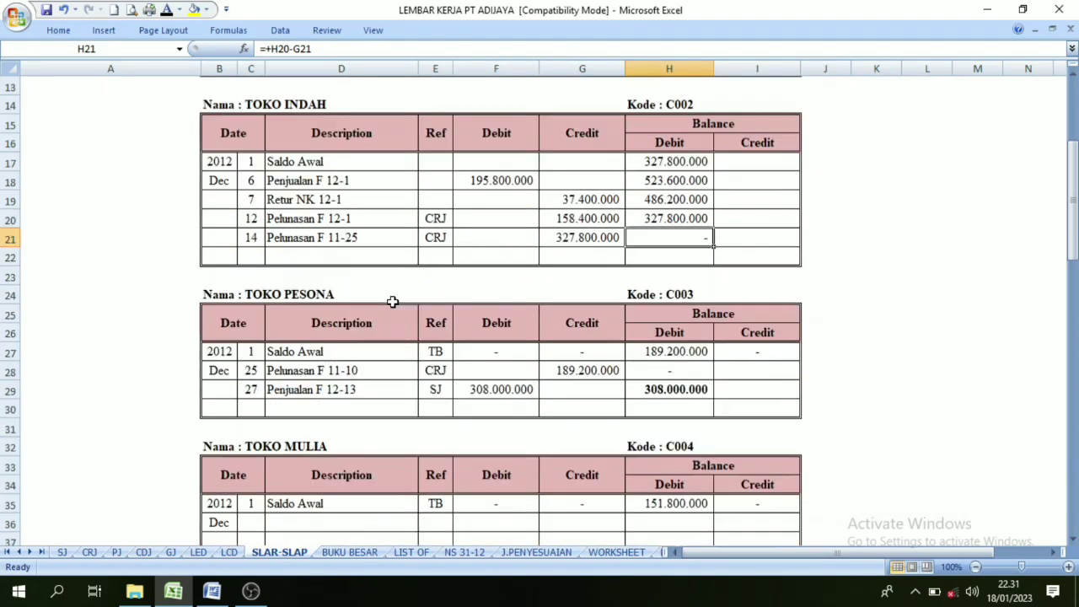
click(233, 292)
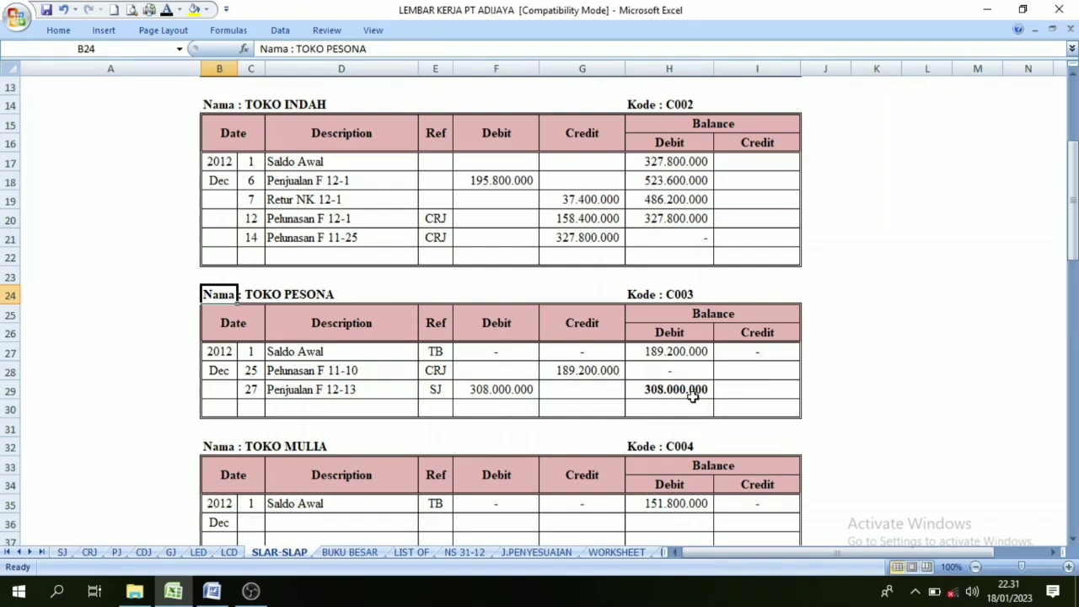
scroll(691, 396, down, 3)
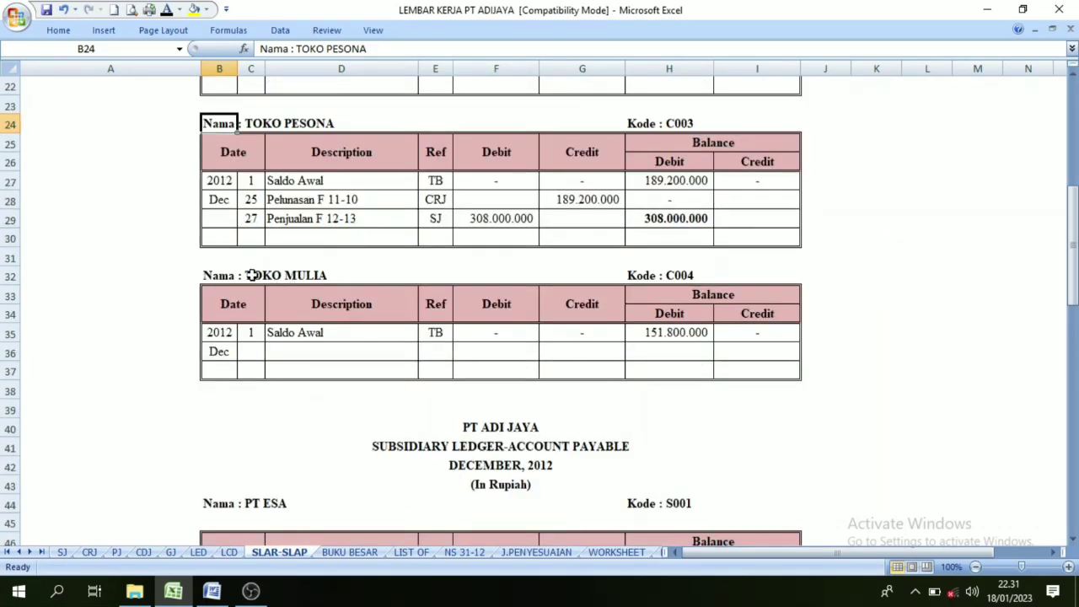
click(251, 275)
click(262, 335)
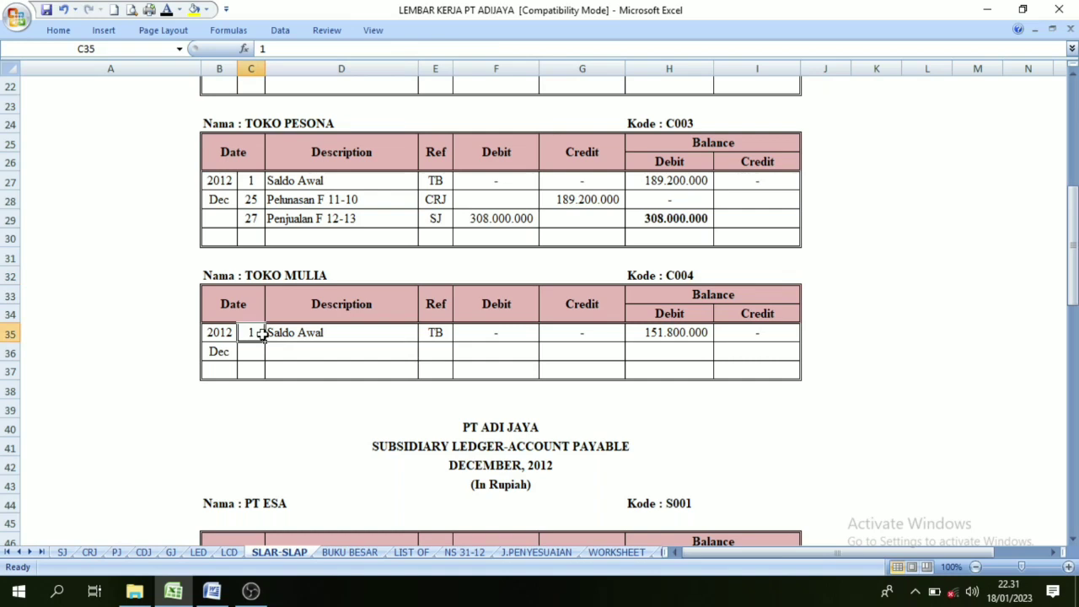
click(698, 331)
click(260, 333)
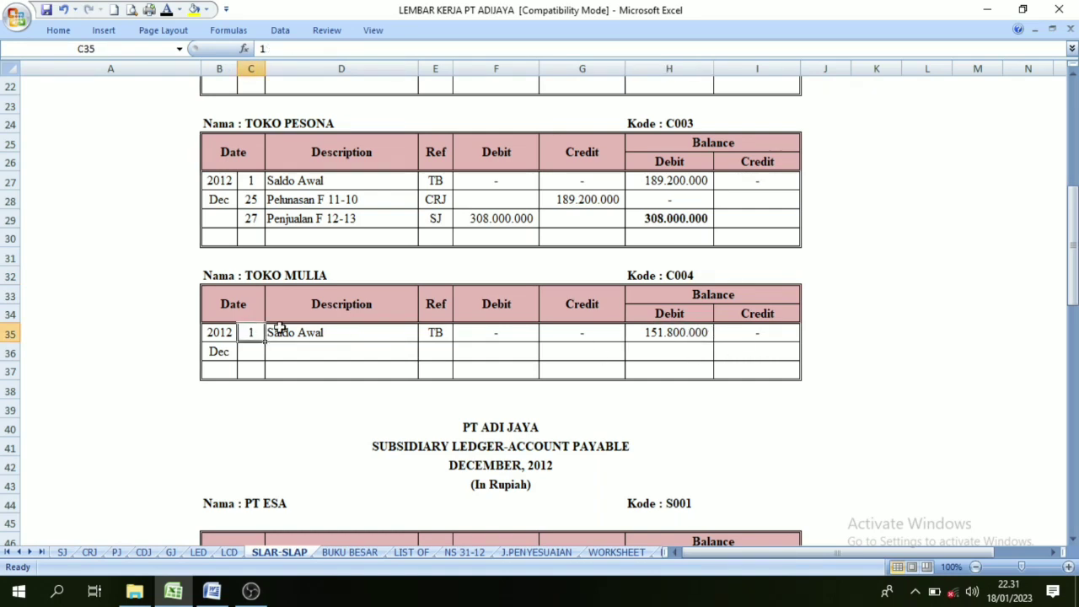
click(658, 331)
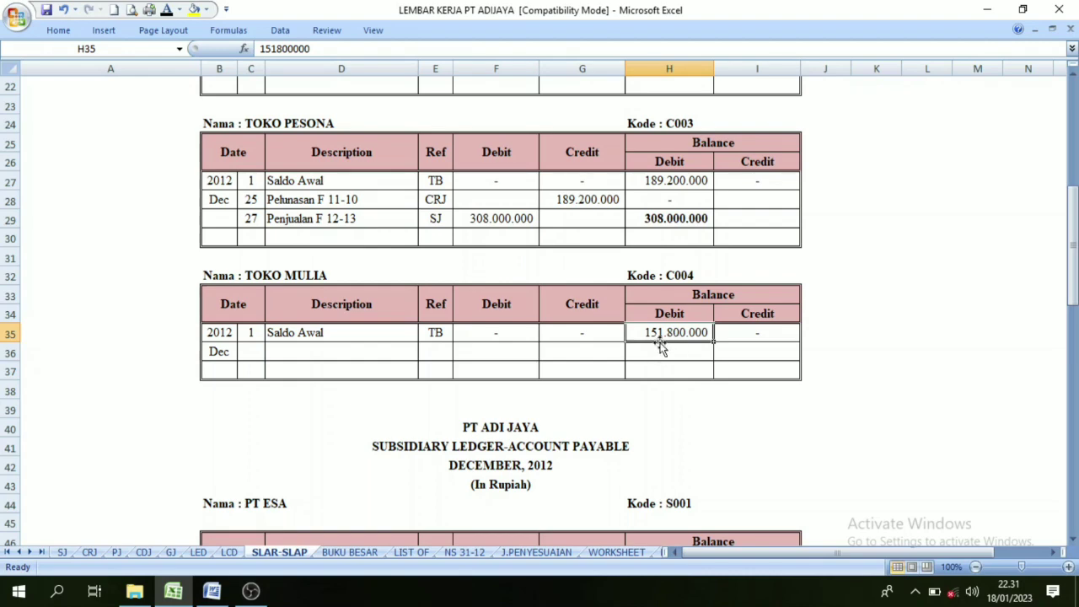
Examine the accounts payable ledgers of PT Esa, CV Tirta and PT Pena Mas, checking the closing credit balance in I68.
scroll(697, 346, down, 4)
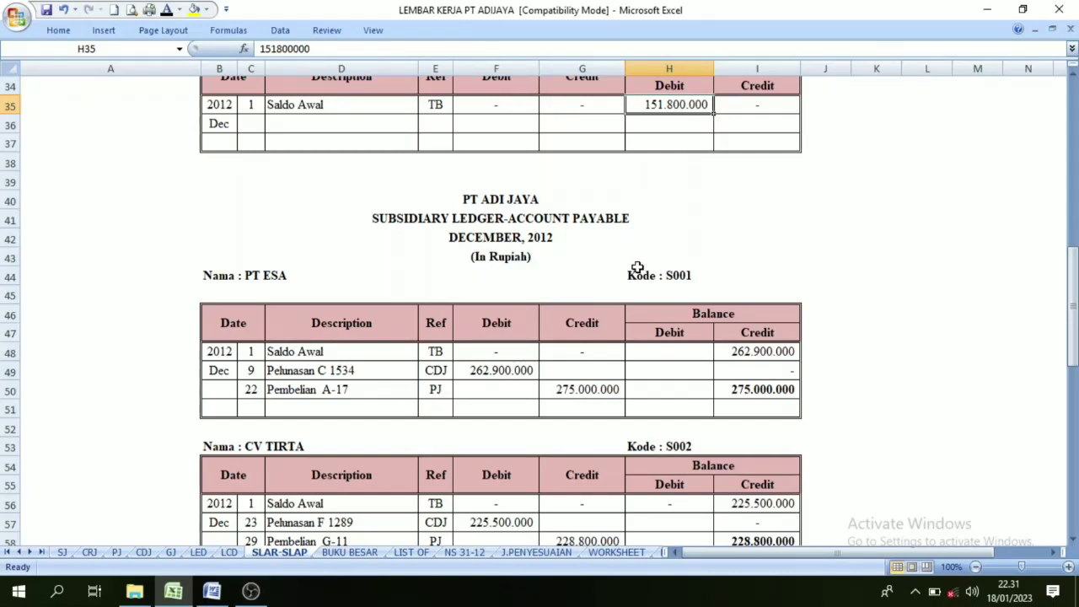
scroll(483, 263, down, 2)
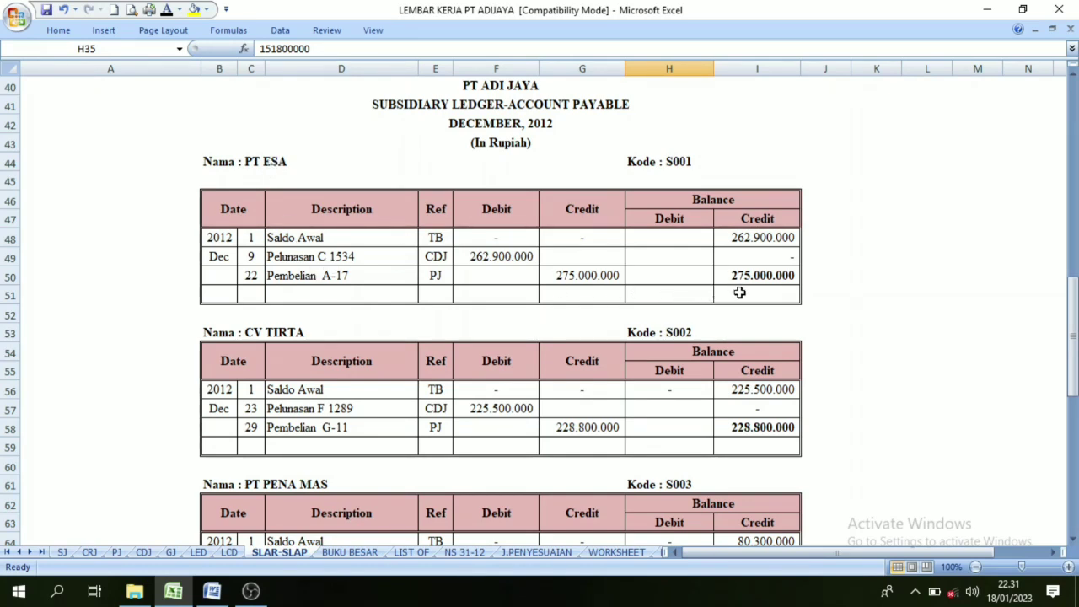
scroll(506, 291, down, 1)
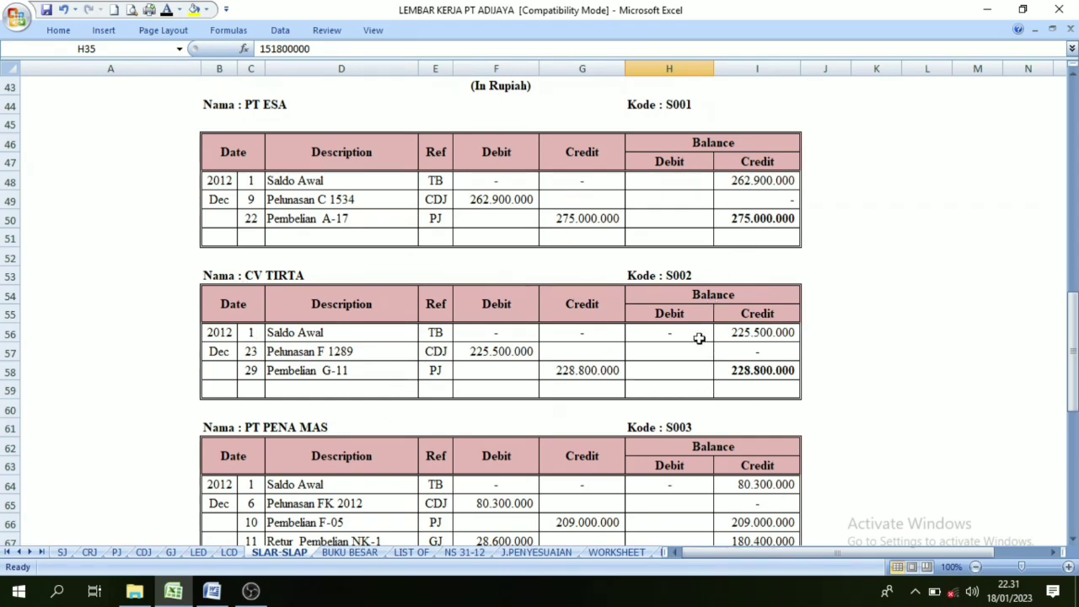
scroll(385, 414, down, 2)
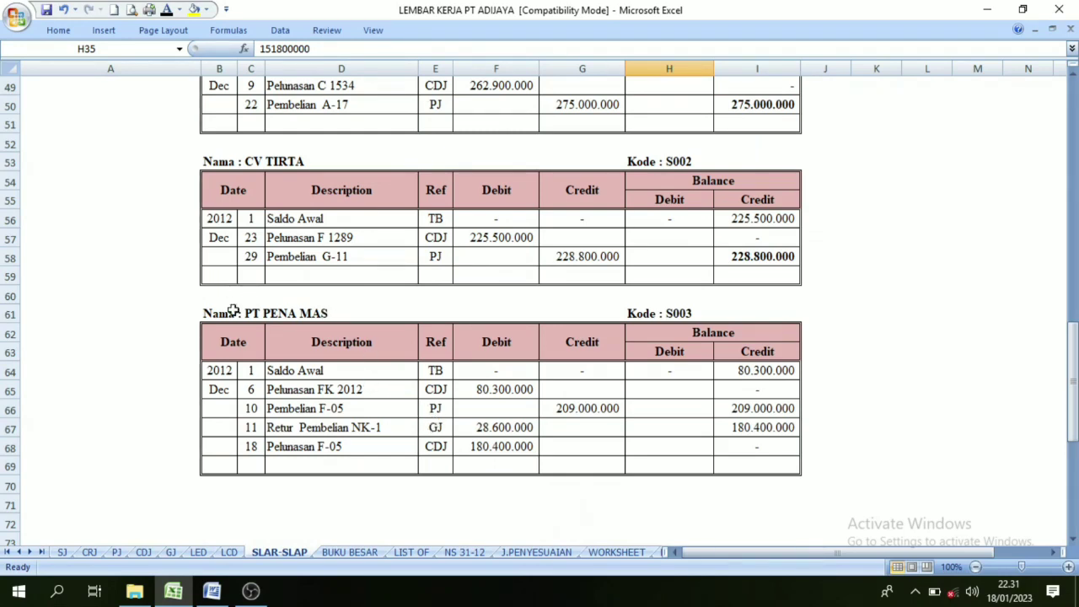
click(744, 447)
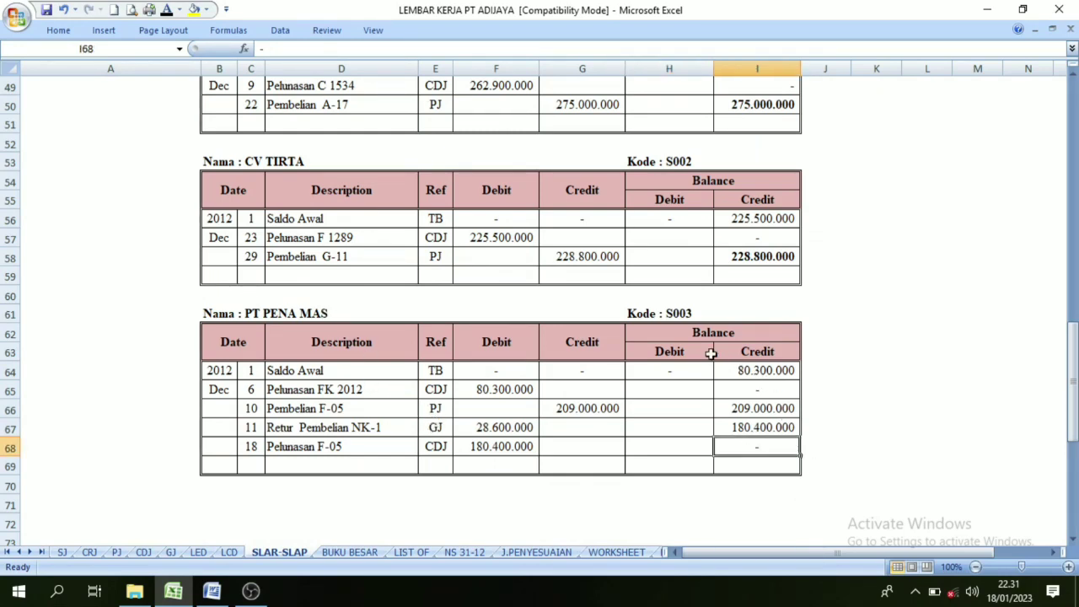
scroll(646, 434, up, 16)
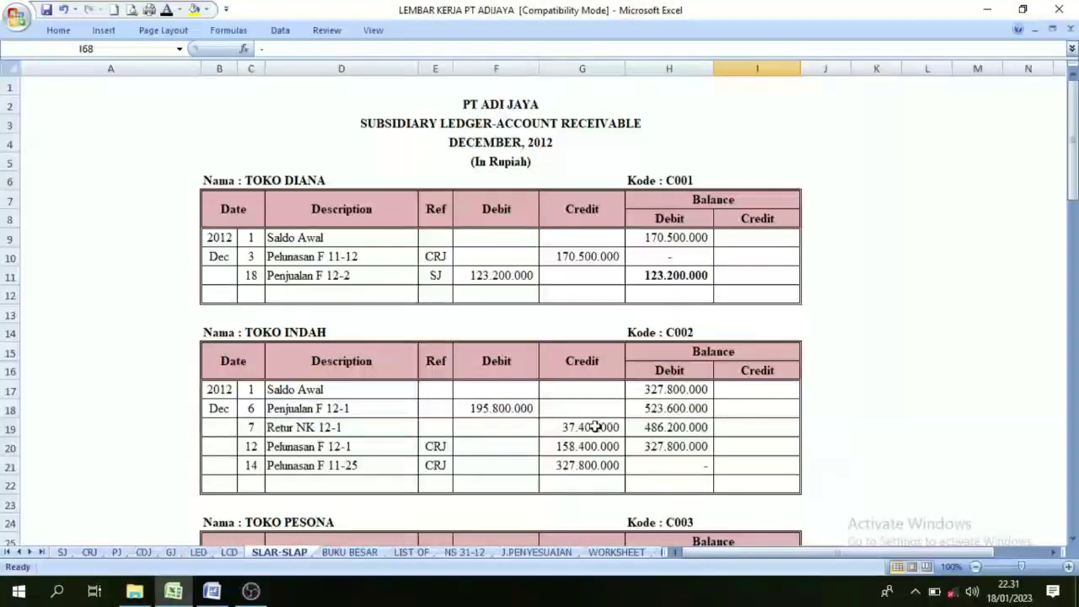
Review the SJ, CRJ, PJ, CDJ and GJ journal sheets, including the purchase journal's recapitulation.
click(62, 553)
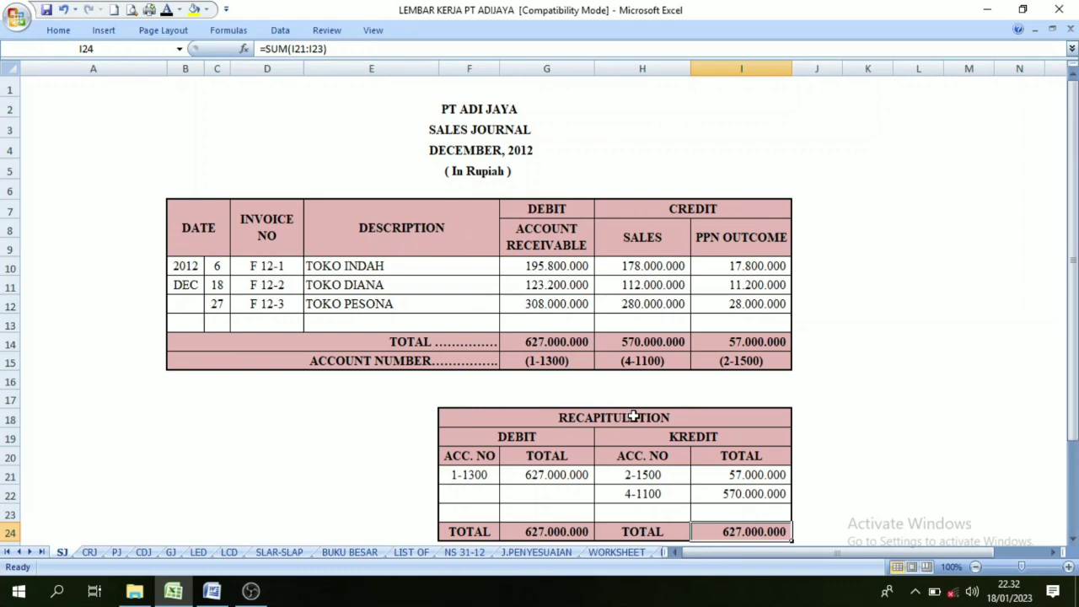
click(91, 552)
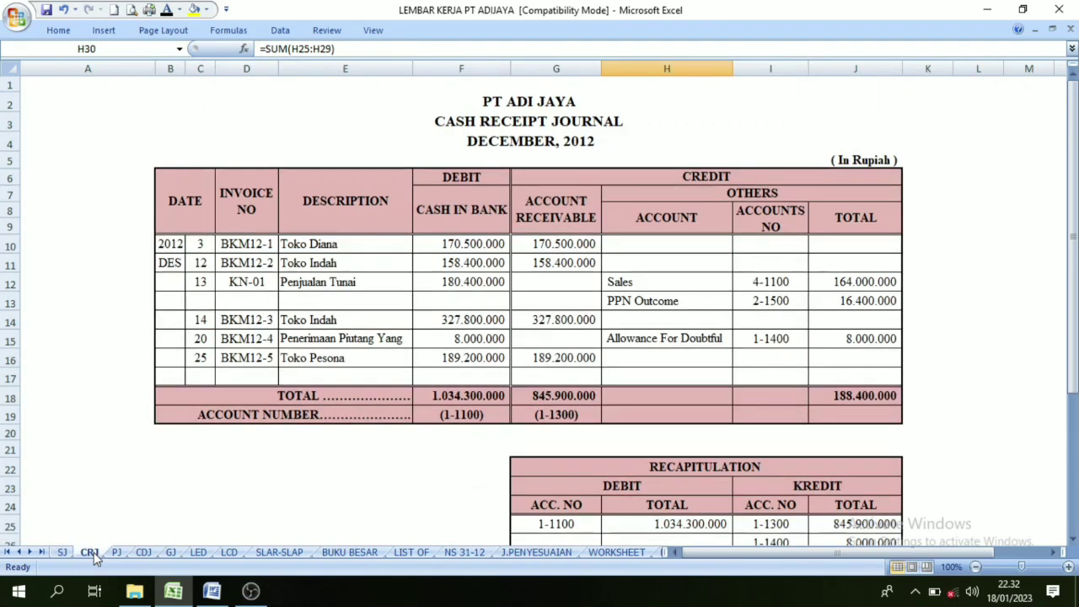
click(62, 554)
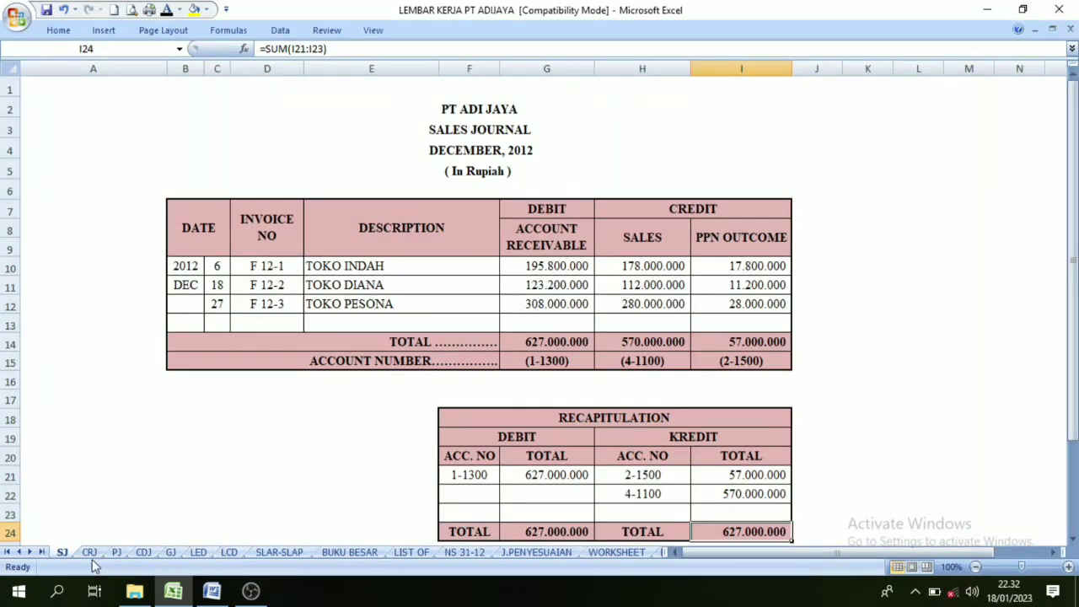
click(90, 552)
click(117, 552)
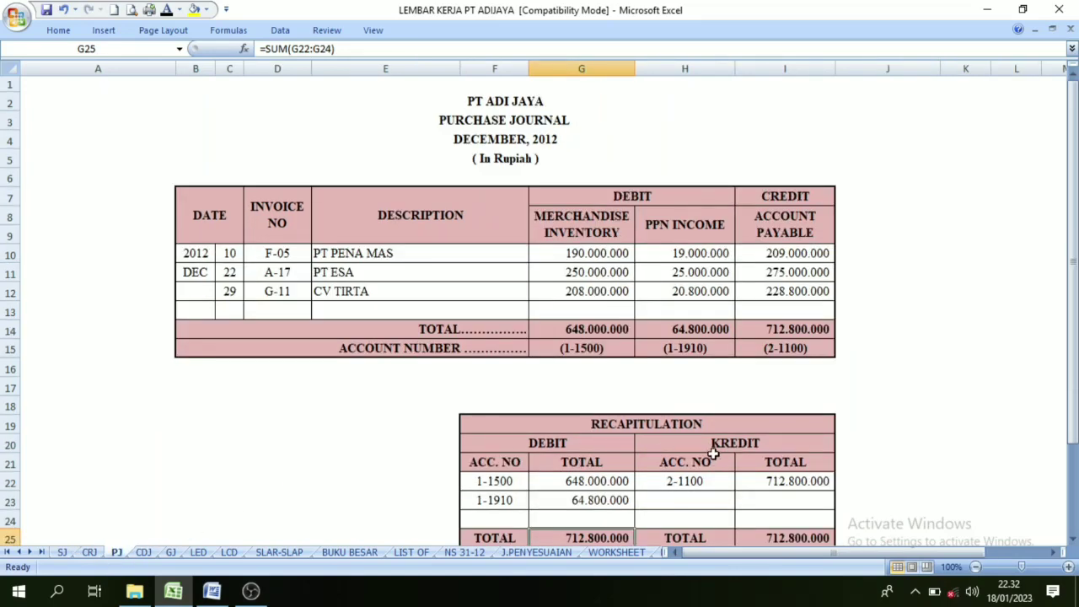
scroll(674, 452, down, 1)
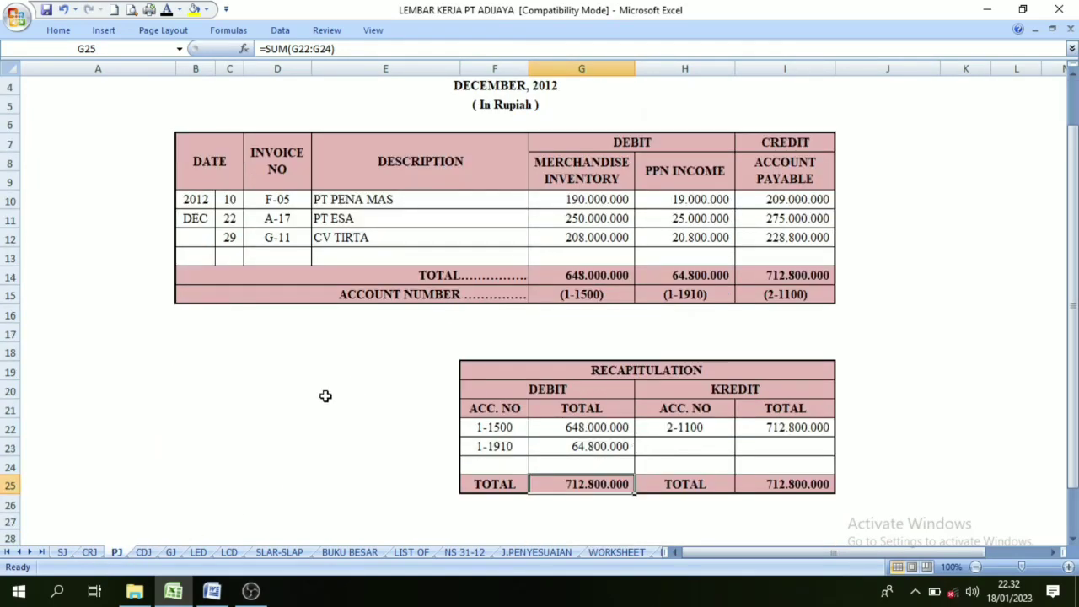
click(144, 552)
click(171, 553)
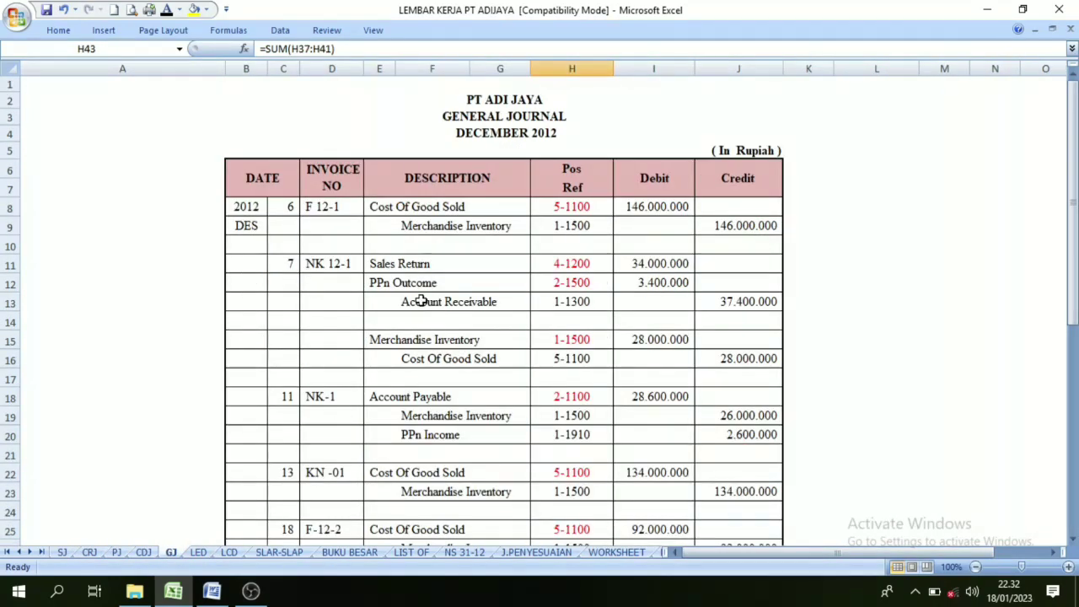